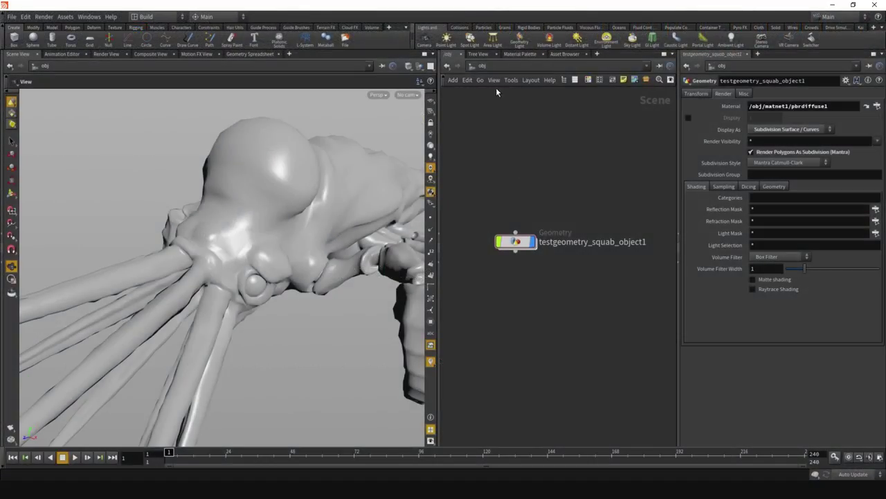
# Visit the mat network and return to the object-level network
pyautogui.click(482, 68)
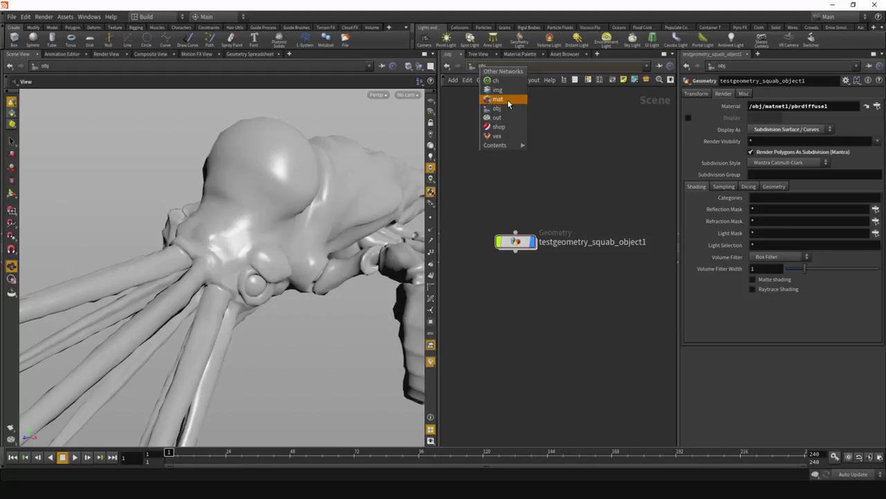
pyautogui.click(509, 100)
pyautogui.click(488, 65)
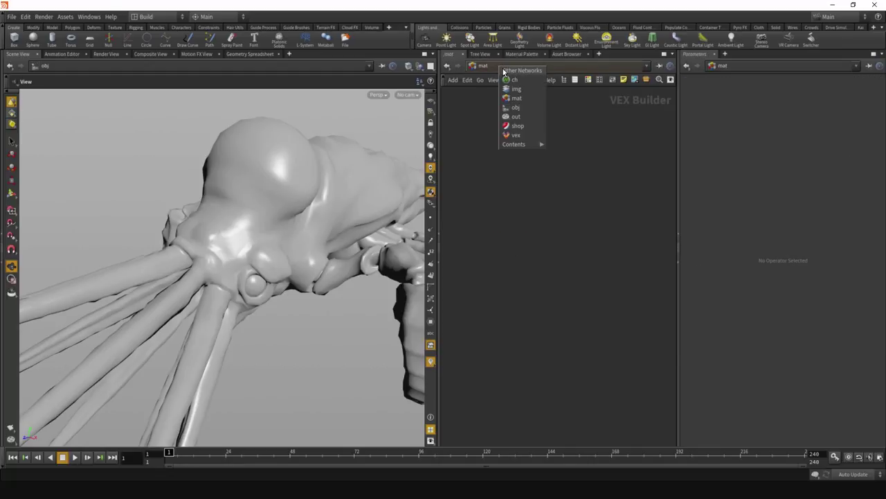
pyautogui.click(516, 109)
# Add a Material Network node below the squab geometry in the obj network and go inside it
pyautogui.press('Tab')
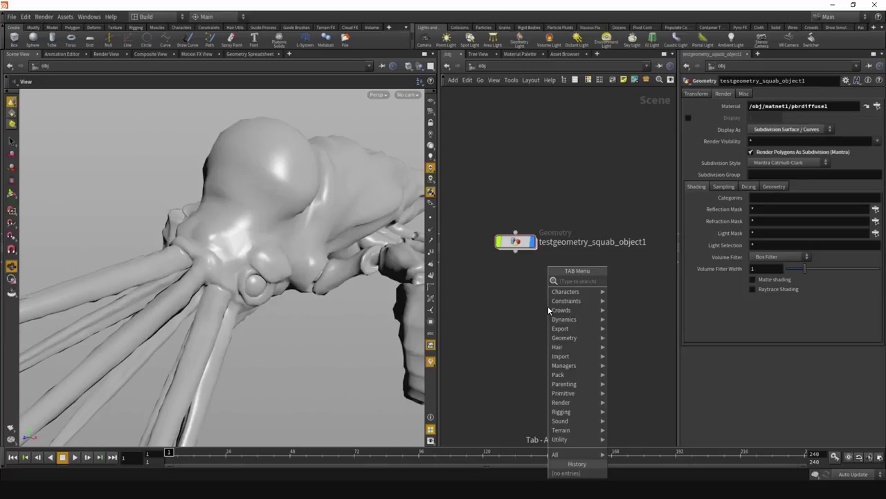
pyautogui.write('mat')
pyautogui.press('Return')
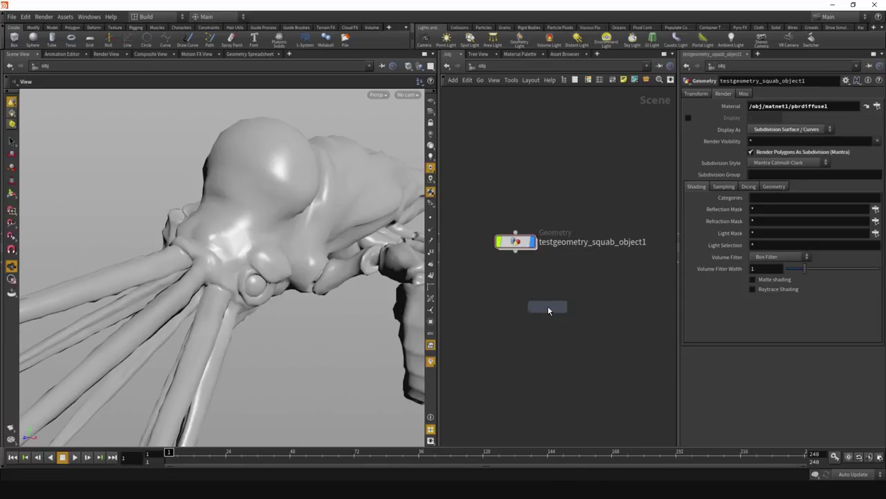
pyautogui.click(548, 306)
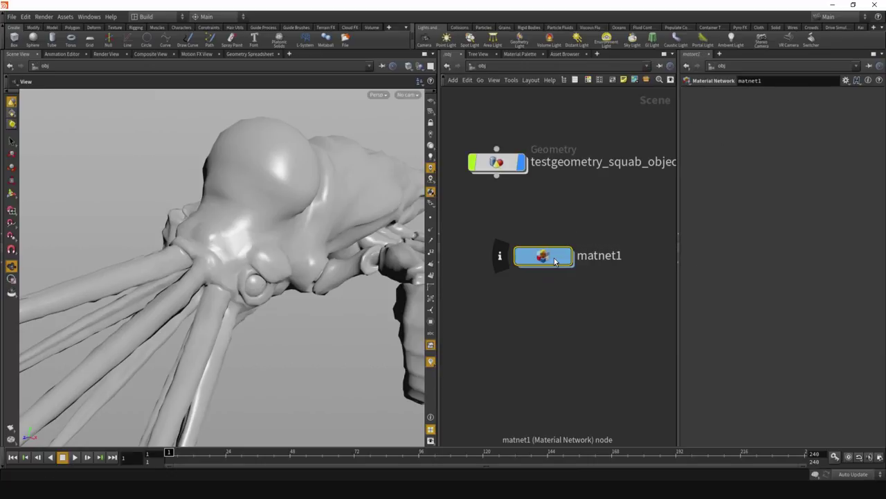
pyautogui.doubleClick(554, 263)
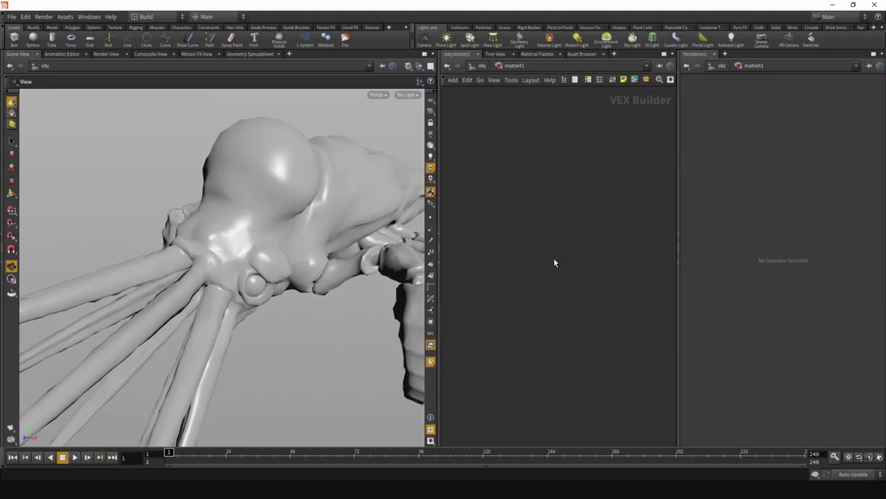
# Leave the material network and switch the network editor to the mat context
pyautogui.click(479, 67)
pyautogui.click(479, 67)
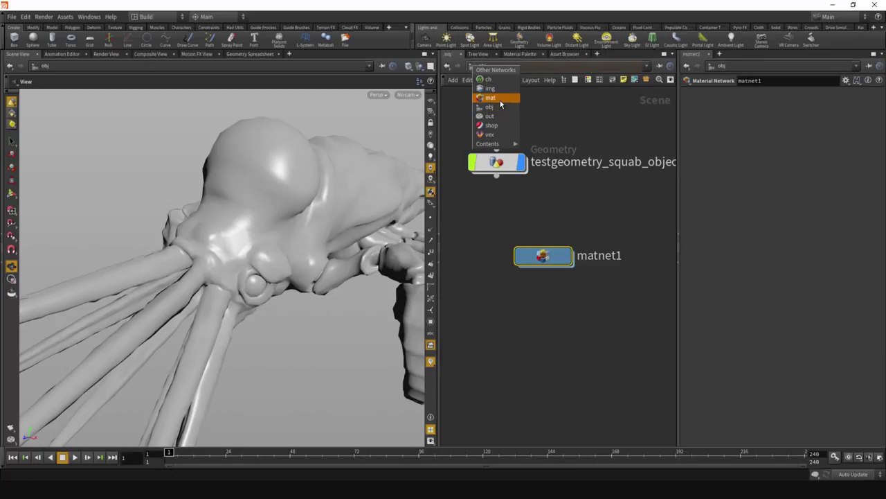
pyautogui.click(492, 97)
# Add a Material Builder node from the Shaders category to the mat network
pyautogui.press('Tab')
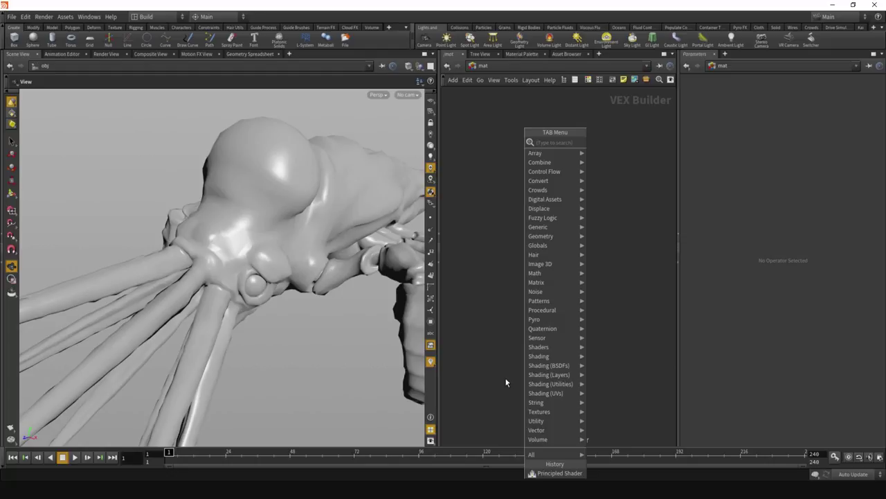
pyautogui.moveTo(554, 367)
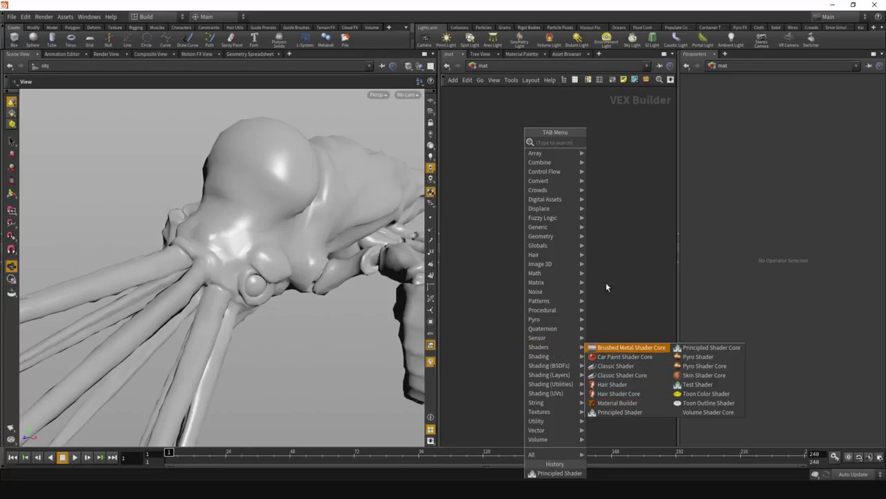
pyautogui.click(617, 402)
pyautogui.click(569, 330)
pyautogui.moveTo(563, 301); pyautogui.dragTo(542, 291)
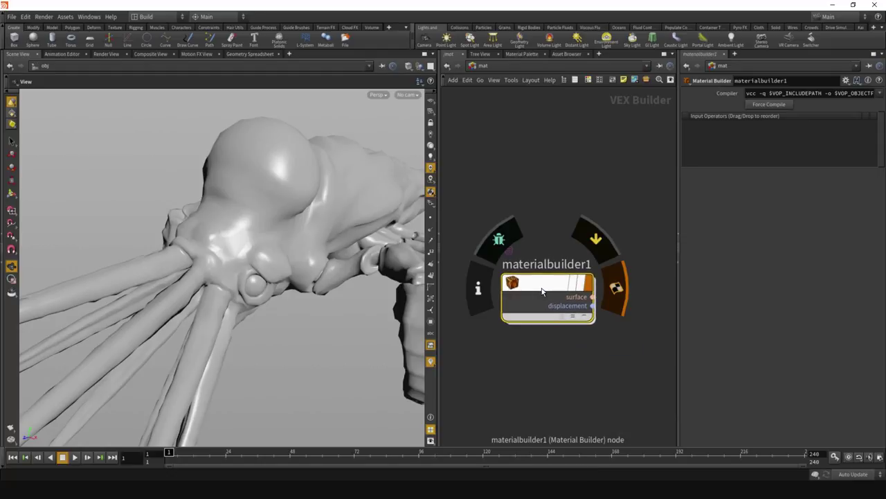
# Add a Material Shader Builder node in the shop network and return to the mat network
pyautogui.click(488, 65)
pyautogui.click(513, 125)
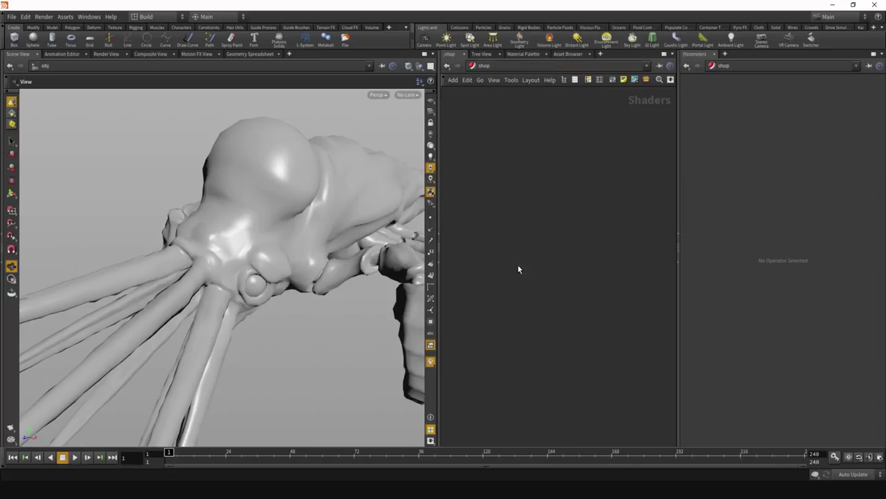
pyautogui.press('Tab')
pyautogui.write('mate')
pyautogui.press('Down')
pyautogui.press('Return')
pyautogui.click(518, 266)
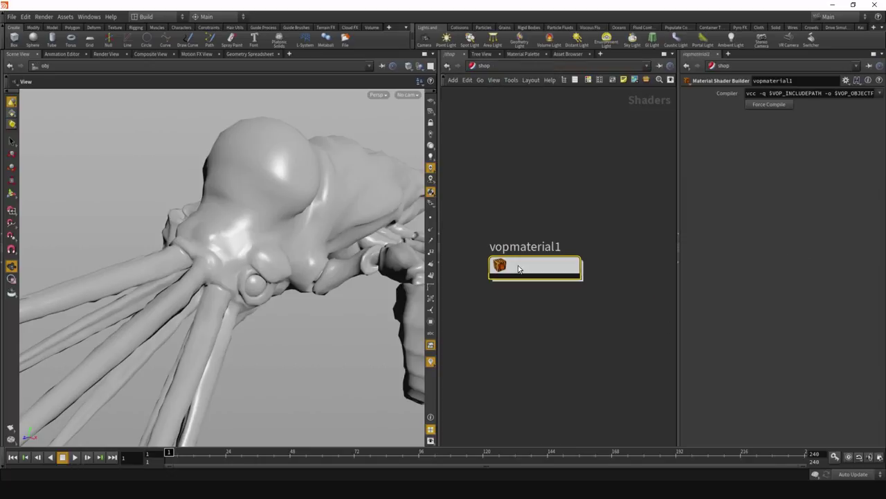
pyautogui.click(447, 65)
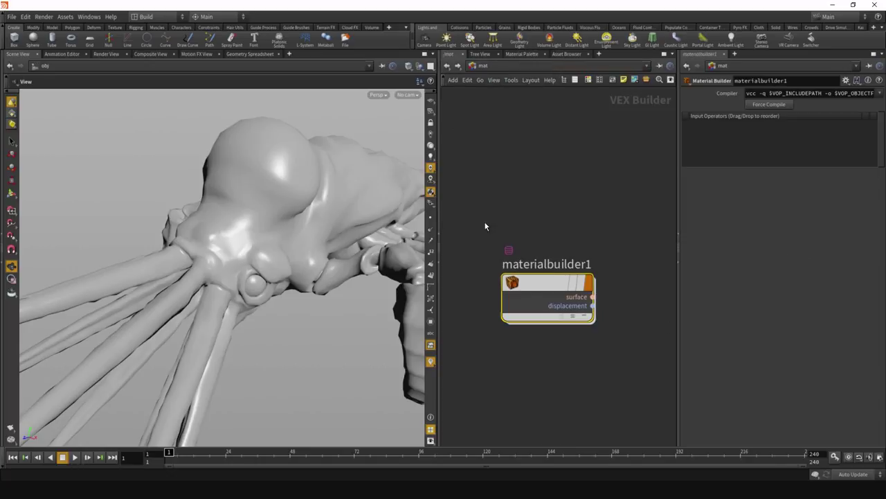
# Inspect the surface and displacement globals and output nodes inside the Material Builder, and return to the mat level
pyautogui.doubleClick(533, 277)
pyautogui.moveTo(536, 191); pyautogui.dragTo(609, 301)
pyautogui.moveTo(526, 162); pyautogui.dragTo(656, 306)
pyautogui.moveTo(579, 193); pyautogui.dragTo(629, 234)
pyautogui.click(545, 199)
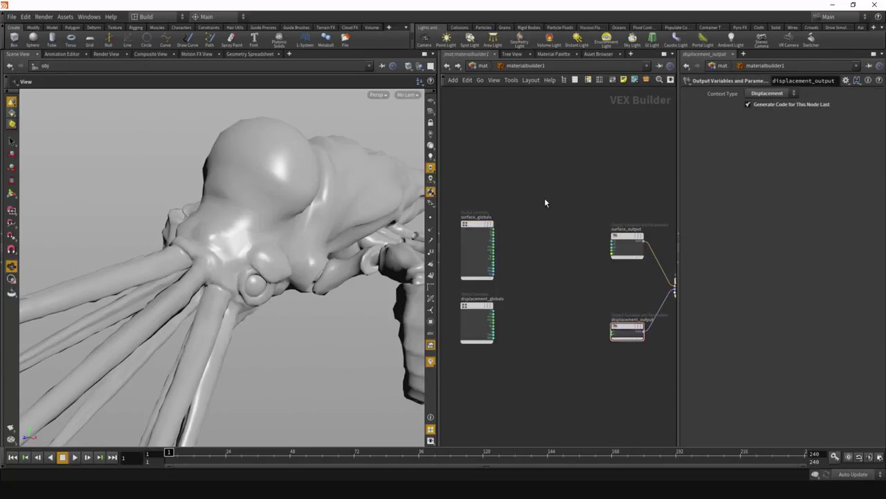
pyautogui.press('u')
pyautogui.scroll(-1, 561, 343)
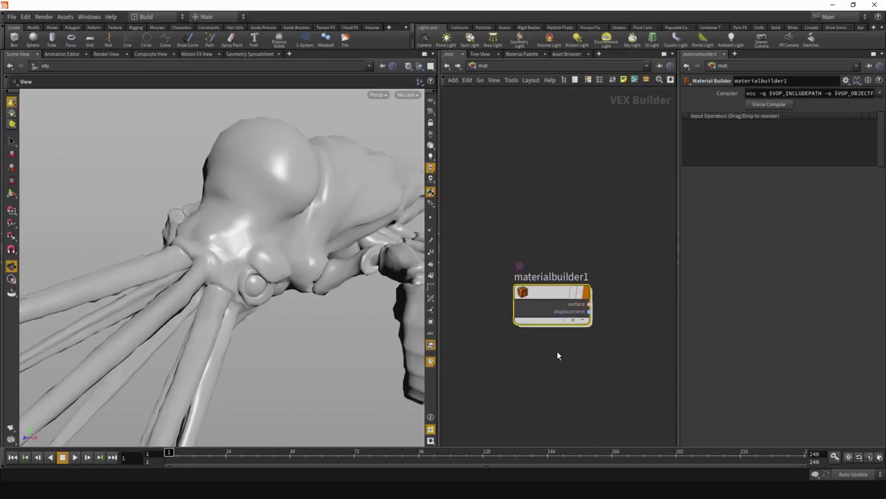
# Reposition the Material Builder node and delete it from the mat network
pyautogui.moveTo(566, 387); pyautogui.dragTo(564, 350, button='middle')
pyautogui.moveTo(596, 370); pyautogui.dragTo(519, 223)
pyautogui.moveTo(552, 259); pyautogui.dragTo(539, 183)
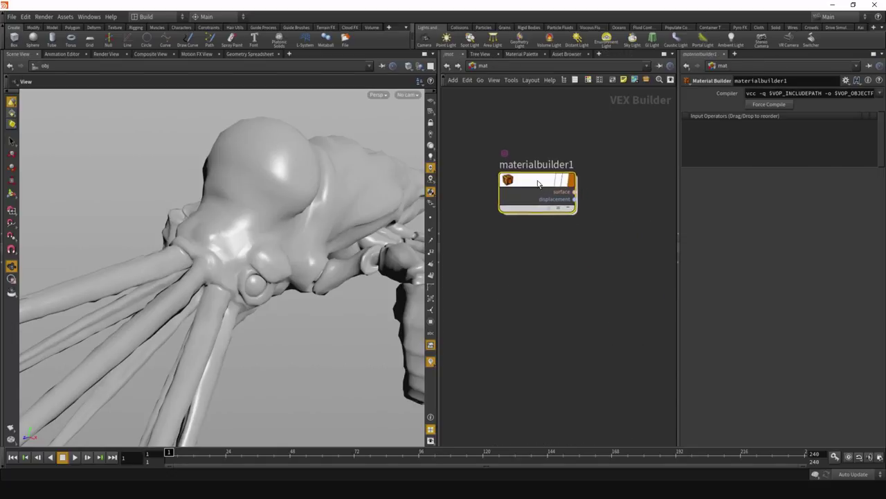
pyautogui.moveTo(546, 247); pyautogui.dragTo(560, 291, button='middle')
pyautogui.moveTo(552, 223); pyautogui.dragTo(575, 267)
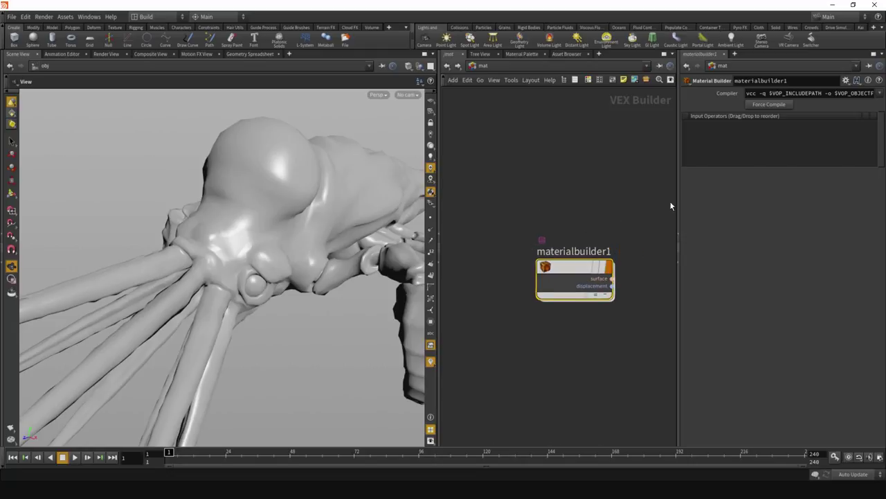
pyautogui.press('Delete')
# Add a Principled Shader node from the Shaders category to the mat network
pyautogui.press('Tab')
pyautogui.moveTo(583, 339)
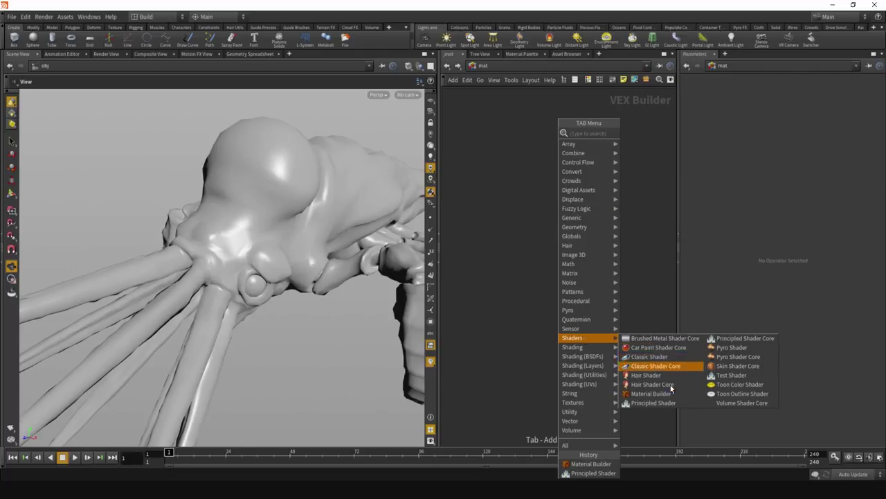
pyautogui.click(653, 402)
pyautogui.click(558, 248)
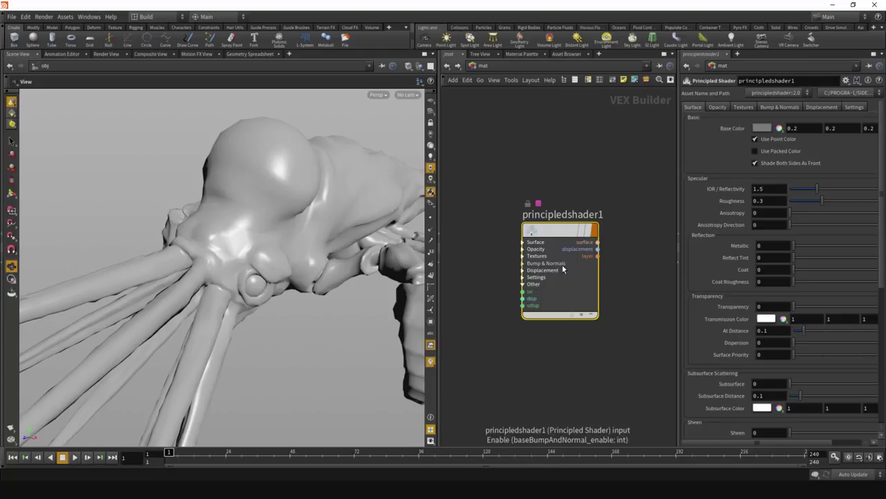
# Assign the principled shader to the squab geometry in the viewport and start an interactive render in the Render View
pyautogui.moveTo(547, 266); pyautogui.dragTo(302, 213)
pyautogui.click(104, 54)
pyautogui.click(26, 67)
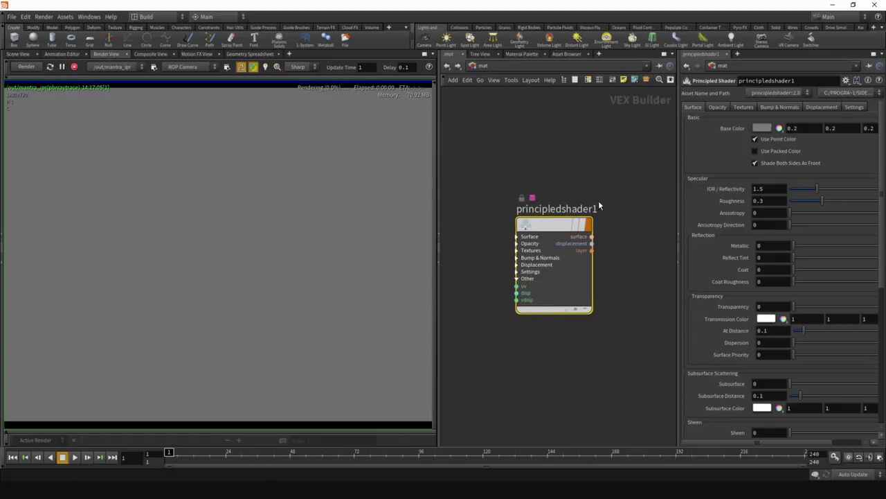
# Look through the principled shader's Opacity and Textures parameters and return to its Surface parameters
pyautogui.moveTo(581, 224)
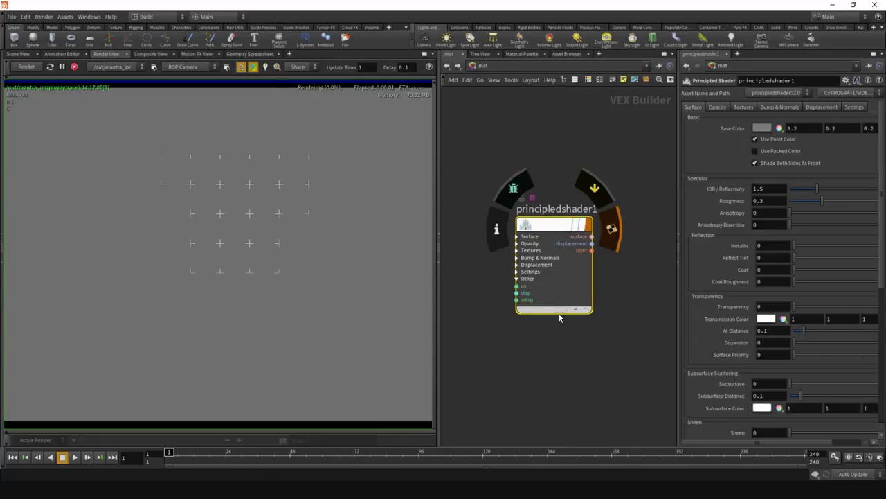
pyautogui.click(718, 108)
pyautogui.click(748, 108)
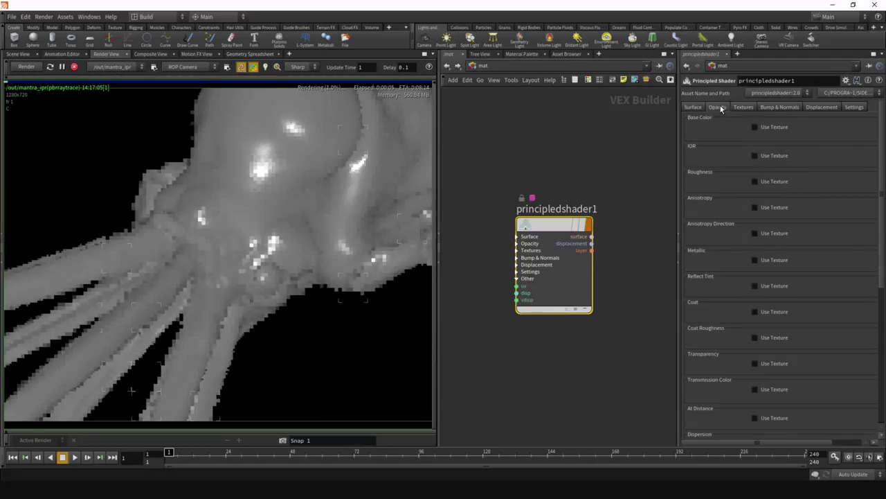
pyautogui.click(718, 106)
pyautogui.click(696, 108)
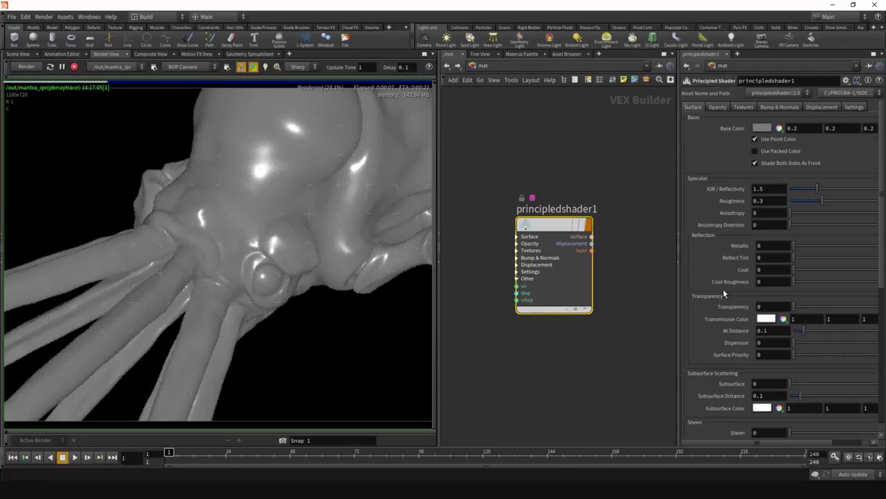
# Examine the Principled Shader node's input groups and its surface, displacement and layer outputs in the network
pyautogui.scroll(-2, 645, 292)
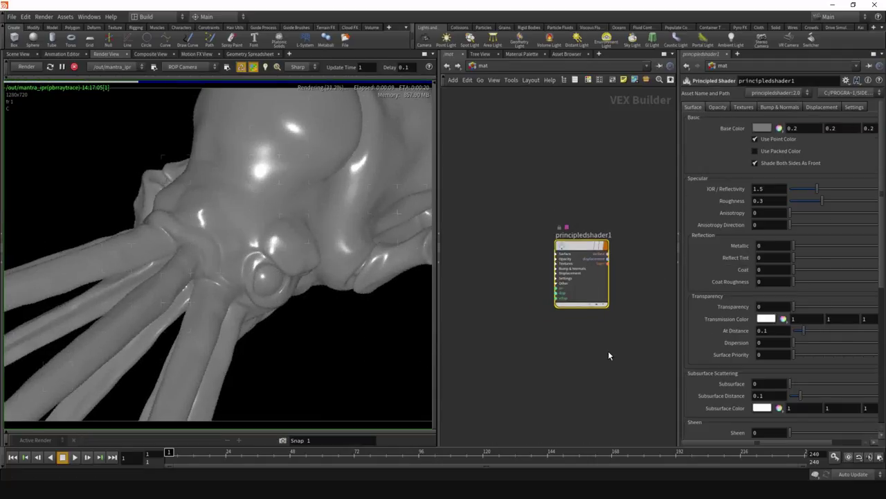
pyautogui.scroll(2, 620, 327)
pyautogui.moveTo(633, 311); pyautogui.dragTo(618, 319, button='middle')
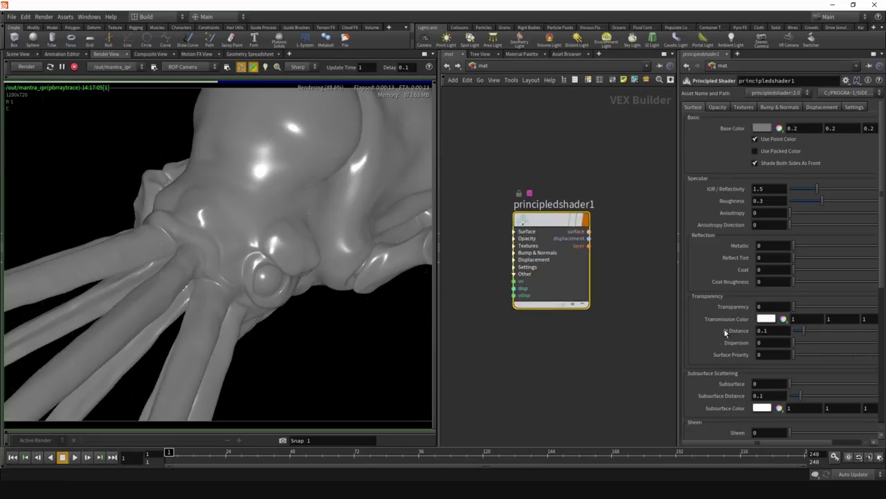
pyautogui.scroll(-2, 620, 265)
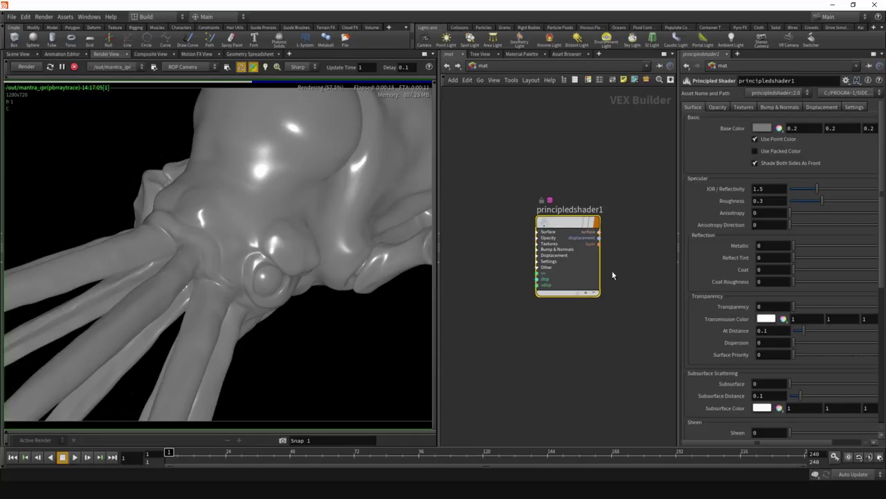
pyautogui.scroll(2, 612, 266)
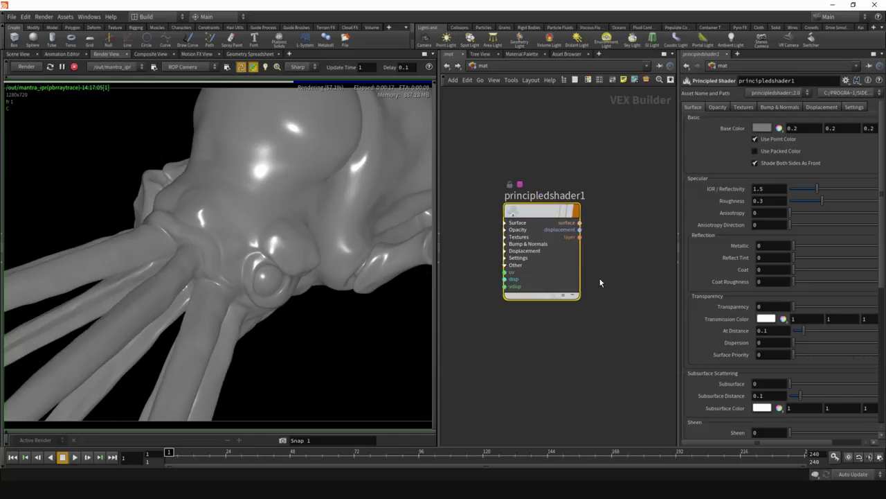
pyautogui.moveTo(571, 243); pyautogui.dragTo(594, 239, button='middle')
pyautogui.moveTo(582, 208); pyautogui.dragTo(612, 198, button='middle')
pyautogui.scroll(2, 525, 235)
pyautogui.moveTo(525, 234); pyautogui.dragTo(466, 236, button='middle')
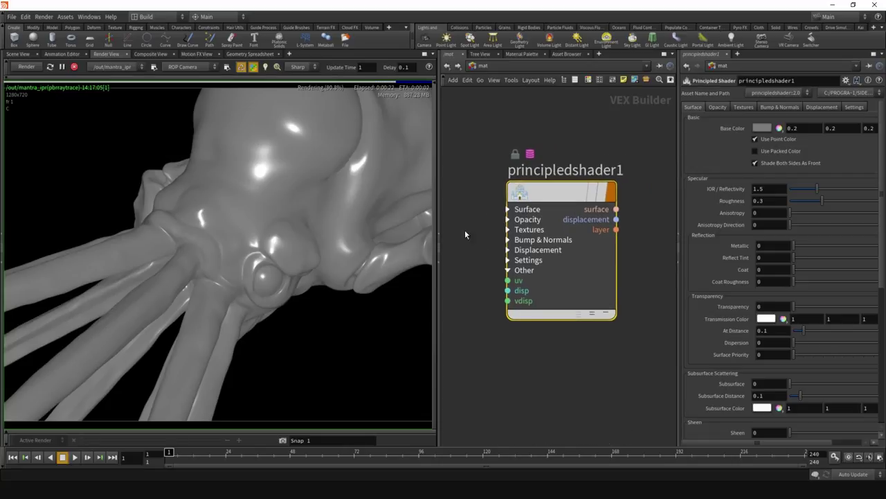
pyautogui.moveTo(526, 285)
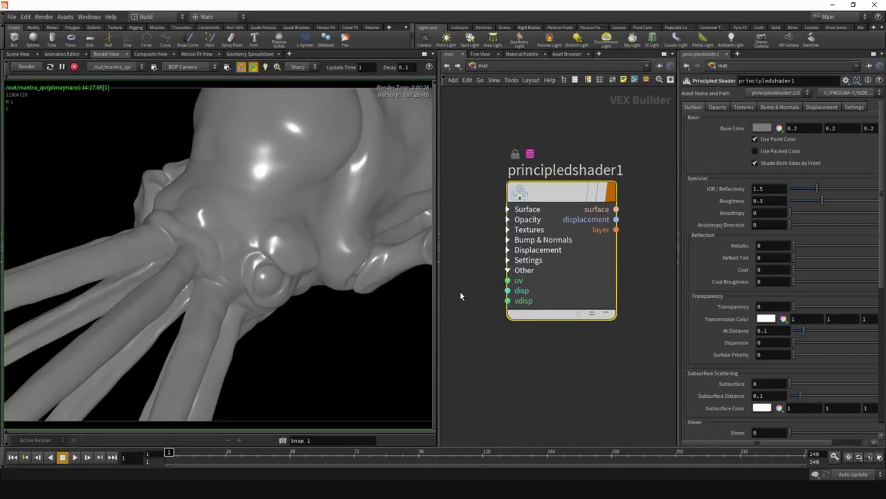
pyautogui.moveTo(474, 298); pyautogui.dragTo(507, 308, button='middle')
pyautogui.scroll(-1, 504, 305)
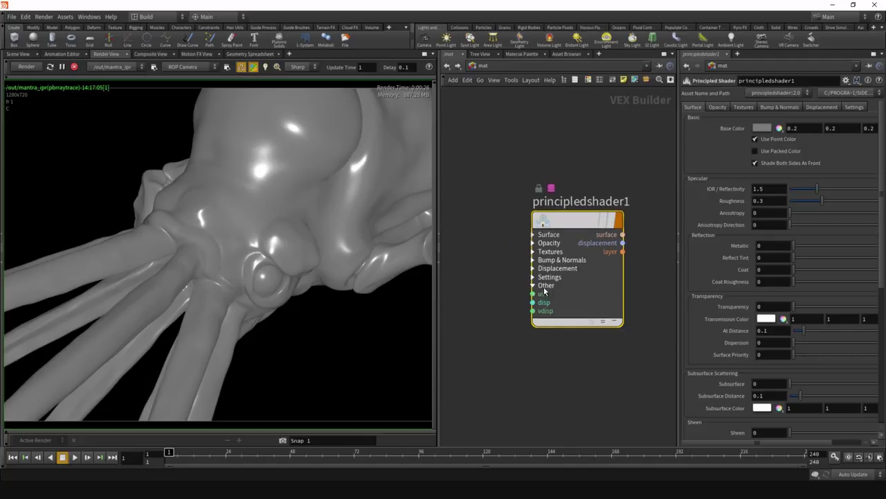
# Move the Principled Shader node higher in the network and expand its Surface input group
pyautogui.moveTo(556, 228); pyautogui.dragTo(530, 183)
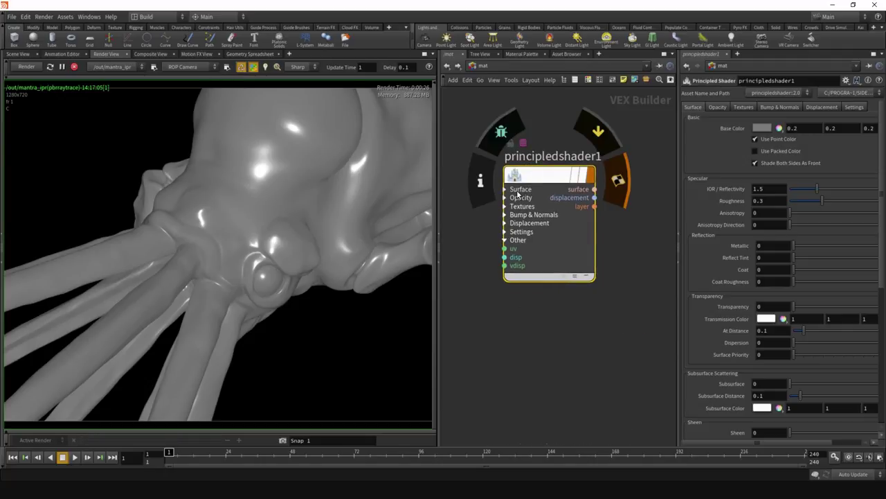
pyautogui.click(520, 189)
pyautogui.scroll(-2, 475, 220)
pyautogui.scroll(2, 485, 208)
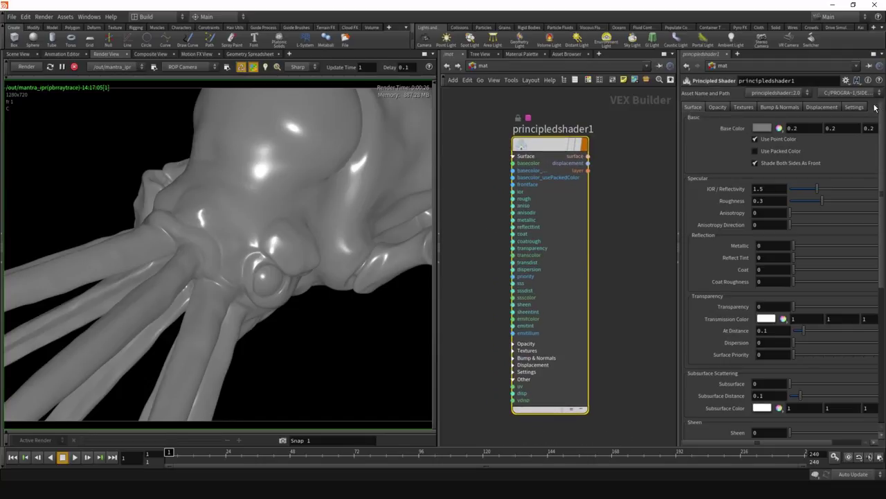
# Review the shader's Opacity, Textures and Bump & Normals parameters and return to the Surface parameters
pyautogui.click(718, 106)
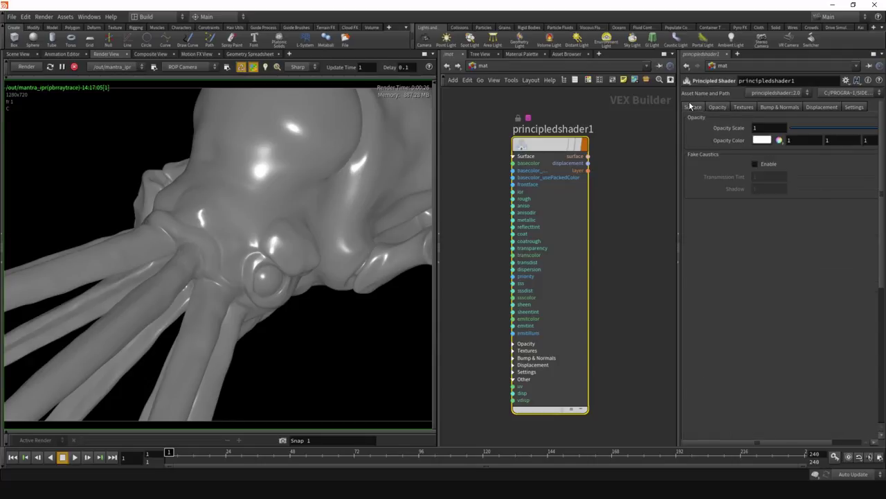
pyautogui.click(743, 107)
pyautogui.scroll(-3, 796, 109)
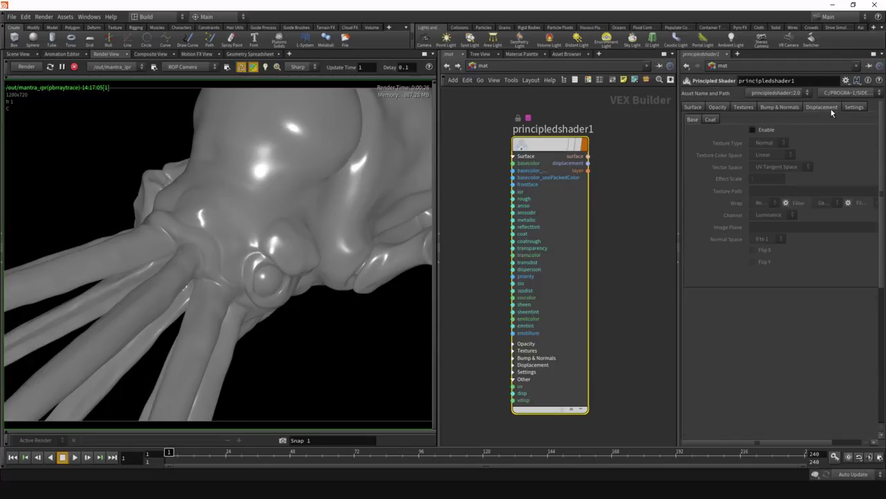
pyautogui.click(693, 108)
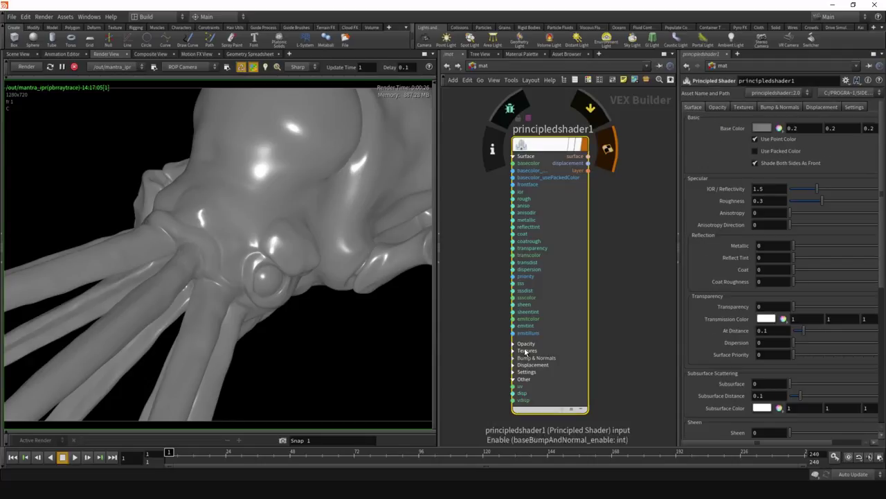
# Examine the Principled Shader node's Surface, Textures and other input groups alongside its matching parameters
pyautogui.moveTo(475, 338); pyautogui.dragTo(512, 334, button='middle')
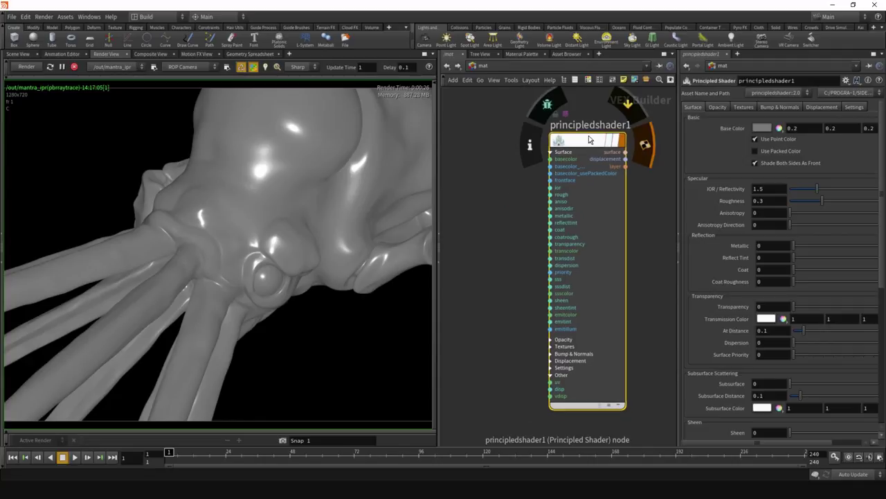
pyautogui.moveTo(590, 140); pyautogui.dragTo(567, 138)
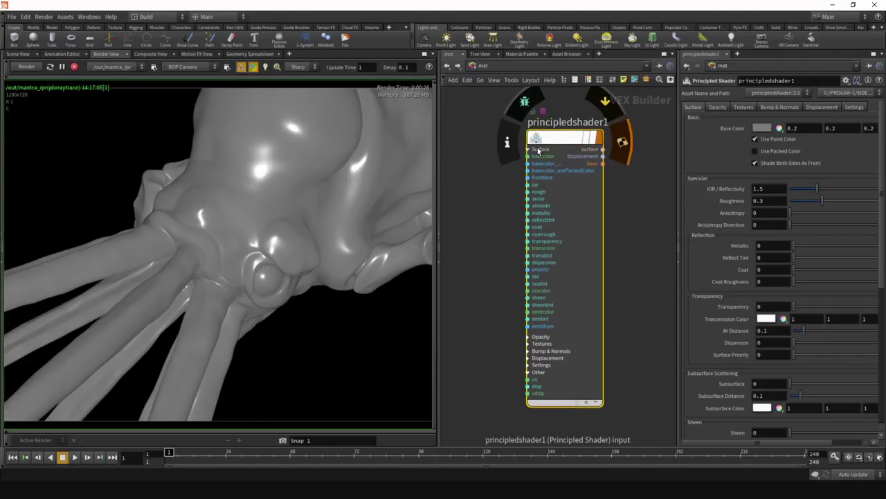
pyautogui.scroll(-3, 489, 229)
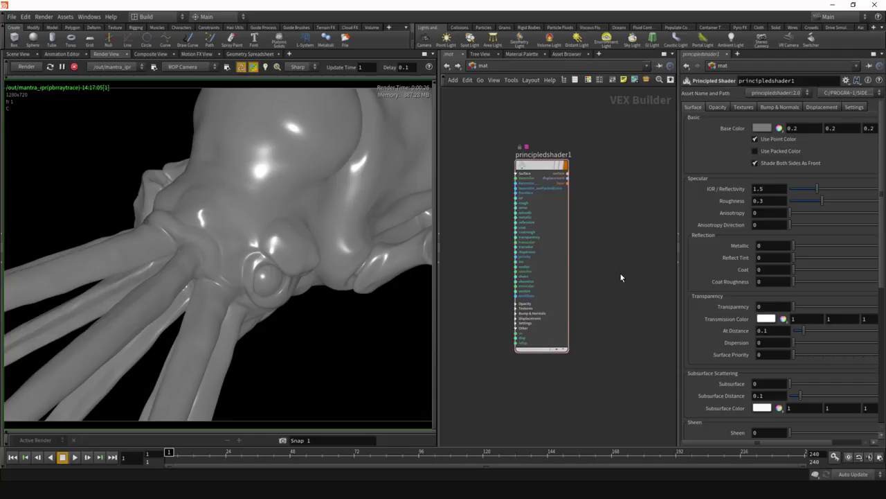
pyautogui.scroll(3, 540, 304)
pyautogui.scroll(-2, 505, 349)
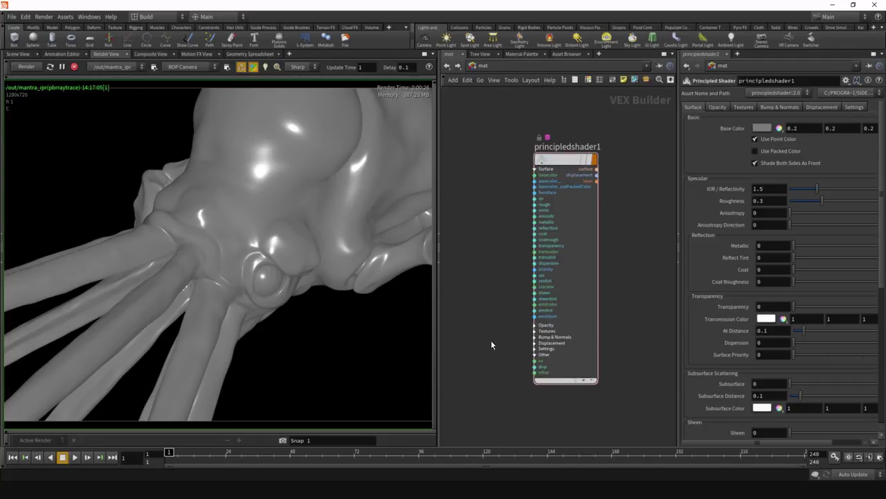
pyautogui.scroll(1, 500, 329)
pyautogui.click(560, 331)
pyautogui.click(560, 331)
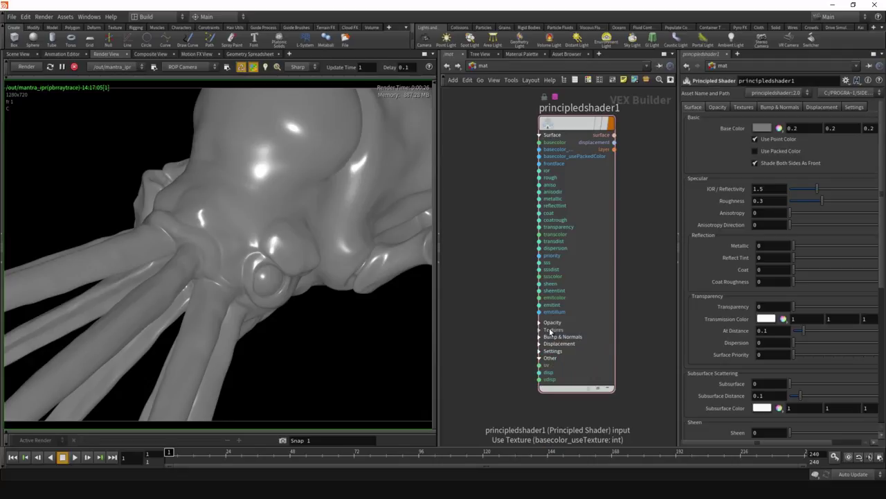
pyautogui.scroll(-1, 490, 335)
pyautogui.scroll(1, 510, 263)
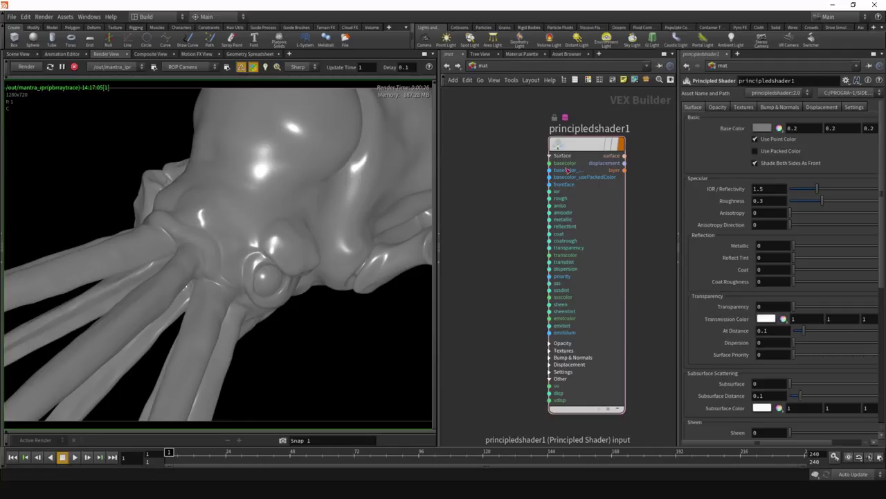
pyautogui.moveTo(558, 161)
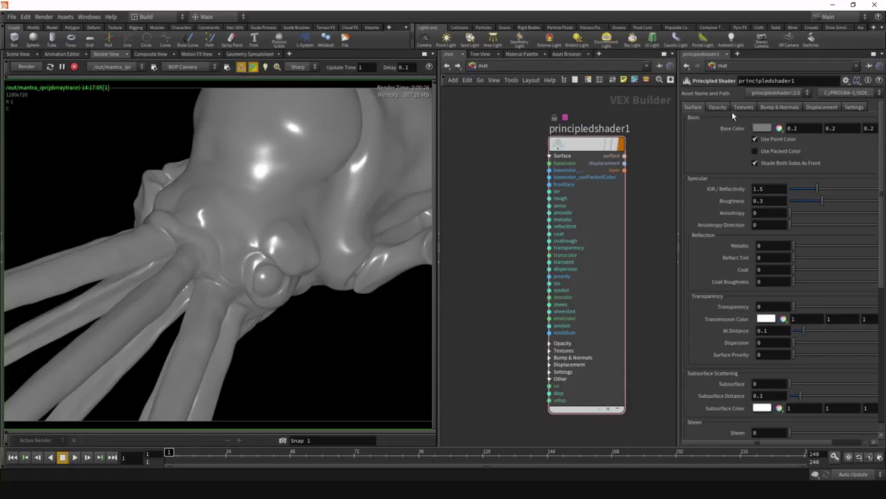
pyautogui.moveTo(531, 233); pyautogui.dragTo(539, 220, button='middle')
pyautogui.moveTo(538, 332)
pyautogui.mouseDown(button='middle')
pyautogui.moveTo(500, 332)
pyautogui.moveTo(531, 342)
pyautogui.mouseUp(button='middle')
pyautogui.scroll(-2, 498, 334)
pyautogui.scroll(2, 530, 342)
pyautogui.scroll(-2, 525, 339)
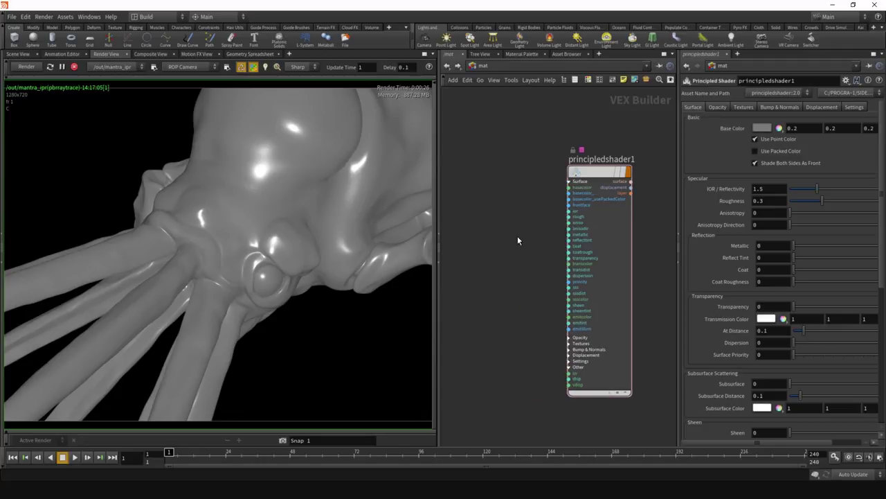
# Move the Principled Shader node sideways to free up space beside its inputs
pyautogui.moveTo(594, 169)
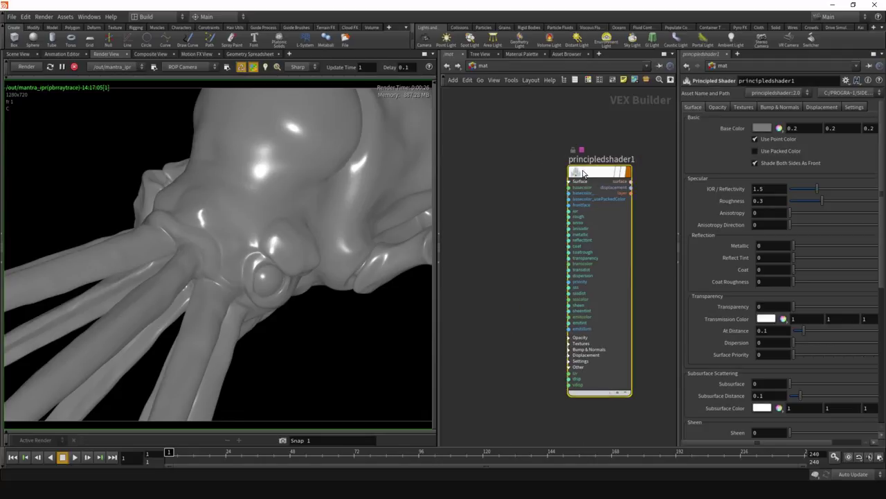
pyautogui.moveTo(591, 174); pyautogui.dragTo(602, 174)
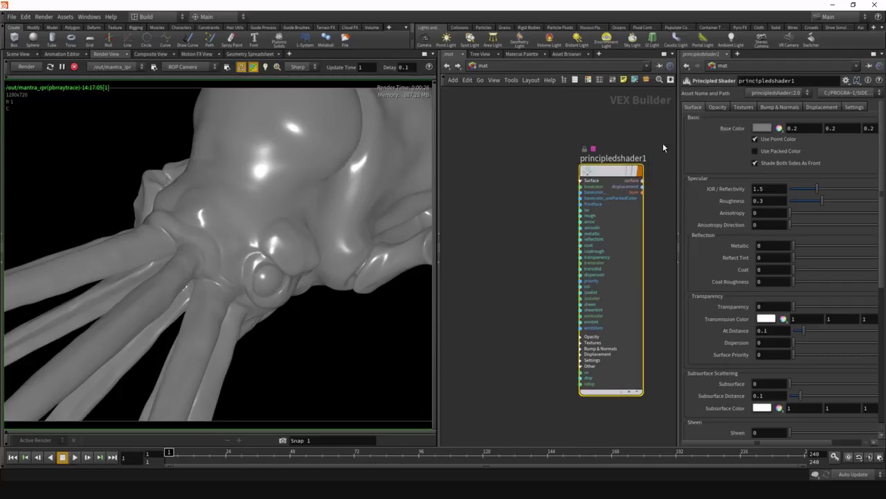
pyautogui.scroll(-2, 657, 179)
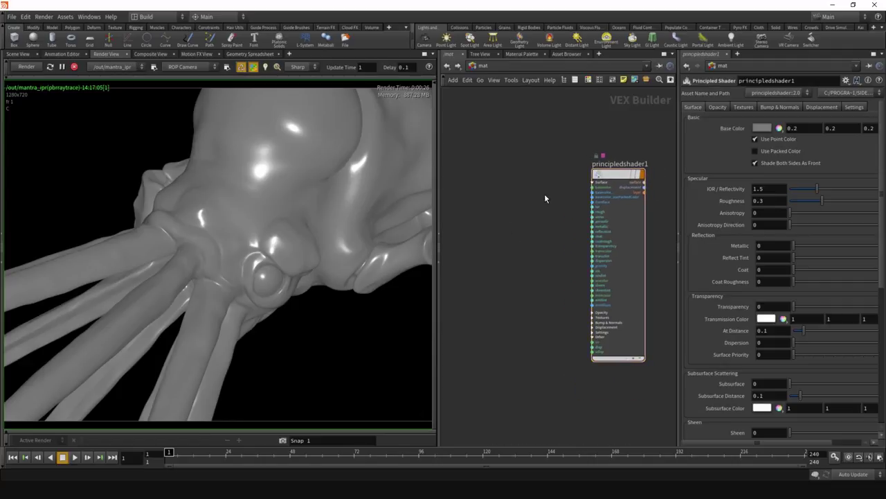
pyautogui.scroll(2, 545, 195)
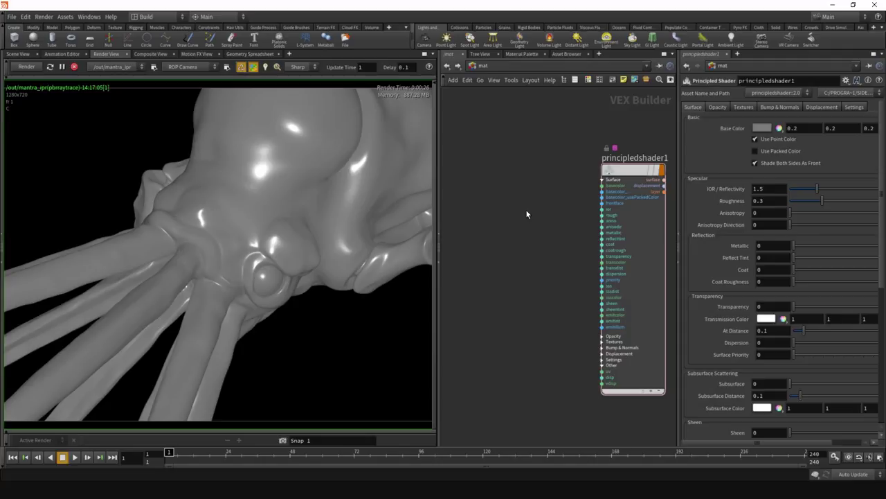
# Add a Cellular Noise pattern node and wire its border output into the Principled Shader's basecolor input
pyautogui.press('Tab')
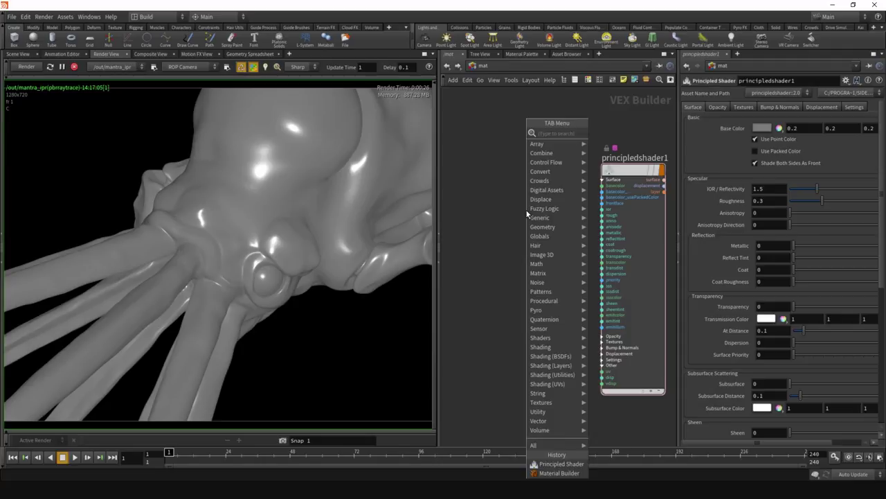
pyautogui.moveTo(552, 295)
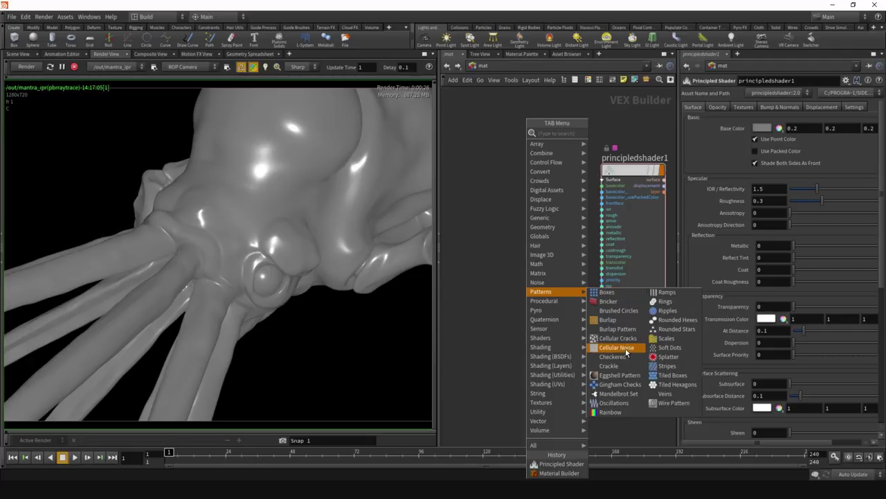
pyautogui.click(626, 353)
pyautogui.click(505, 178)
pyautogui.click(545, 184)
pyautogui.click(534, 185)
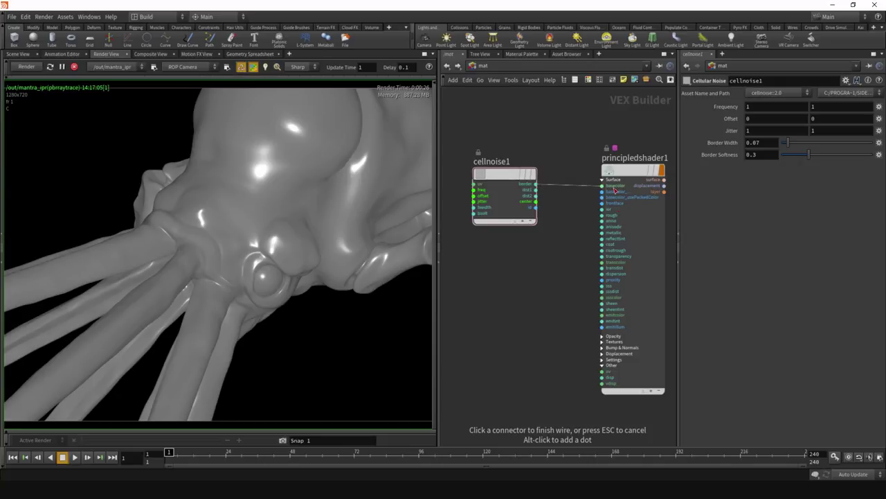
pyautogui.click(614, 187)
# Move the Cellular Noise node farther from the Principled Shader
pyautogui.moveTo(495, 252); pyautogui.dragTo(580, 267, button='middle')
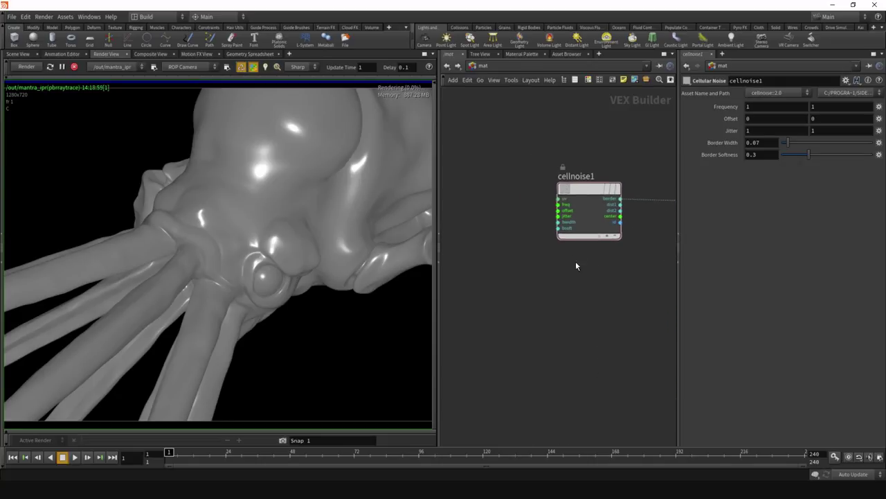
pyautogui.moveTo(573, 189); pyautogui.dragTo(506, 188)
pyautogui.moveTo(581, 239); pyautogui.dragTo(545, 249, button='middle')
pyautogui.press('Tab')
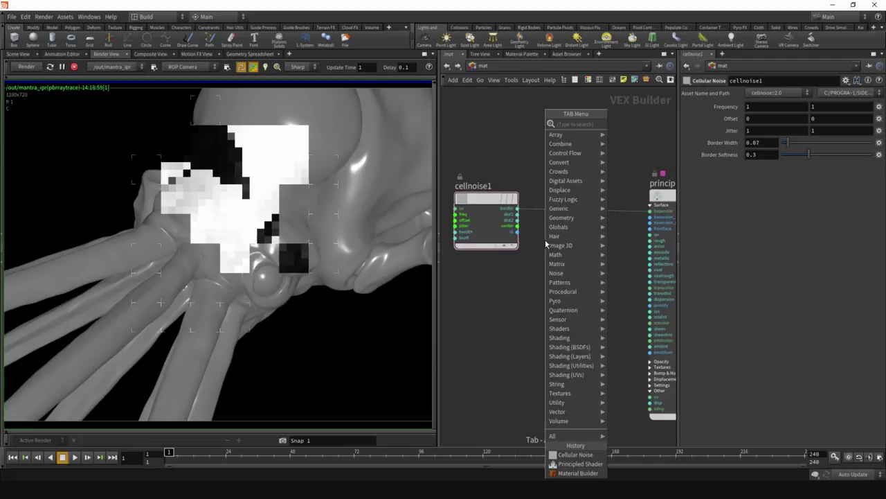
pyautogui.write('colo')
pyautogui.press('Escape')
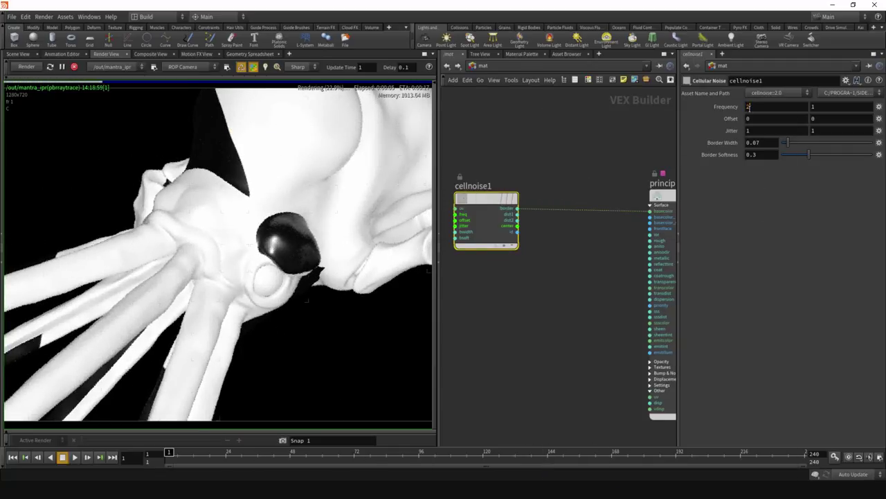
# Set both frequency values of the Cellular Noise node to 20
pyautogui.press('Return')
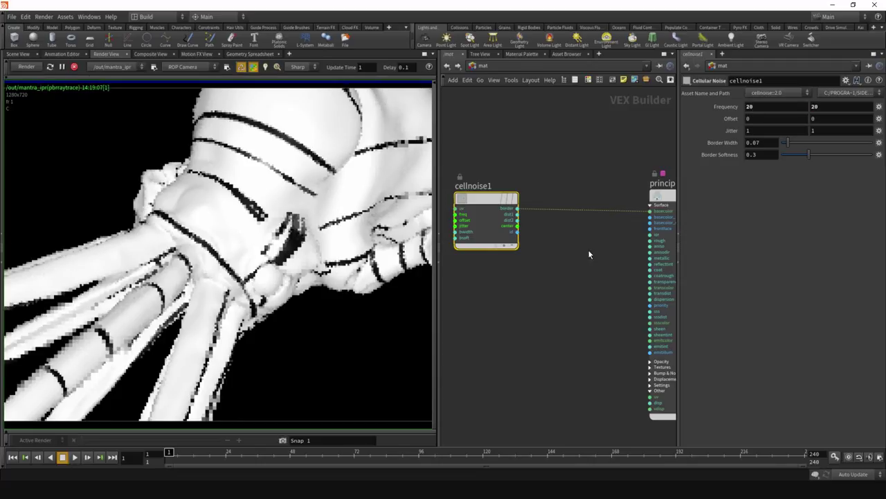
# Add a Color Mix node between the Cellular Noise and Principled Shader nodes
pyautogui.click(571, 250)
pyautogui.press('Tab')
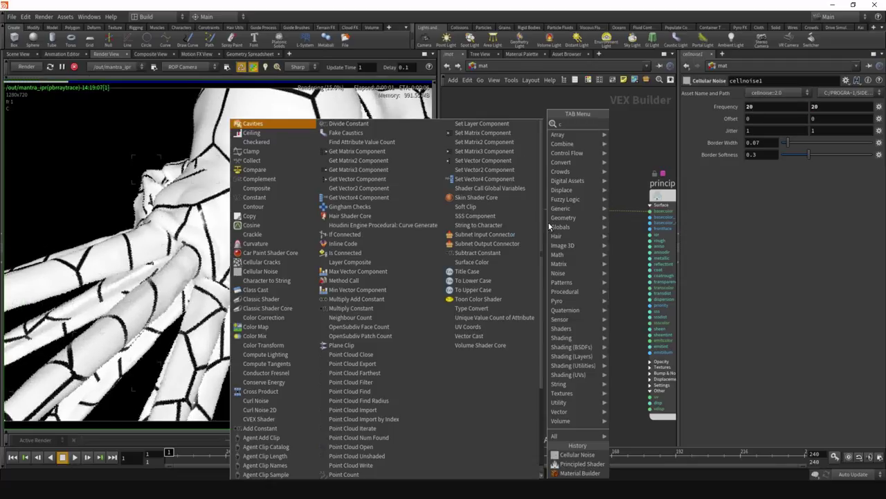
pyautogui.moveTo(574, 190)
pyautogui.click(647, 142)
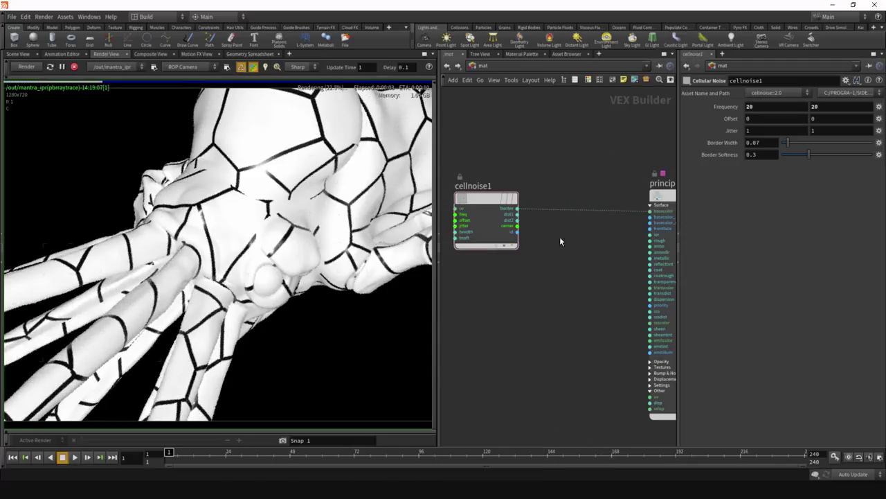
pyautogui.click(575, 233)
# Wire the Cellular Noise border output into the Color Mix bias input and the Color Mix output into the shader's basecolor
pyautogui.click(518, 209)
pyautogui.click(546, 255)
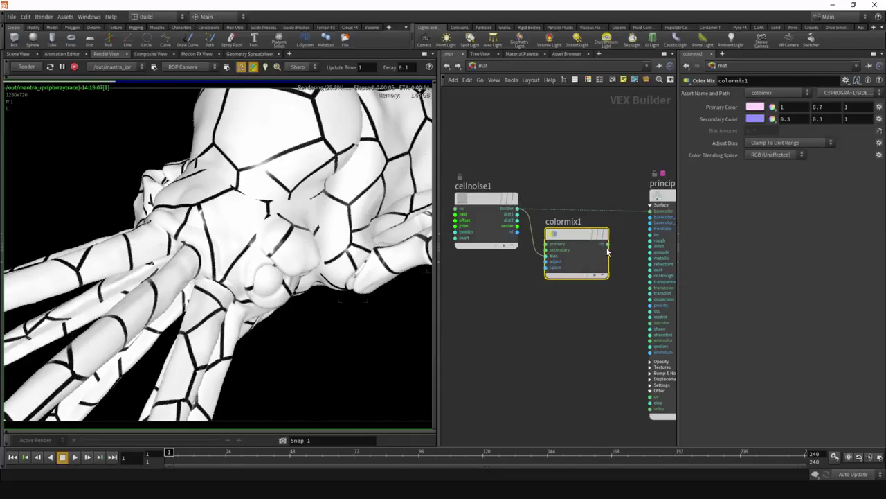
pyautogui.click(606, 244)
pyautogui.click(656, 211)
# Show both Color Mix colors as HSV sliders and set the primary color to orange with hue 19 and saturation 0.96
pyautogui.click(773, 107)
pyautogui.click(772, 134)
pyautogui.moveTo(824, 107); pyautogui.dragTo(805, 109)
pyautogui.click(868, 117)
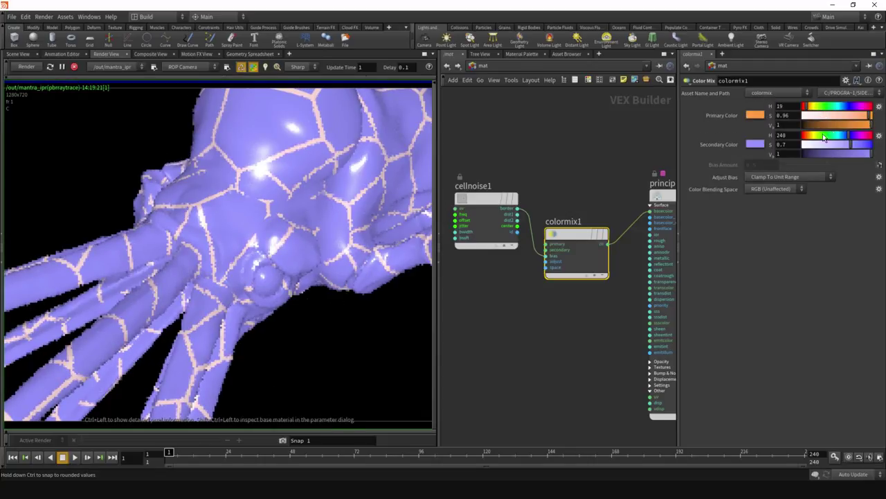
# Set the Color Mix secondary color to blue with hue 222 and saturation 0.805
pyautogui.click(826, 136)
pyautogui.click(846, 137)
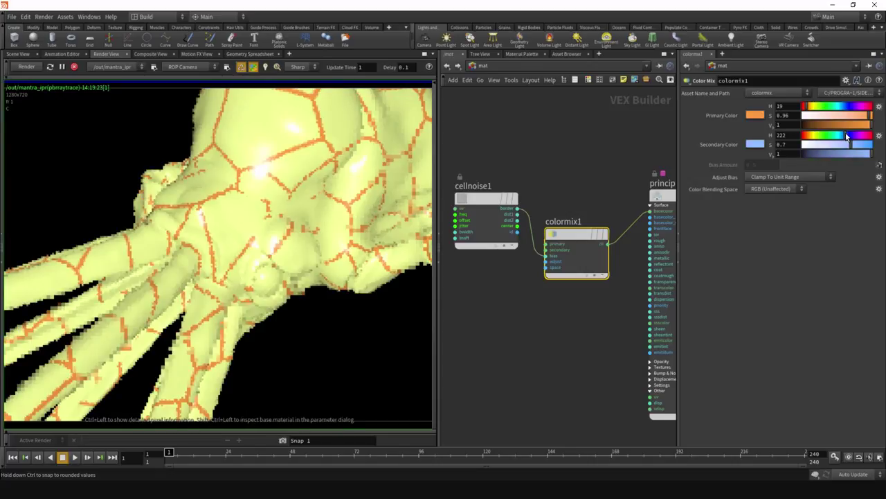
pyautogui.click(860, 145)
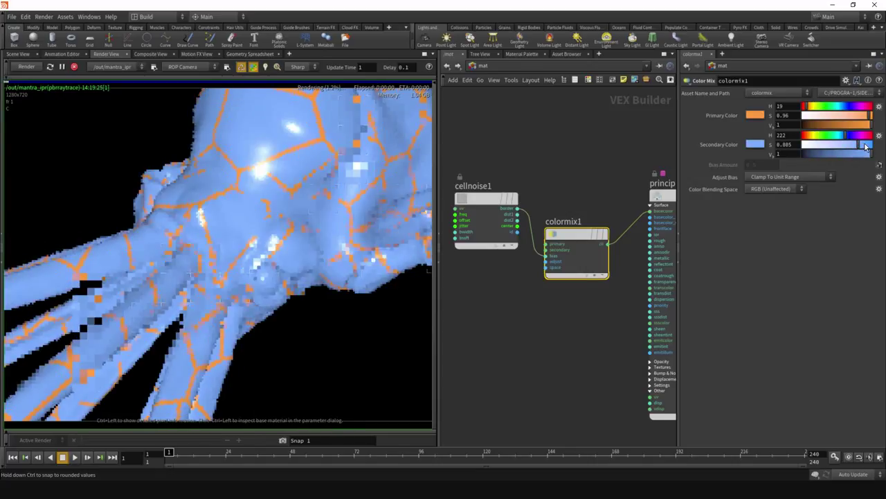
# Move the Color Mix node up in line with the Cellular Noise and Principled Shader nodes
pyautogui.moveTo(574, 233); pyautogui.dragTo(577, 195)
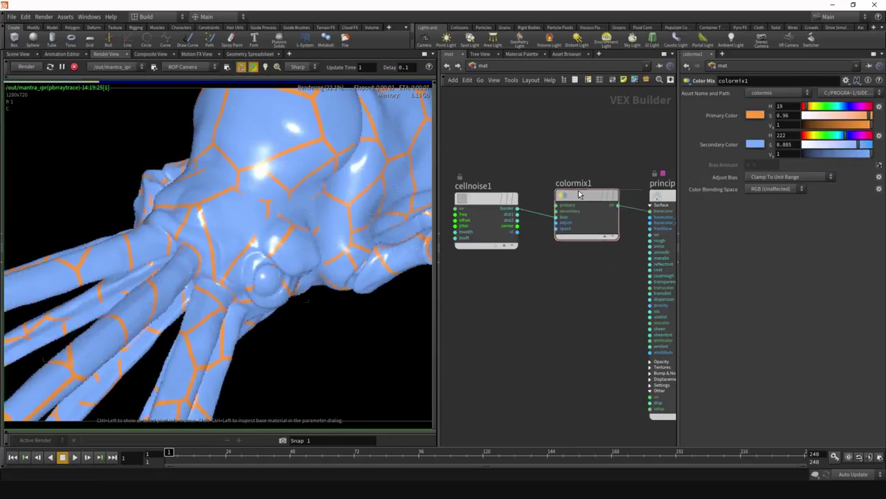
pyautogui.scroll(-3, 538, 200)
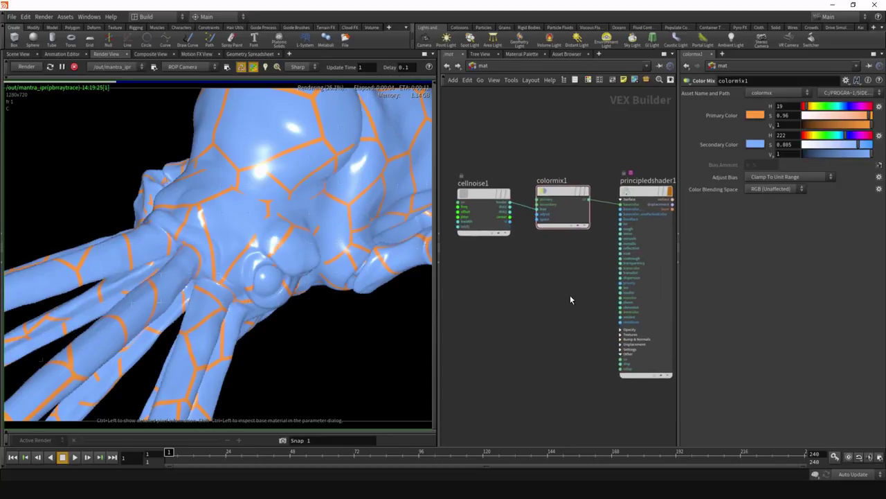
pyautogui.scroll(2, 554, 290)
pyautogui.moveTo(571, 279); pyautogui.dragTo(560, 246, button='middle')
# Dive into the Principled Shader's internal network
pyautogui.click(638, 186)
pyautogui.scroll(-1, 569, 255)
pyautogui.scroll(1, 619, 203)
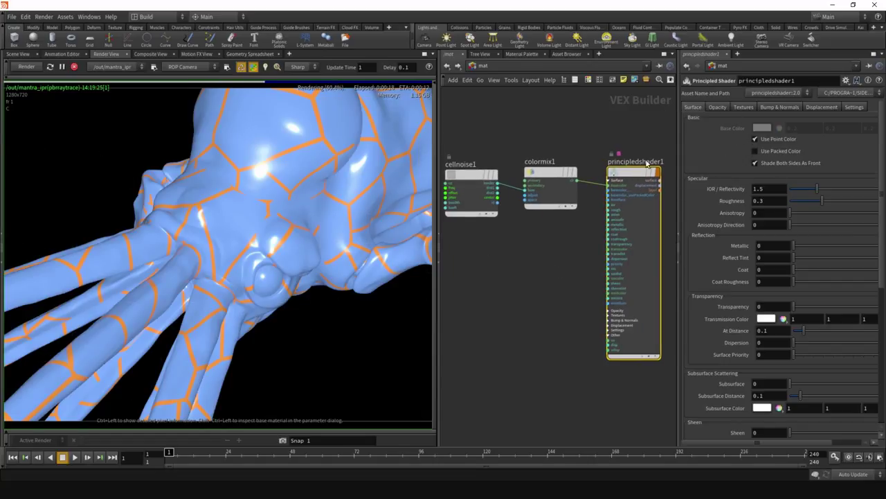
pyautogui.rightClick(628, 181)
pyautogui.click(649, 199)
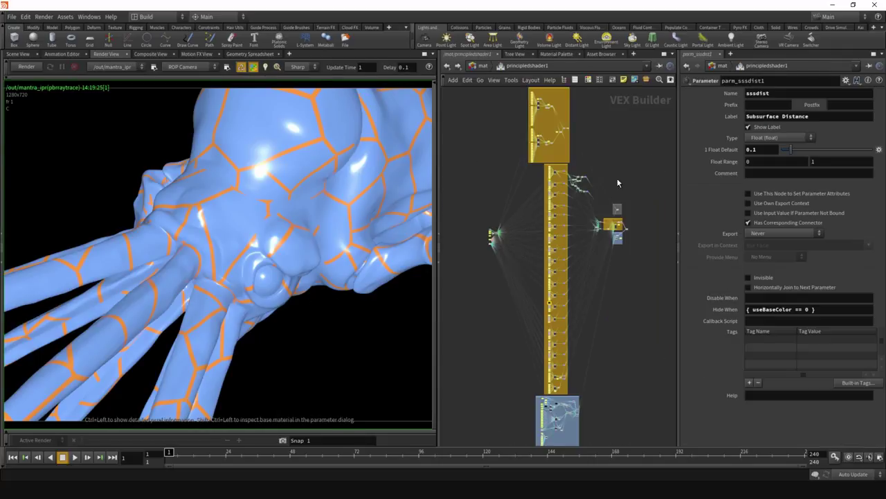
# Examine the parameter and texture node groups inside the Principled Shader, including the rough node, and return to the mat network
pyautogui.scroll(2, 562, 234)
pyautogui.moveTo(558, 198); pyautogui.dragTo(561, 163, button='middle')
pyautogui.scroll(-2, 556, 186)
pyautogui.moveTo(556, 197); pyautogui.dragTo(555, 253, button='middle')
pyautogui.scroll(1, 555, 251)
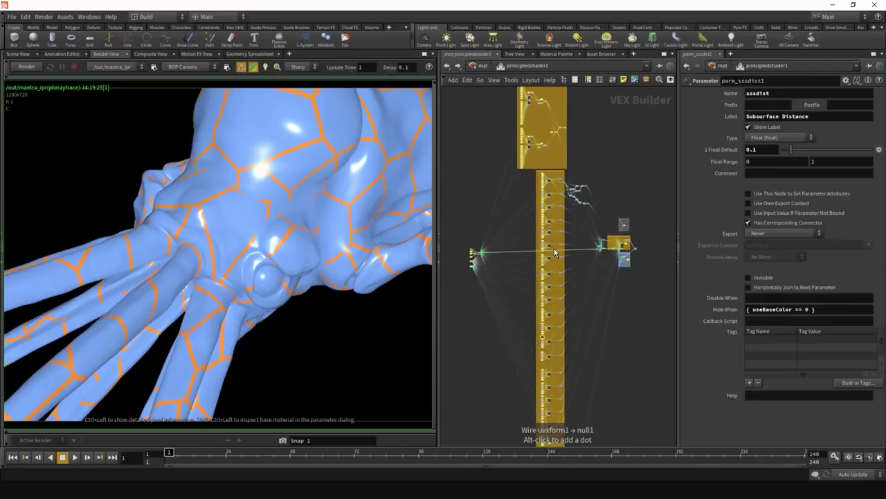
pyautogui.moveTo(556, 212); pyautogui.dragTo(551, 190, button='middle')
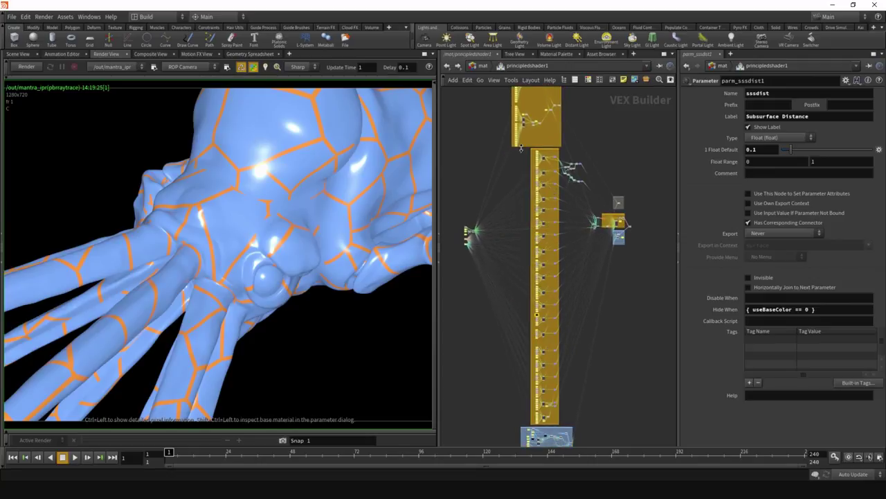
pyautogui.moveTo(524, 158); pyautogui.dragTo(565, 426)
pyautogui.scroll(5, 550, 270)
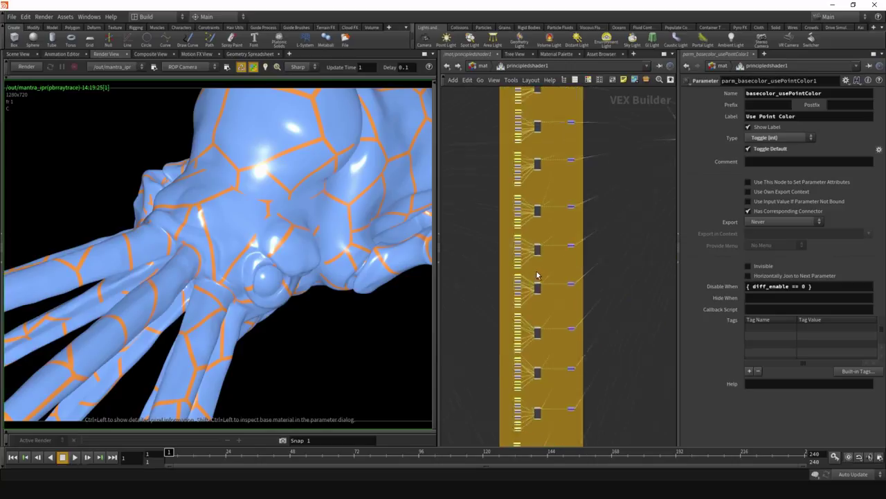
pyautogui.moveTo(562, 277); pyautogui.dragTo(550, 334, button='middle')
pyautogui.scroll(2, 547, 302)
pyautogui.scroll(4, 494, 284)
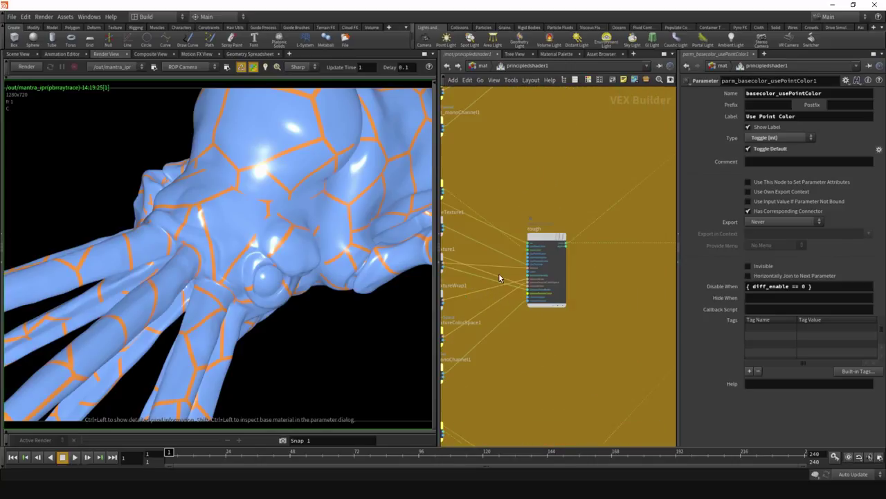
pyautogui.scroll(-5, 496, 278)
pyautogui.scroll(-4, 534, 325)
pyautogui.press('u')
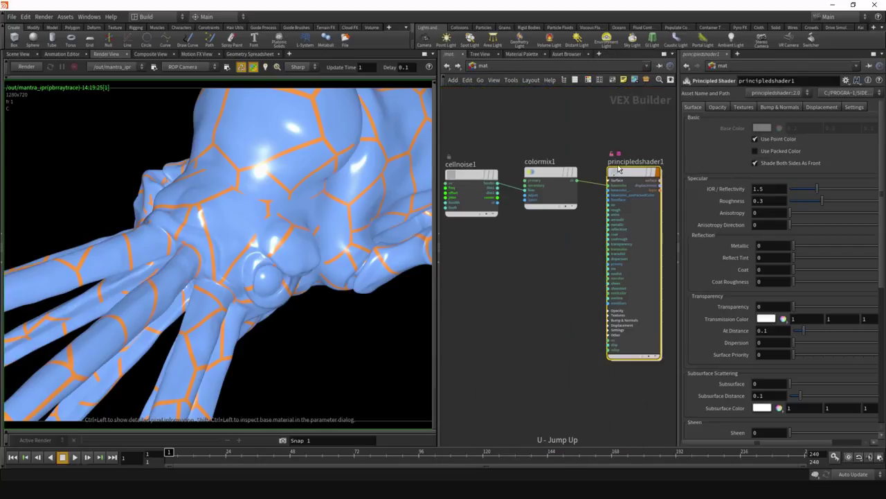
# Match the Principled Shader to its current definition and reconnect the Color Mix output to its base color input
pyautogui.rightClick(627, 176)
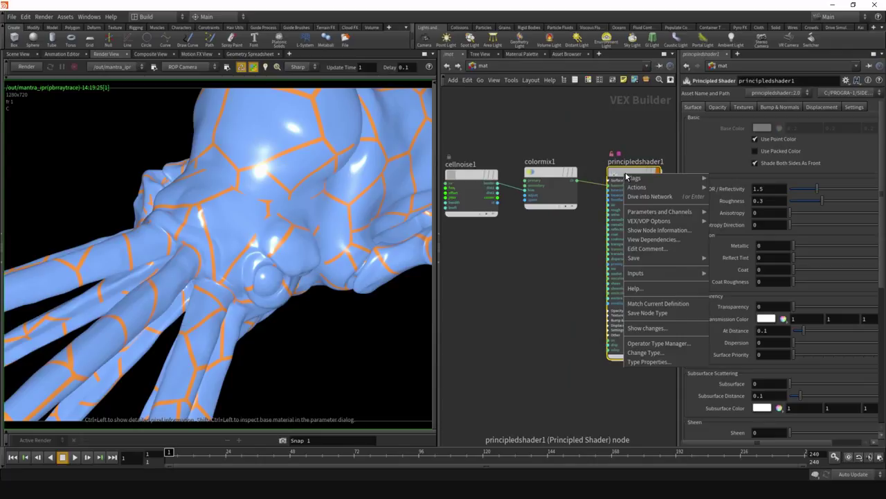
pyautogui.click(654, 305)
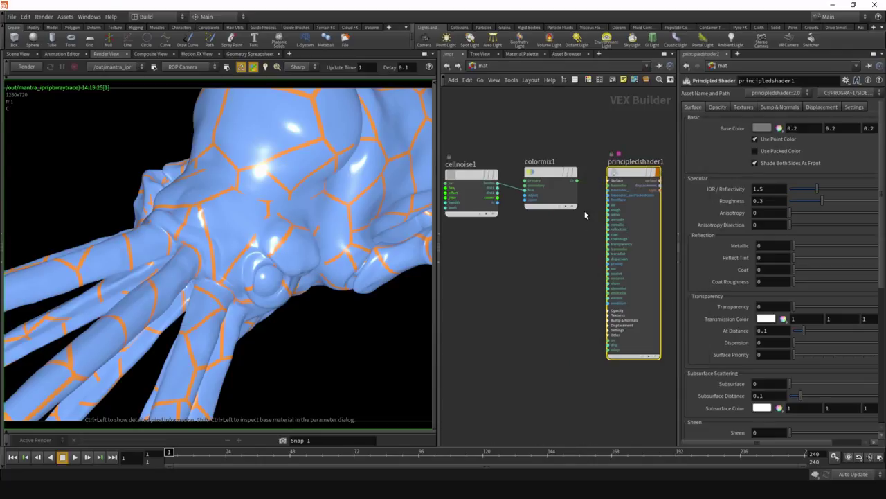
pyautogui.click(576, 180)
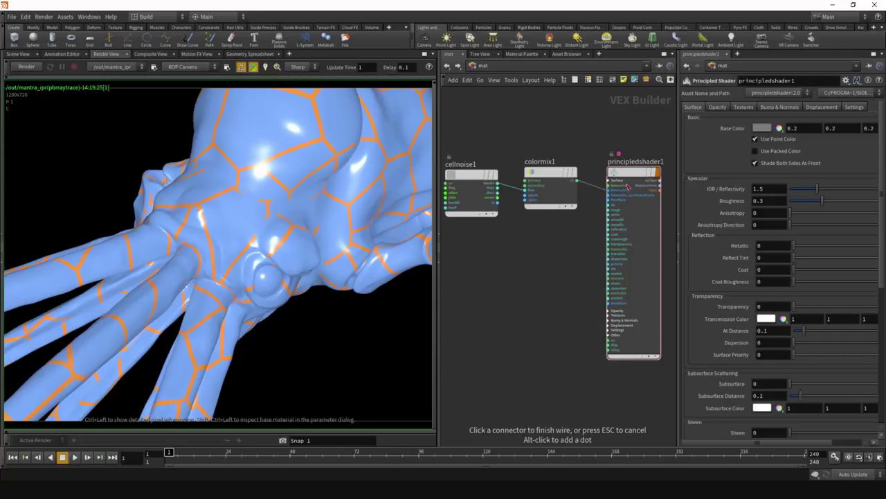
pyautogui.click(623, 188)
pyautogui.moveTo(556, 264); pyautogui.dragTo(564, 256, button='middle')
pyautogui.click(625, 175)
pyautogui.scroll(-2, 527, 263)
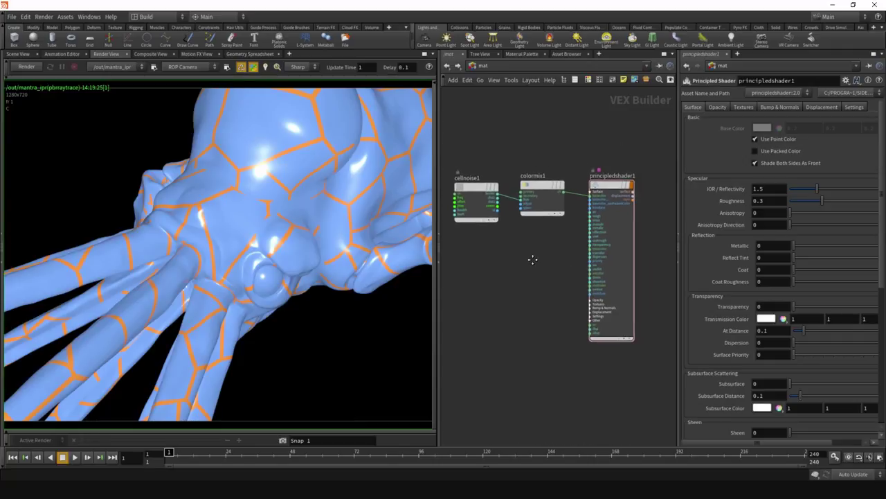
pyautogui.moveTo(533, 263); pyautogui.dragTo(547, 269, button='middle')
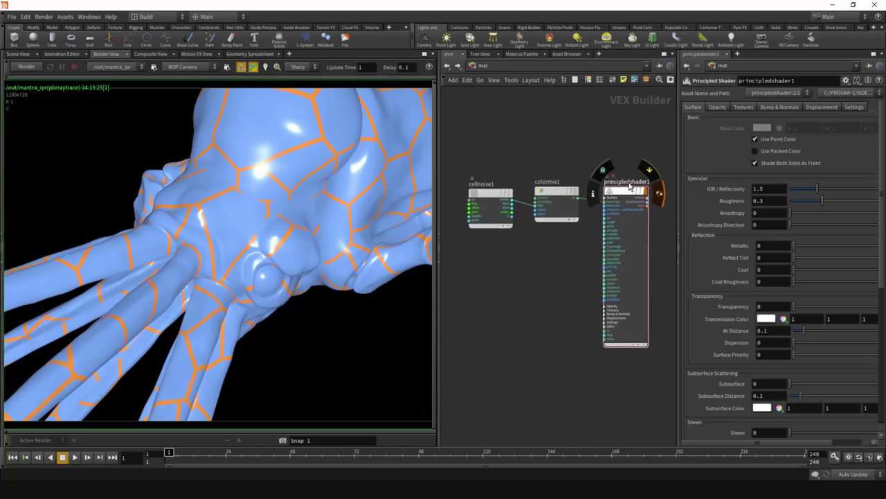
# Preview the Cellular Noise node's output on its own in the render view
pyautogui.click(495, 212)
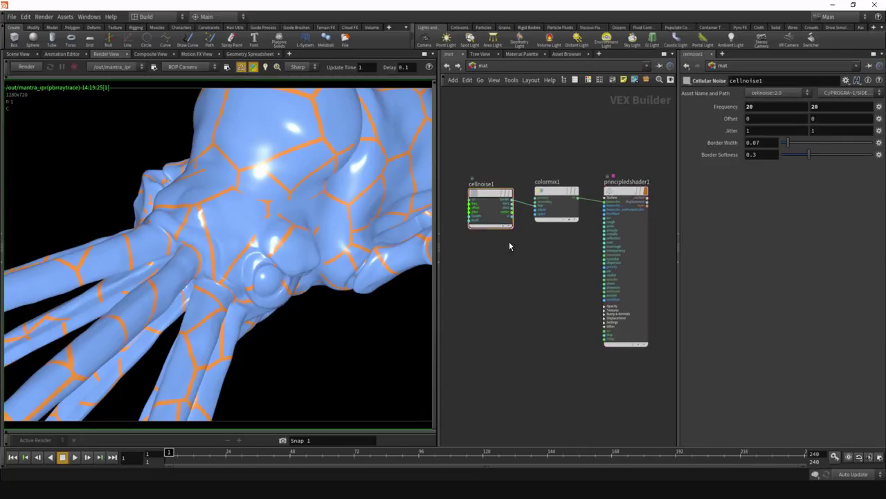
pyautogui.moveTo(497, 199)
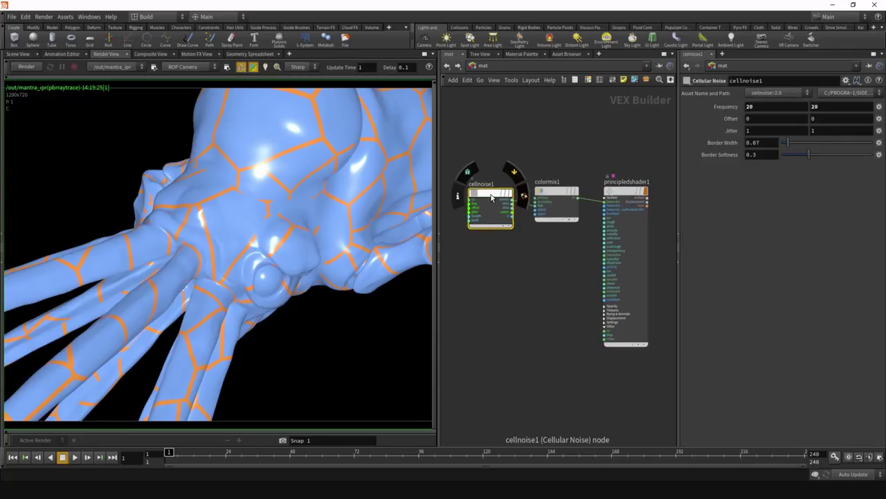
pyautogui.scroll(3, 491, 197)
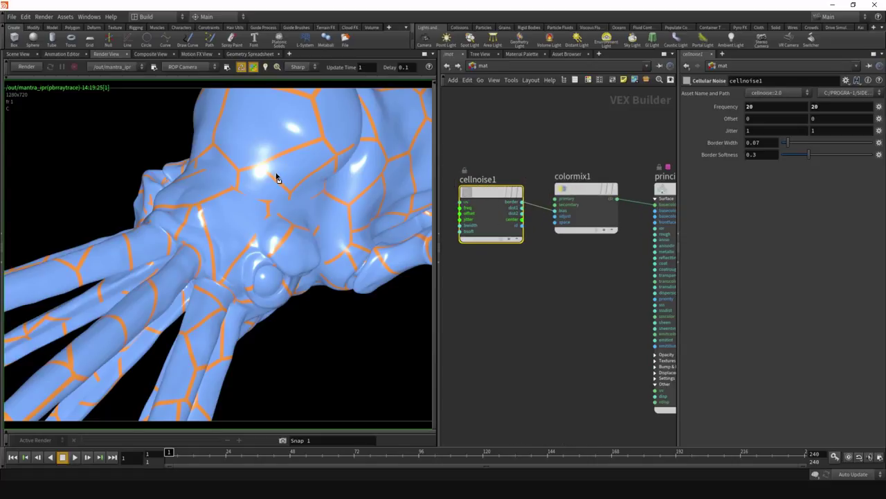
pyautogui.click(27, 68)
pyautogui.click(534, 285)
pyautogui.click(479, 193)
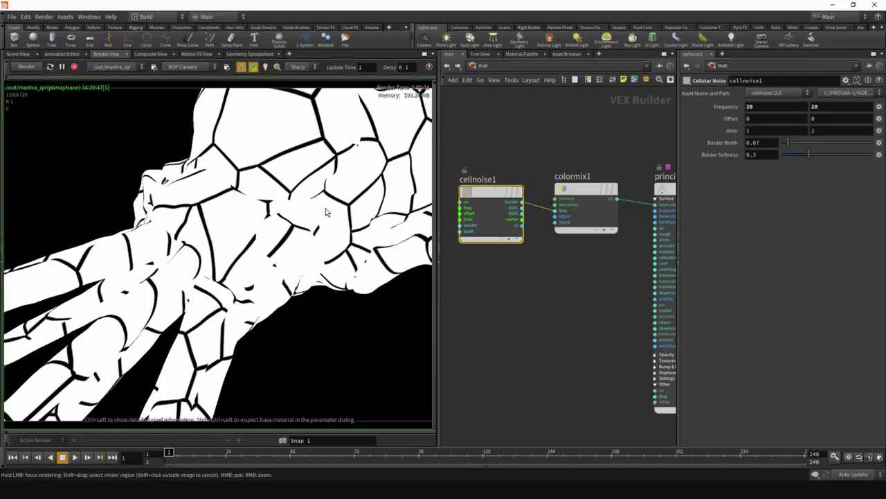
pyautogui.moveTo(501, 283); pyautogui.dragTo(530, 300, button='middle')
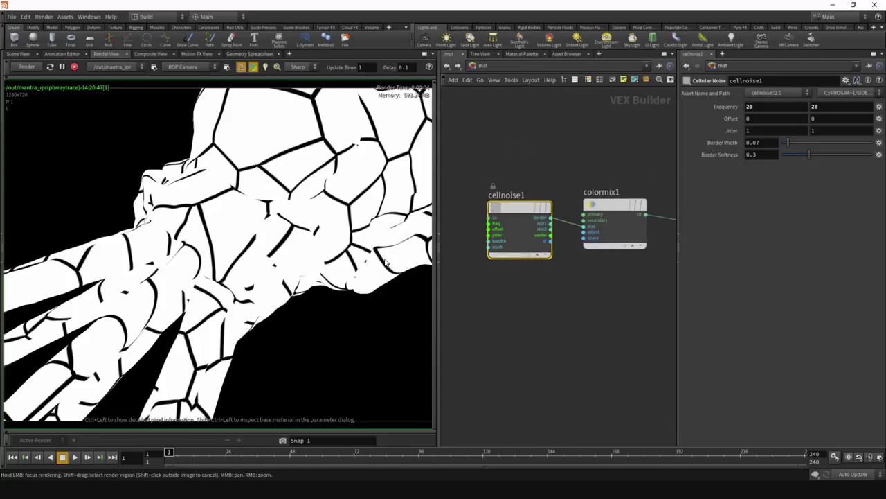
# Open the Cellular Noise node's generated VEX code, examine its border, Cf and Ce output assignments, and close the code viewer
pyautogui.rightClick(514, 211)
pyautogui.moveTo(555, 257)
pyautogui.click(635, 258)
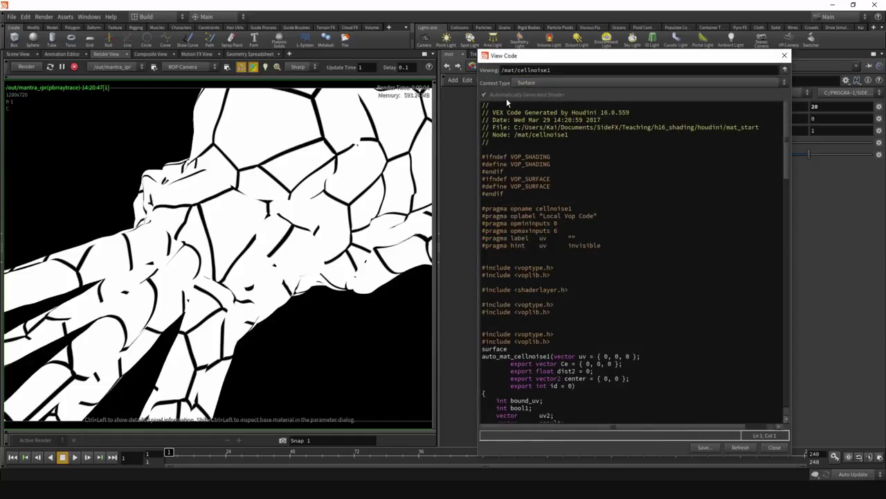
pyautogui.moveTo(787, 146); pyautogui.dragTo(781, 253)
pyautogui.scroll(5, 603, 361)
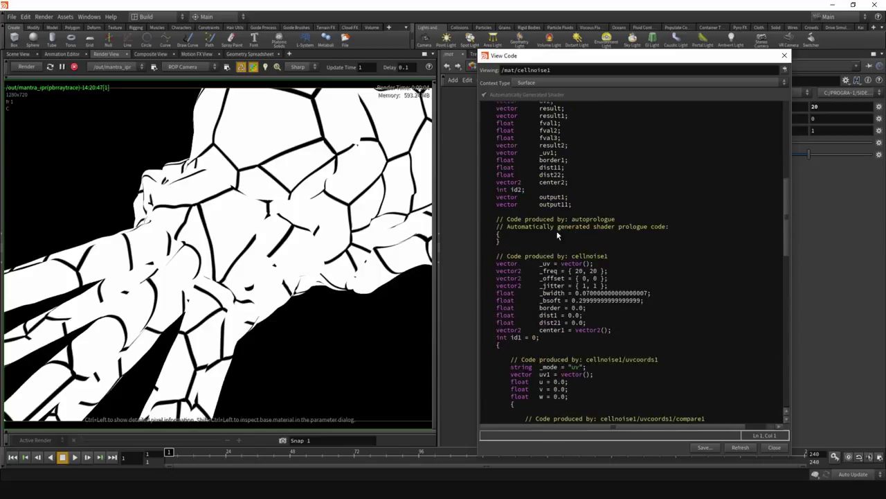
pyautogui.moveTo(495, 255); pyautogui.dragTo(624, 257)
pyautogui.click(760, 222)
pyautogui.moveTo(788, 223); pyautogui.dragTo(797, 388)
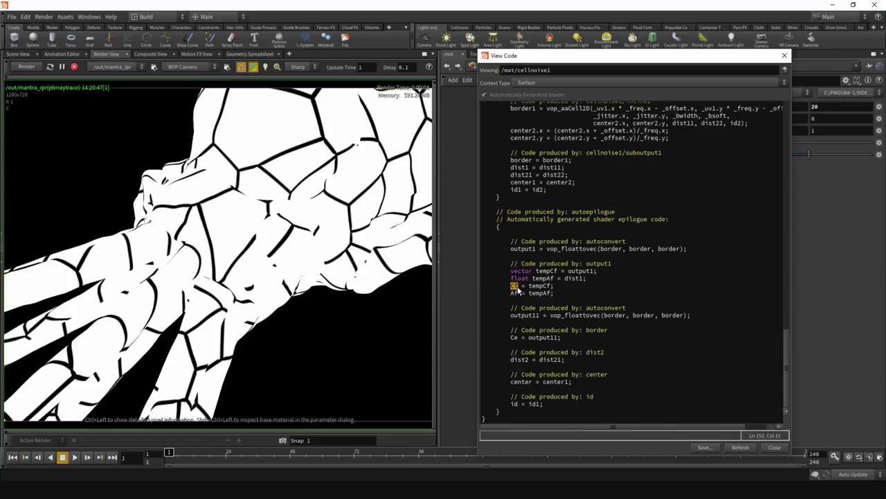
pyautogui.moveTo(511, 339); pyautogui.dragTo(518, 340)
pyautogui.click(785, 58)
pyautogui.click(785, 56)
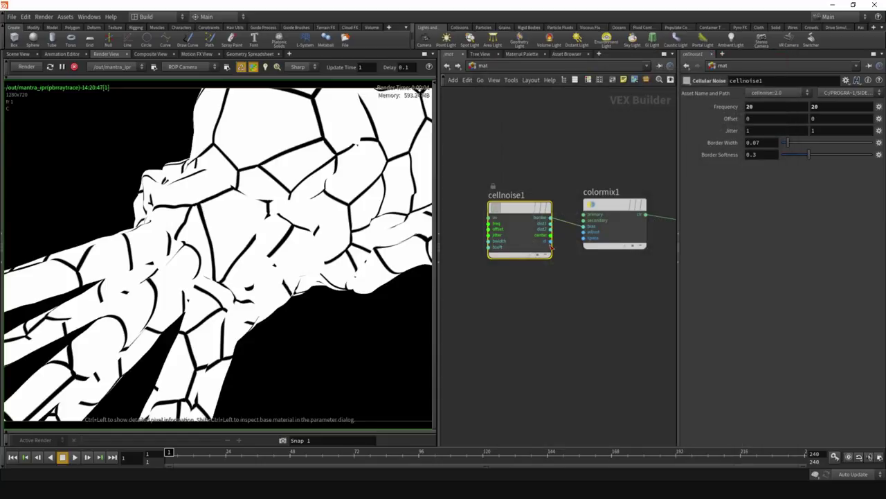
# Add a Fit Range node below Color Mix, fed by the Cellular Noise border output
pyautogui.scroll(-2, 509, 301)
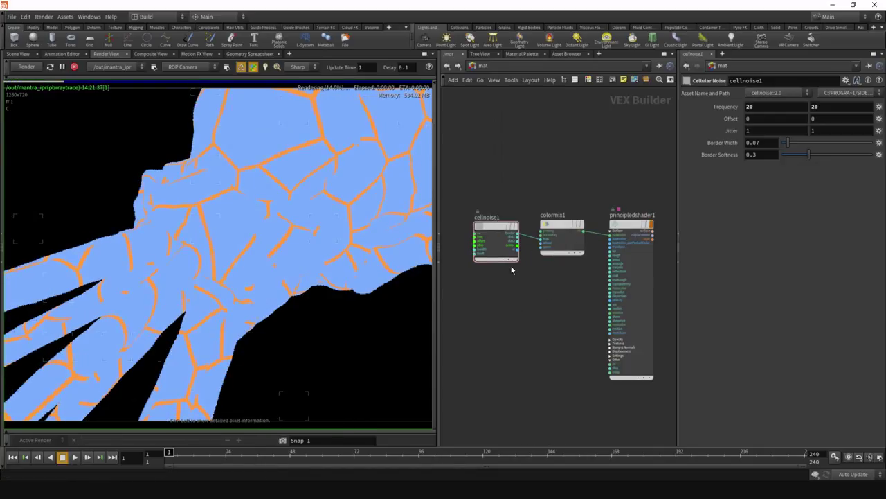
pyautogui.scroll(1, 516, 232)
pyautogui.press('Tab')
pyautogui.write('fit')
pyautogui.click(611, 116)
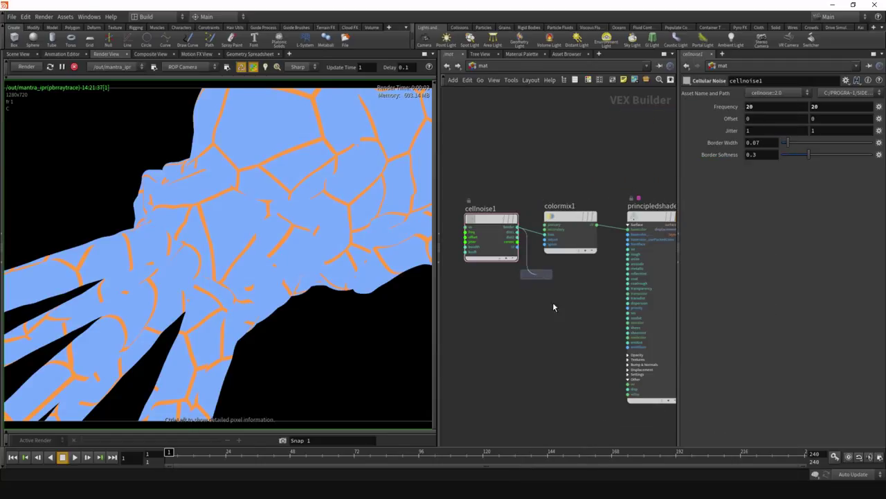
pyautogui.click(554, 288)
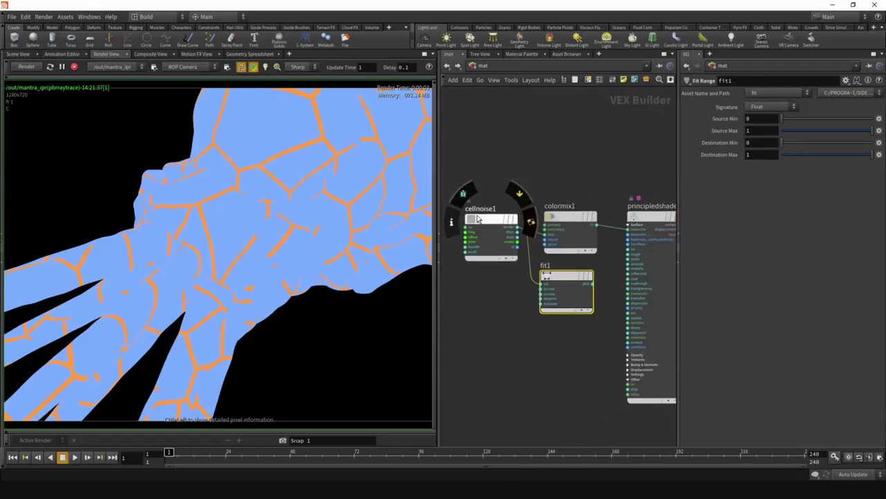
# Connect the Fit Range shift output to the Principled Shader's rough input
pyautogui.click(493, 220)
pyautogui.click(565, 274)
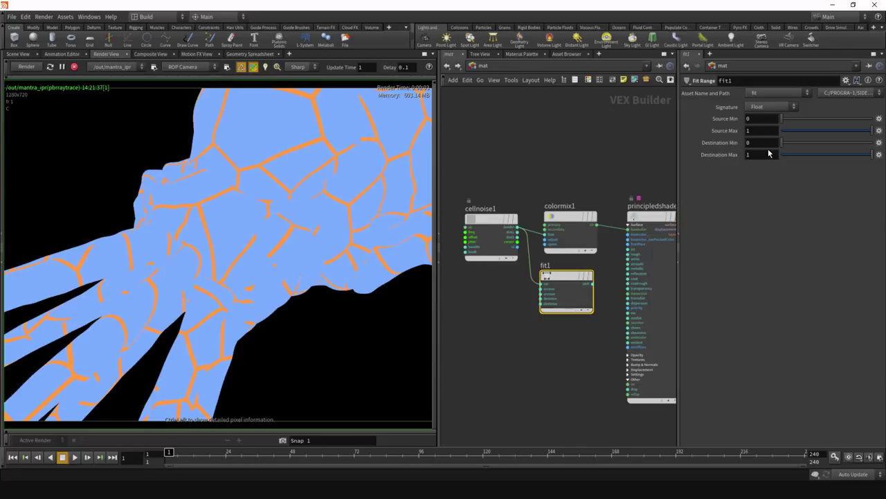
pyautogui.click(590, 283)
pyautogui.scroll(2, 610, 282)
pyautogui.click(644, 243)
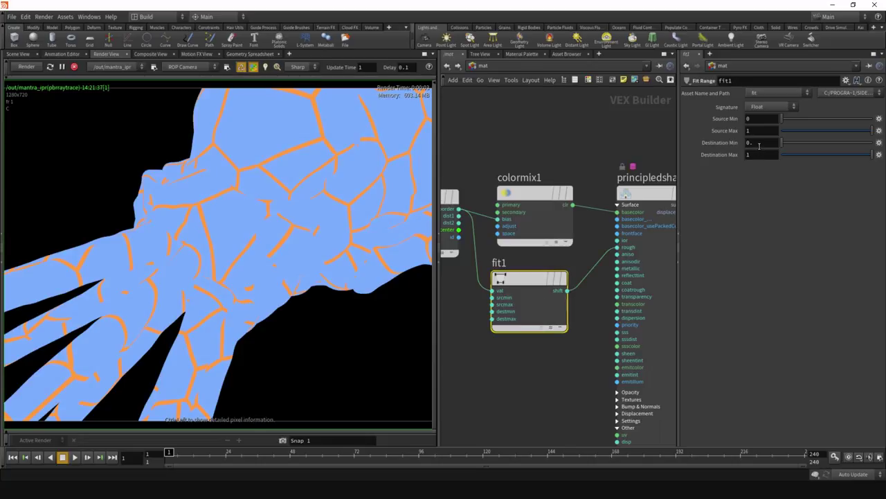
# Set the Fit Range destination minimum to 0.2 and destination maximum to 0.6
pyautogui.write('0.2')
pyautogui.press('Return')
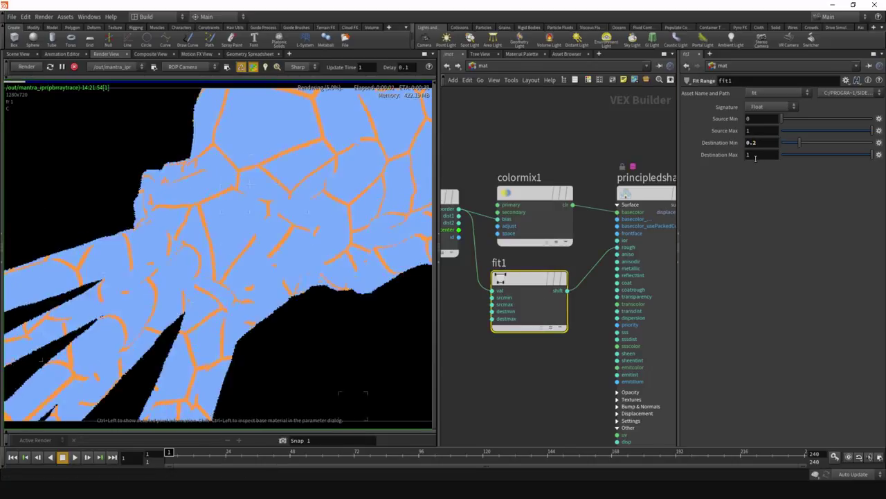
pyautogui.click(754, 154)
pyautogui.write('0.6')
pyautogui.press('Return')
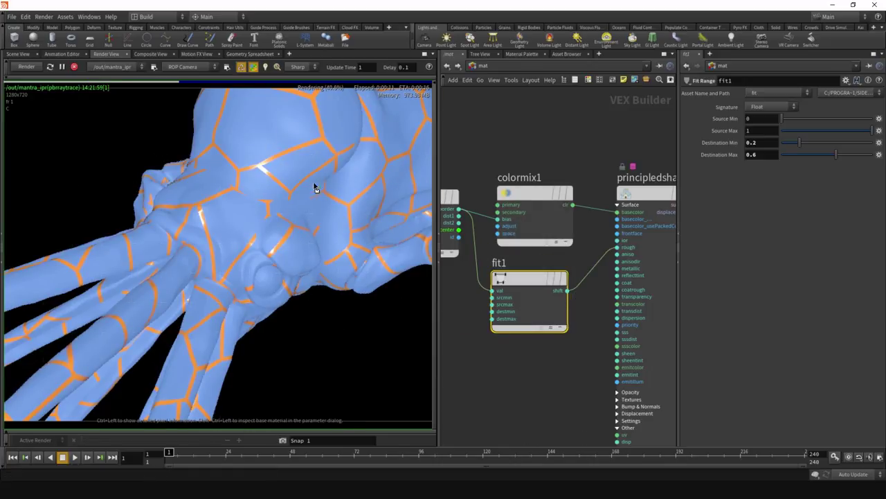
# Preview the Fit Range output at display gamma 1, and set its destination minimum to 0.1 and maximum to 0.5
pyautogui.moveTo(298, 176); pyautogui.dragTo(296, 176)
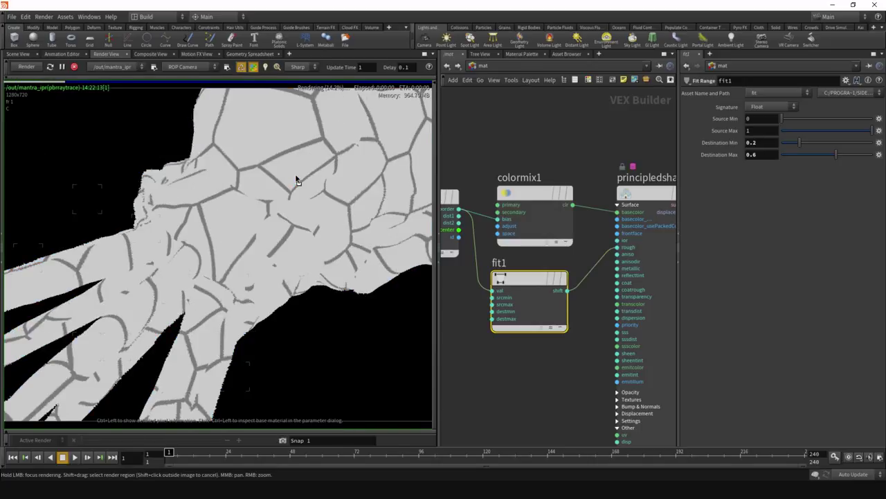
pyautogui.moveTo(563, 358); pyautogui.dragTo(507, 271)
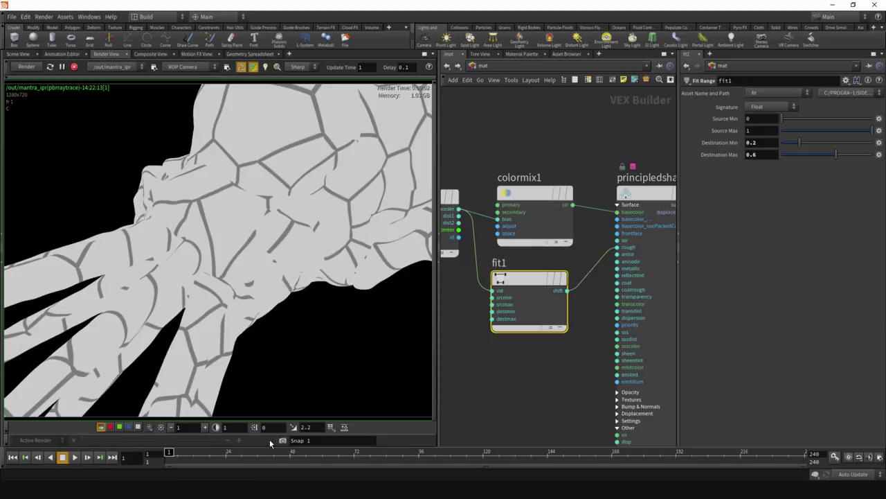
pyautogui.click(311, 426)
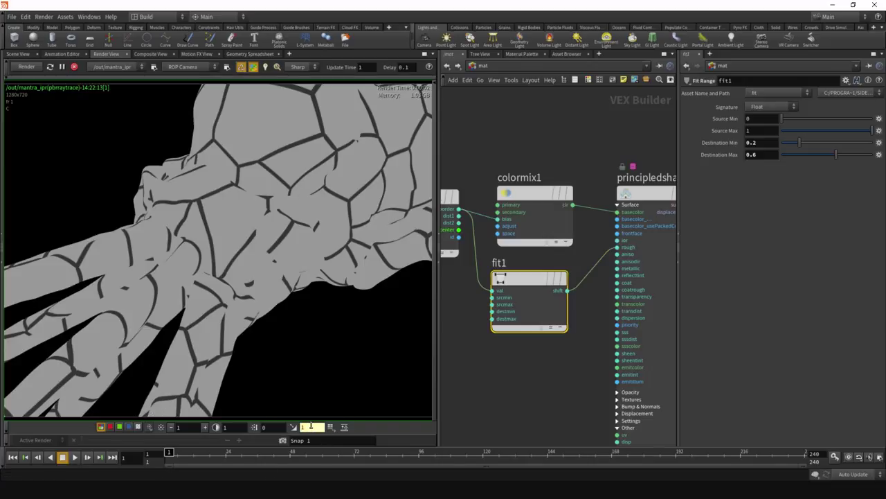
pyautogui.click(762, 141)
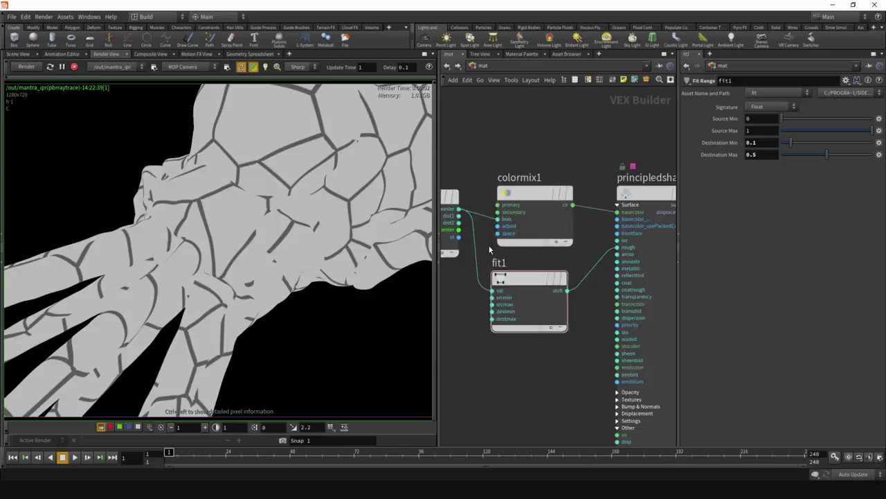
# Add a Principled Shader Core node and align it beside the Principled Shader
pyautogui.scroll(-3, 489, 250)
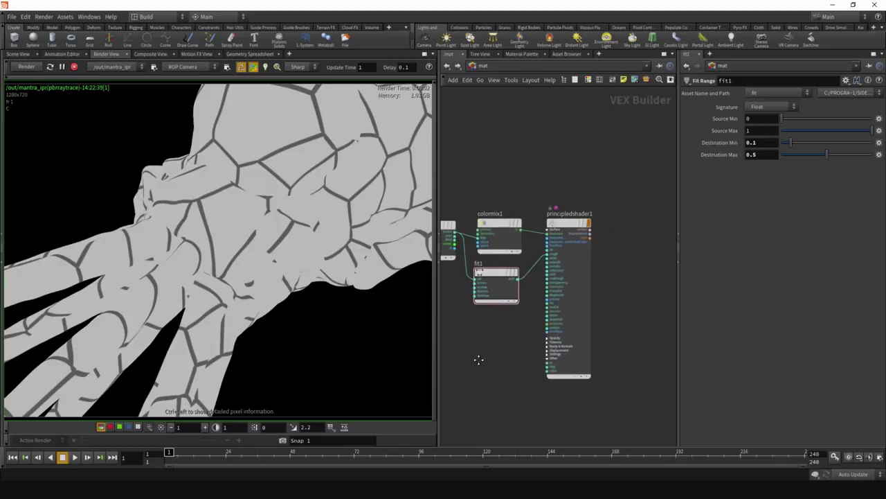
pyautogui.press('Tab')
pyautogui.moveTo(663, 309)
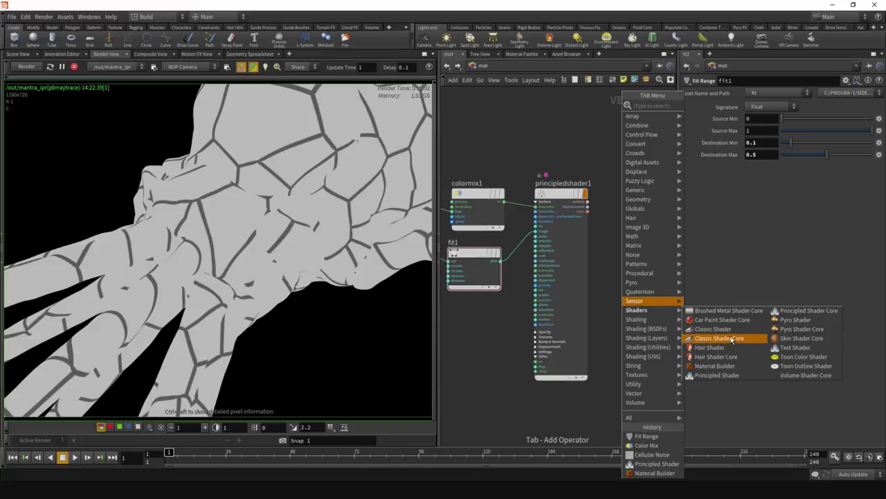
pyautogui.click(802, 312)
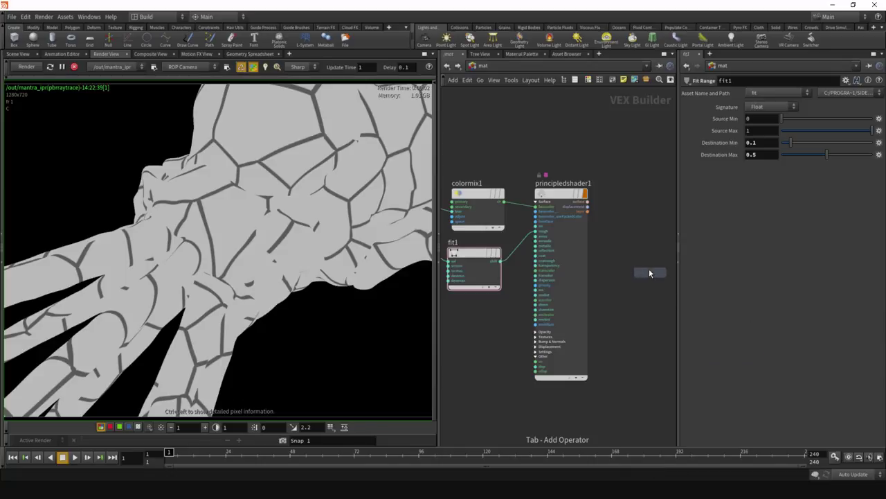
pyautogui.click(624, 245)
pyautogui.moveTo(618, 264); pyautogui.dragTo(616, 231)
pyautogui.moveTo(516, 331); pyautogui.dragTo(500, 328, button='middle')
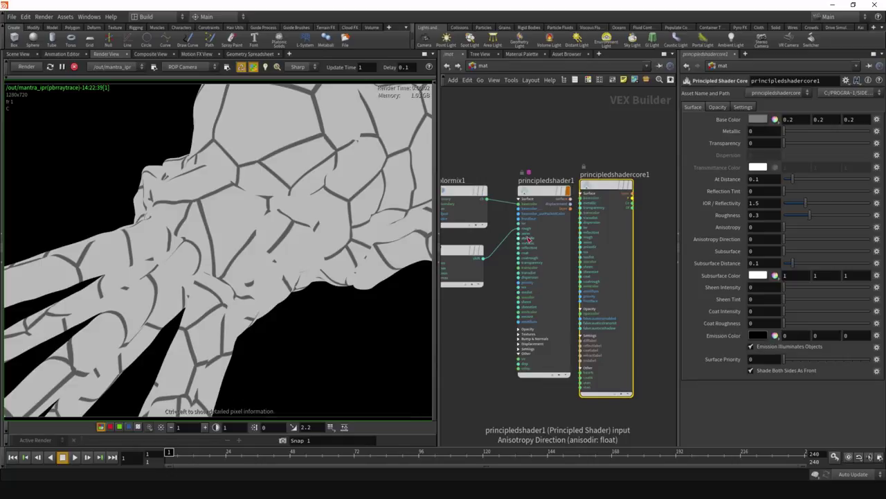
pyautogui.moveTo(596, 182); pyautogui.dragTo(611, 189)
# Delete the Principled Shader and move the Principled Shader Core into its place beside the Color Mix and Fit Range nodes
pyautogui.moveTo(615, 233)
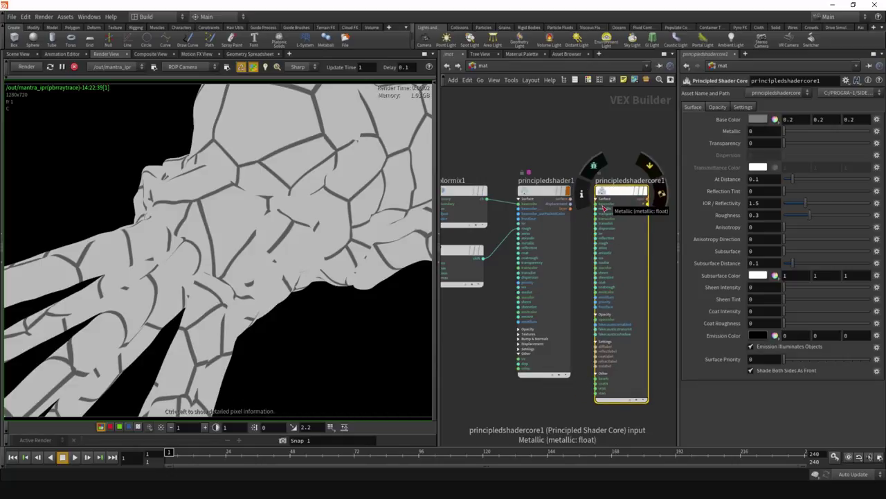
pyautogui.scroll(-4, 590, 266)
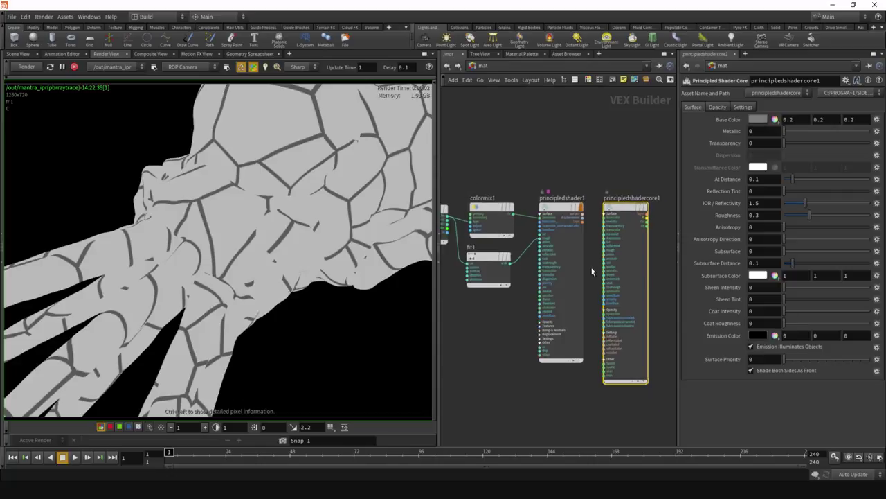
pyautogui.scroll(5, 601, 262)
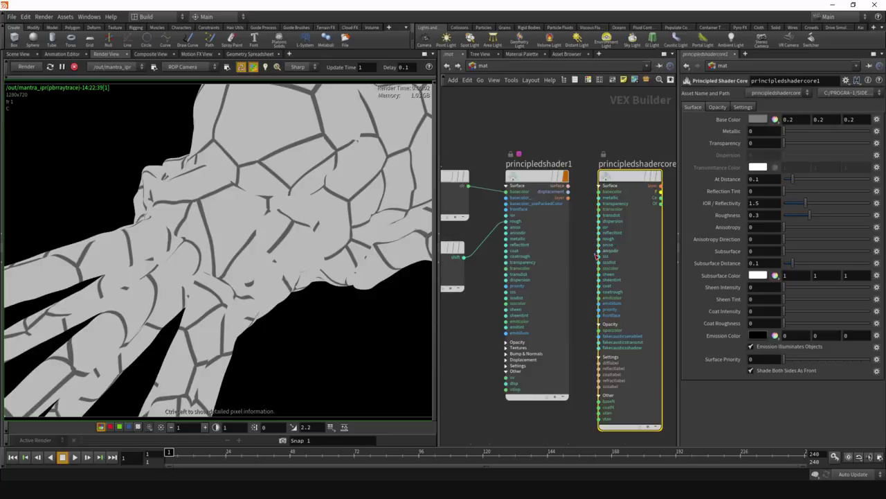
pyautogui.moveTo(581, 246); pyautogui.dragTo(598, 239, button='middle')
pyautogui.click(538, 336)
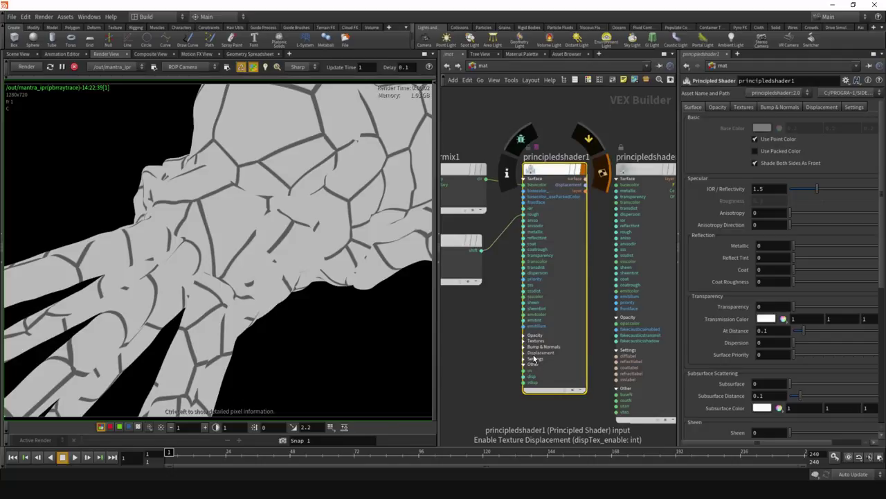
pyautogui.press('Delete')
pyautogui.moveTo(630, 172); pyautogui.dragTo(535, 159)
pyautogui.moveTo(528, 184); pyautogui.dragTo(574, 175, button='middle')
pyautogui.moveTo(606, 145); pyautogui.dragTo(598, 157)
pyautogui.click(586, 161)
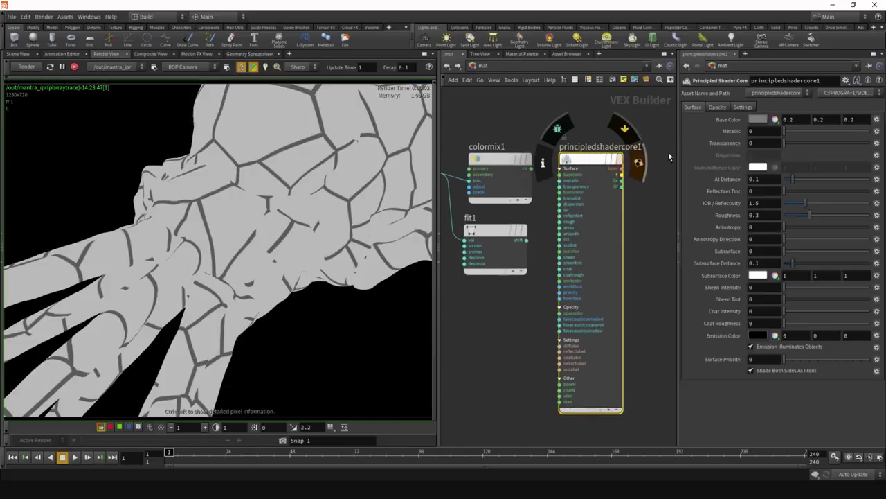
# Connect the Color Mix output to the Principled Shader Core's basecolor input and the Fit Range output to its rough input
pyautogui.moveTo(544, 205); pyautogui.dragTo(529, 219, button='middle')
pyautogui.moveTo(505, 313); pyautogui.dragTo(528, 293, button='middle')
pyautogui.scroll(-2, 541, 322)
pyautogui.scroll(2, 566, 308)
pyautogui.click(522, 190)
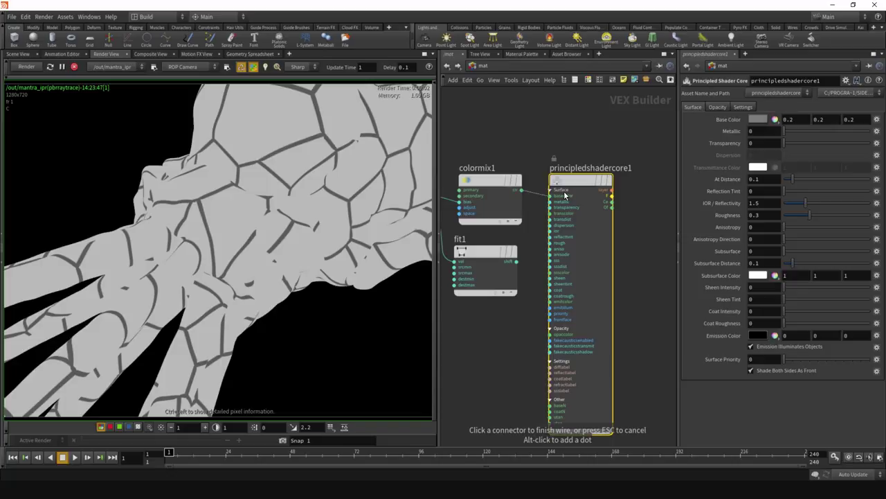
pyautogui.click(563, 196)
pyautogui.click(516, 261)
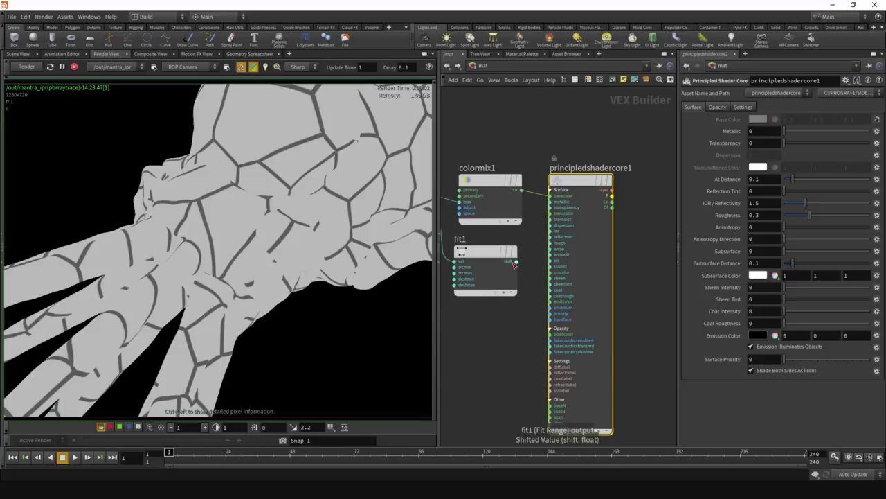
pyautogui.click(562, 244)
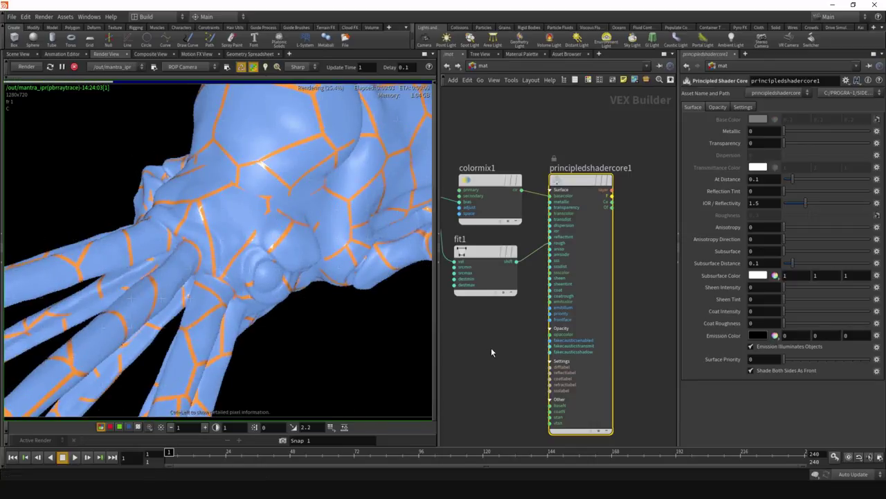
# Add a Principled Shader node and place it beside the Principled Shader Core
pyautogui.press('h')
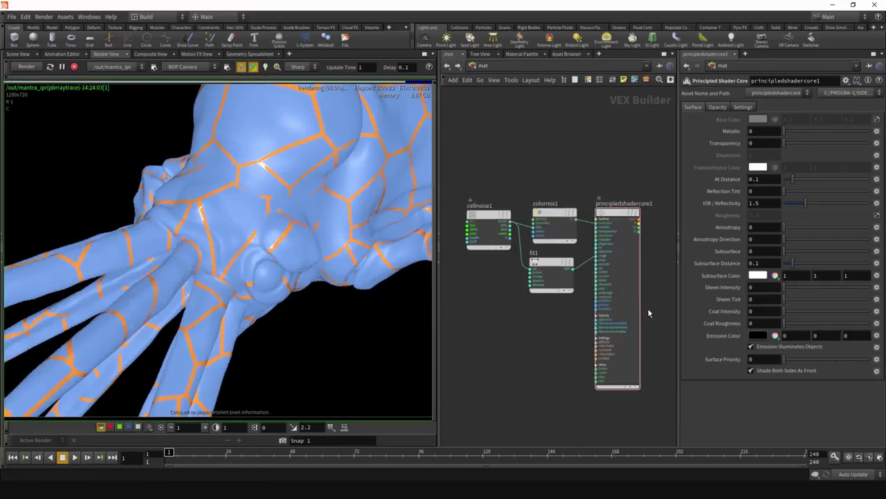
pyautogui.scroll(-5, 493, 322)
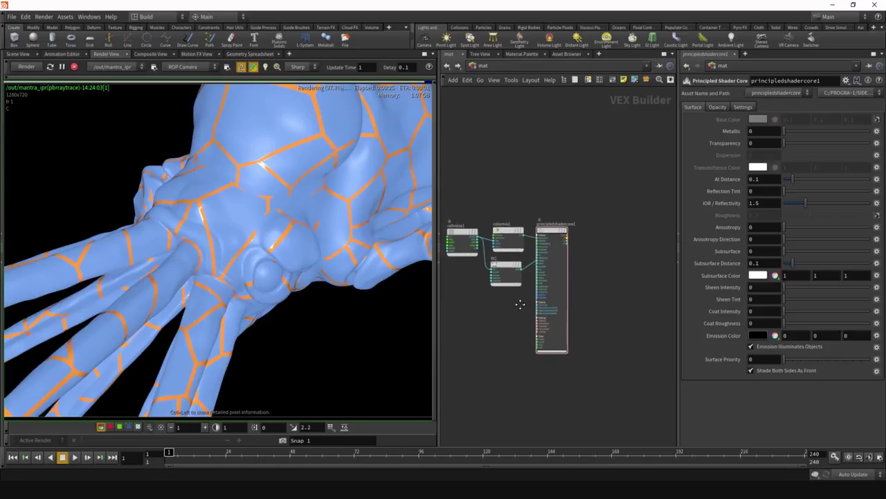
pyautogui.scroll(1, 526, 291)
pyautogui.press('Tab')
pyautogui.write('princip')
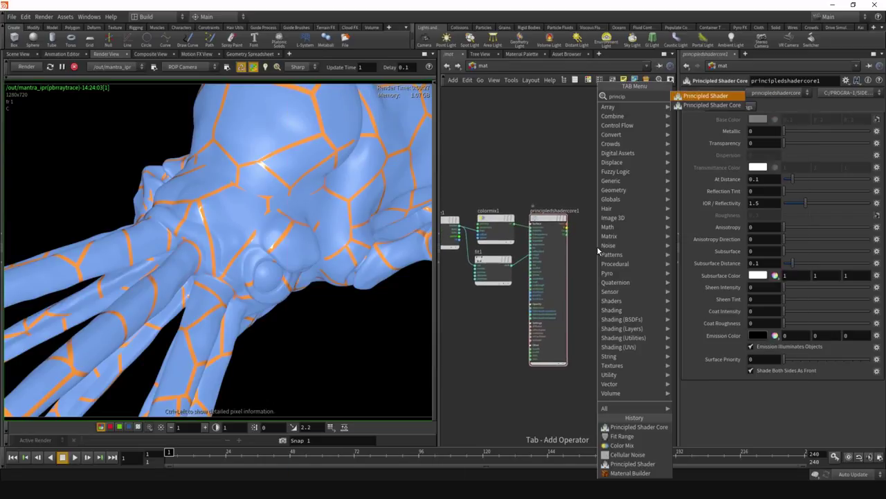
pyautogui.press('Return')
pyautogui.click(598, 251)
pyautogui.scroll(3, 599, 250)
pyautogui.moveTo(600, 251); pyautogui.dragTo(617, 203)
pyautogui.scroll(3, 612, 182)
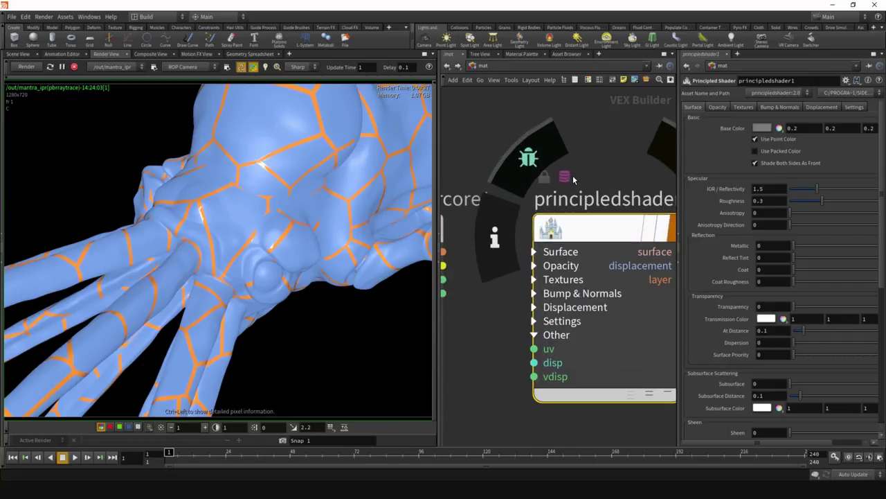
pyautogui.moveTo(601, 125); pyautogui.dragTo(553, 127, button='middle')
pyautogui.scroll(-1, 553, 127)
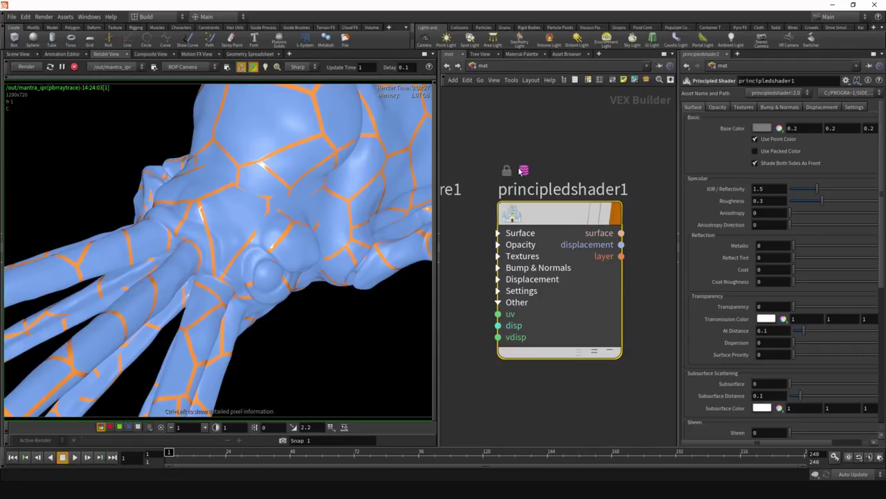
# Allow editing of the Principled Shader's contents, examine its internal network, and return to the mat level
pyautogui.rightClick(537, 217)
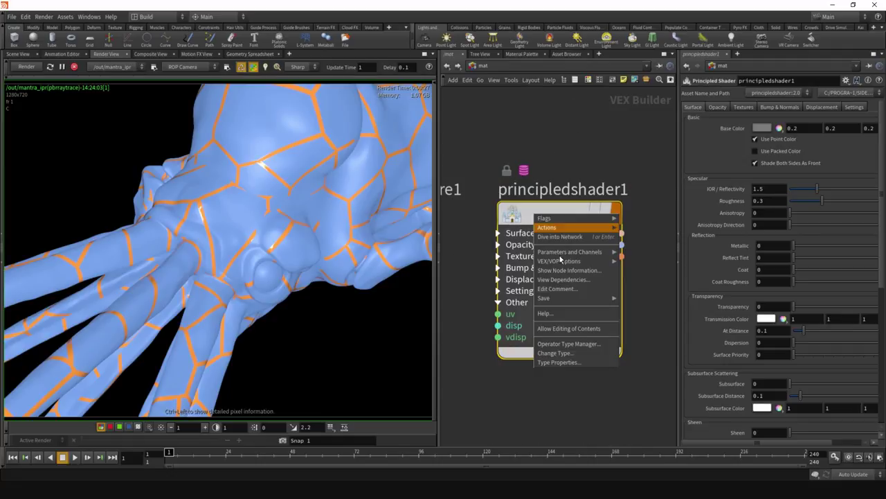
pyautogui.click(585, 331)
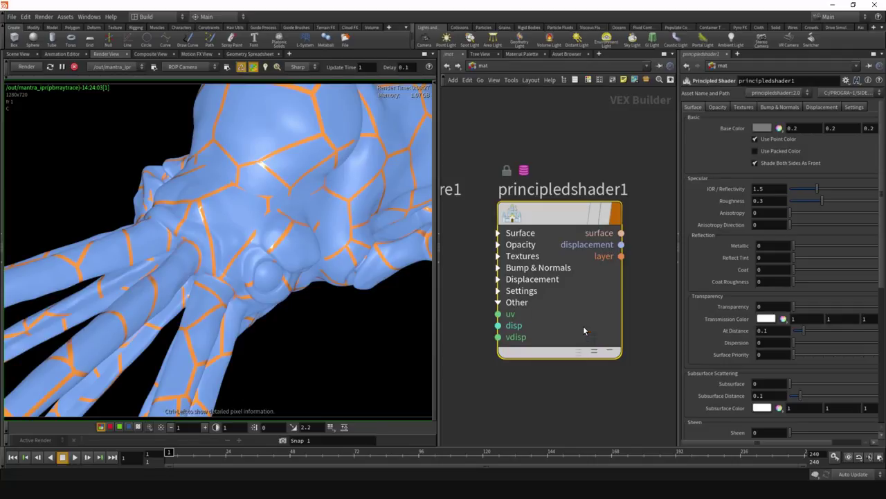
pyautogui.doubleClick(561, 220)
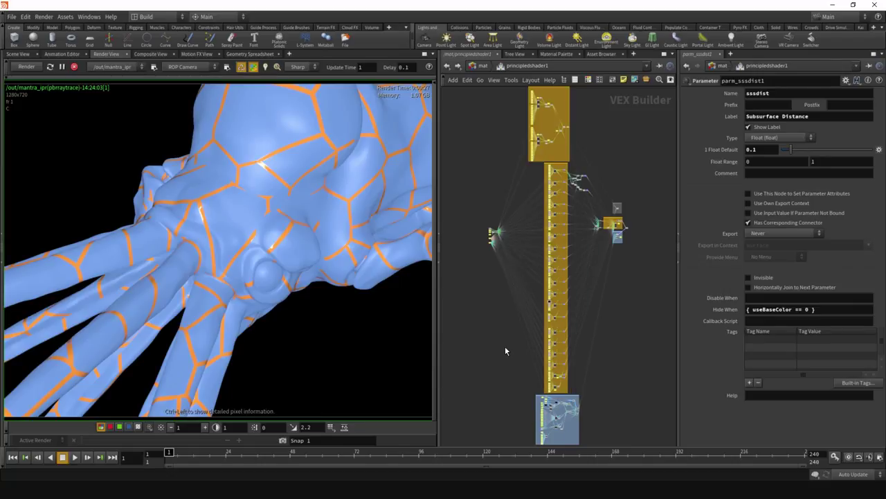
pyautogui.press('u')
# View the Principled Shader's generated VEX code, look through its texture and UV sections, and close the code window
pyautogui.rightClick(552, 210)
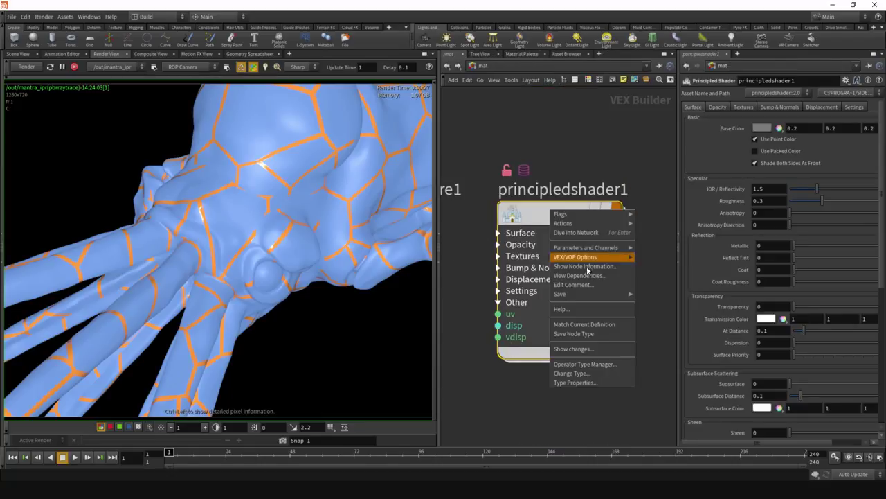
pyautogui.moveTo(578, 257)
pyautogui.click(646, 258)
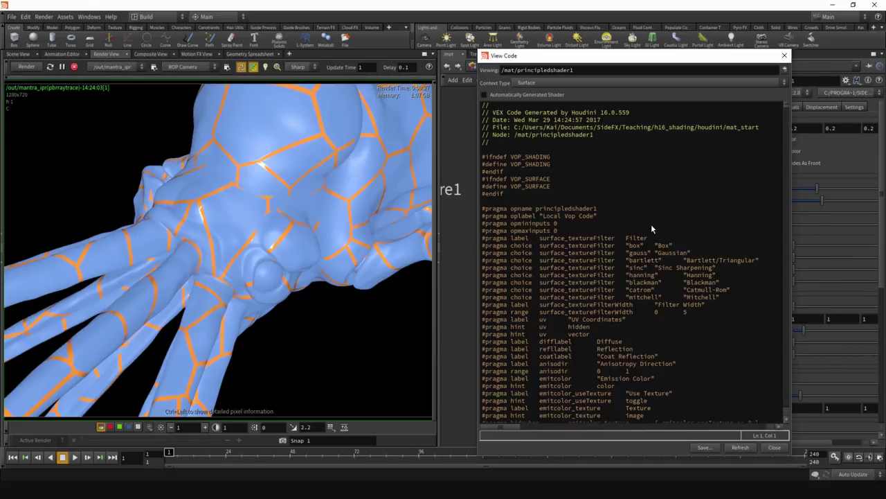
pyautogui.moveTo(785, 106); pyautogui.dragTo(798, 348)
pyautogui.moveTo(525, 196); pyautogui.dragTo(760, 199)
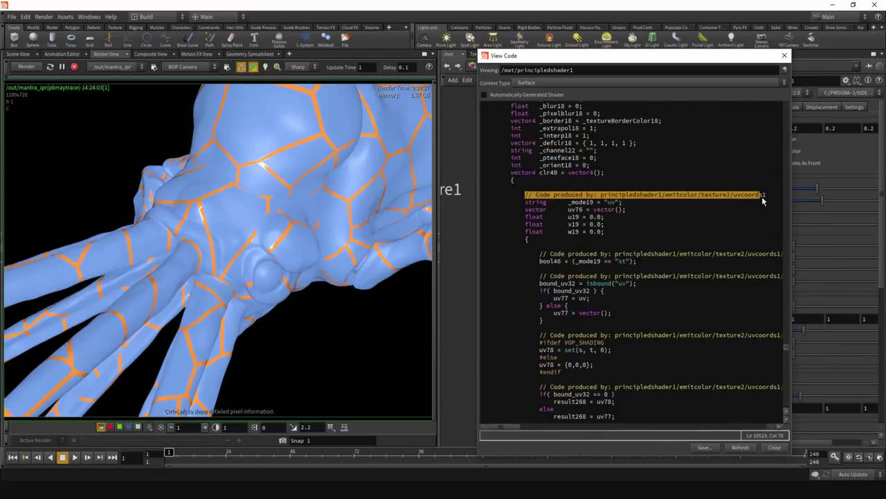
pyautogui.click(760, 199)
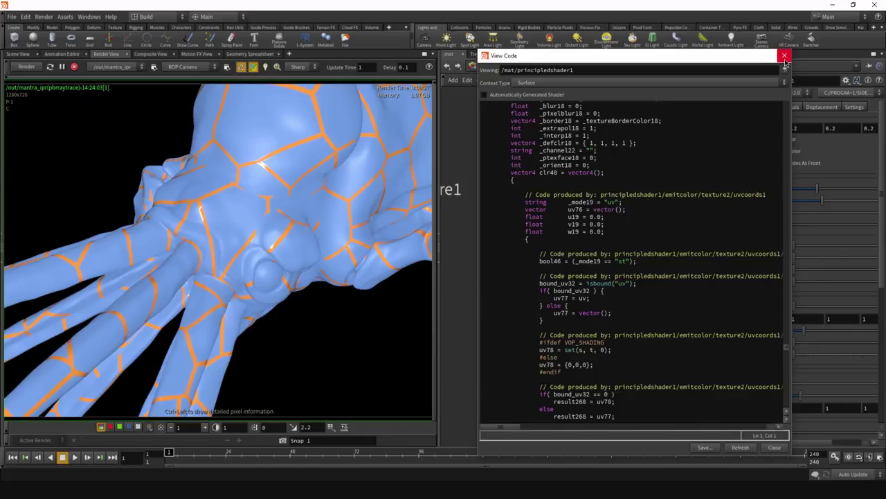
pyautogui.click(785, 55)
# Match the unlocked Principled Shader to its current definition
pyautogui.scroll(-5, 601, 214)
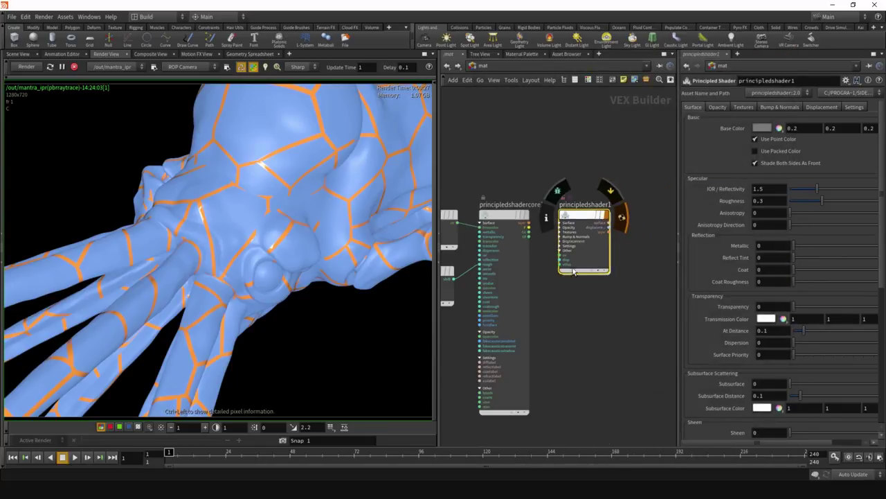
pyautogui.scroll(2, 587, 329)
pyautogui.moveTo(587, 330); pyautogui.dragTo(624, 343, button='middle')
pyautogui.scroll(-3, 624, 343)
pyautogui.scroll(3, 619, 336)
pyautogui.rightClick(611, 181)
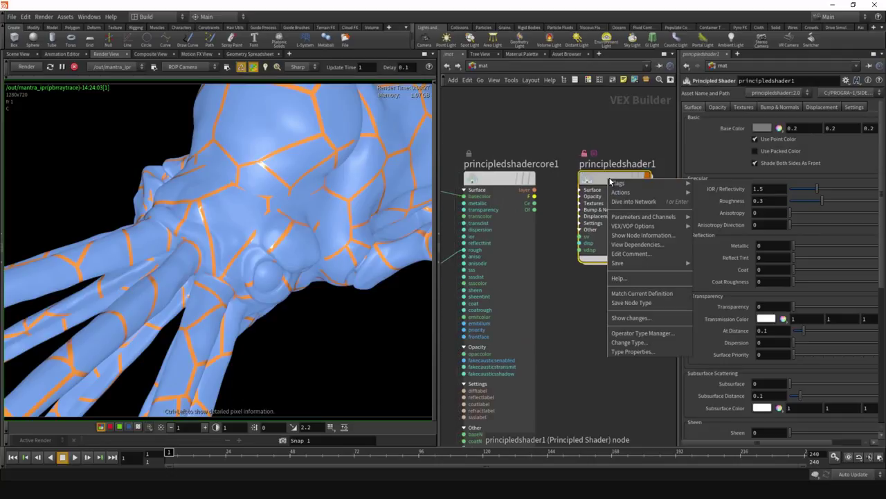
pyautogui.click(664, 298)
# Delete the Principled Shader node, keeping the Principled Shader Core network
pyautogui.moveTo(613, 184); pyautogui.dragTo(620, 231)
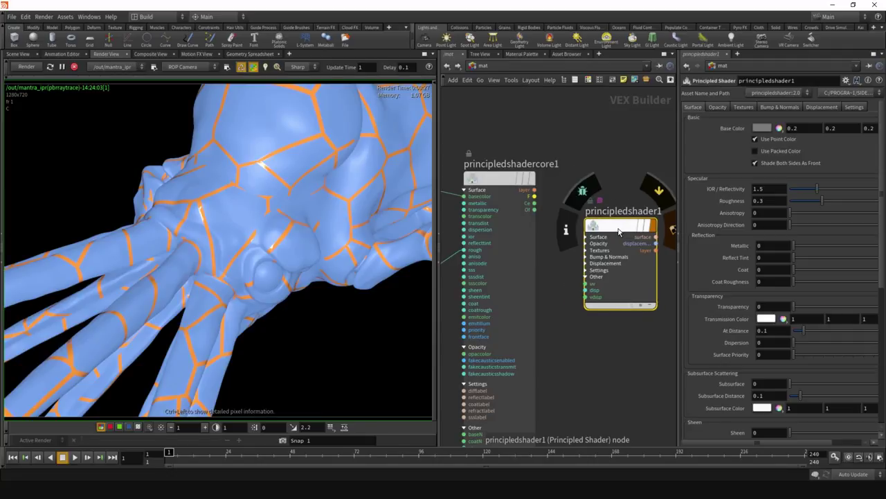
pyautogui.scroll(-2, 619, 227)
pyautogui.moveTo(619, 195); pyautogui.dragTo(644, 201, button='middle')
pyautogui.scroll(2, 598, 199)
pyautogui.press('Delete')
pyautogui.scroll(-3, 573, 208)
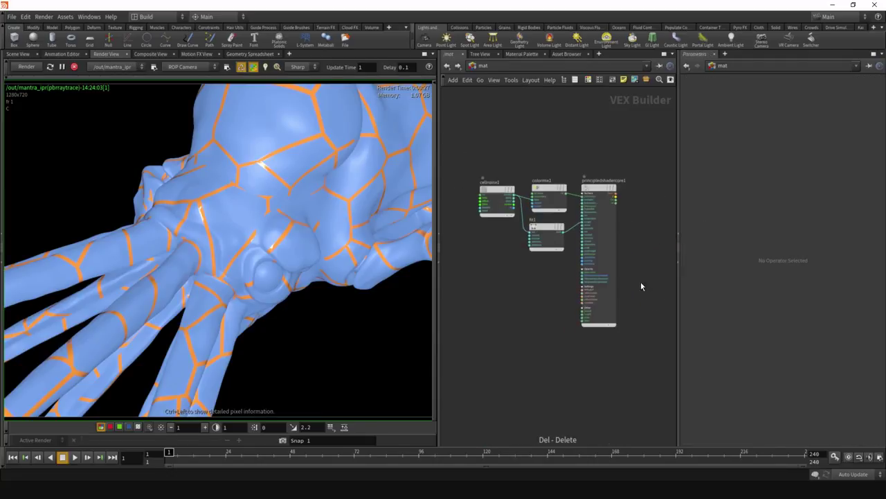
pyautogui.moveTo(641, 268); pyautogui.dragTo(631, 269, button='middle')
pyautogui.moveTo(646, 295); pyautogui.dragTo(614, 361)
pyautogui.click(470, 160)
pyautogui.click(617, 348)
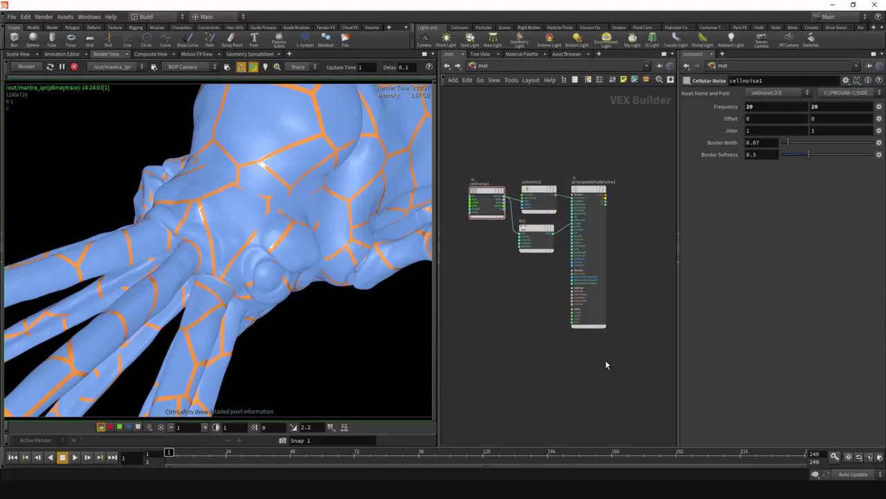
pyautogui.moveTo(597, 368); pyautogui.dragTo(594, 330, button='middle')
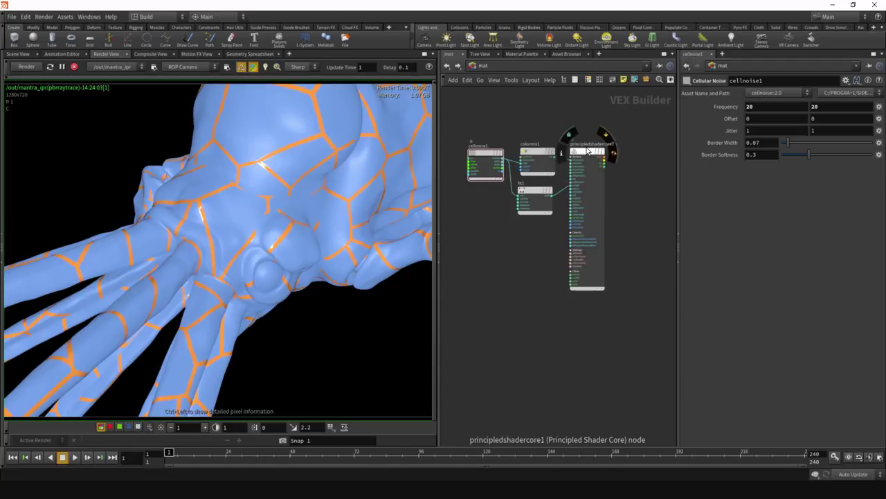
pyautogui.click(588, 153)
pyautogui.press('h')
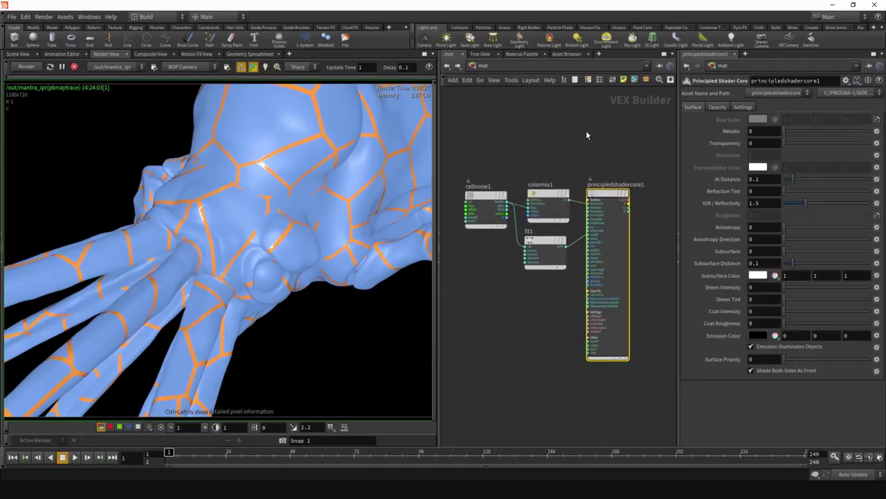
pyautogui.scroll(-3, 572, 138)
pyautogui.moveTo(476, 163); pyautogui.dragTo(578, 280)
pyautogui.click(530, 289)
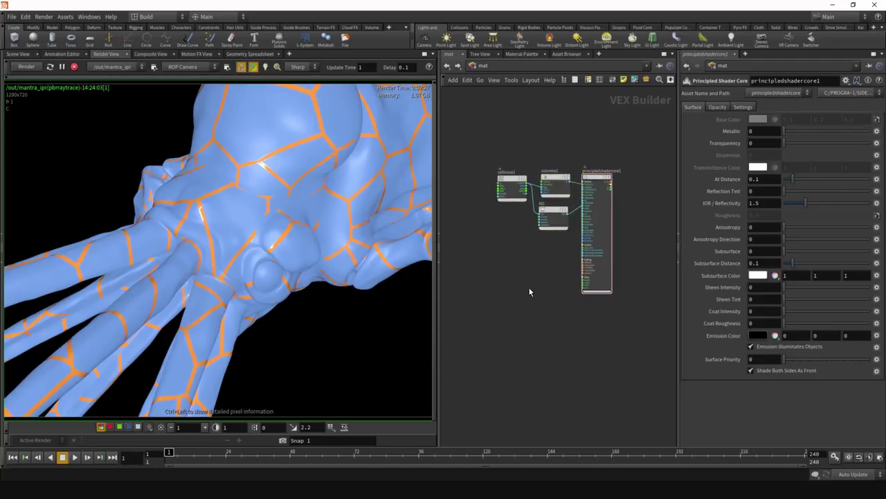
# Try to collapse the four shading nodes into a sub-network, and undo the collapse
pyautogui.moveTo(530, 288); pyautogui.dragTo(504, 275, button='middle')
pyautogui.moveTo(599, 333); pyautogui.dragTo(504, 165)
pyautogui.moveTo(456, 131); pyautogui.dragTo(583, 304)
pyautogui.click(468, 80)
pyautogui.click(471, 103)
pyautogui.moveTo(490, 174)
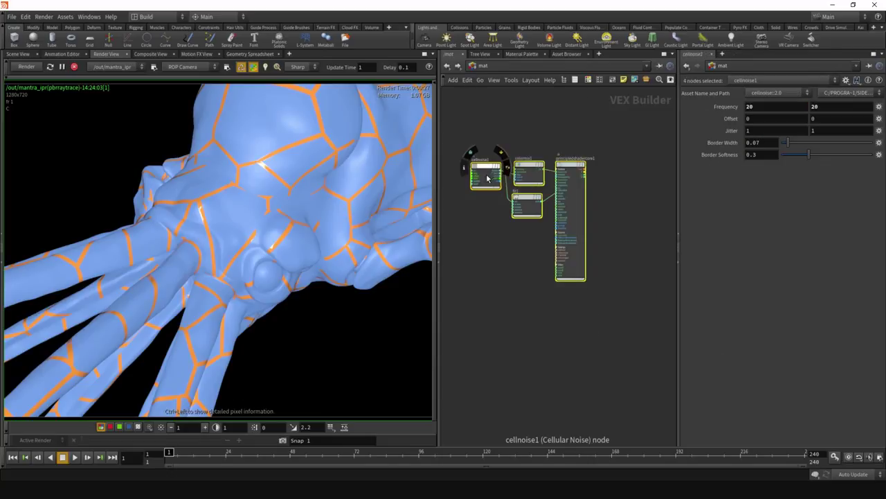
pyautogui.hotkey('shift', 'c')
pyautogui.hotkey('ctrl', 'z')
# Collapse the Cellular Noise, Color Mix, Fit Range and Principled Shader Core nodes into a material and open the Material Builder network
pyautogui.moveTo(649, 289); pyautogui.dragTo(477, 159)
pyautogui.click(468, 80)
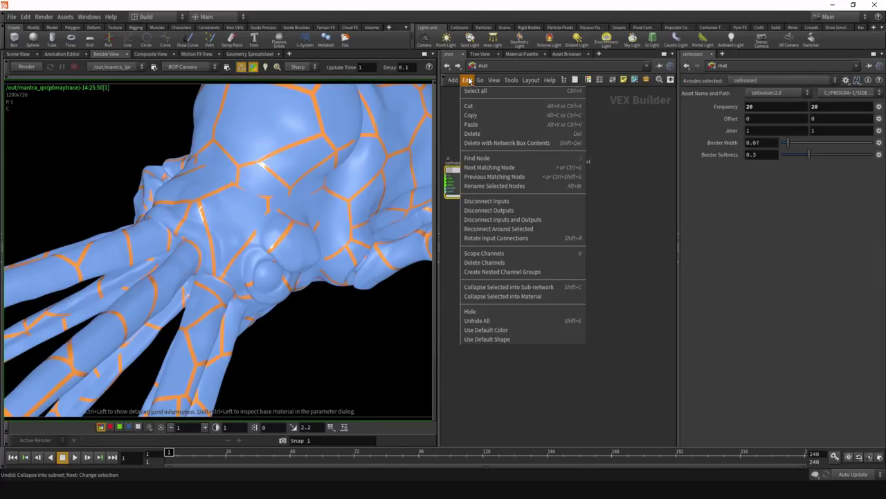
pyautogui.click(554, 298)
pyautogui.moveTo(594, 217); pyautogui.dragTo(568, 239, button='middle')
pyautogui.scroll(3, 550, 226)
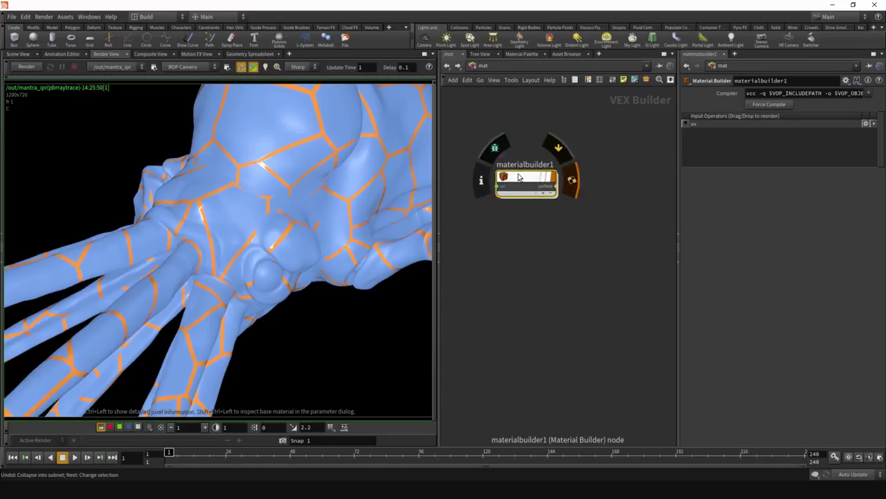
pyautogui.doubleClick(520, 177)
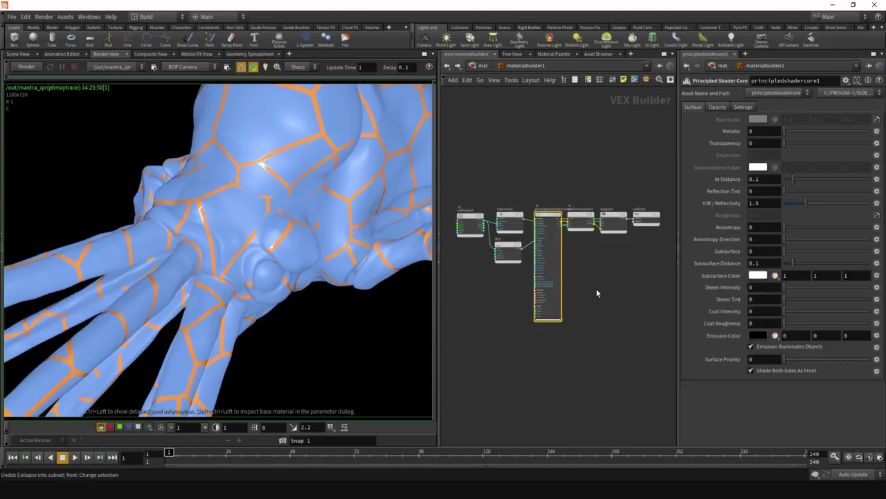
# Move the Surface Exports, output and Collect nodes together farther away from the Principled Shader Core
pyautogui.scroll(5, 609, 208)
pyautogui.scroll(-3, 591, 194)
pyautogui.moveTo(605, 288); pyautogui.dragTo(568, 312, button='middle')
pyautogui.scroll(1, 573, 303)
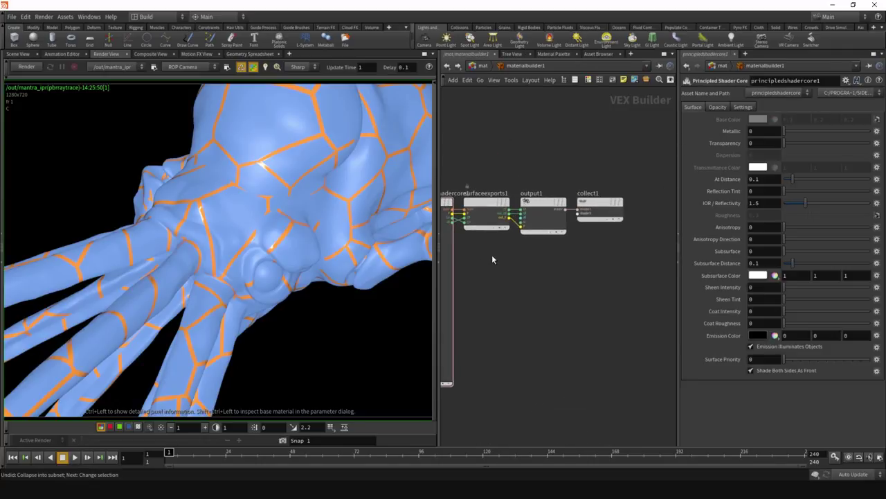
pyautogui.moveTo(612, 255); pyautogui.dragTo(477, 179)
pyautogui.moveTo(494, 208); pyautogui.dragTo(524, 208)
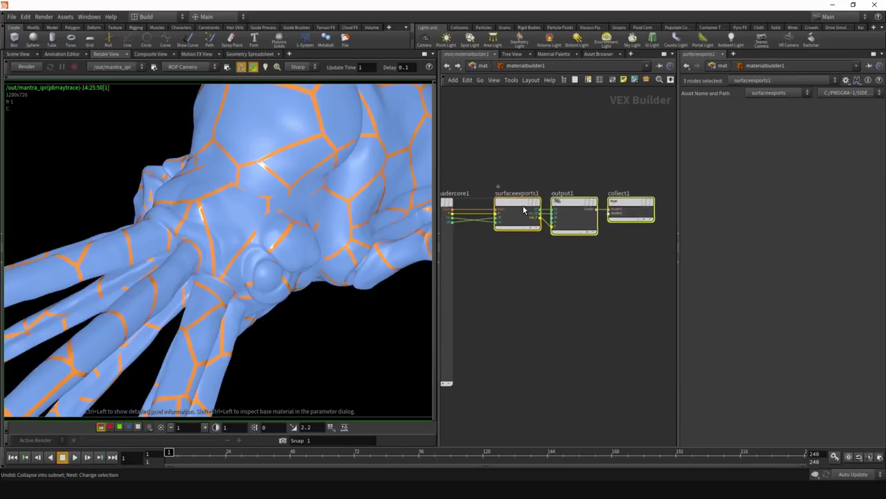
pyautogui.click(524, 208)
# Disconnect the F, Of and Ce inputs of the Surface Exports node, keeping only the layer connection
pyautogui.scroll(3, 484, 222)
pyautogui.moveTo(483, 221); pyautogui.dragTo(536, 218, button='middle')
pyautogui.moveTo(558, 205); pyautogui.dragTo(538, 242)
pyautogui.moveTo(558, 211); pyautogui.dragTo(533, 241)
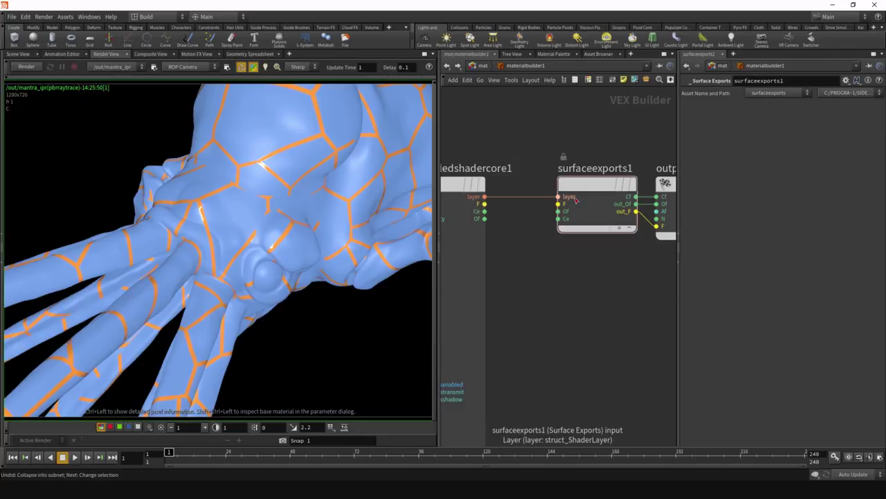
# Move the Collect node below and farther out from the surface output node to make room for another shader input
pyautogui.scroll(-3, 544, 228)
pyautogui.moveTo(593, 255)
pyautogui.mouseDown(button='middle')
pyautogui.moveTo(548, 250)
pyautogui.moveTo(597, 256)
pyautogui.mouseUp(button='middle')
pyautogui.scroll(1, 548, 251)
pyautogui.scroll(-2, 602, 261)
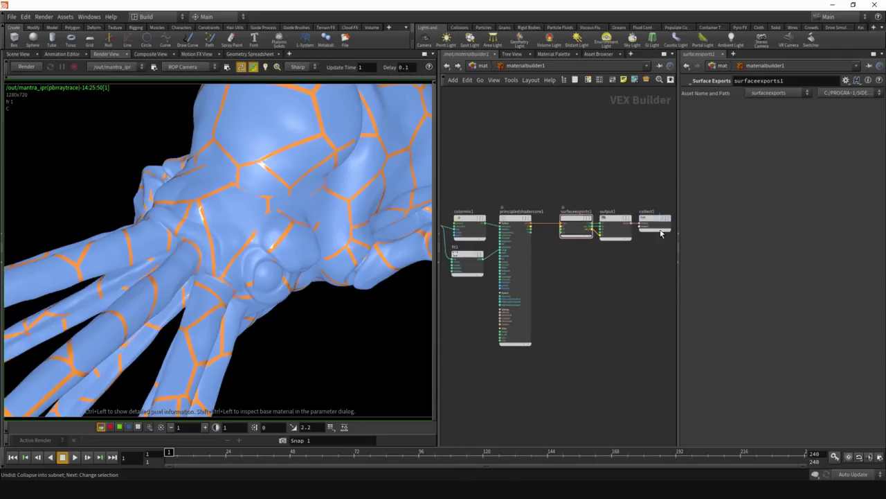
pyautogui.click(656, 218)
pyautogui.moveTo(644, 270); pyautogui.dragTo(604, 267, button='middle')
pyautogui.scroll(3, 609, 242)
pyautogui.moveTo(631, 195); pyautogui.dragTo(652, 255)
# Add a second Output Variables and Parameters node below the surface output node
pyautogui.click(585, 314)
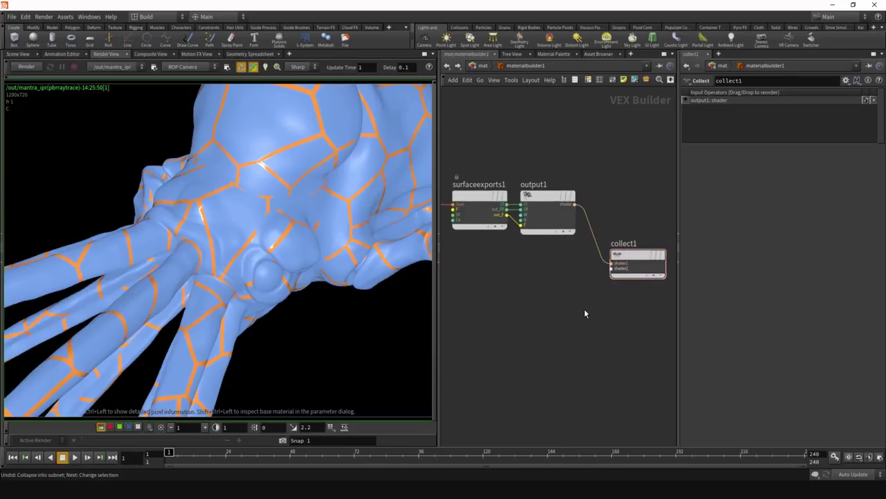
pyautogui.press('Tab')
pyautogui.press('Escape')
pyautogui.press('Tab')
pyautogui.write('out')
pyautogui.press('Down')
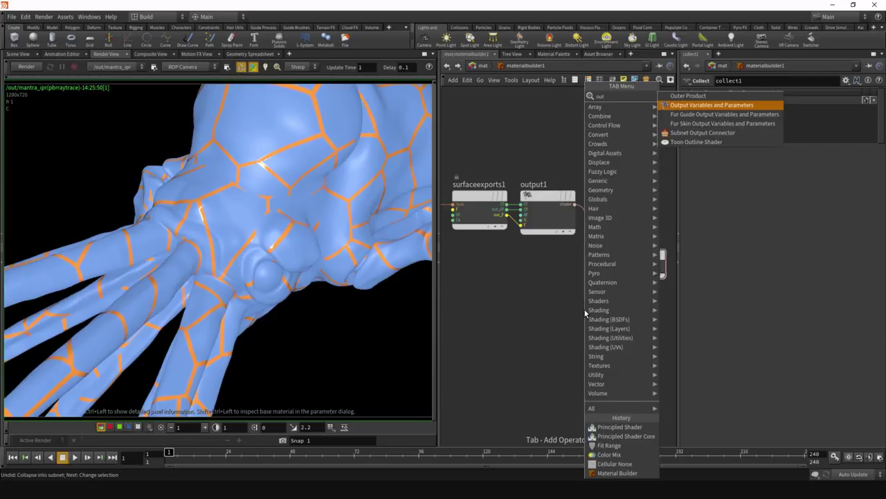
pyautogui.press('Return')
pyautogui.click(559, 317)
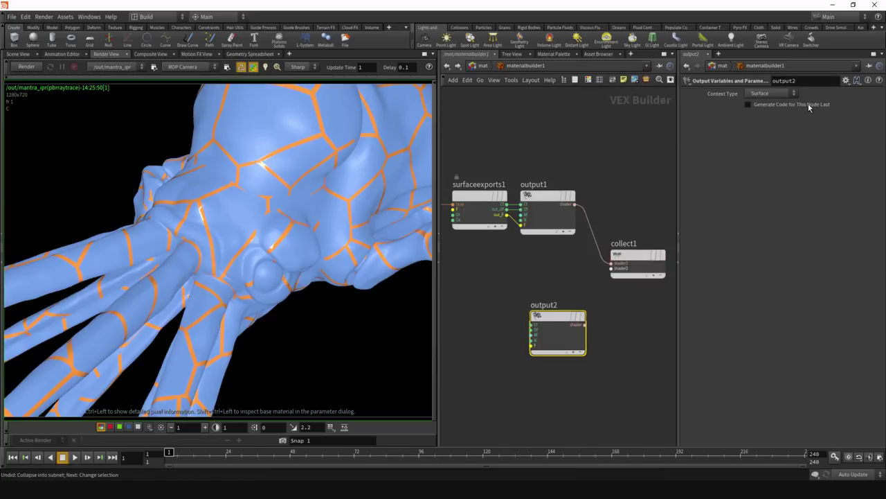
# Set the new output node's context type to Displacement and connect its shader output to the Collect node's second input
pyautogui.click(764, 93)
pyautogui.click(762, 101)
pyautogui.click(586, 324)
pyautogui.click(611, 268)
pyautogui.moveTo(557, 364); pyautogui.dragTo(600, 347, button='middle')
pyautogui.scroll(3, 600, 348)
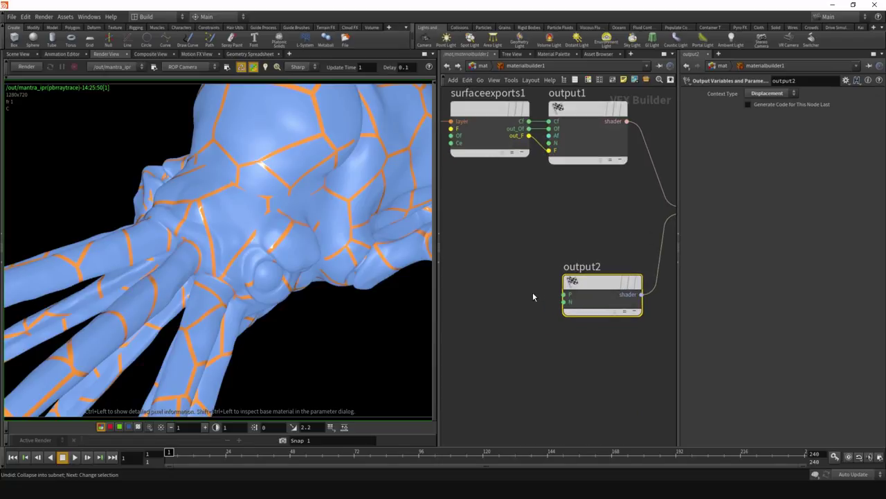
# Delete the displacement output node together with the Collect node, leaving the surface output in the Material Builder
pyautogui.scroll(-3, 531, 326)
pyautogui.moveTo(614, 359); pyautogui.dragTo(517, 278)
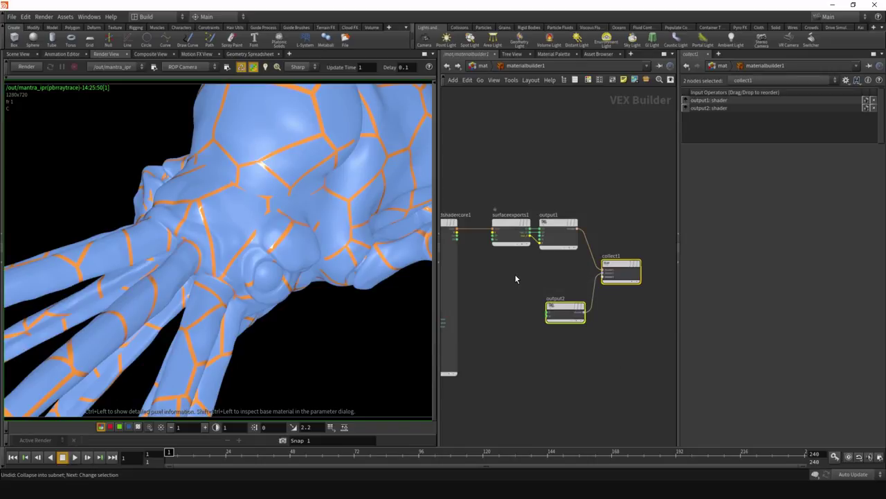
pyautogui.press('Delete')
pyautogui.moveTo(527, 290); pyautogui.dragTo(582, 304, button='middle')
pyautogui.scroll(-3, 600, 305)
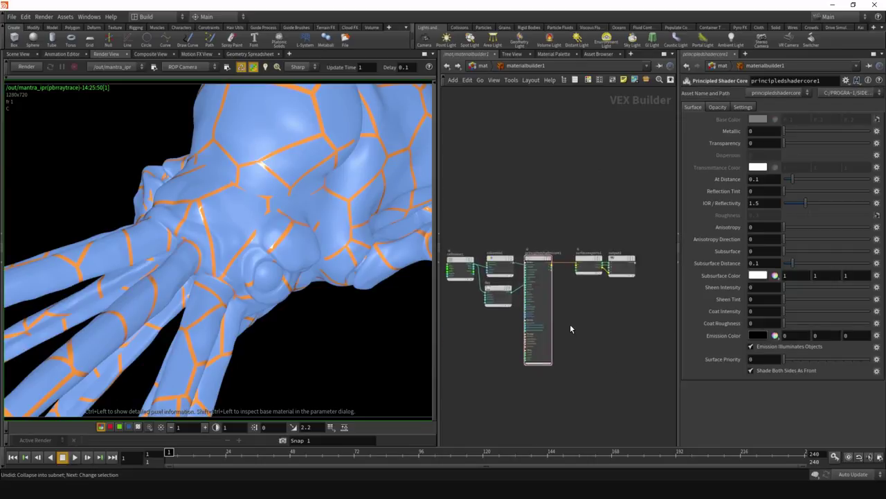
# Go back up to the mat network and rerender the model with the Material Builder
pyautogui.press('u')
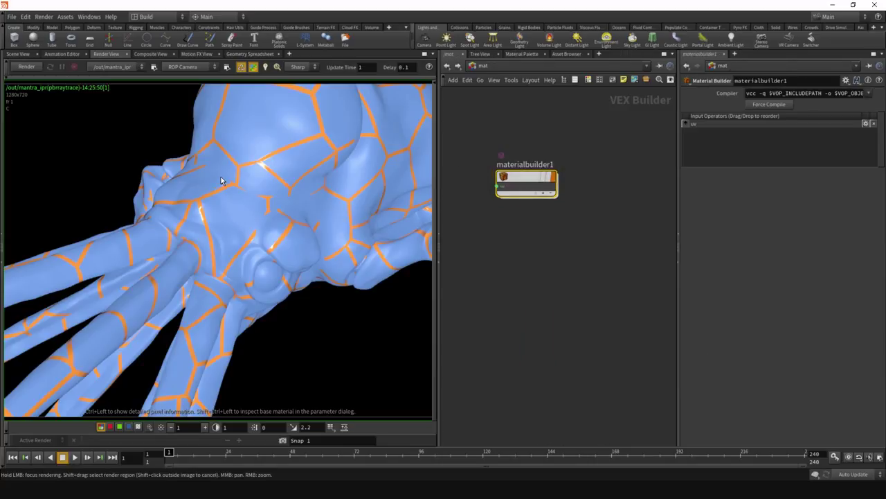
pyautogui.moveTo(505, 238); pyautogui.dragTo(550, 320, button='middle')
pyautogui.scroll(5, 583, 289)
pyautogui.moveTo(597, 340); pyautogui.dragTo(588, 358, button='middle')
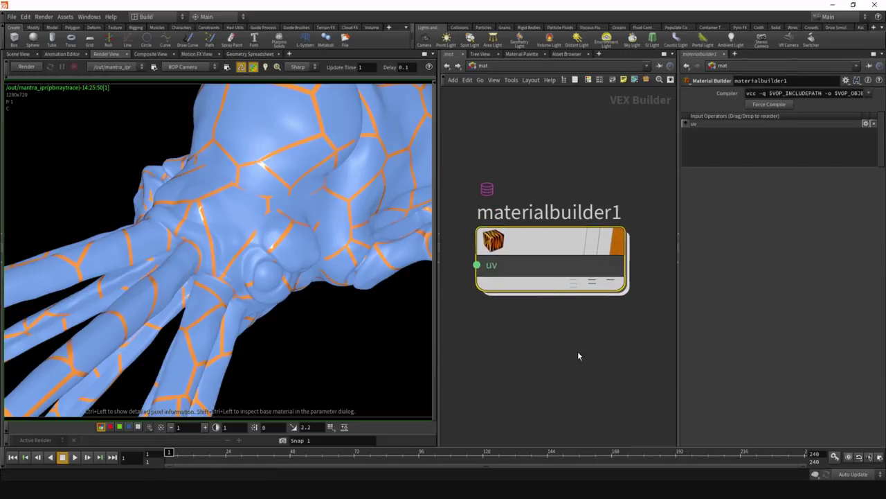
pyautogui.click(561, 160)
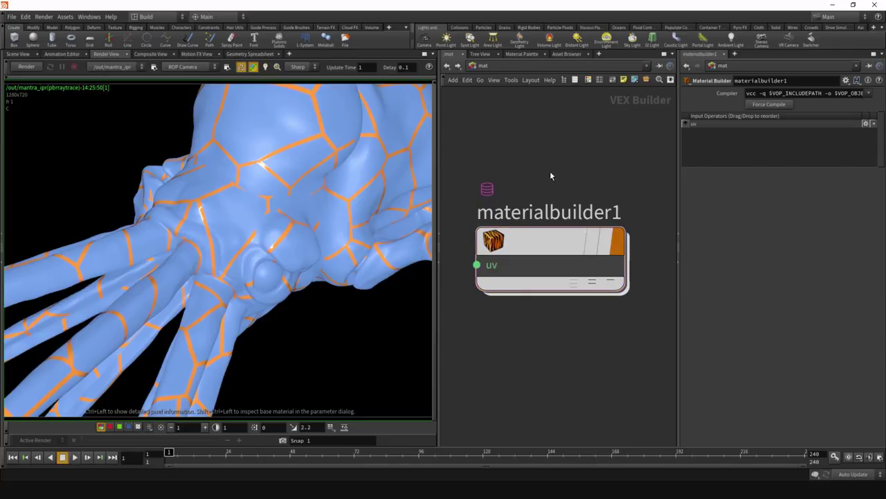
pyautogui.moveTo(482, 186); pyautogui.dragTo(520, 169, button='middle')
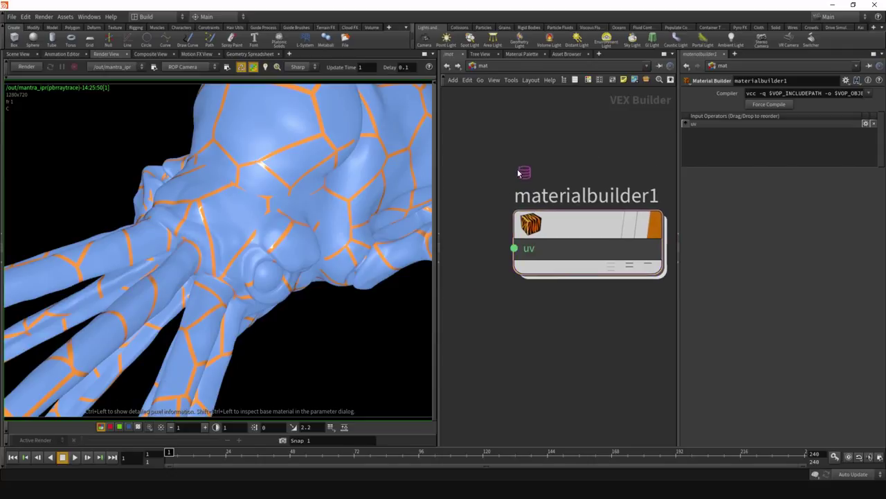
pyautogui.moveTo(558, 225); pyautogui.dragTo(520, 208)
pyautogui.moveTo(510, 148); pyautogui.dragTo(536, 179, button='middle')
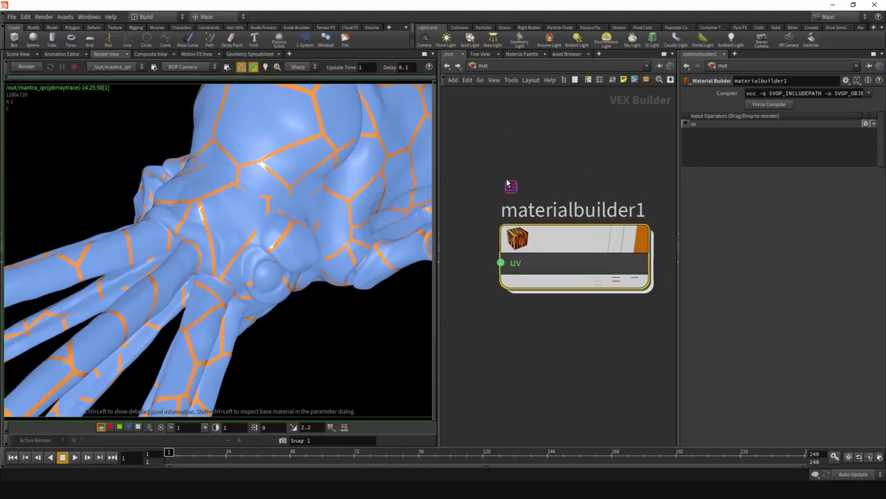
pyautogui.click(23, 67)
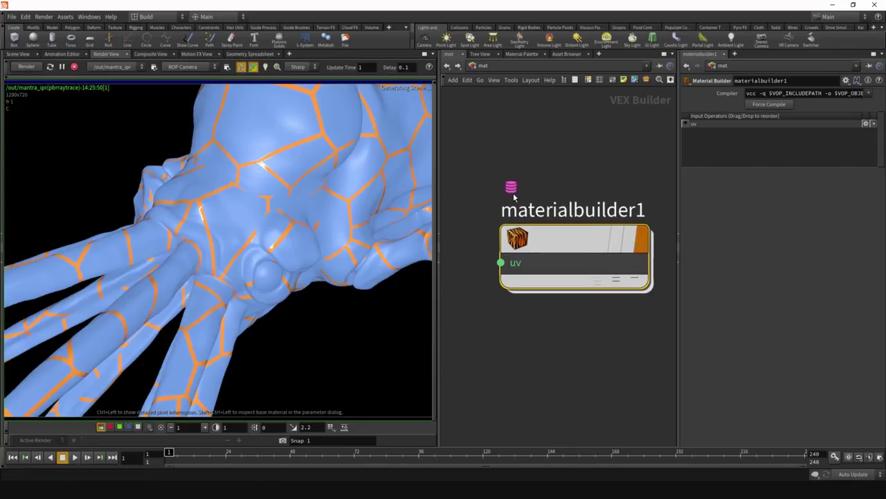
pyautogui.scroll(-2, 502, 191)
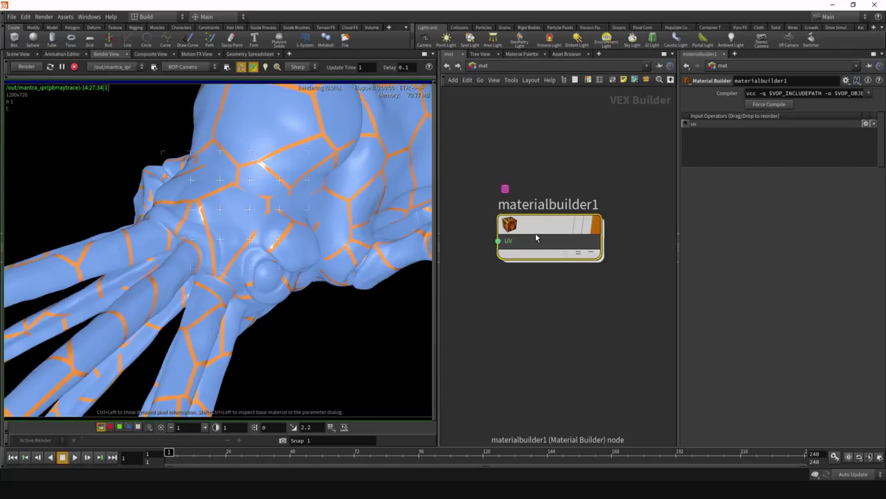
pyautogui.moveTo(535, 232)
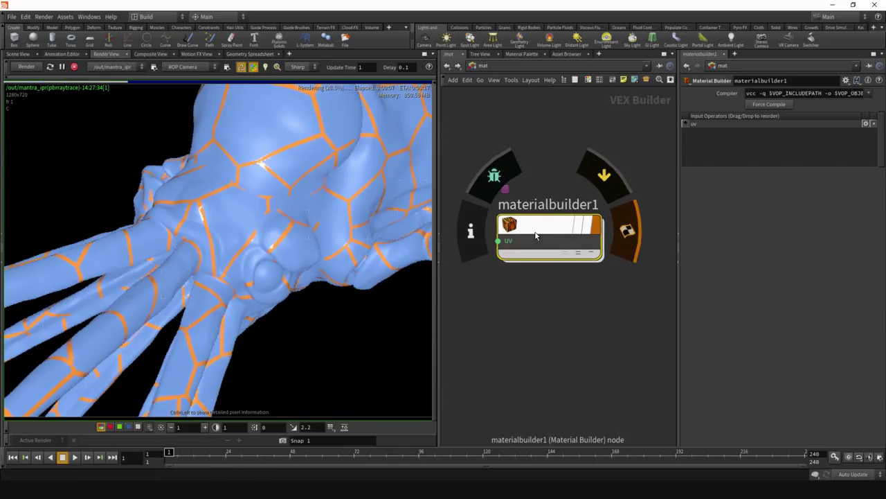
pyautogui.moveTo(535, 233); pyautogui.dragTo(561, 252, button='middle')
pyautogui.moveTo(574, 249)
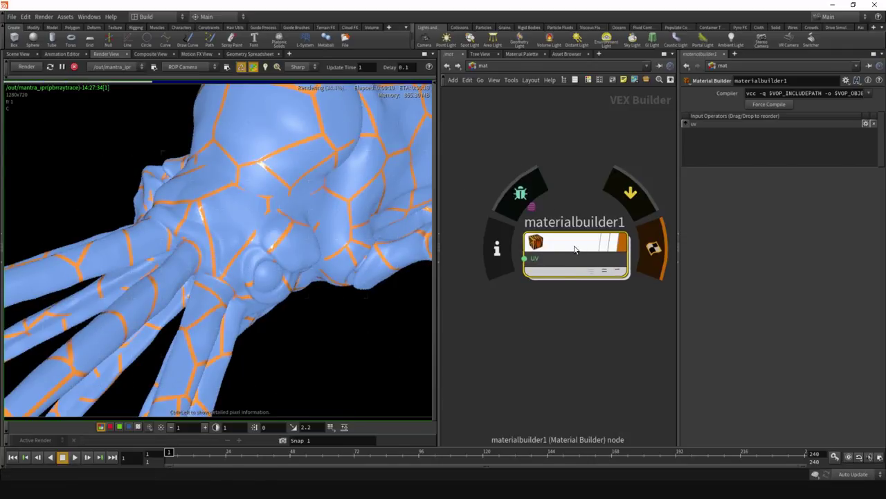
pyautogui.moveTo(562, 251); pyautogui.dragTo(532, 194, button='middle')
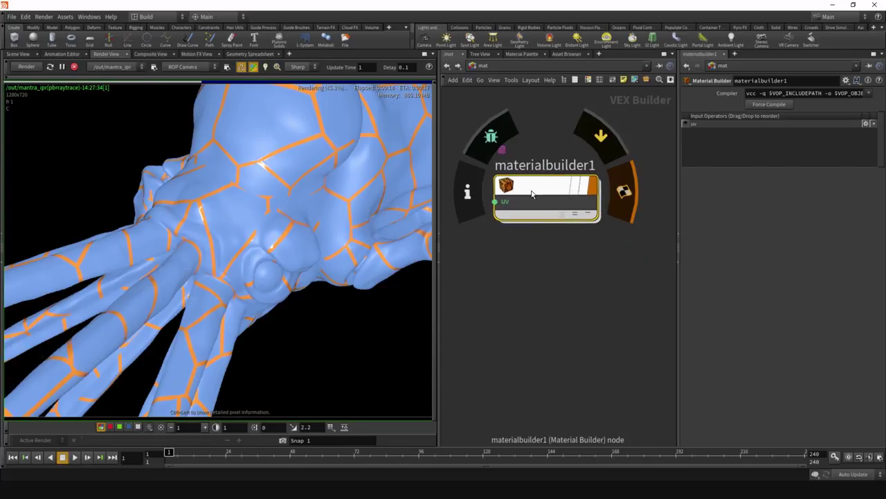
pyautogui.scroll(-4, 531, 189)
pyautogui.scroll(3, 543, 238)
pyautogui.moveTo(543, 240); pyautogui.dragTo(559, 347, button='middle')
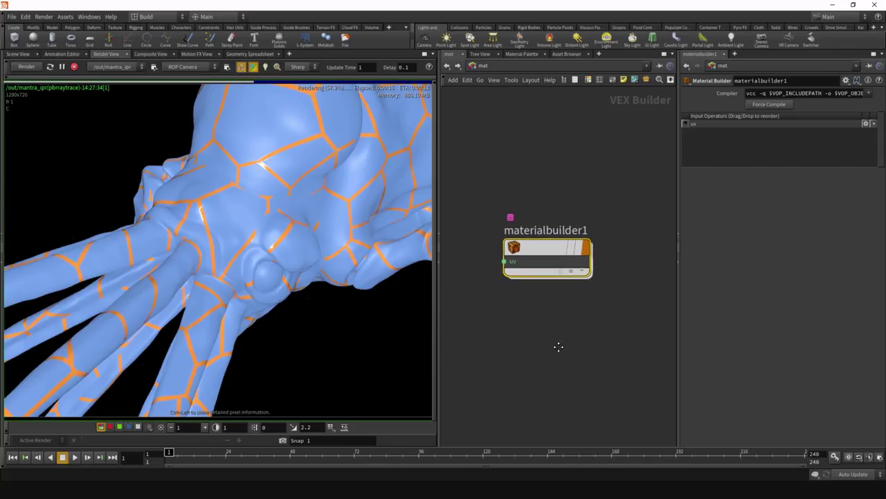
pyautogui.moveTo(530, 325); pyautogui.dragTo(530, 324)
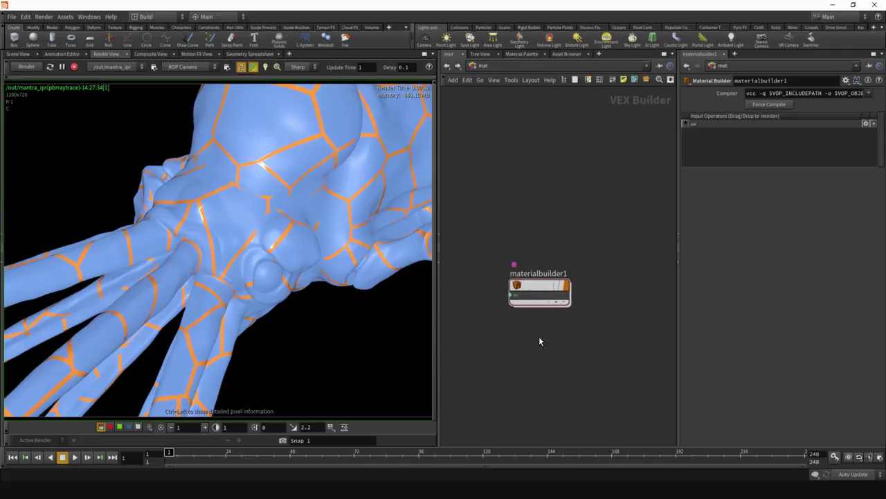
pyautogui.scroll(1, 540, 289)
pyautogui.moveTo(540, 288); pyautogui.dragTo(513, 299, button='middle')
pyautogui.click(510, 302)
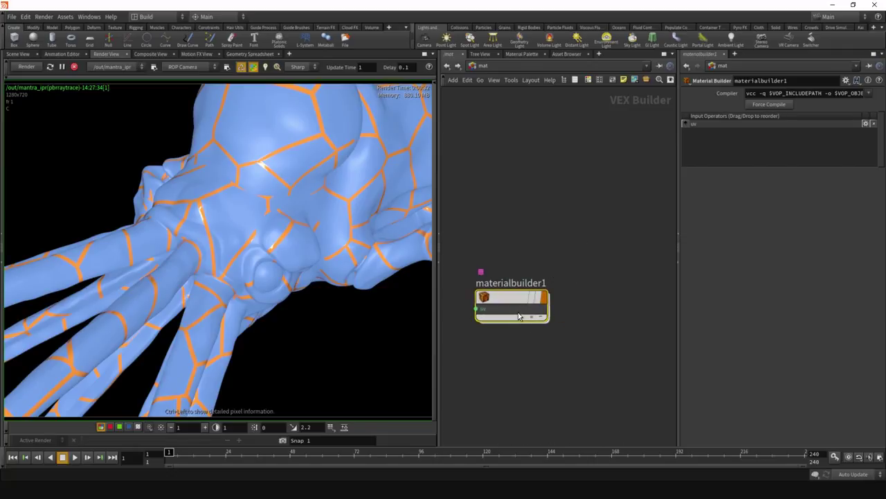
# Try out a Principled Shader in the mat network, and delete it again
pyautogui.scroll(-3, 555, 292)
pyautogui.moveTo(549, 198); pyautogui.dragTo(548, 296, button='middle')
pyautogui.press('Tab')
pyautogui.write('princ')
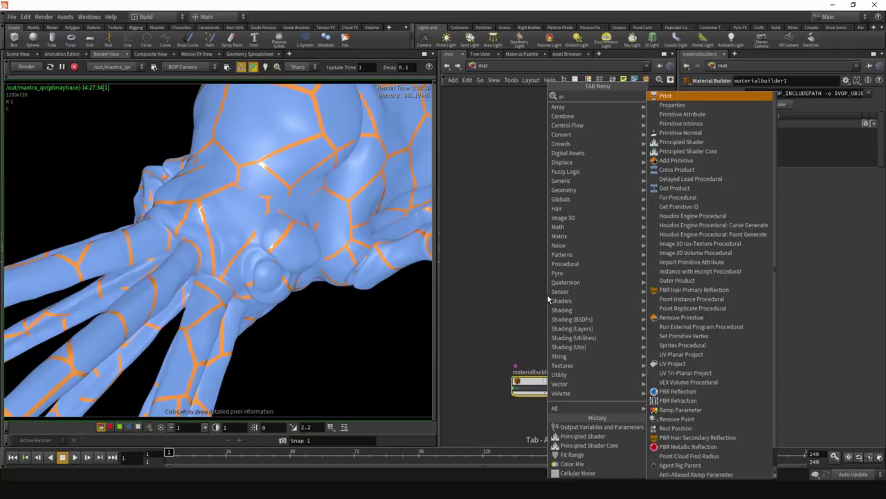
pyautogui.press('Return')
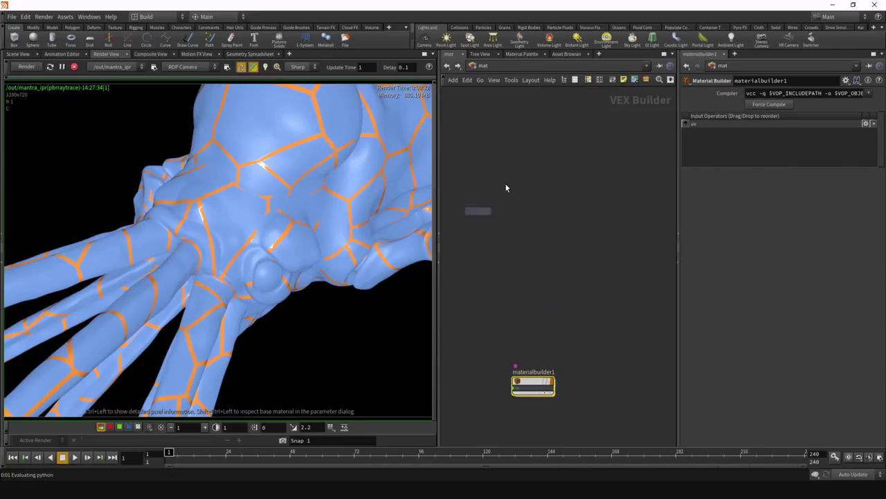
pyautogui.click(531, 189)
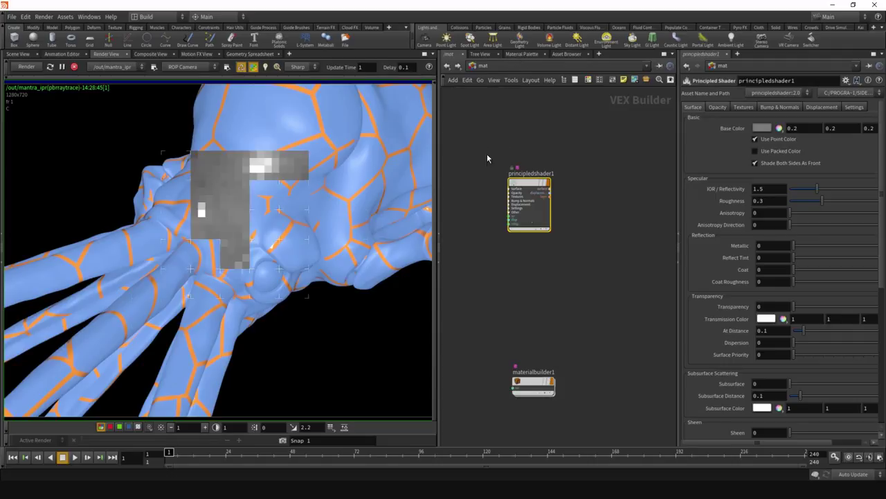
pyautogui.press('Delete')
# Add the Gold and Metal Grate gallery materials from the Material Palette to the mat network
pyautogui.click(521, 55)
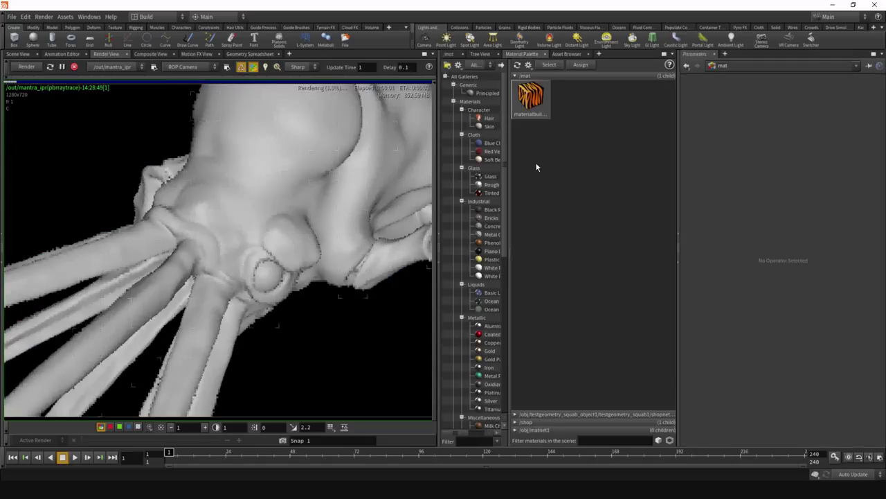
pyautogui.scroll(-4, 482, 283)
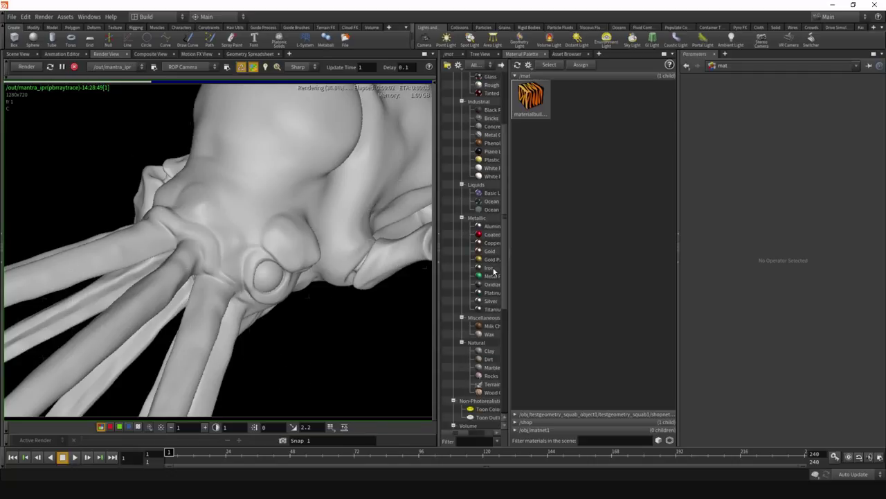
pyautogui.click(492, 252)
pyautogui.click(500, 65)
pyautogui.scroll(4, 483, 179)
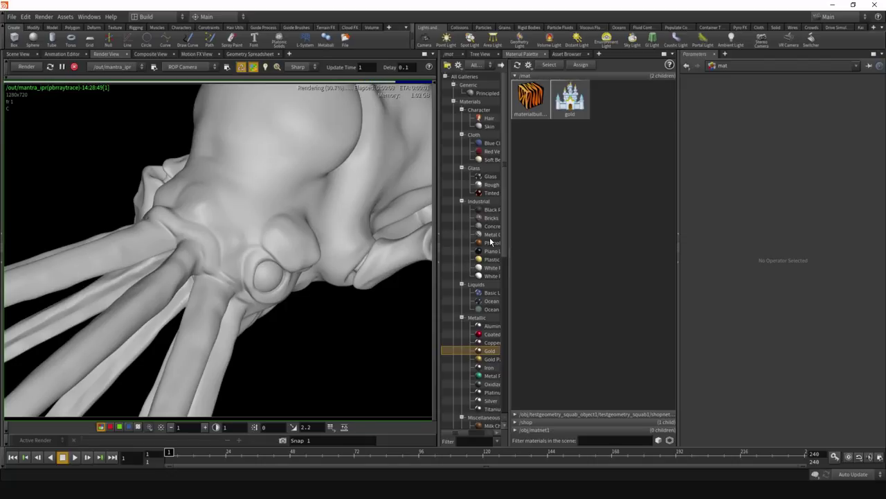
pyautogui.click(489, 235)
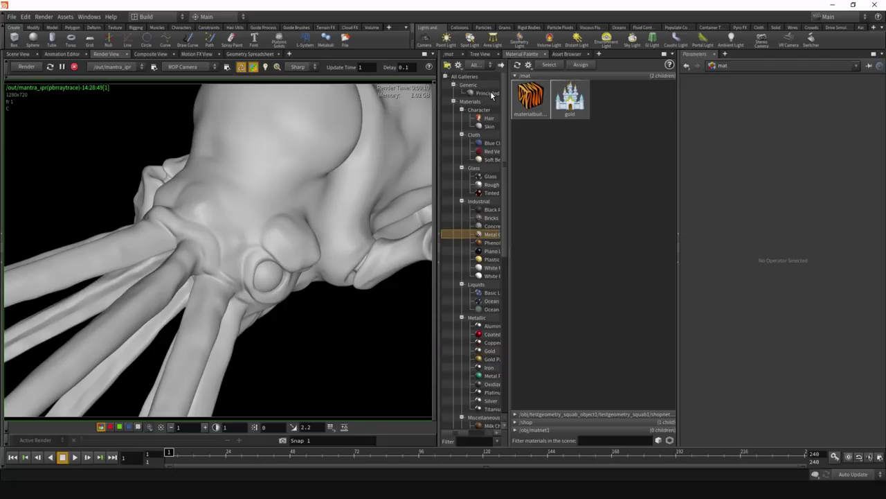
pyautogui.click(500, 65)
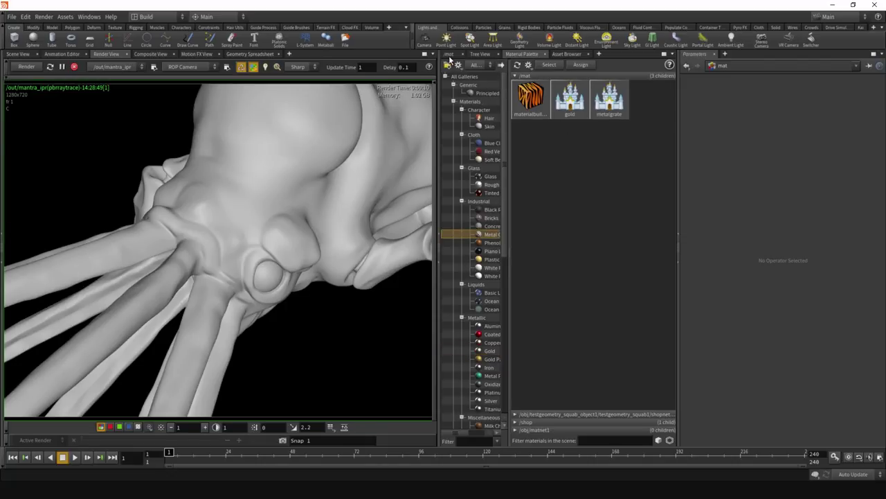
# In the mat network, stack the gold shader above the metalgrate shader and assign each in turn to the rendered model
pyautogui.click(448, 55)
pyautogui.press('l')
pyautogui.moveTo(550, 337); pyautogui.dragTo(542, 244)
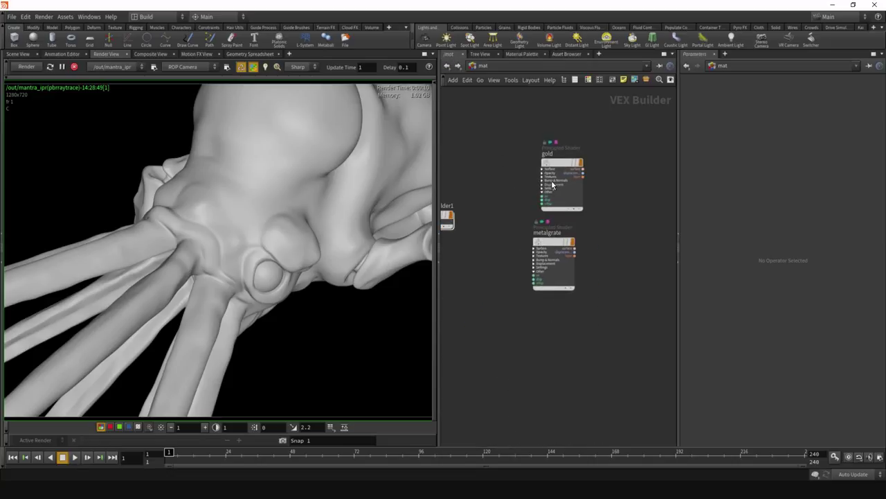
pyautogui.moveTo(556, 171); pyautogui.dragTo(535, 159)
pyautogui.scroll(3, 577, 194)
pyautogui.moveTo(580, 207); pyautogui.dragTo(576, 236, button='middle')
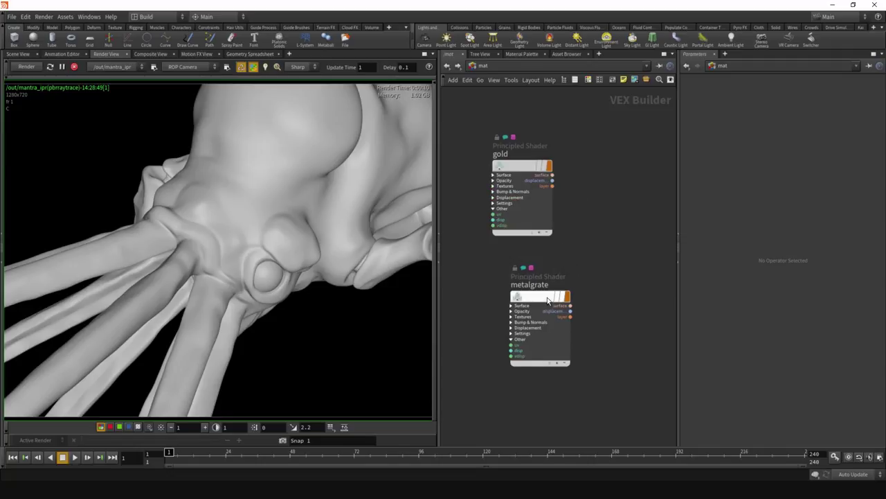
pyautogui.moveTo(548, 298); pyautogui.dragTo(529, 292)
pyautogui.moveTo(531, 168); pyautogui.dragTo(287, 159)
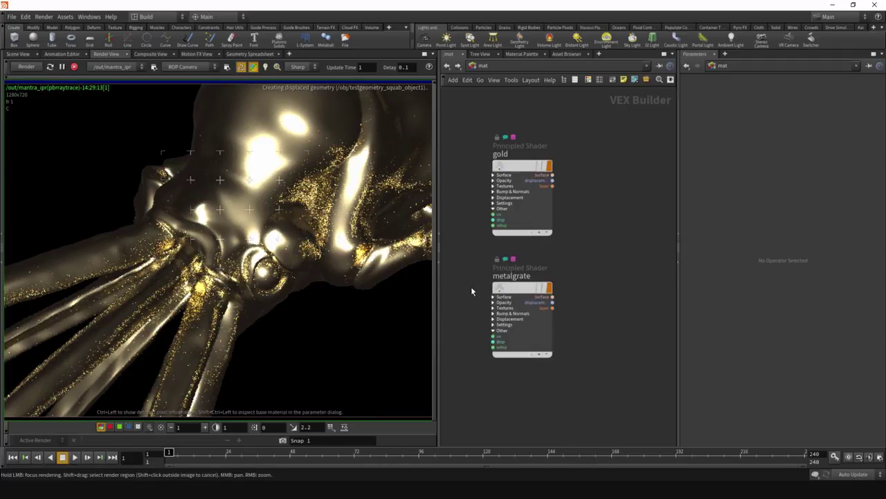
# Set the metalgrate shader's UV scale to 0.2 in both directions
pyautogui.moveTo(603, 372); pyautogui.dragTo(504, 270)
pyautogui.click(854, 107)
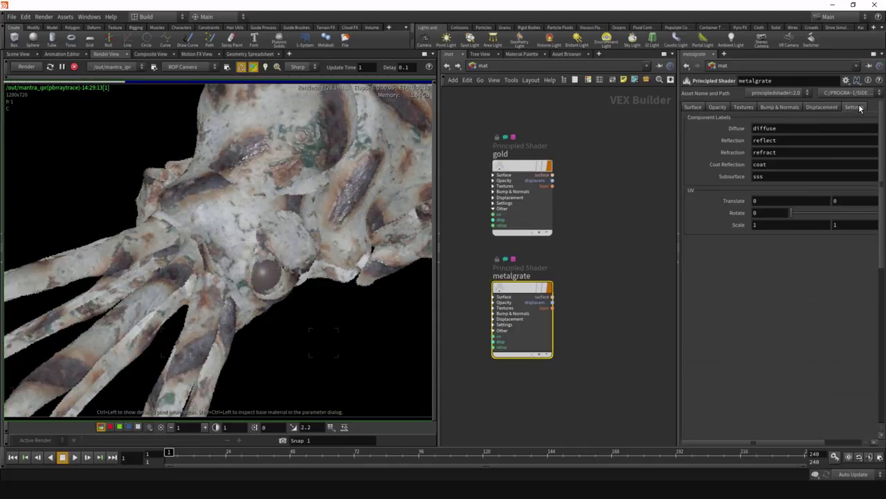
pyautogui.doubleClick(771, 227)
pyautogui.write('0.2')
pyautogui.doubleClick(864, 225)
pyautogui.write('0.2')
pyautogui.press('Return')
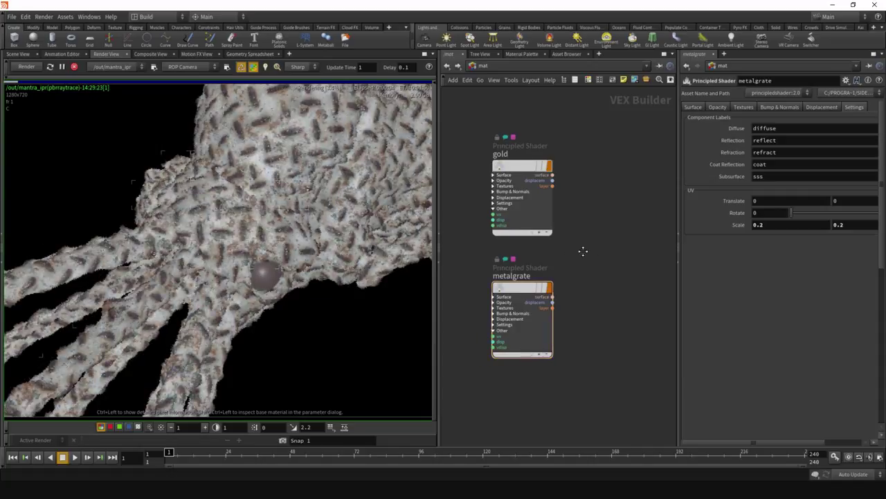
# Add a Layer Mix node to the mat network and place it beside the gold and metalgrate shaders
pyautogui.press('Tab')
pyautogui.write('layerm')
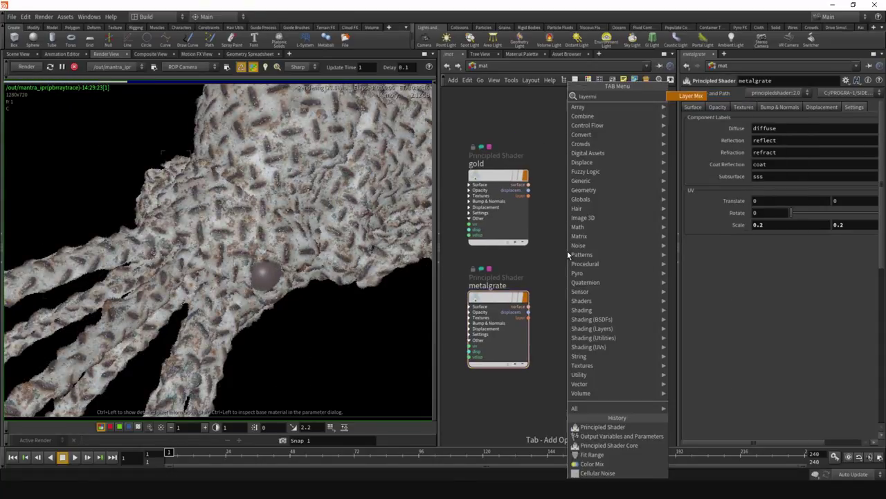
pyautogui.press('Return')
pyautogui.click(575, 249)
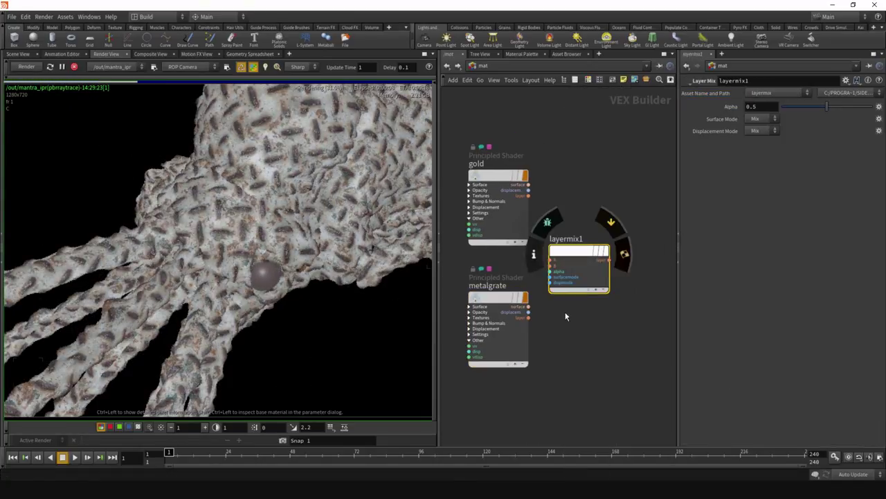
pyautogui.scroll(2, 584, 292)
pyautogui.moveTo(578, 227); pyautogui.dragTo(609, 236)
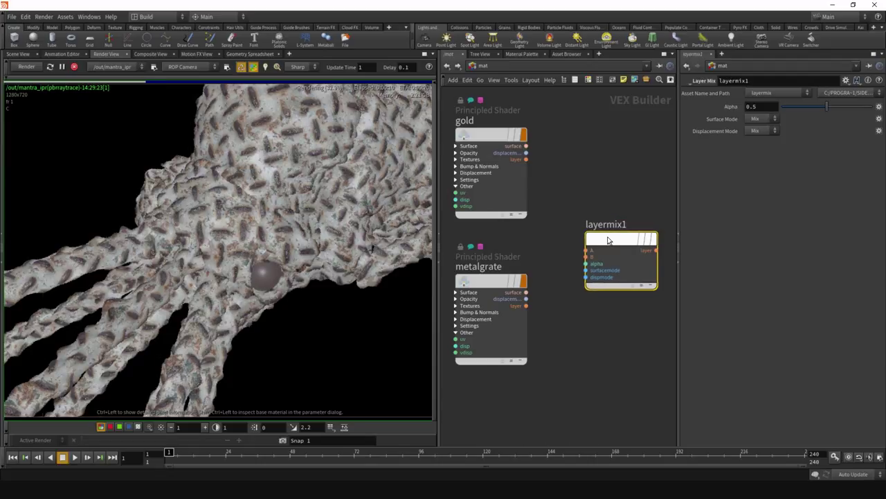
pyautogui.scroll(-2, 583, 314)
pyautogui.scroll(1, 584, 314)
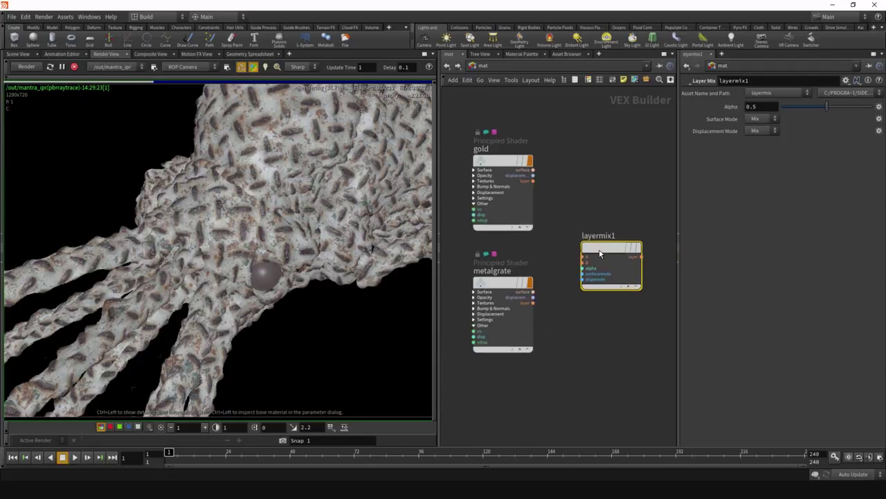
pyautogui.scroll(1, 572, 228)
# Connect the layer outputs of the gold and metalgrate shaders to the A and B inputs of the Layer Mix node
pyautogui.moveTo(571, 236); pyautogui.dragTo(454, 139)
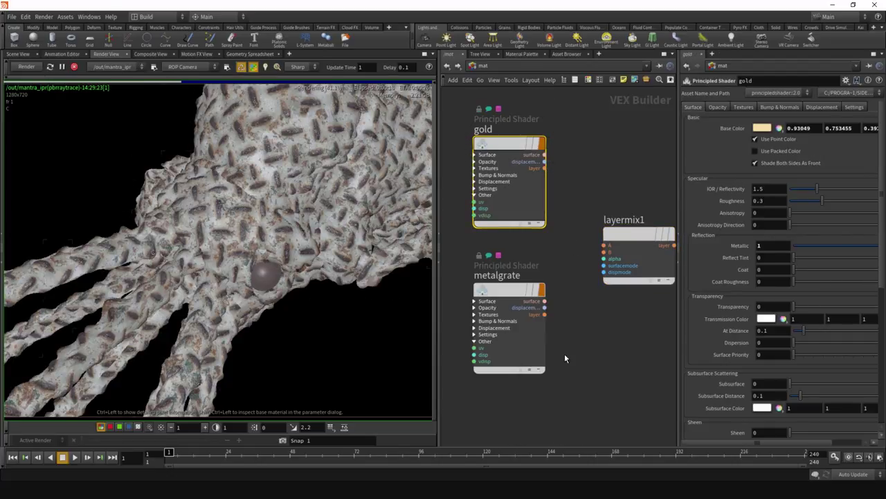
pyautogui.moveTo(586, 361); pyautogui.dragTo(521, 312)
pyautogui.moveTo(639, 332); pyautogui.dragTo(617, 202)
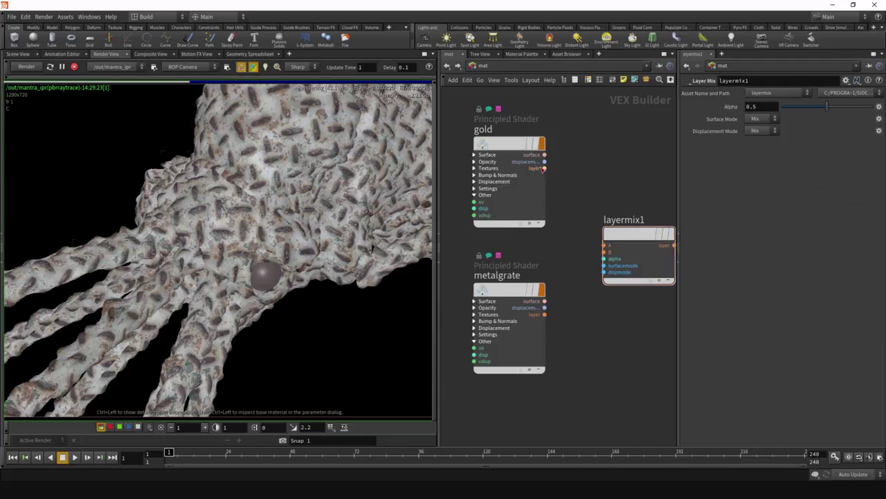
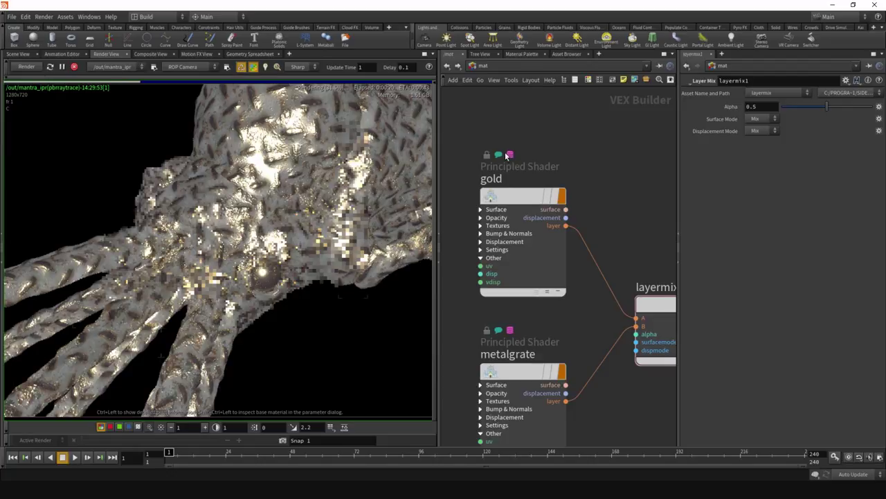
pyautogui.scroll(-2, 506, 156)
pyautogui.scroll(1, 600, 236)
pyautogui.moveTo(600, 235); pyautogui.dragTo(596, 178, button='middle')
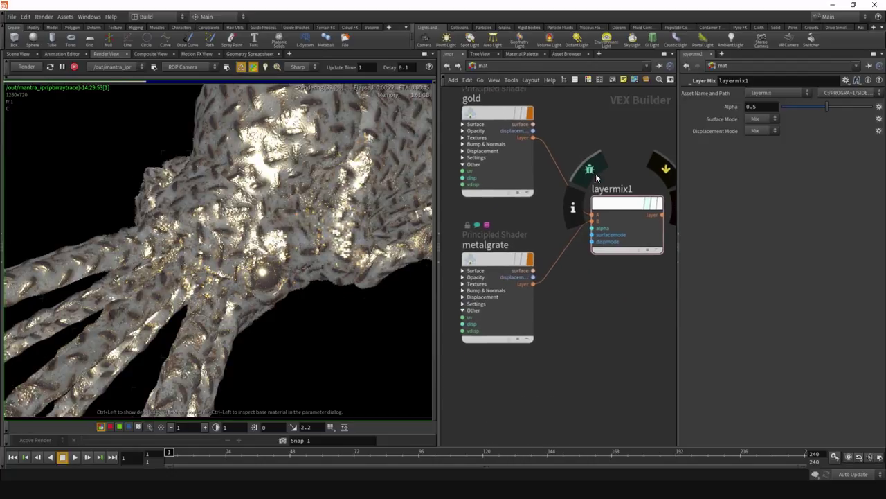
pyautogui.scroll(-1, 597, 179)
pyautogui.scroll(-2, 612, 327)
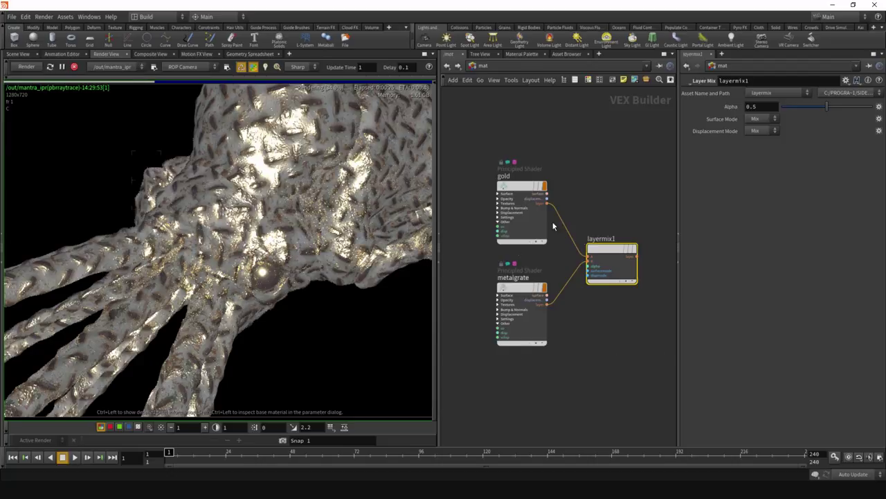
pyautogui.click(609, 360)
pyautogui.scroll(1, 623, 355)
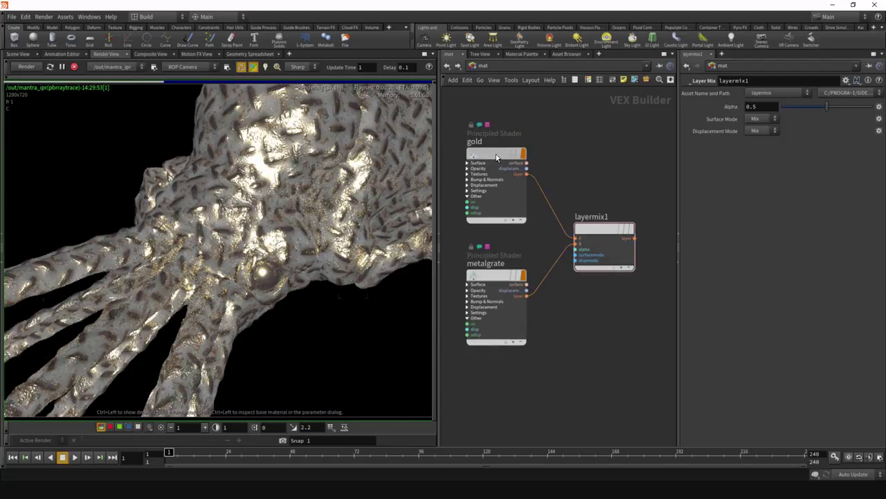
# Open the Layer Mix node's generated VEX code and highlight the section it produces for compositing layers A and B
pyautogui.click(496, 154)
pyautogui.rightClick(600, 235)
pyautogui.moveTo(637, 269)
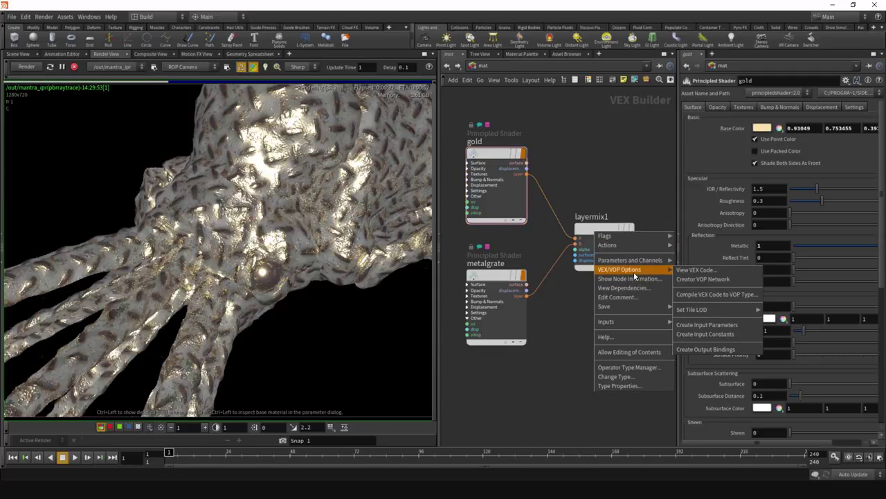
pyautogui.click(693, 270)
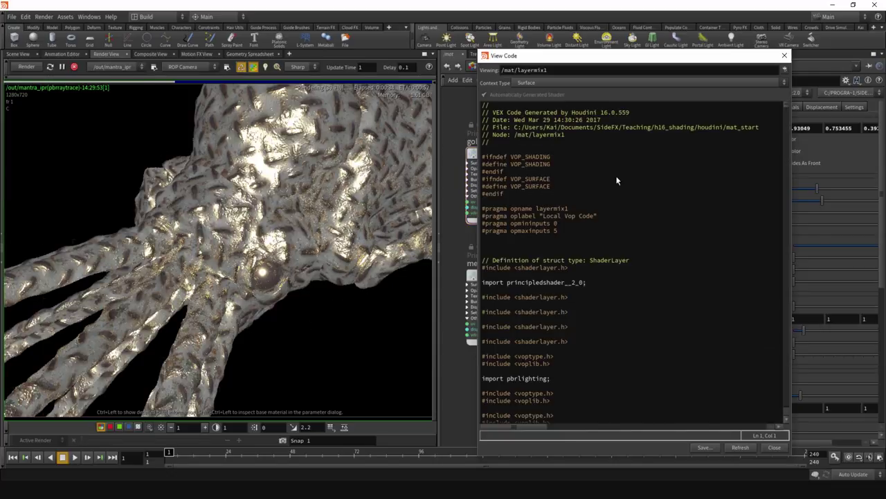
pyautogui.scroll(-10, 717, 207)
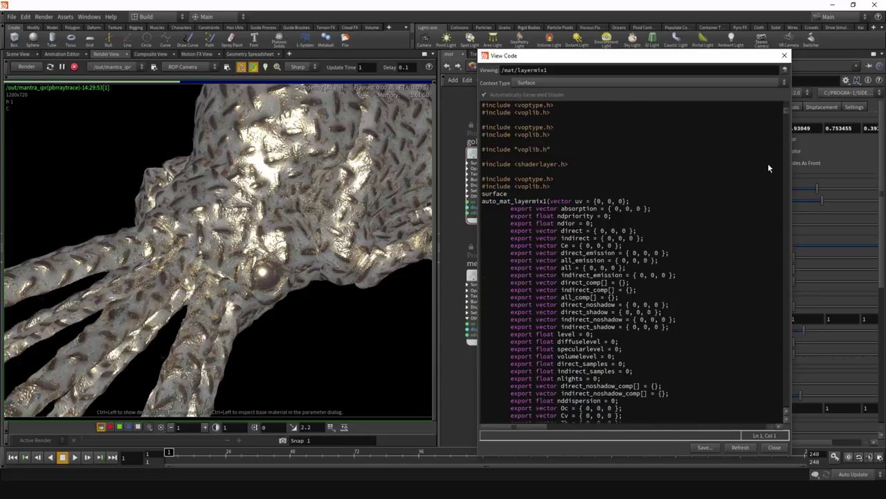
pyautogui.scroll(-15, 786, 116)
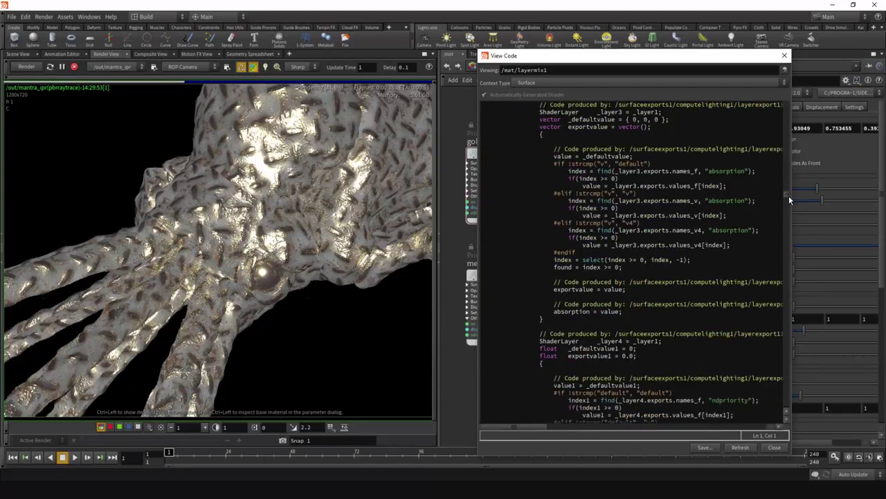
pyautogui.scroll(3, 793, 173)
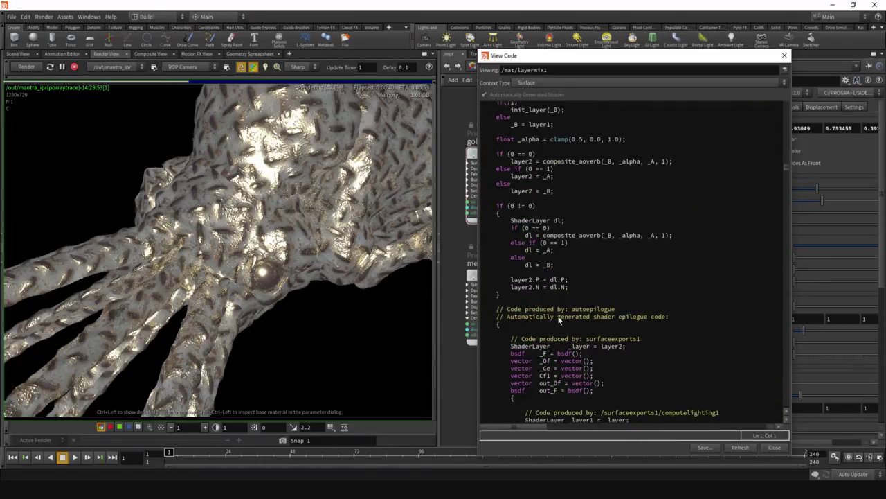
pyautogui.scroll(6, 561, 322)
pyautogui.scroll(-2, 576, 331)
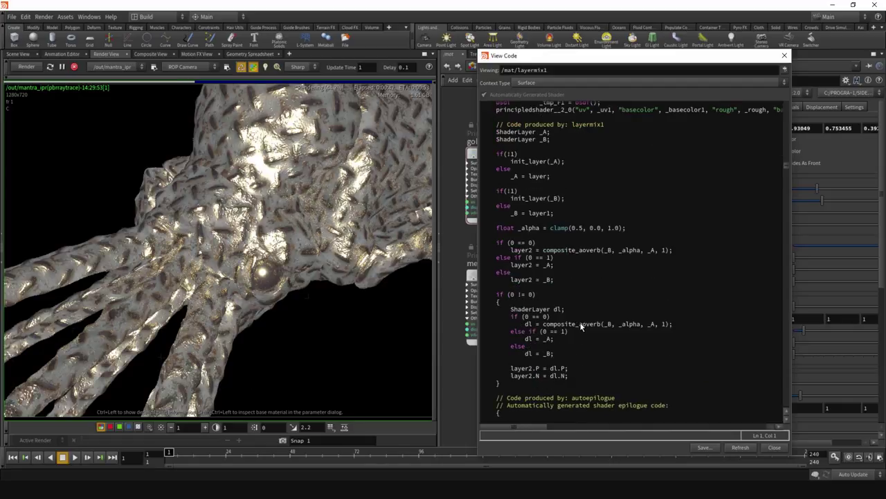
pyautogui.moveTo(541, 125); pyautogui.dragTo(581, 354)
# Highlight the code blocks produced by the gold and metalgrate shaders and place the code window beside their nodes
pyautogui.scroll(13, 603, 302)
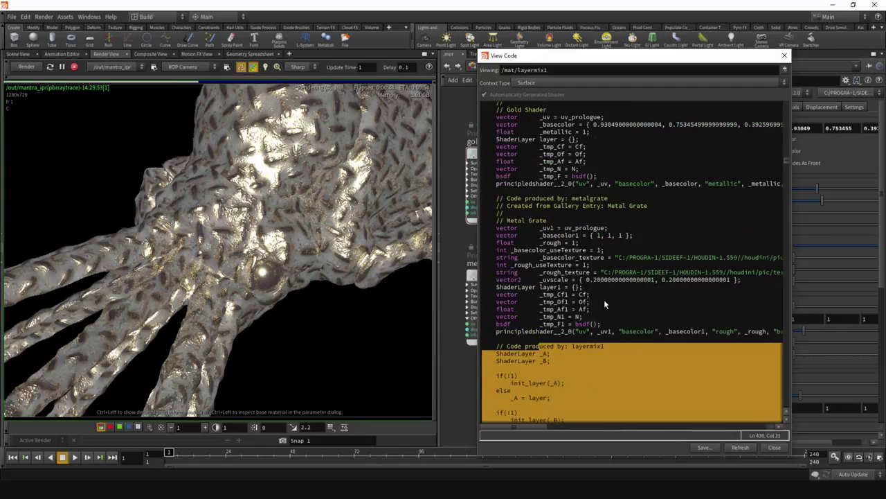
pyautogui.scroll(-2, 605, 304)
pyautogui.click(583, 254)
pyautogui.scroll(1, 585, 257)
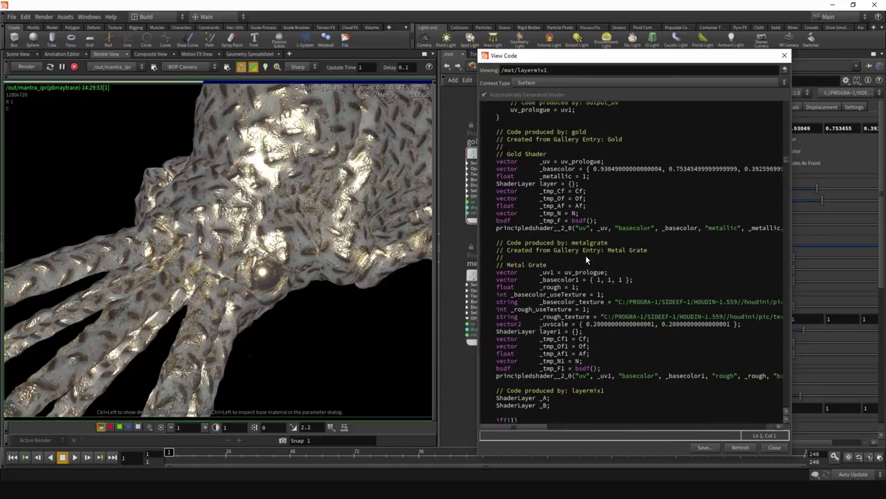
pyautogui.moveTo(494, 133); pyautogui.dragTo(679, 366)
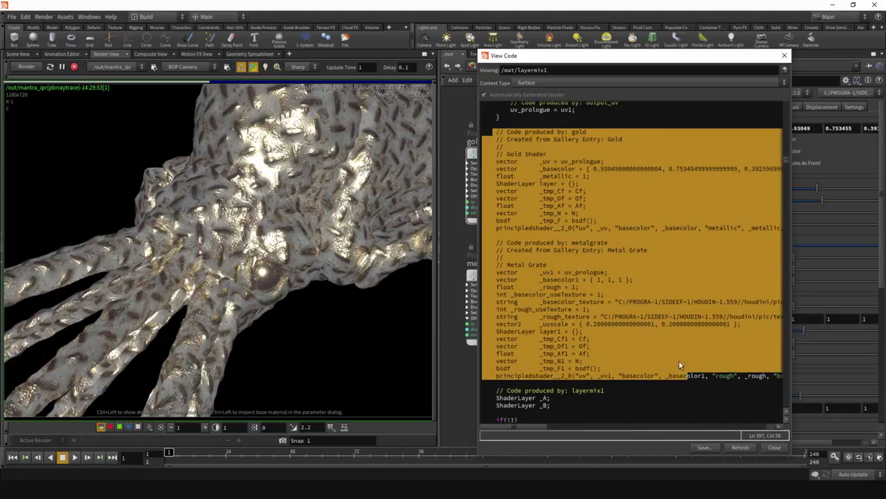
pyautogui.moveTo(548, 56); pyautogui.dragTo(673, 65)
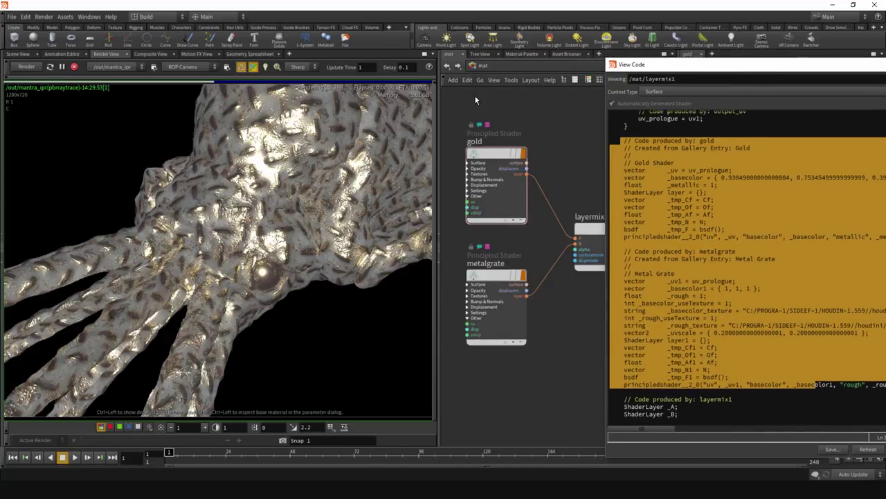
pyautogui.moveTo(512, 332); pyautogui.dragTo(515, 336)
pyautogui.click(599, 291)
pyautogui.moveTo(650, 72); pyautogui.dragTo(596, 46)
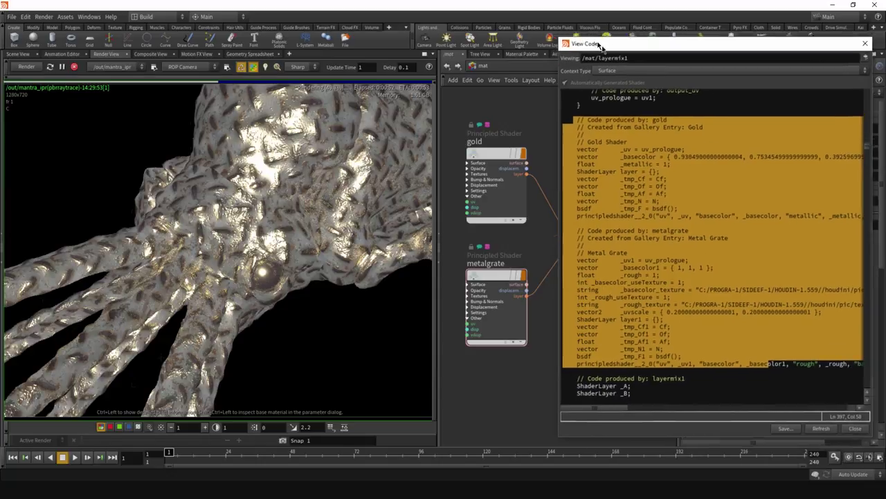
# Highlight the gold shader's principledshader call, compare the code with the connected nodes, and close the VEX code view
pyautogui.click(669, 261)
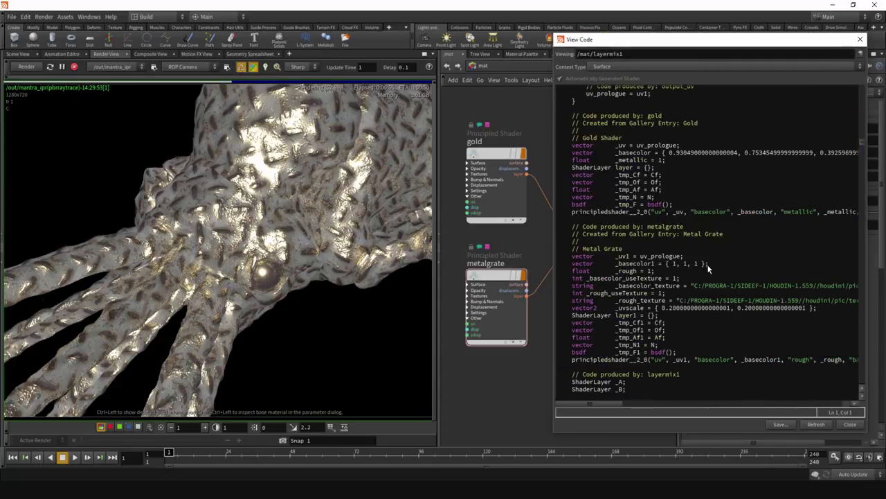
pyautogui.moveTo(575, 213); pyautogui.dragTo(726, 213)
pyautogui.click(755, 217)
pyautogui.moveTo(542, 234); pyautogui.dragTo(501, 243, button='middle')
pyautogui.scroll(-2, 501, 243)
pyautogui.click(537, 250)
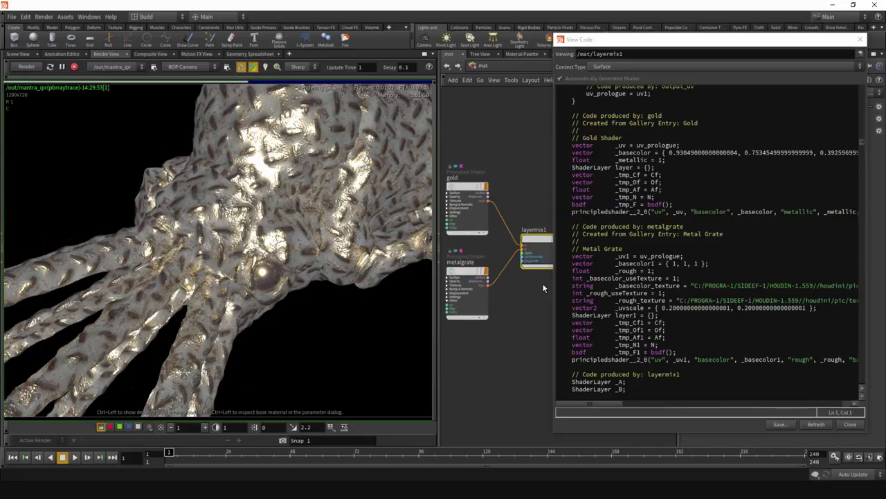
pyautogui.scroll(2, 520, 296)
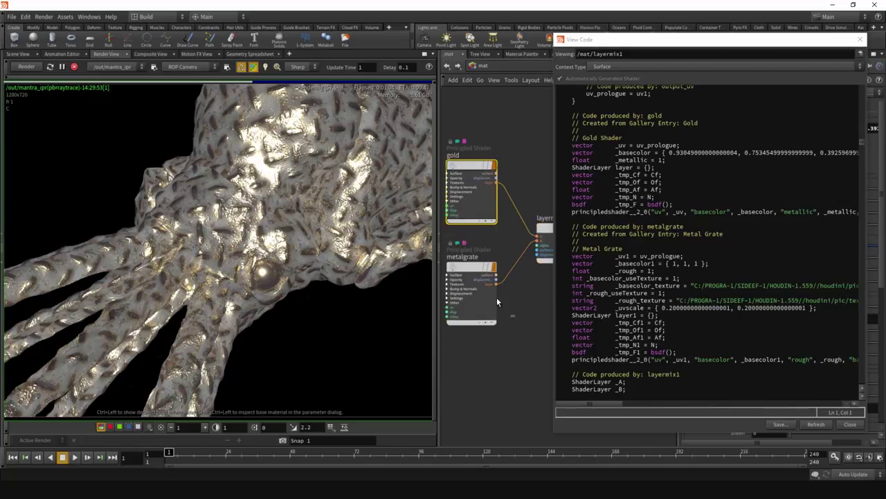
pyautogui.click(475, 266)
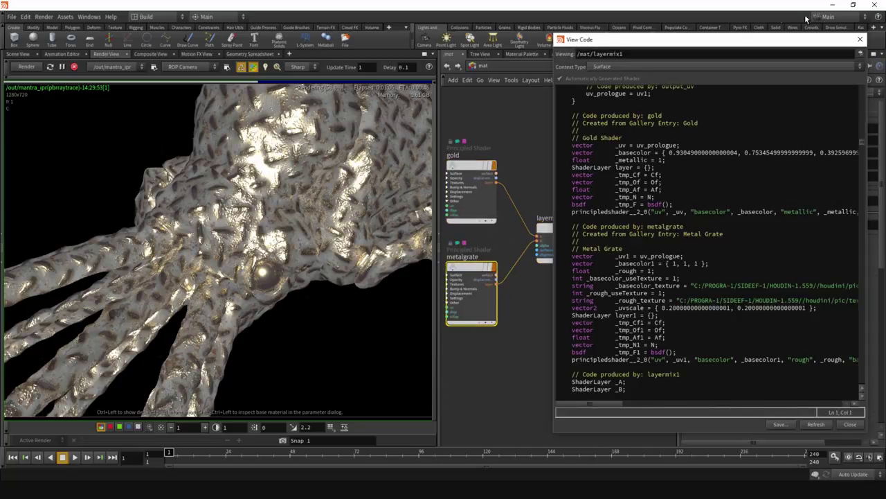
pyautogui.click(861, 41)
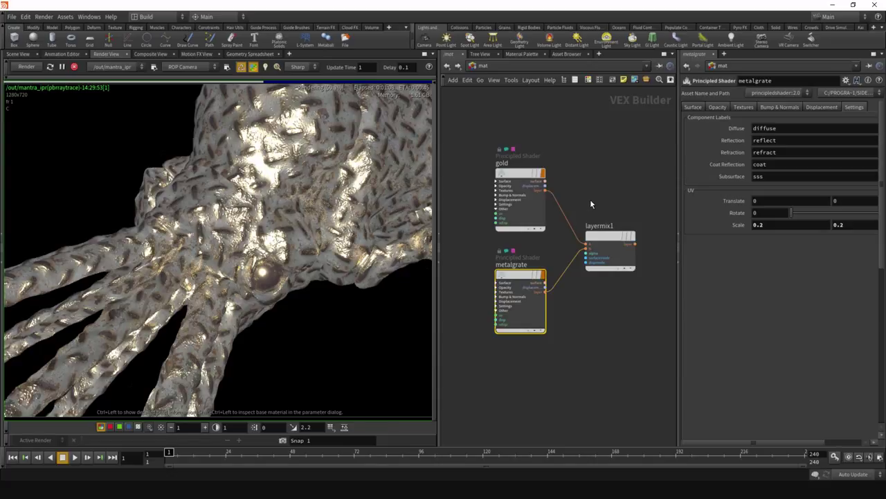
pyautogui.click(513, 146)
pyautogui.scroll(2, 572, 207)
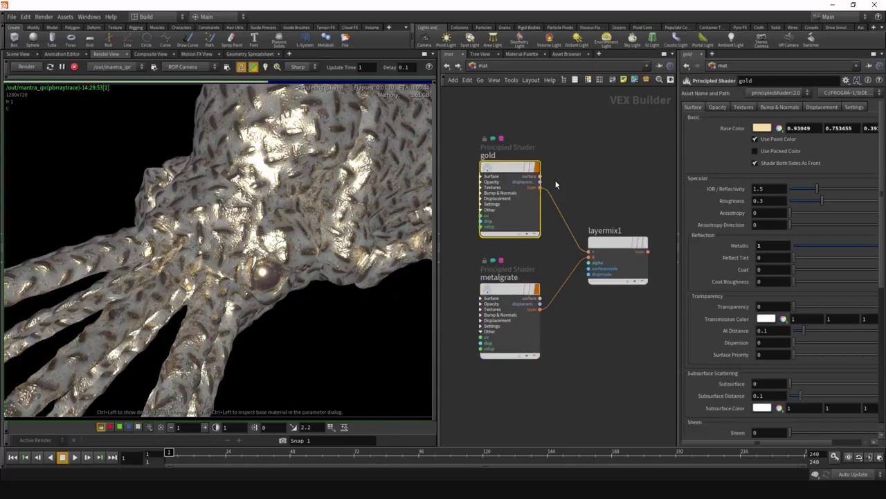
pyautogui.click(604, 244)
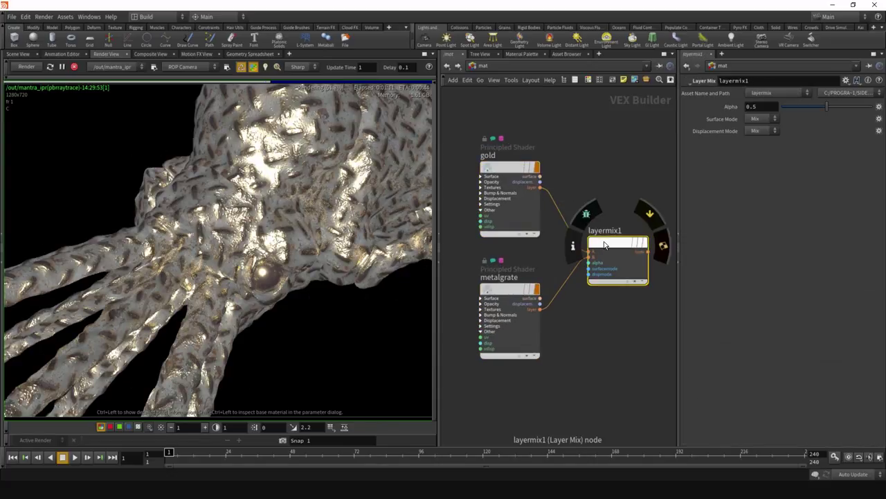
pyautogui.click(597, 167)
pyautogui.scroll(-2, 596, 167)
pyautogui.scroll(4, 586, 214)
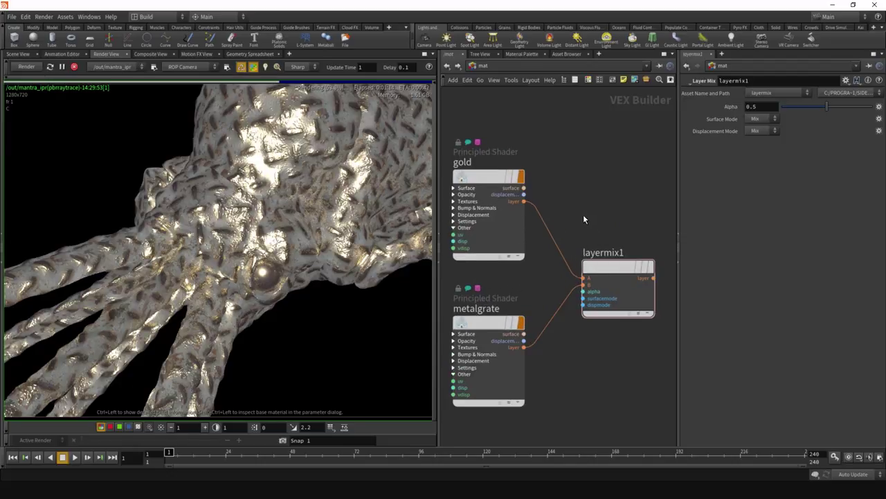
pyautogui.scroll(-3, 583, 217)
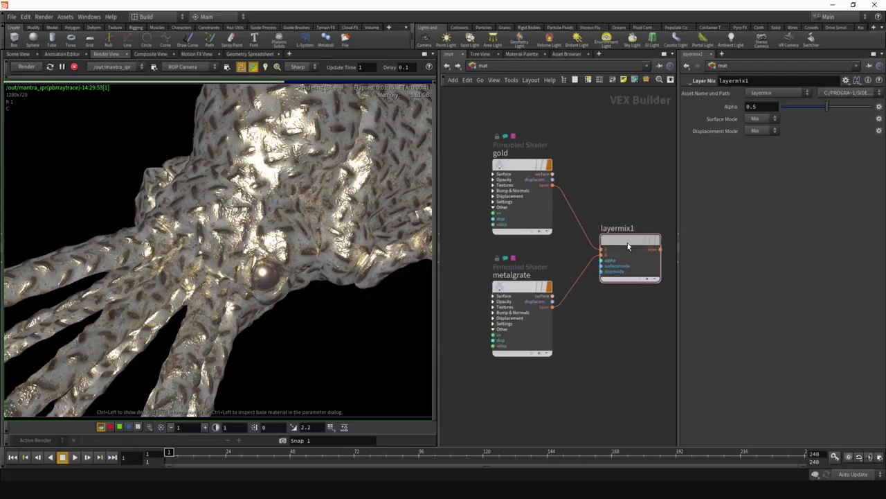
pyautogui.click(627, 245)
pyautogui.scroll(-2, 603, 350)
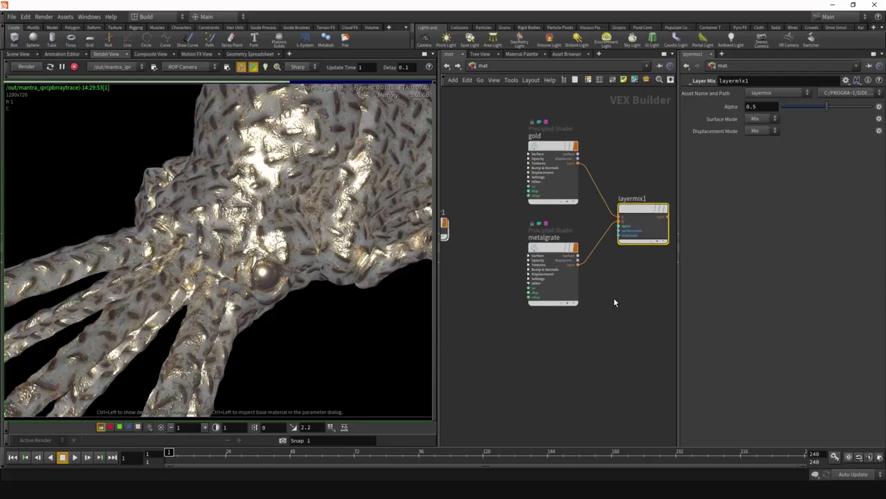
# Add a Rest Position node aligned below the metalgrate shader and assign it to the rendered model
pyautogui.moveTo(584, 355); pyautogui.dragTo(559, 338, button='middle')
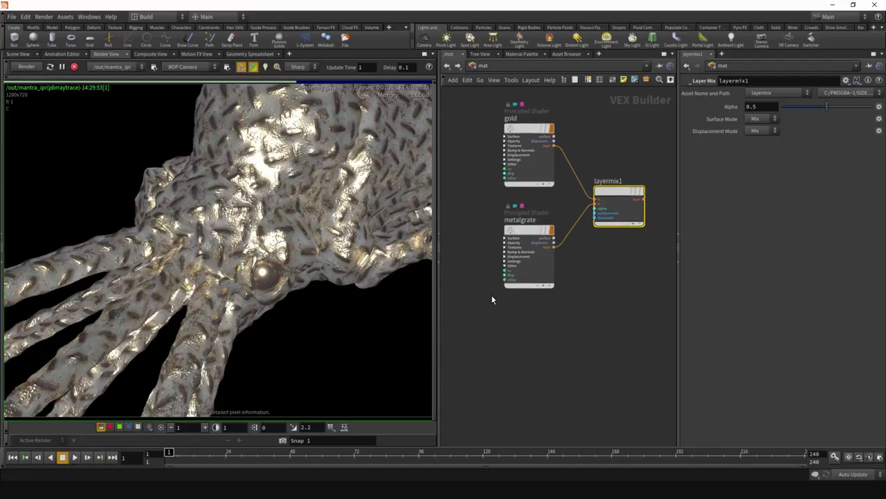
pyautogui.press('Tab')
pyautogui.write('rest')
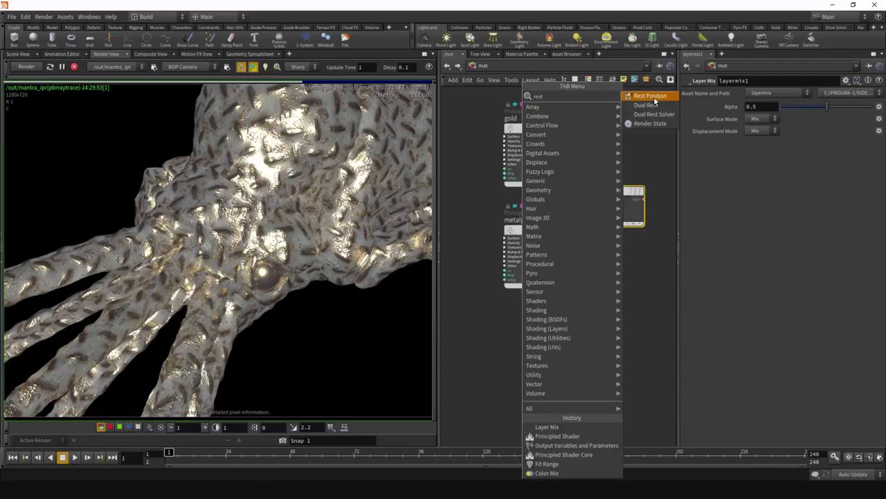
pyautogui.click(654, 97)
pyautogui.click(524, 330)
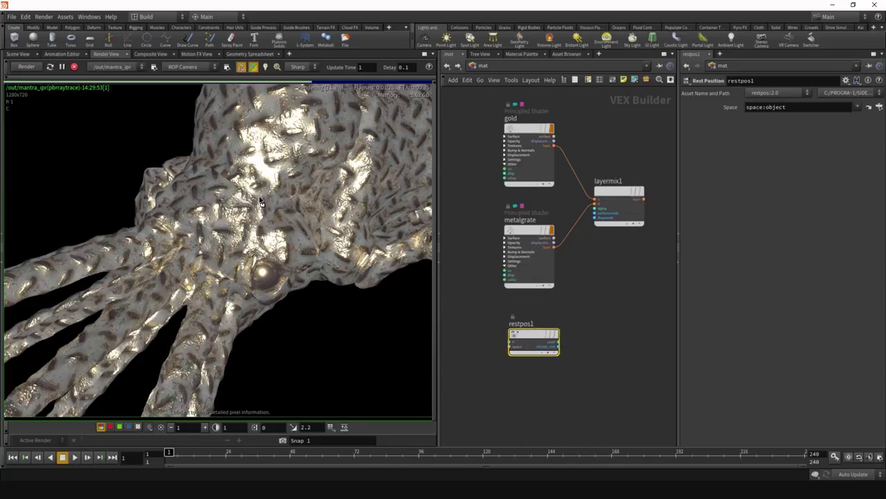
pyautogui.moveTo(260, 197); pyautogui.dragTo(281, 192)
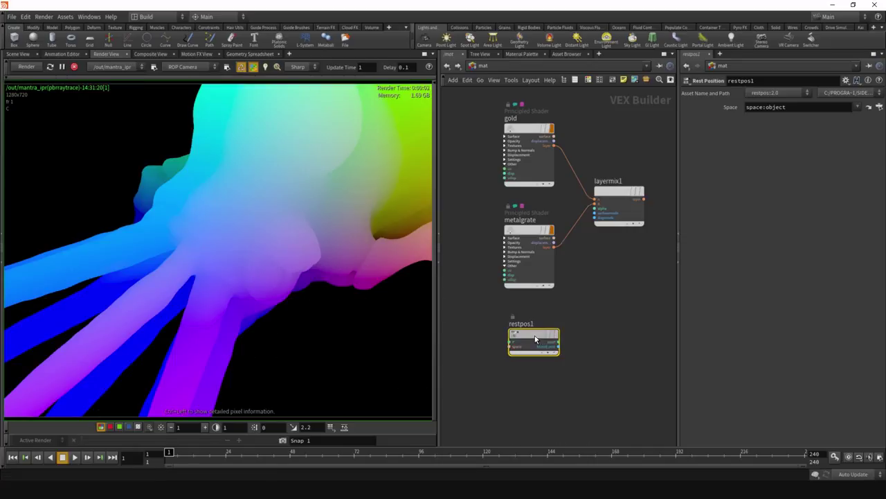
pyautogui.moveTo(536, 336); pyautogui.dragTo(529, 333)
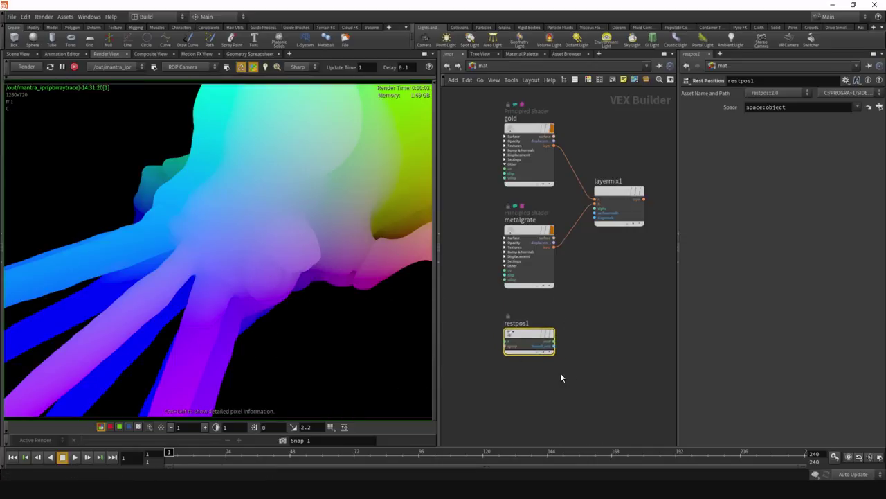
# Try Camera Space as the coordinate space of the Rest Position node
pyautogui.scroll(2, 575, 366)
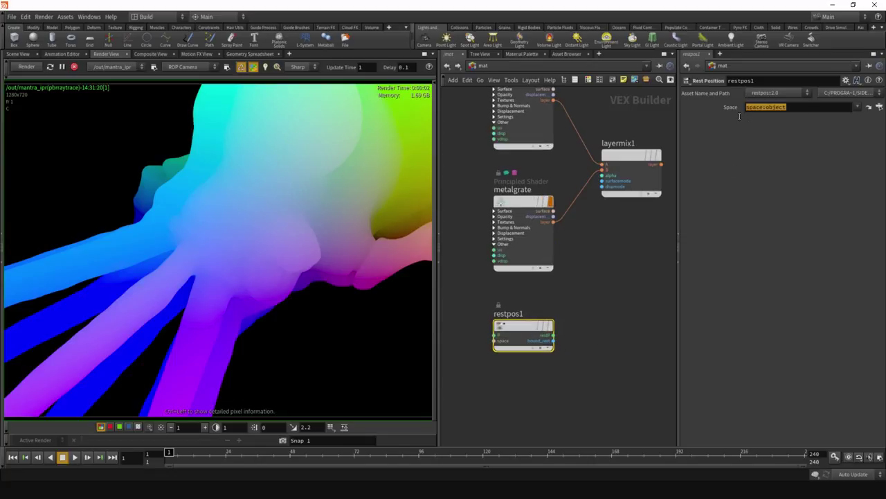
pyautogui.click(780, 107)
pyautogui.click(858, 107)
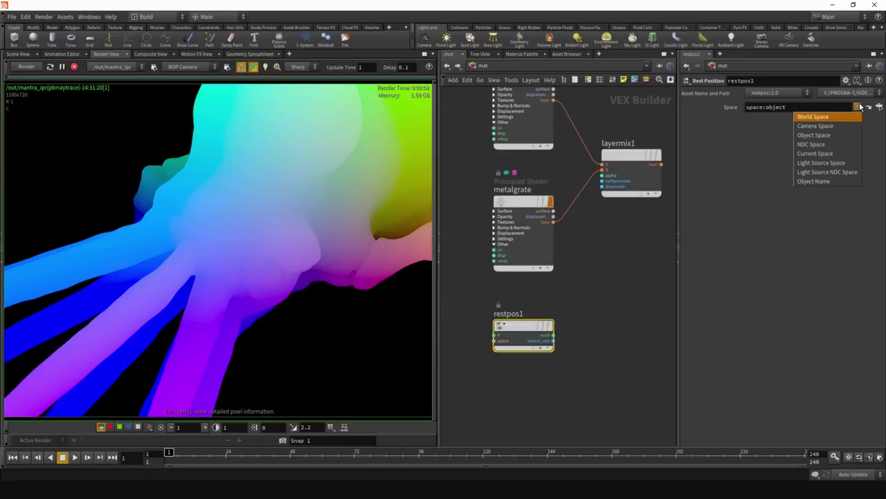
pyautogui.click(845, 126)
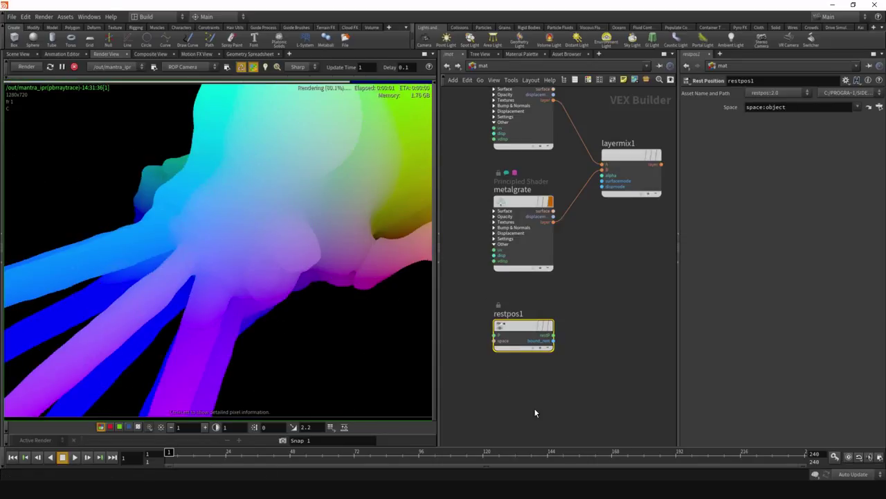
# Add a Global Variables node aligned below the Rest Position node
pyautogui.moveTo(535, 413); pyautogui.dragTo(522, 363, button='middle')
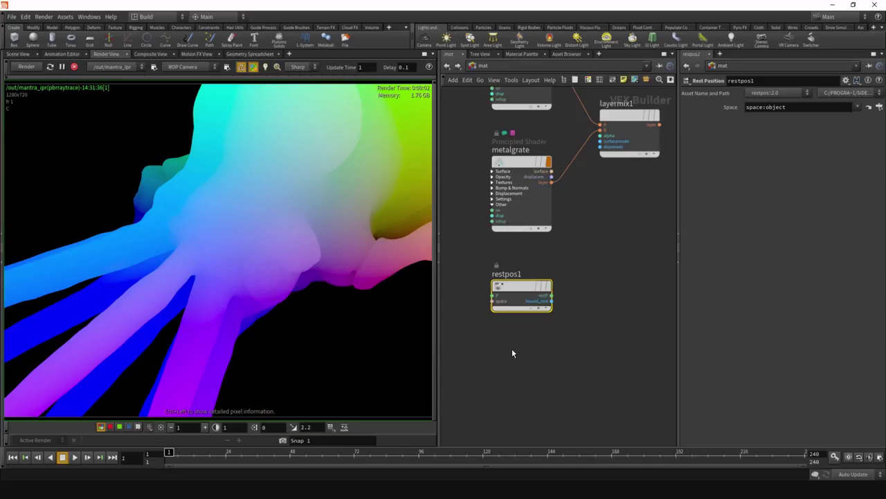
pyautogui.press('Tab')
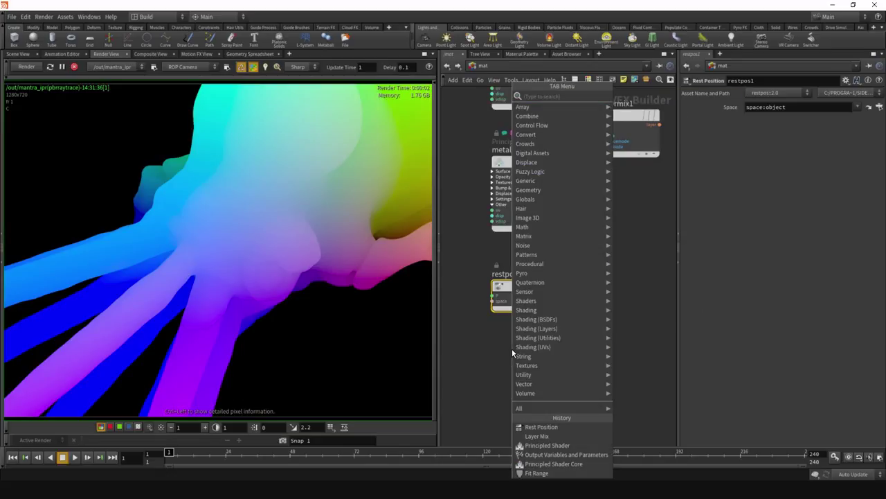
pyautogui.write('glo')
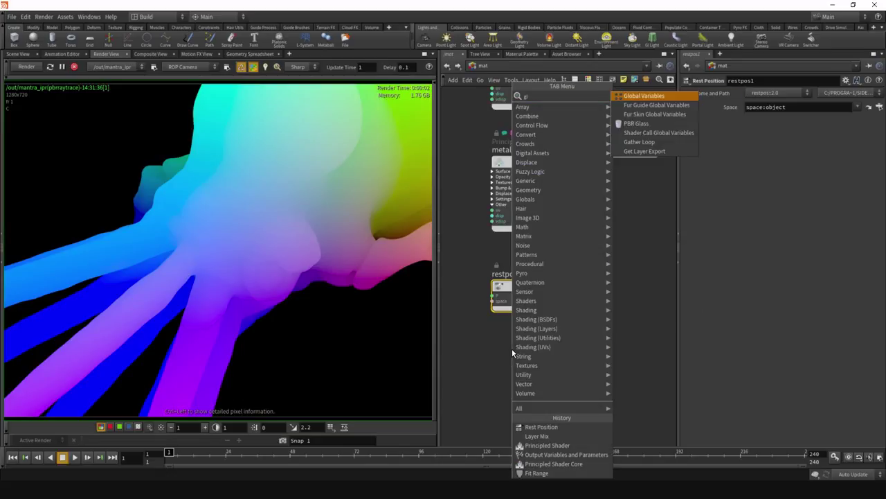
pyautogui.press('Return')
pyautogui.press('Return')
pyautogui.click(489, 348)
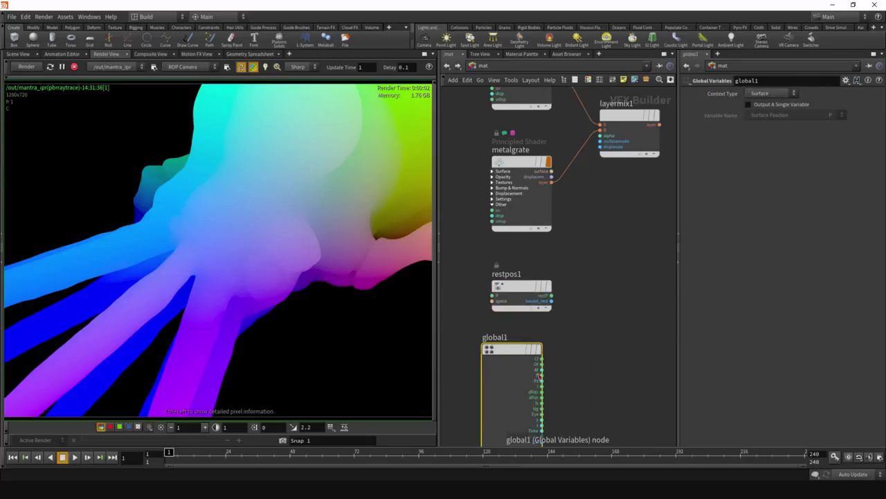
pyautogui.moveTo(566, 371); pyautogui.dragTo(559, 315, button='middle')
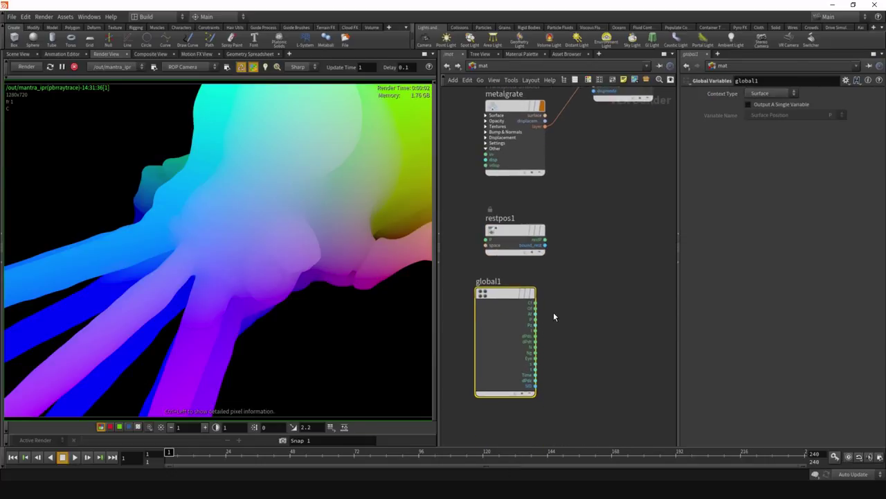
pyautogui.moveTo(509, 296); pyautogui.dragTo(514, 296)
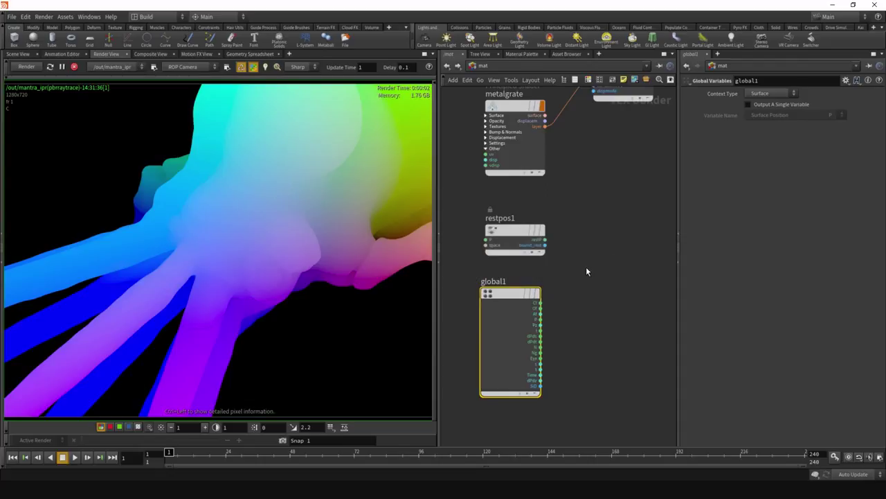
# Preview the Global Variables node's P output and then its N output on the rendered model through a connected Null node
pyautogui.moveTo(586, 267); pyautogui.dragTo(593, 294, button='middle')
pyautogui.scroll(2, 579, 363)
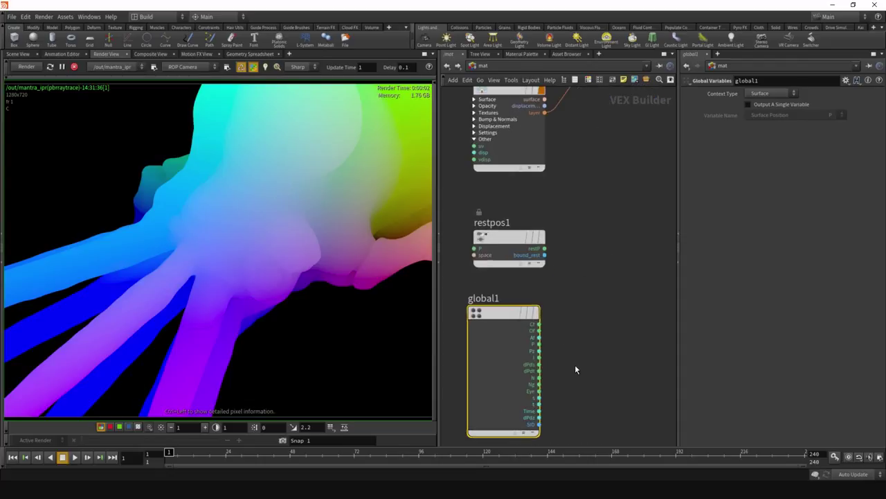
pyautogui.press('Tab')
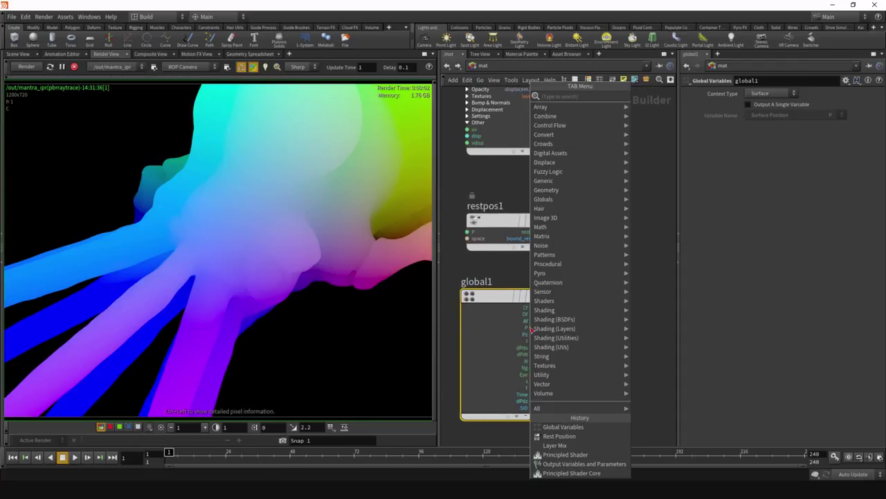
pyautogui.click(651, 114)
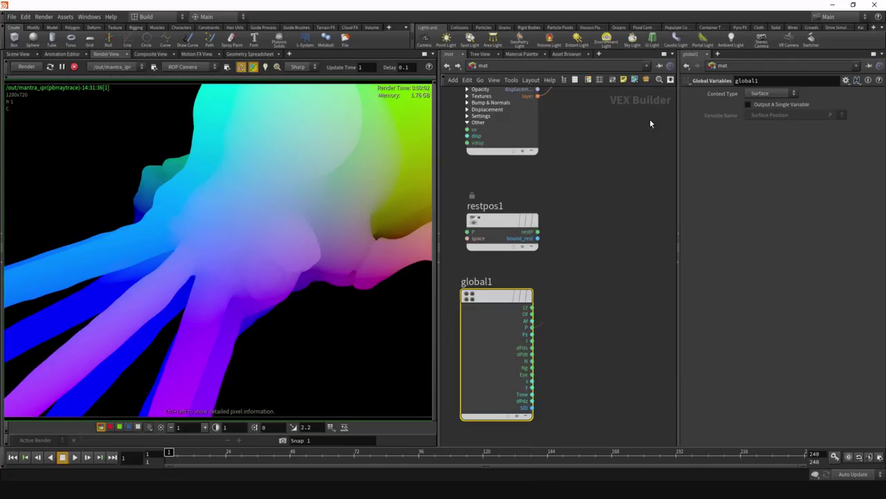
pyautogui.click(623, 309)
pyautogui.moveTo(616, 309); pyautogui.dragTo(338, 213)
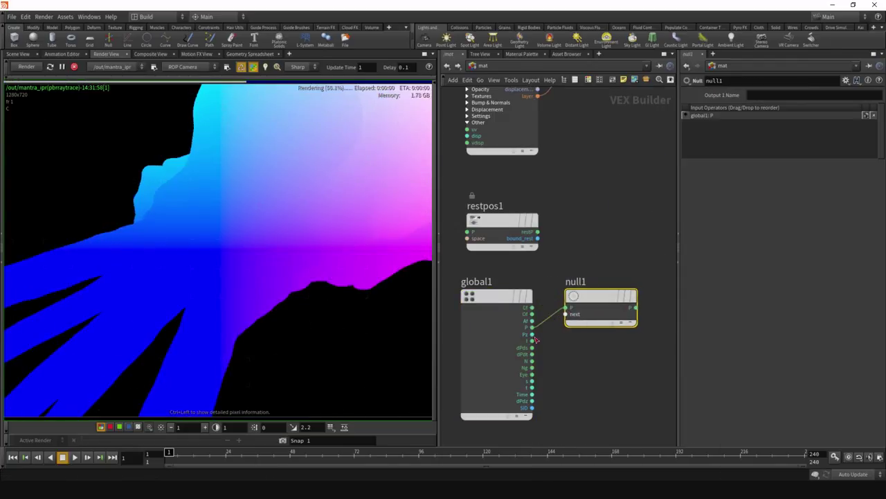
pyautogui.moveTo(543, 325); pyautogui.dragTo(532, 361)
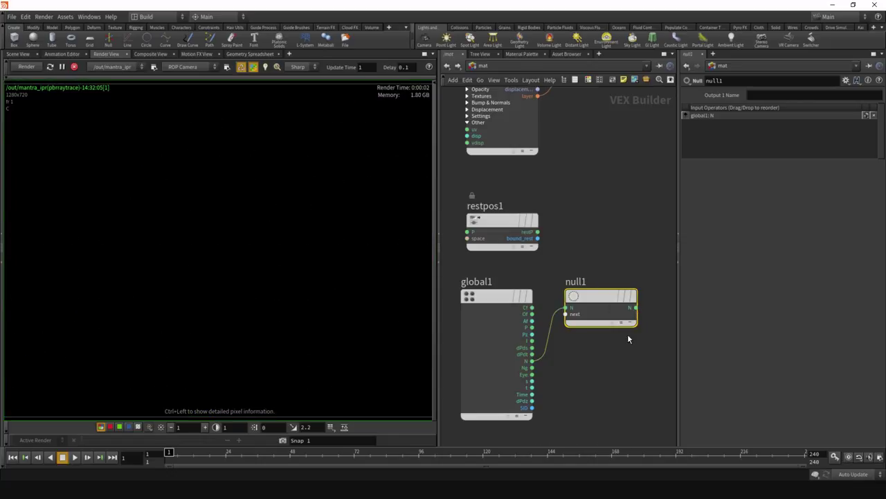
pyautogui.scroll(-3, 597, 347)
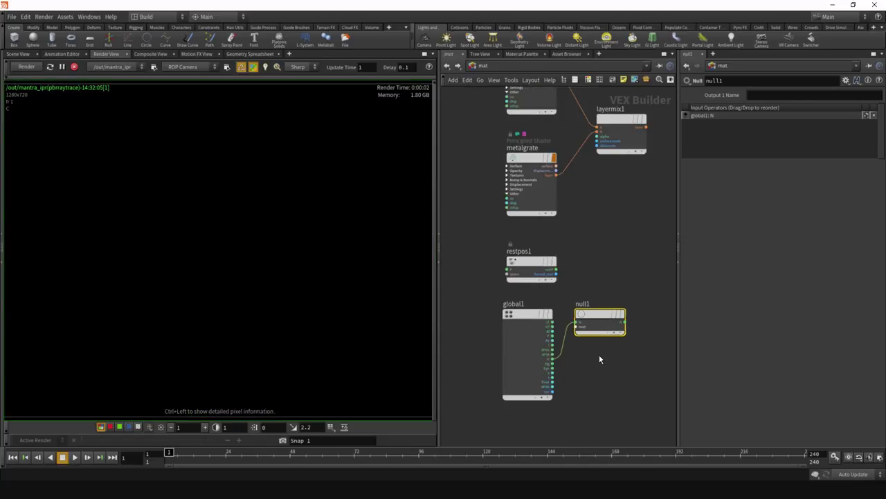
pyautogui.click(521, 358)
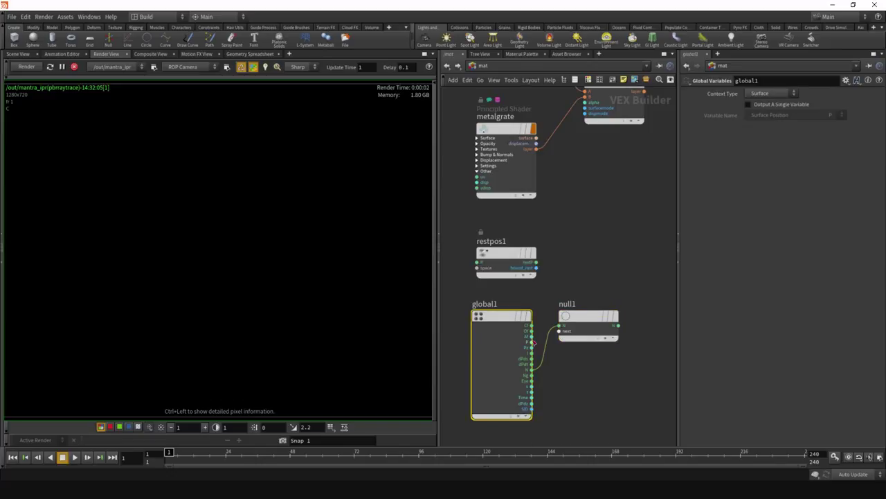
# Delete the Global Variables and Null nodes and assign the Rest Position node to the rendered model again
pyautogui.moveTo(591, 386); pyautogui.dragTo(478, 315)
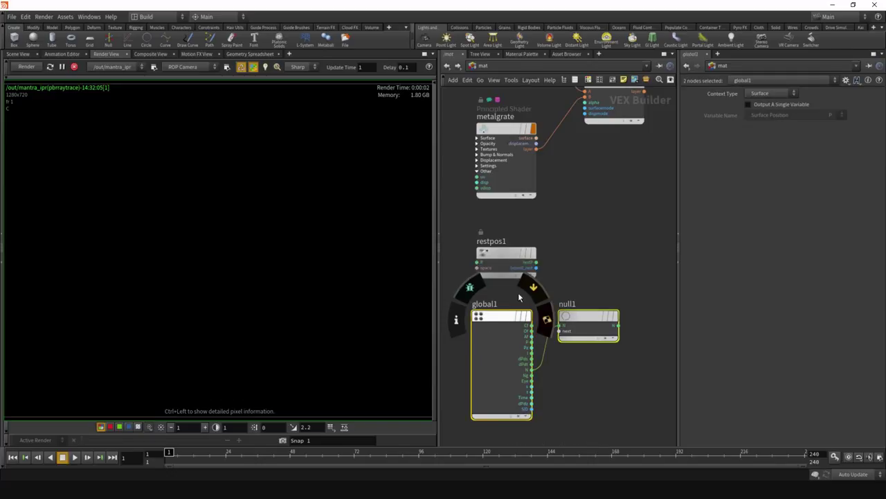
pyautogui.press('Delete')
pyautogui.moveTo(567, 238); pyautogui.dragTo(561, 323, button='middle')
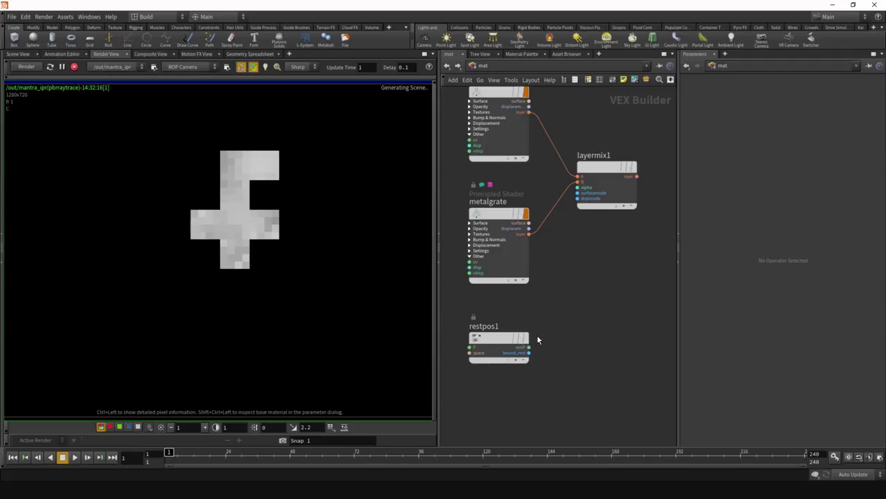
pyautogui.click(483, 326)
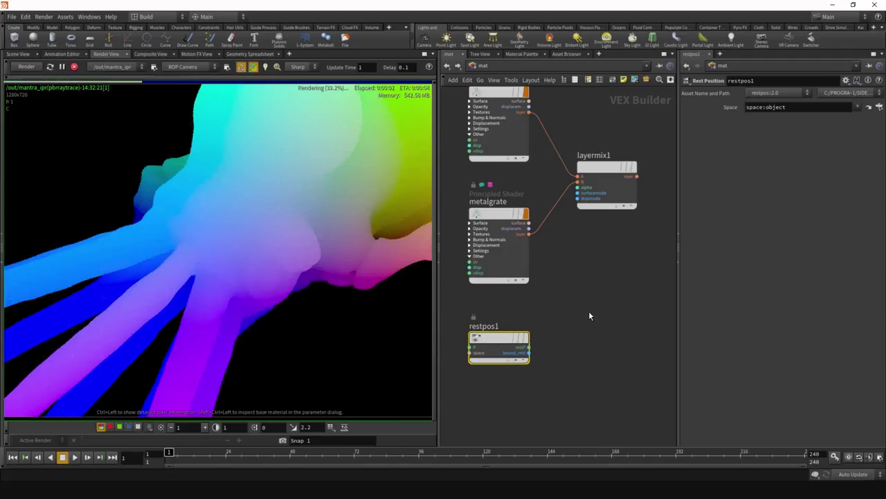
# Add a Vector to Float node fed by the restP output, assign it to the rendered model and place it beside the Rest Position node
pyautogui.scroll(3, 583, 312)
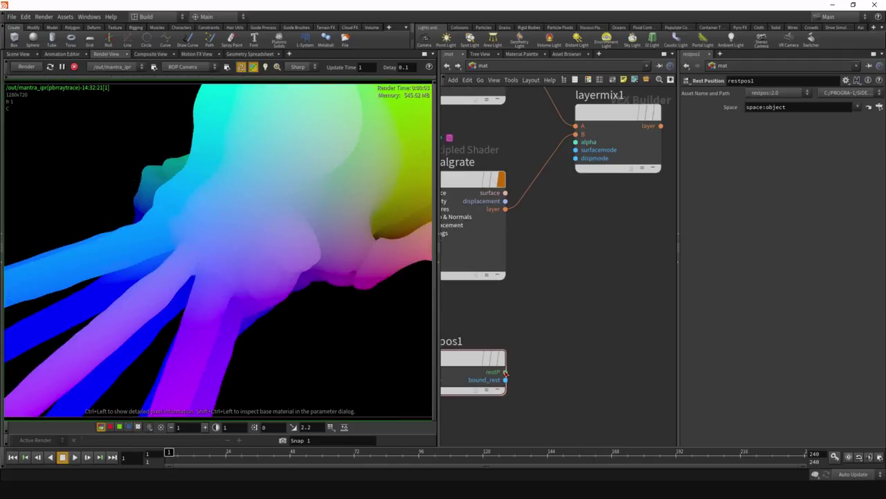
pyautogui.press('Tab')
pyautogui.moveTo(526, 254)
pyautogui.click(640, 112)
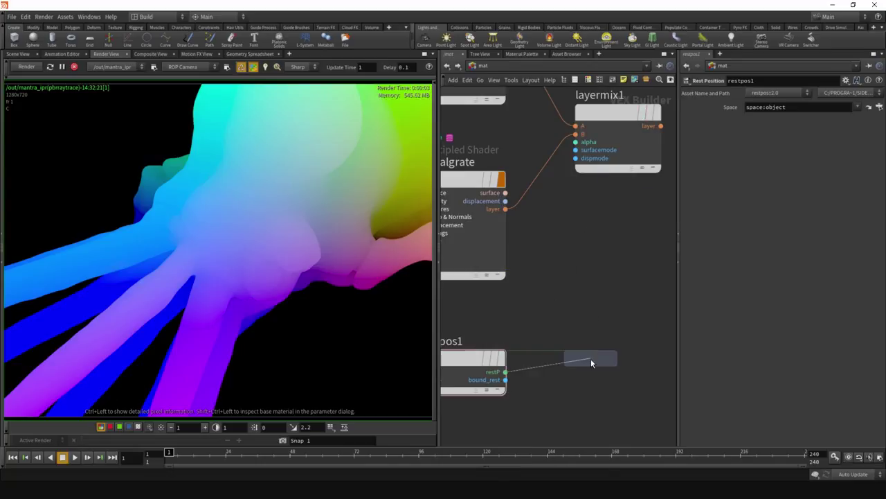
pyautogui.click(610, 324)
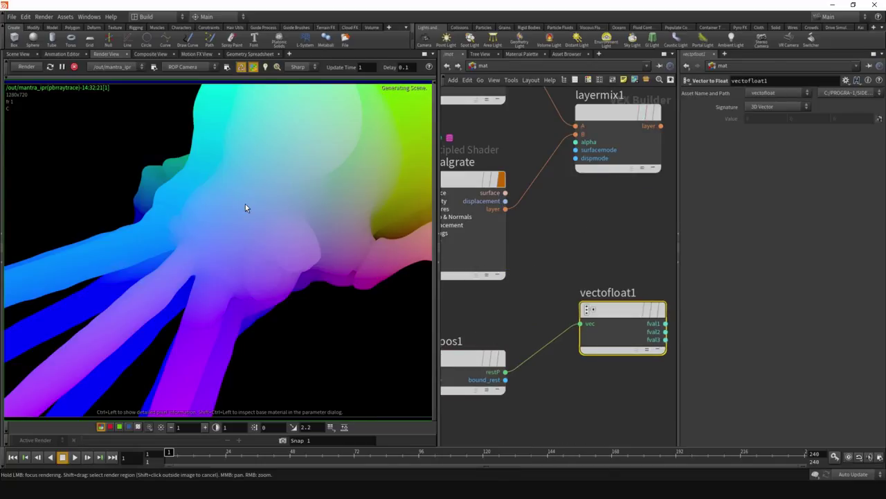
pyautogui.scroll(-3, 234, 207)
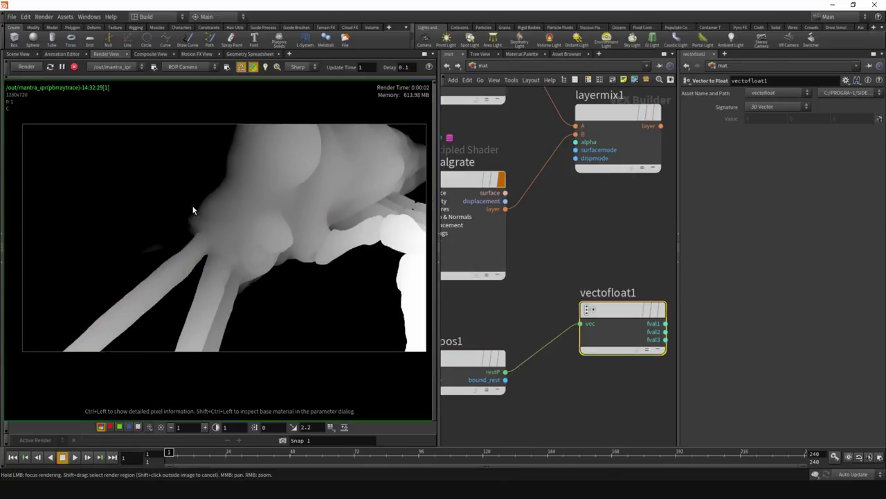
pyautogui.moveTo(604, 306); pyautogui.dragTo(557, 344)
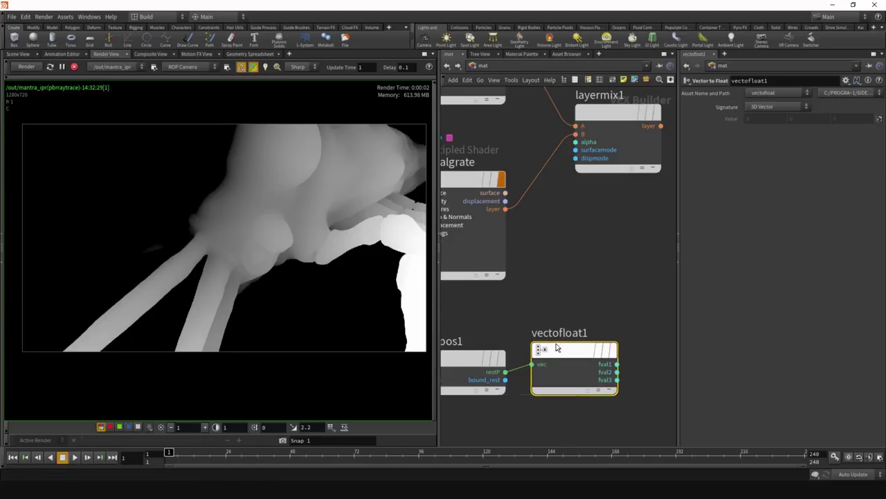
# Connect the Vector to Float node's fval1 output to the alpha input of the Layer Mix node
pyautogui.scroll(-2, 585, 262)
pyautogui.scroll(-1, 585, 263)
pyautogui.click(607, 333)
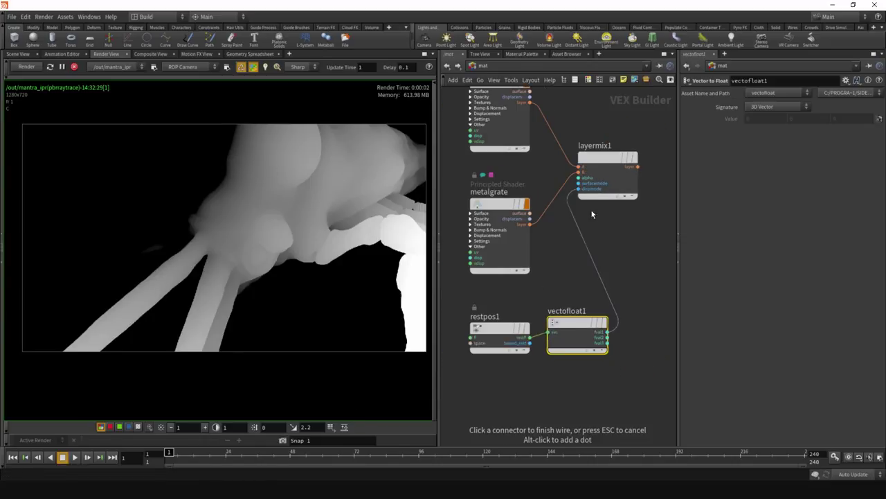
pyautogui.click(588, 233)
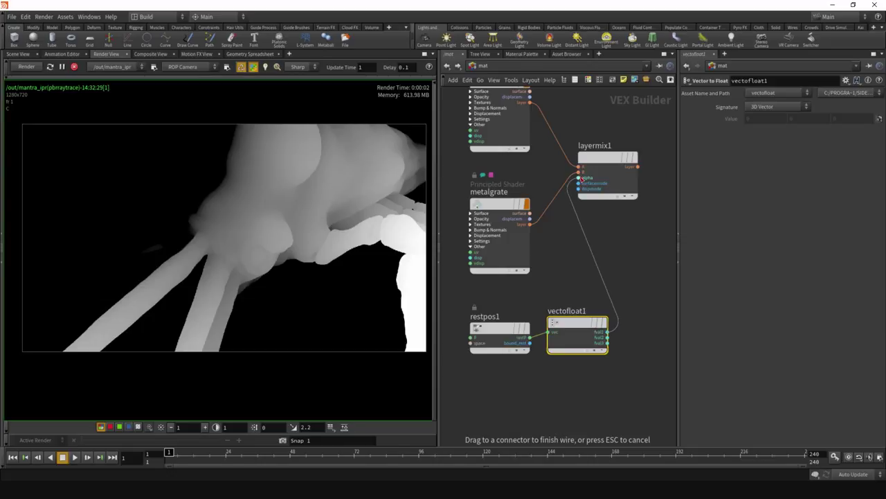
# Insert a Fit Range node between fval1 and the Layer Mix alpha, with Source Min -0.1 and Source Max 0.1
pyautogui.moveTo(609, 392); pyautogui.dragTo(468, 316)
pyautogui.moveTo(560, 329); pyautogui.dragTo(494, 328)
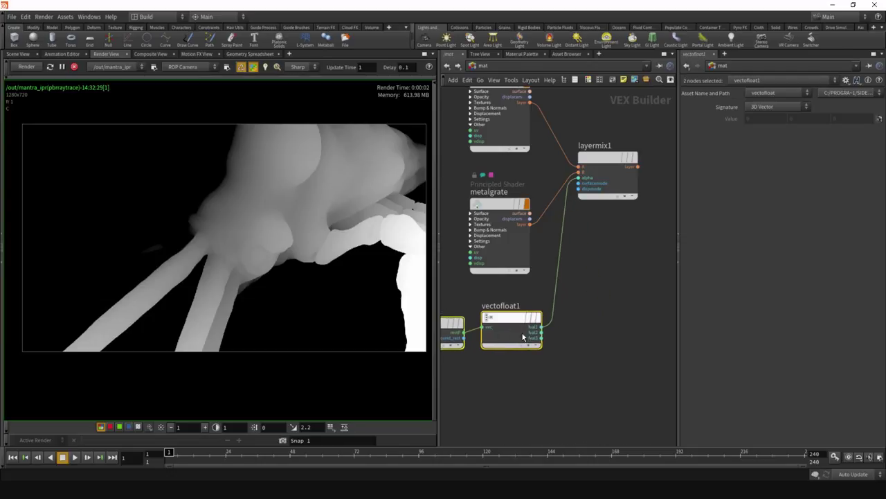
pyautogui.scroll(3, 537, 328)
pyautogui.press('Tab')
pyautogui.write('fit')
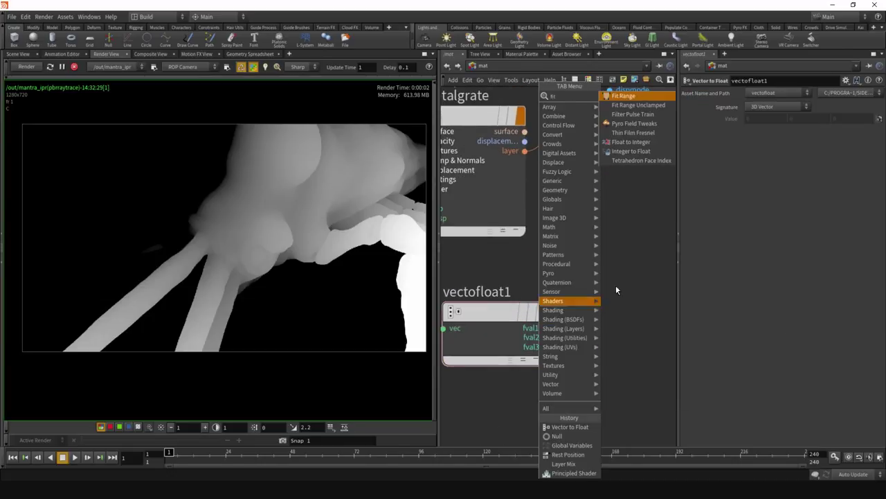
pyautogui.click(623, 95)
pyautogui.click(584, 294)
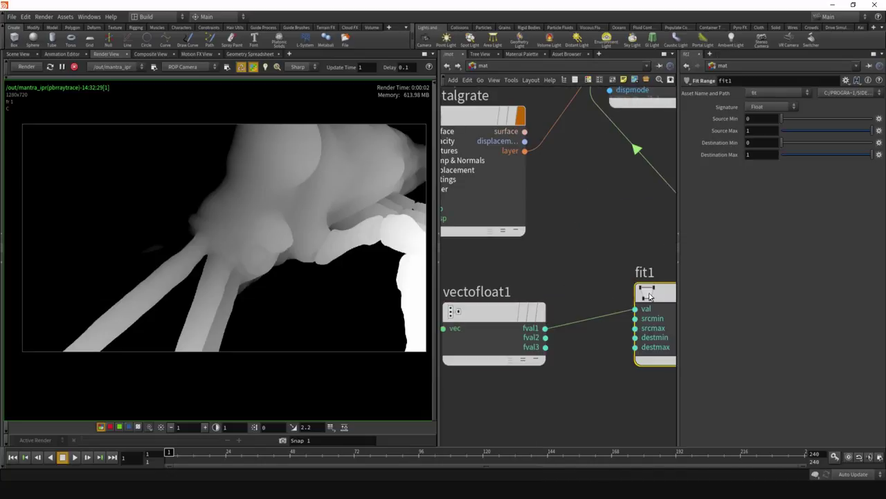
pyautogui.moveTo(584, 296); pyautogui.dragTo(576, 296)
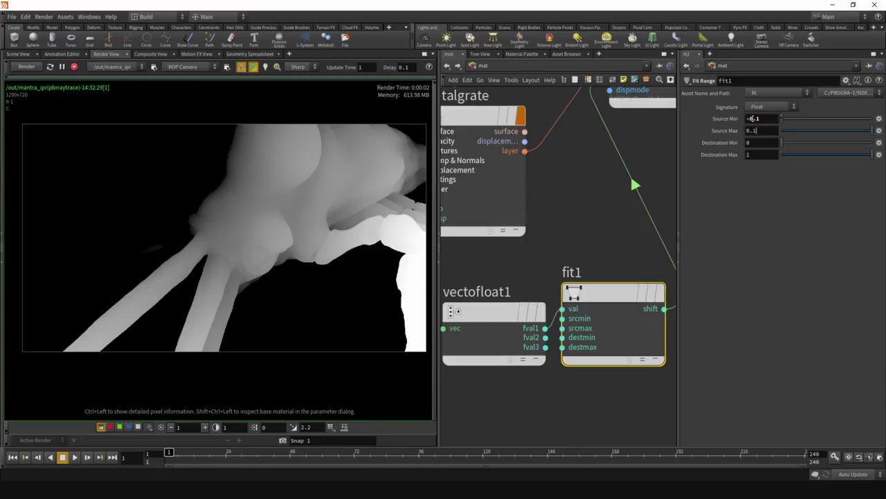
# Move the Layer Mix node farther from the shaders, preview the Fit Range output on the model, and assign the Layer Mix to it
pyautogui.scroll(-5, 619, 219)
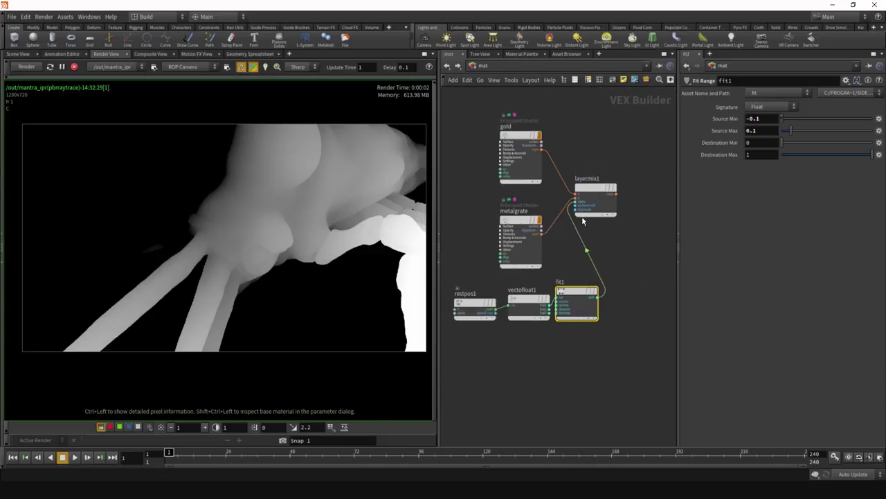
pyautogui.click(571, 283)
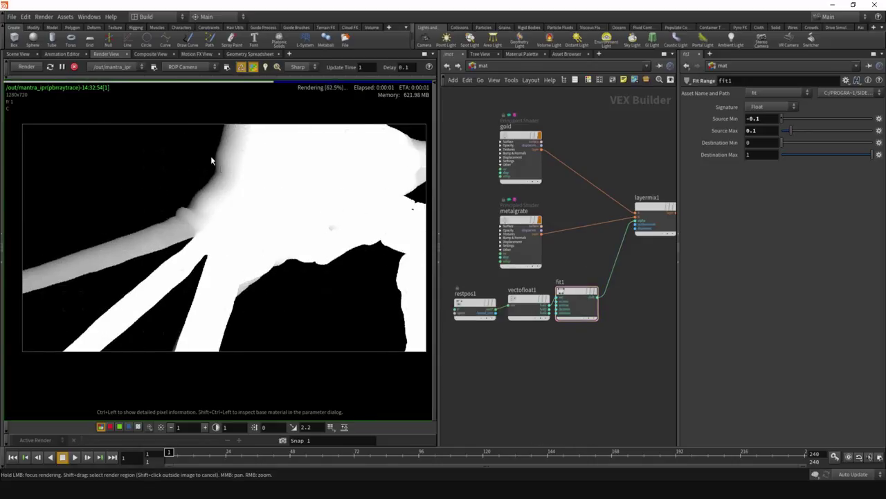
pyautogui.moveTo(552, 250); pyautogui.dragTo(471, 249, button='middle')
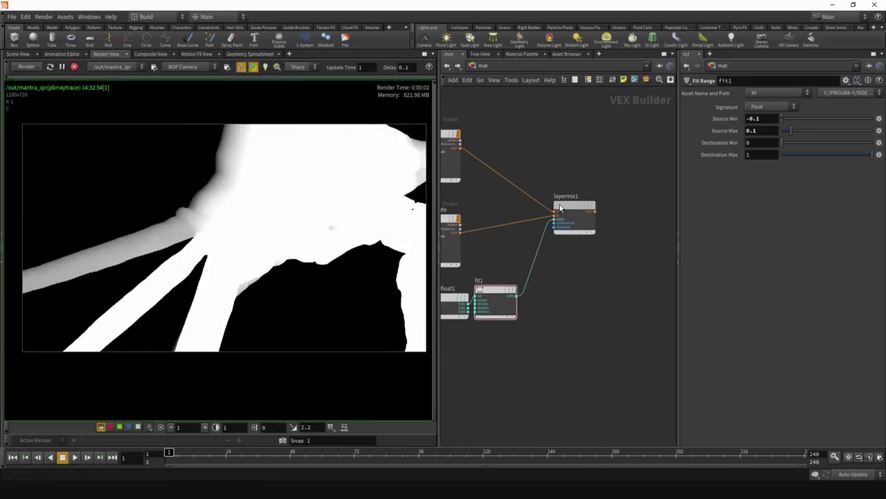
pyautogui.click(561, 206)
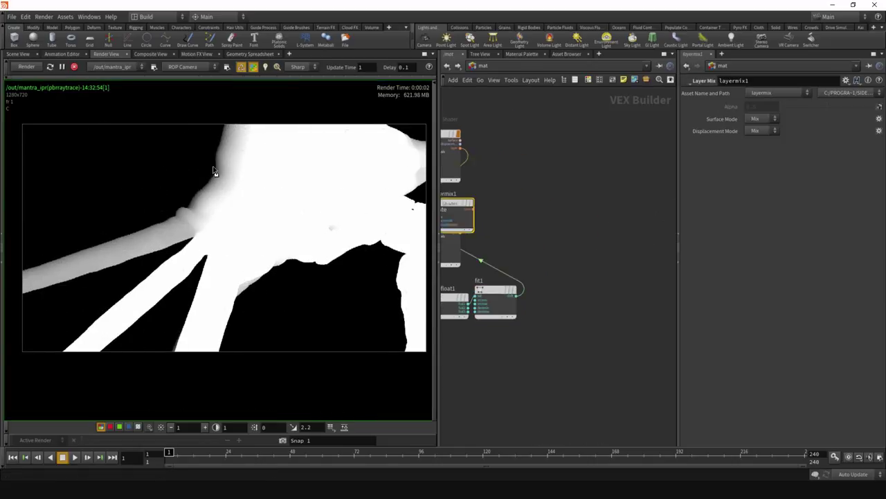
# Set the Fit Range node's Source Max to 0.3 and Source Min to 0.1
pyautogui.moveTo(505, 277); pyautogui.dragTo(528, 290, button='middle')
pyautogui.click(485, 273)
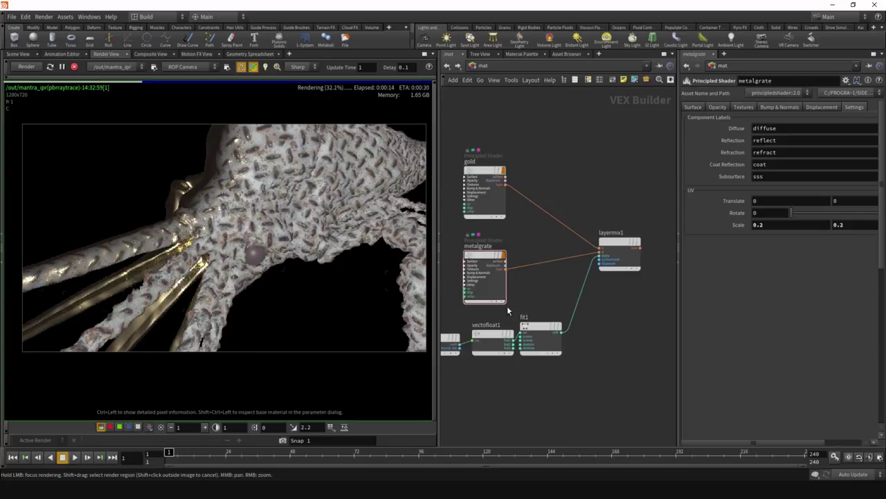
pyautogui.click(541, 336)
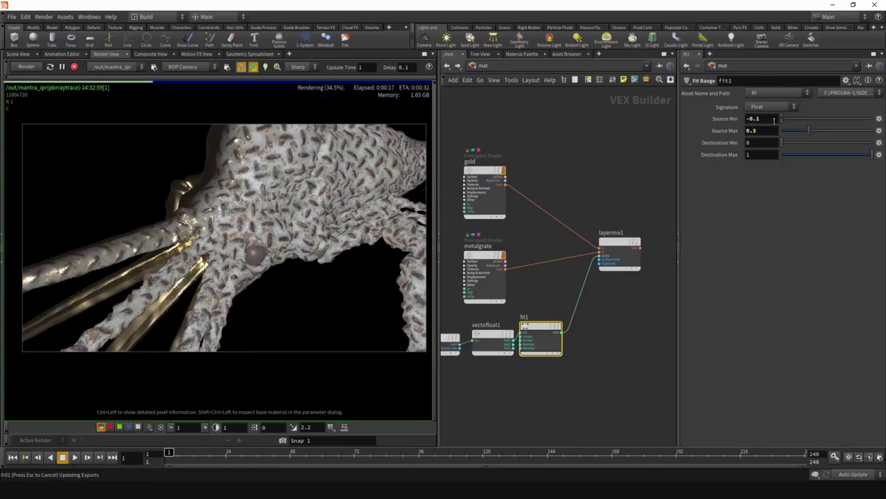
pyautogui.doubleClick(774, 120)
pyautogui.write('0.1')
pyautogui.press('Return')
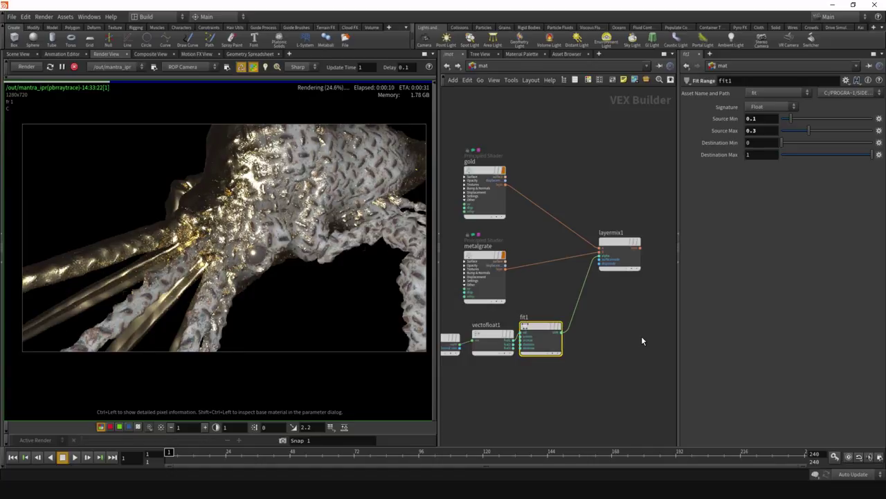
pyautogui.scroll(-3, 601, 184)
pyautogui.click(598, 183)
pyautogui.moveTo(598, 182); pyautogui.dragTo(618, 178, button='middle')
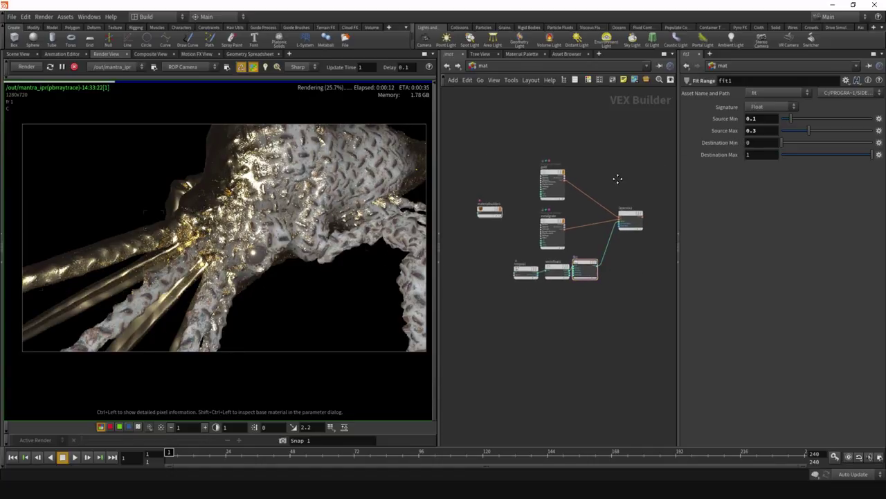
# Move the Material Builder node below the Rest Position, Vector to Float and Fit Range chain
pyautogui.scroll(2, 617, 176)
pyautogui.moveTo(559, 220); pyautogui.dragTo(589, 204, button='middle')
pyautogui.moveTo(464, 203); pyautogui.dragTo(577, 351)
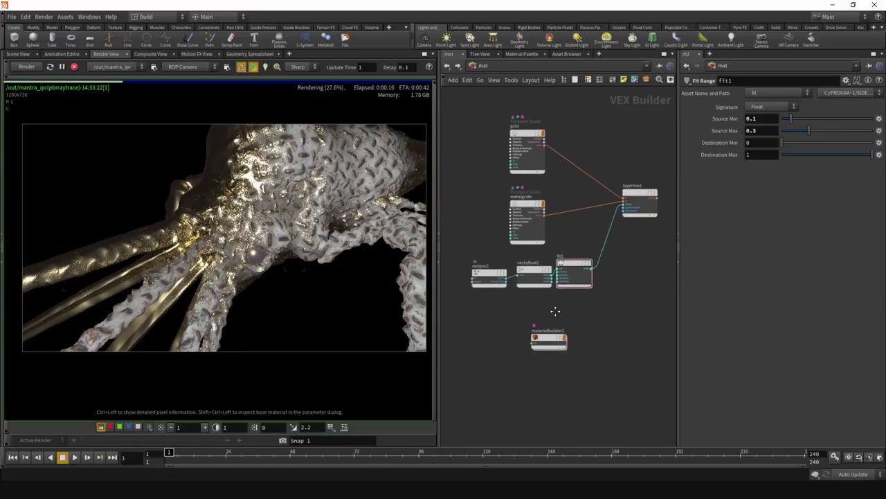
pyautogui.scroll(3, 538, 324)
pyautogui.moveTo(534, 337)
pyautogui.moveTo(534, 337); pyautogui.dragTo(508, 342)
pyautogui.scroll(3, 542, 340)
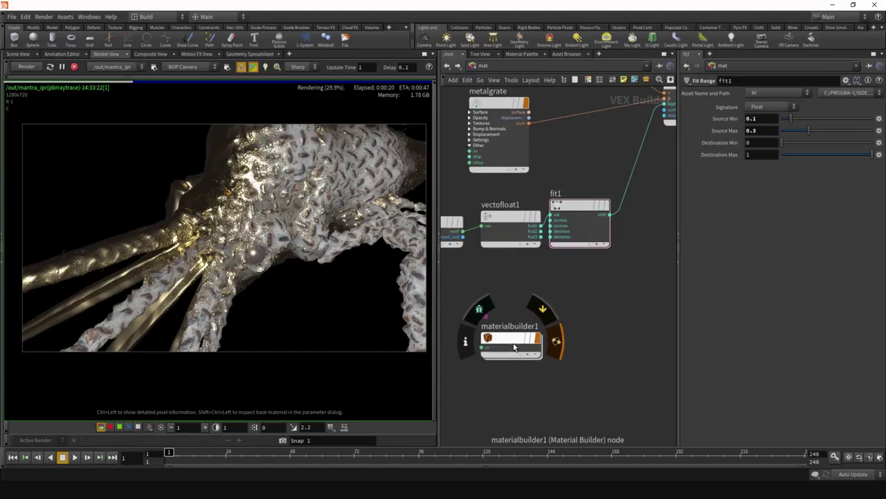
# Assign the Material Builder to the hand model in the render view
pyautogui.scroll(-3, 520, 344)
pyautogui.scroll(2, 529, 351)
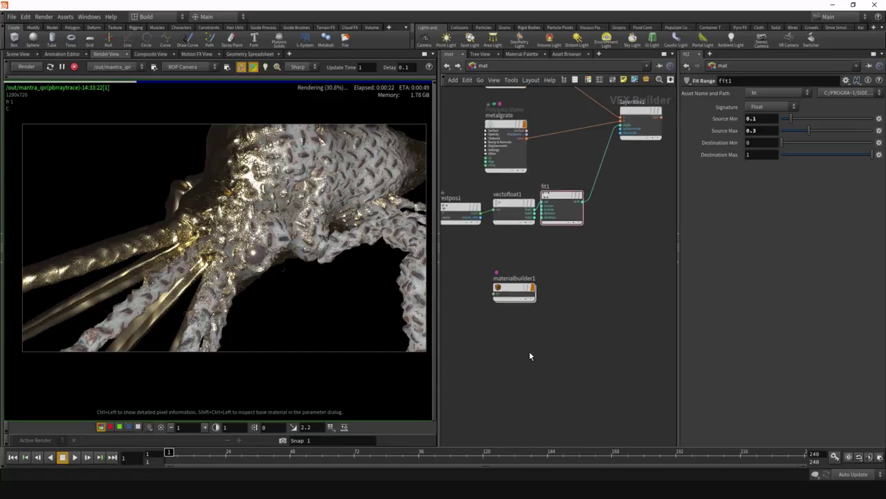
pyautogui.moveTo(508, 287); pyautogui.dragTo(255, 218)
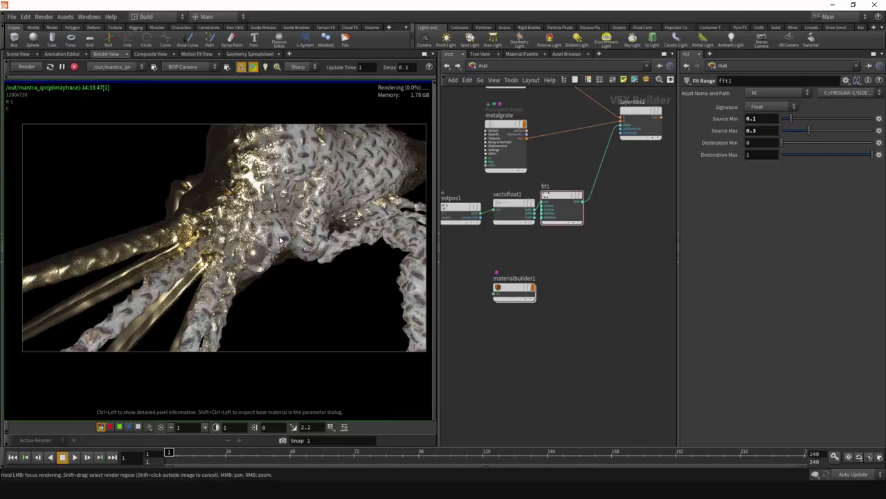
# Enter the Material Builder's network and add a Parameter node above the Surface Exports node
pyautogui.doubleClick(525, 291)
pyautogui.moveTo(604, 333); pyautogui.dragTo(603, 349, button='middle')
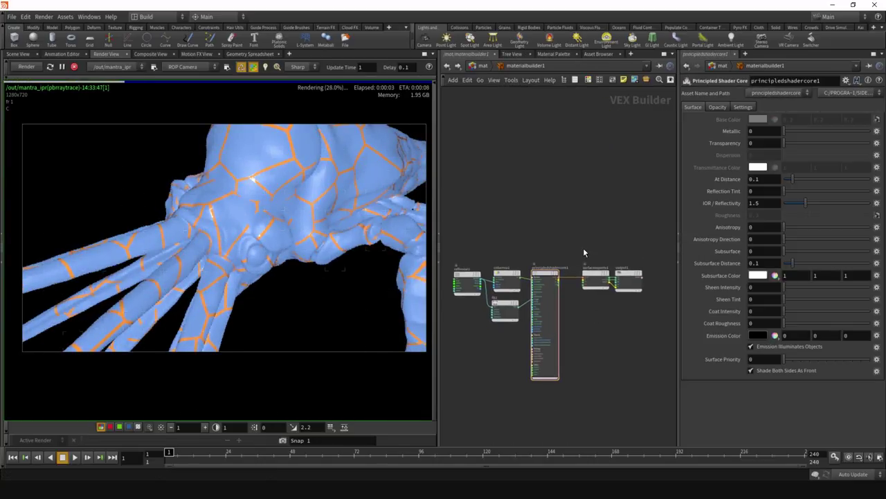
pyautogui.scroll(3, 584, 247)
pyautogui.moveTo(570, 247); pyautogui.dragTo(544, 253, button='middle')
pyautogui.press('Tab')
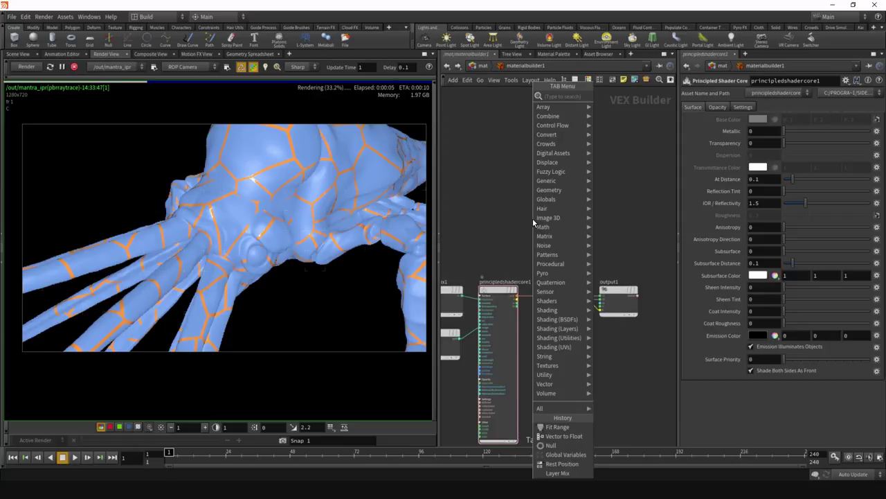
pyautogui.write('para')
pyautogui.press('Return')
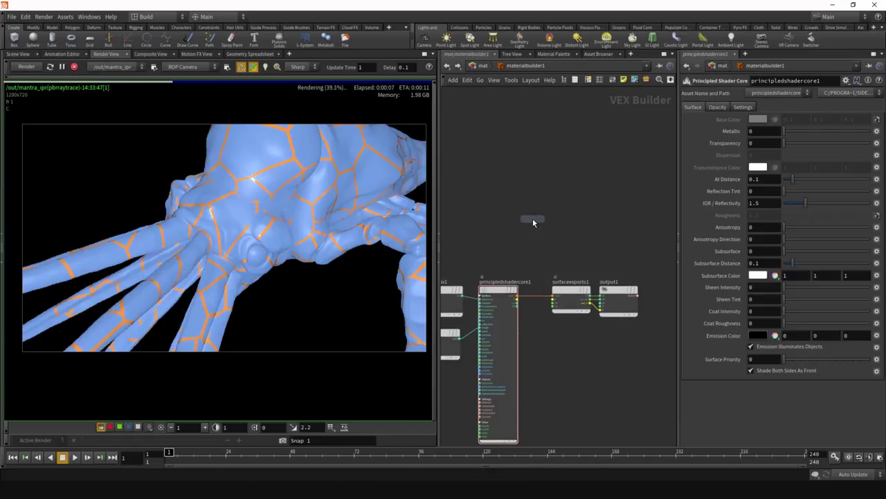
pyautogui.click(572, 246)
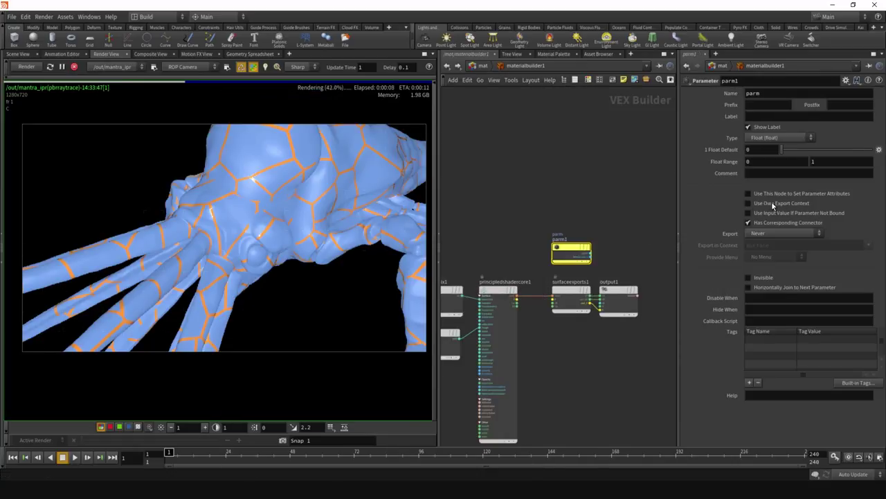
# Set the Parameter's Export option to Always, its name to layer and its label to Shader Layer
pyautogui.click(778, 236)
pyautogui.click(783, 252)
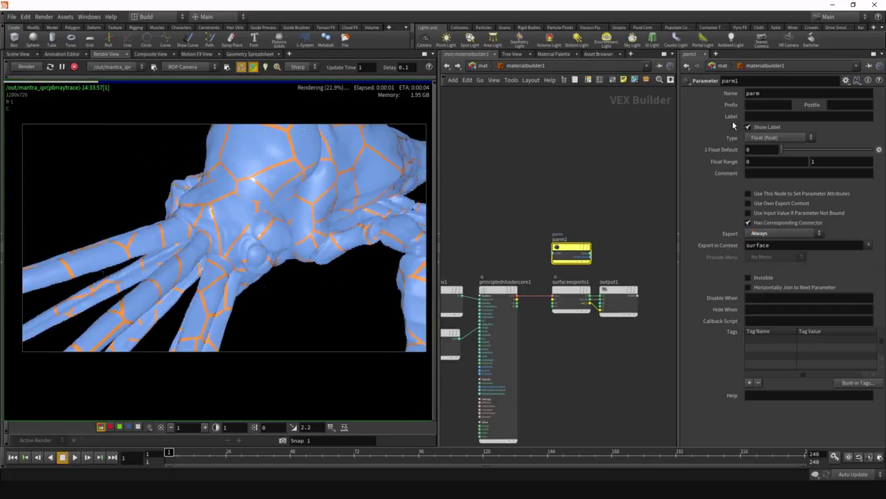
pyautogui.click(764, 98)
pyautogui.click(763, 97)
pyautogui.write('layer')
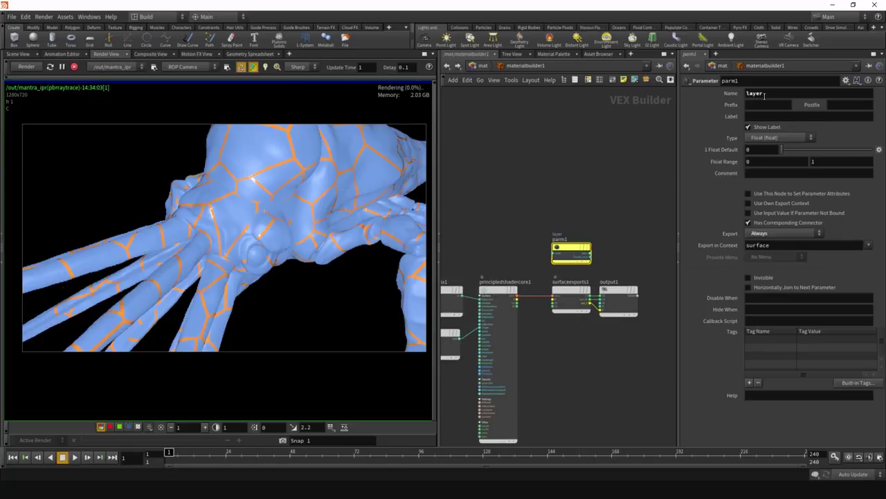
pyautogui.click(750, 115)
# Set the Parameter's type to Struct and choose ShaderLayer as the struct type
pyautogui.click(765, 137)
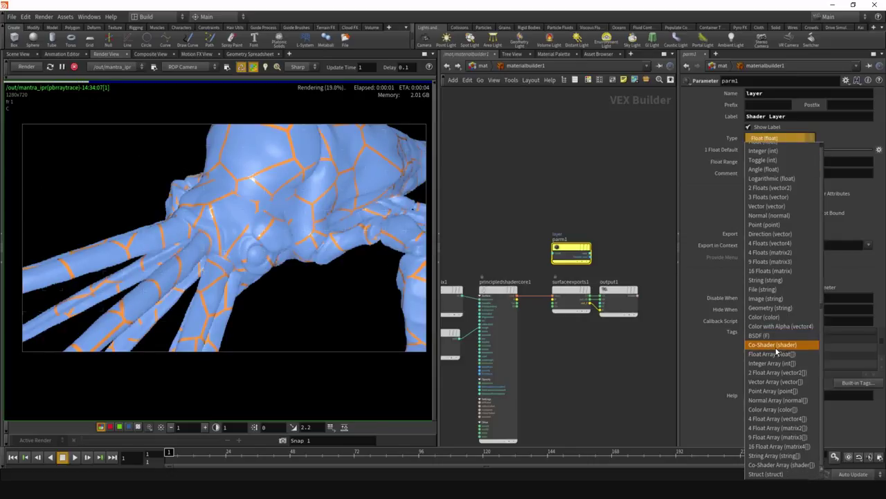
pyautogui.click(784, 475)
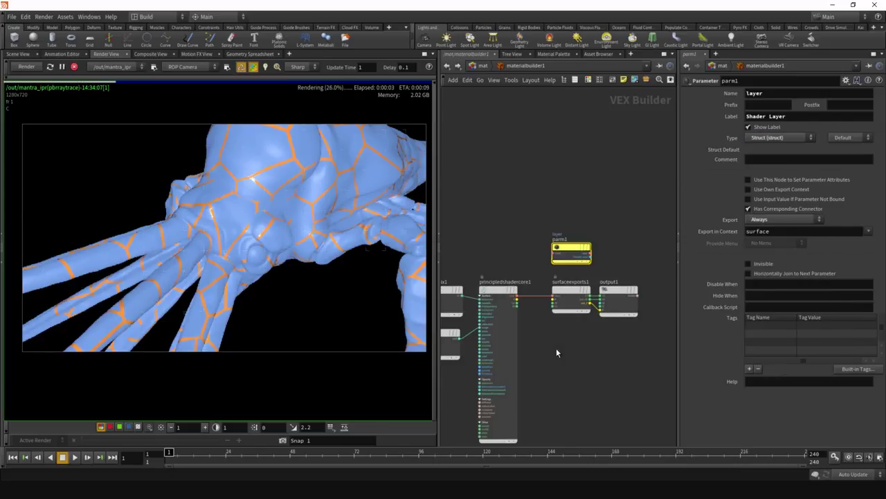
pyautogui.scroll(4, 556, 348)
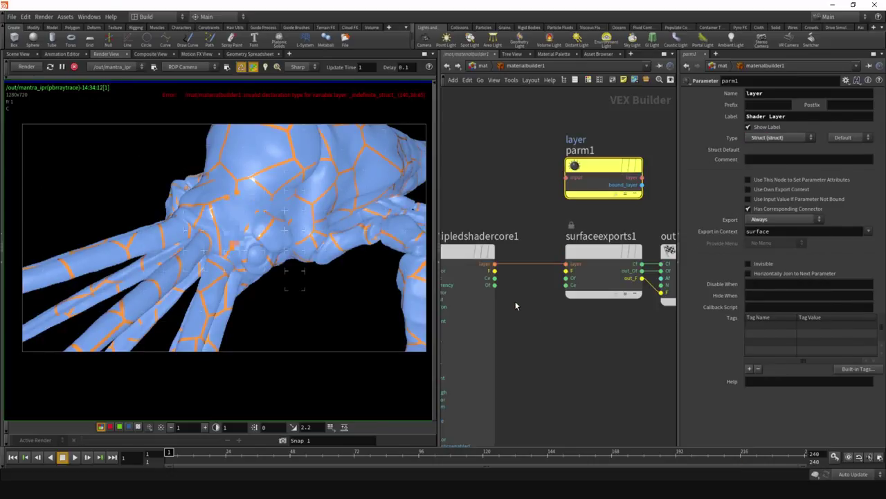
pyautogui.click(850, 138)
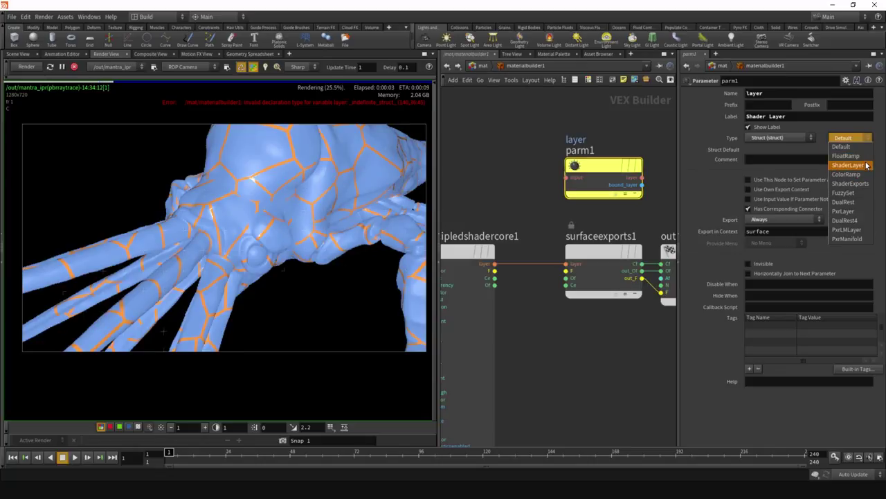
pyautogui.click(850, 165)
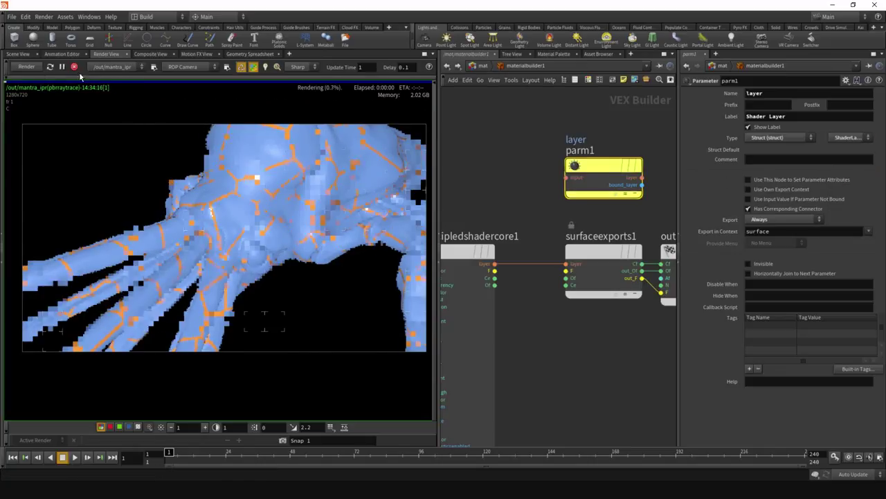
# Connect the Principled Shader Core's layer output to the input of the layer Parameter node
pyautogui.scroll(-2, 544, 214)
pyautogui.moveTo(544, 214); pyautogui.dragTo(533, 245, button='middle')
pyautogui.scroll(1, 545, 259)
pyautogui.scroll(1, 523, 252)
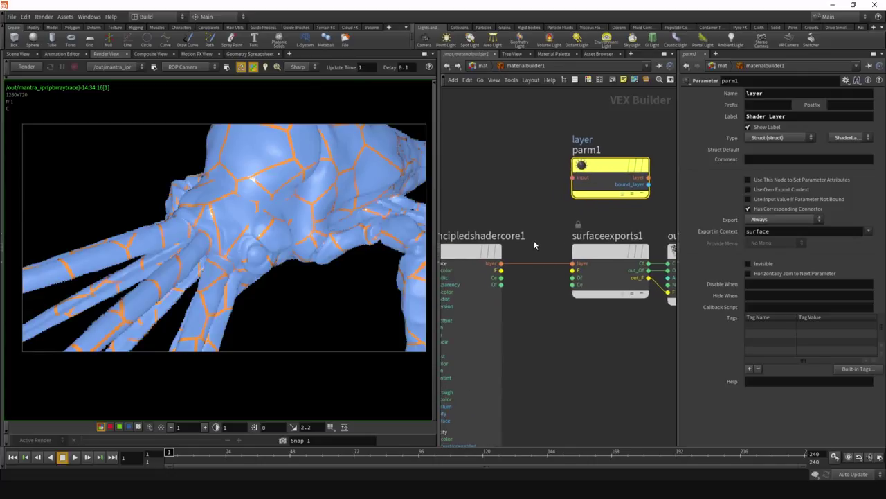
pyautogui.click(501, 264)
pyautogui.click(574, 179)
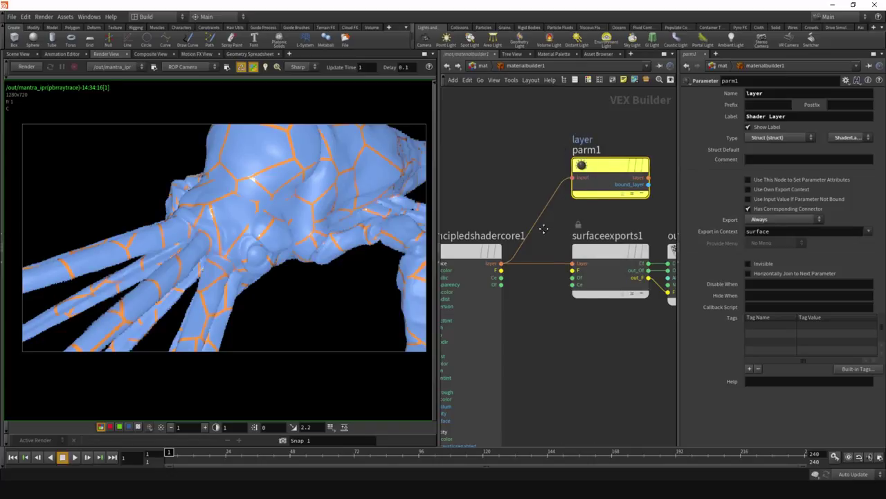
pyautogui.scroll(-3, 545, 228)
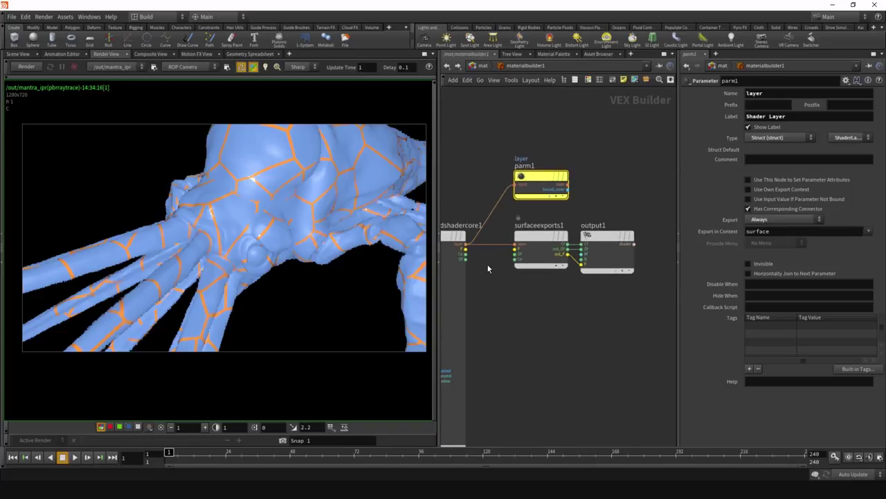
pyautogui.scroll(3, 488, 269)
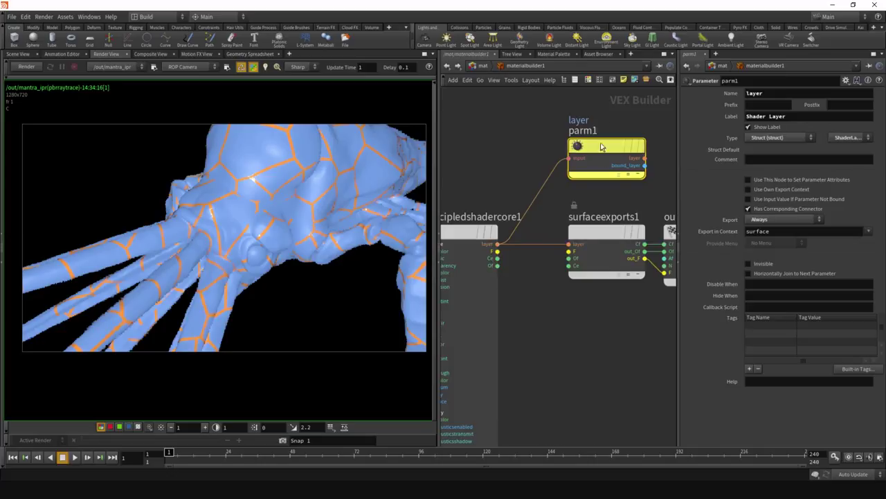
pyautogui.moveTo(601, 147)
pyautogui.mouseDown()
pyautogui.moveTo(610, 148)
pyautogui.moveTo(601, 144)
pyautogui.mouseUp()
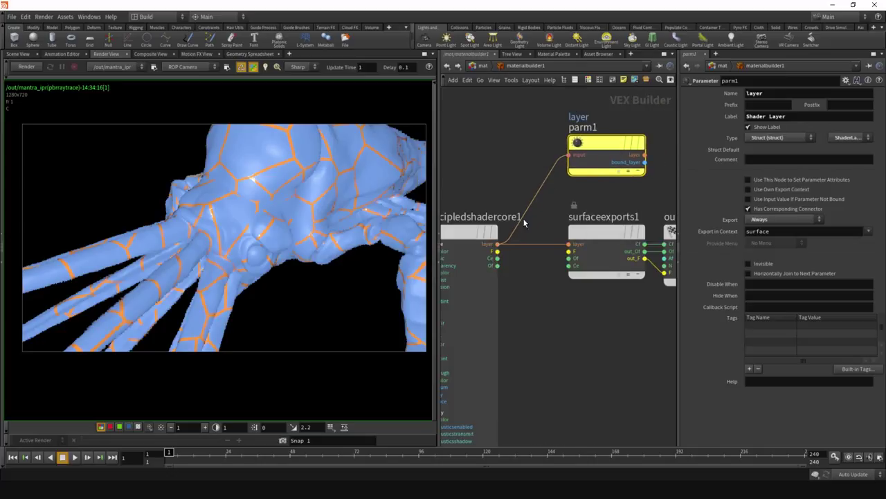
# Review the Principled Shader Core and layer Parameter nodes and the connection between them
pyautogui.scroll(-5, 492, 256)
pyautogui.scroll(4, 516, 247)
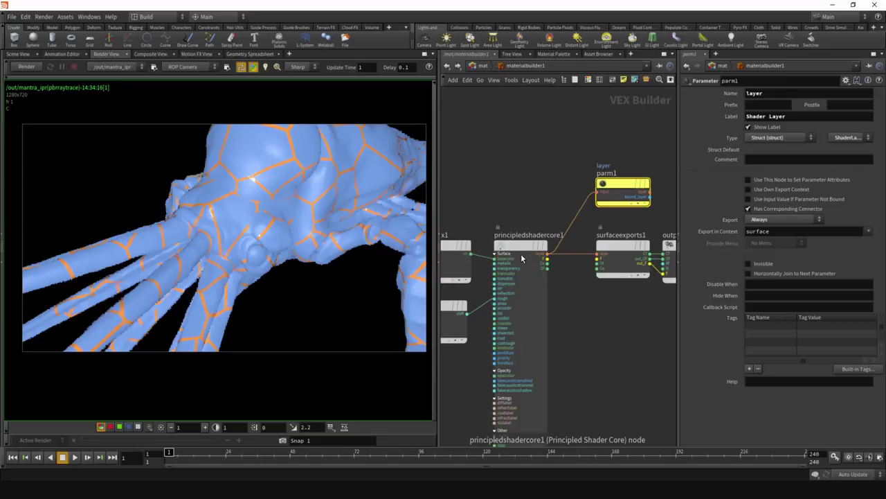
pyautogui.click(513, 245)
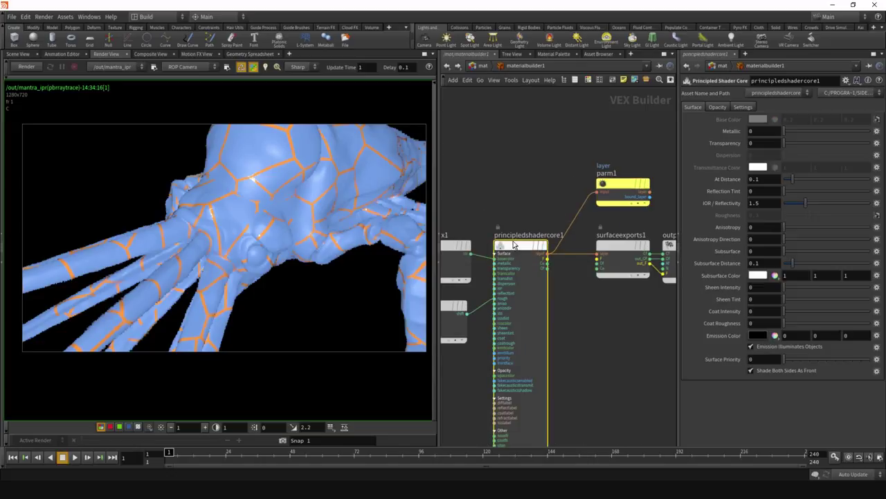
pyautogui.scroll(-3, 555, 203)
pyautogui.click(558, 213)
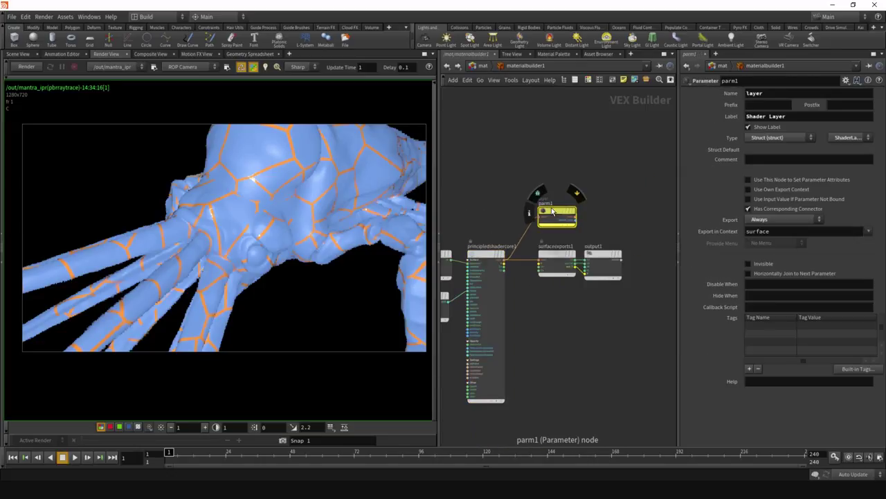
pyautogui.scroll(-2, 558, 215)
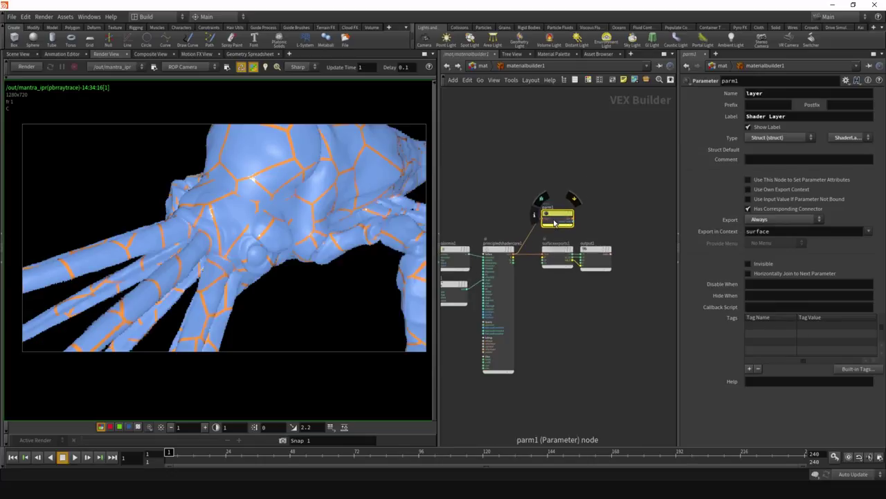
pyautogui.scroll(2, 554, 222)
pyautogui.scroll(2, 547, 225)
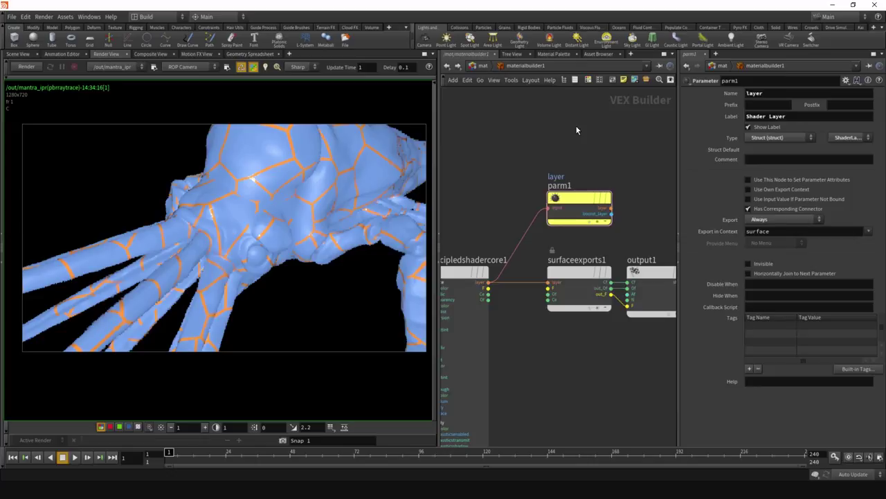
pyautogui.press('Tab')
pyautogui.write('bindexp')
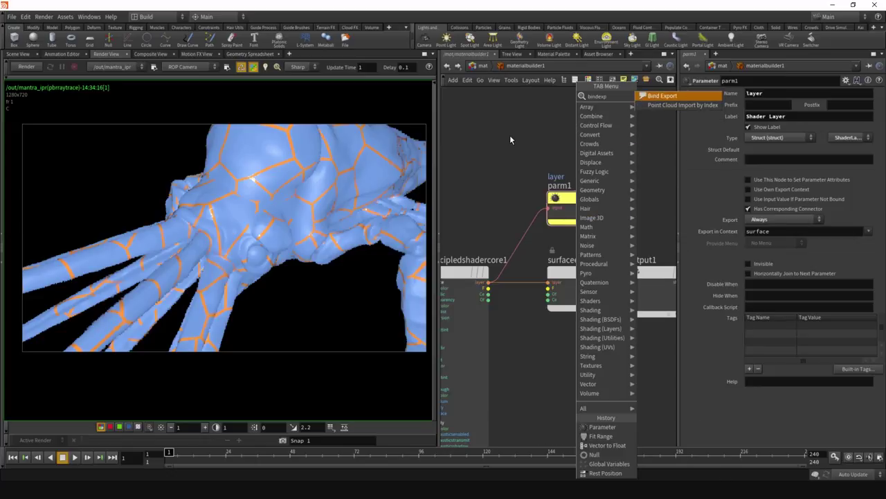
pyautogui.press('Escape')
pyautogui.scroll(-3, 511, 130)
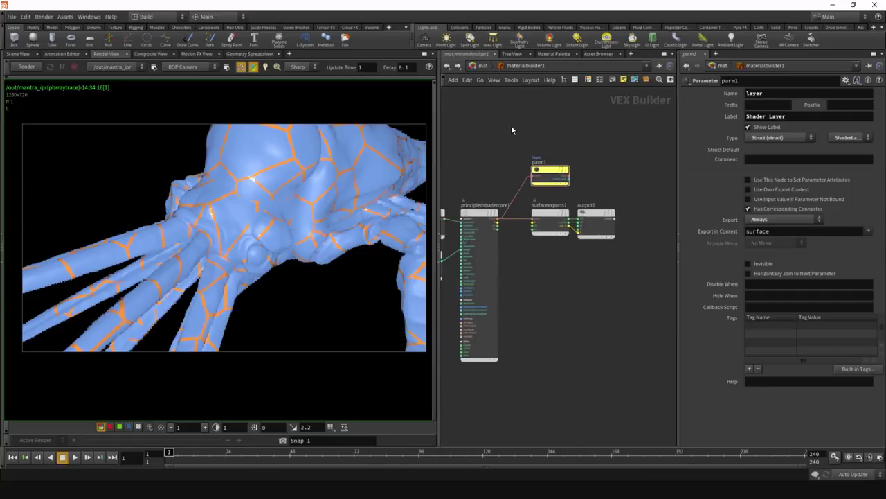
pyautogui.moveTo(512, 130); pyautogui.dragTo(535, 192, button='middle')
pyautogui.scroll(2, 531, 197)
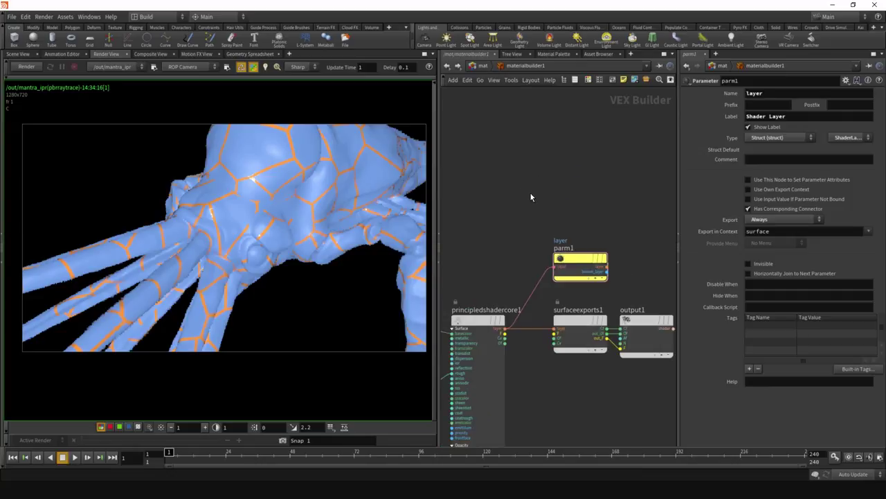
# Compare the Material Builder's parameters and layer output in the mat network with the Parameter node inside it
pyautogui.press('u')
pyautogui.press('u')
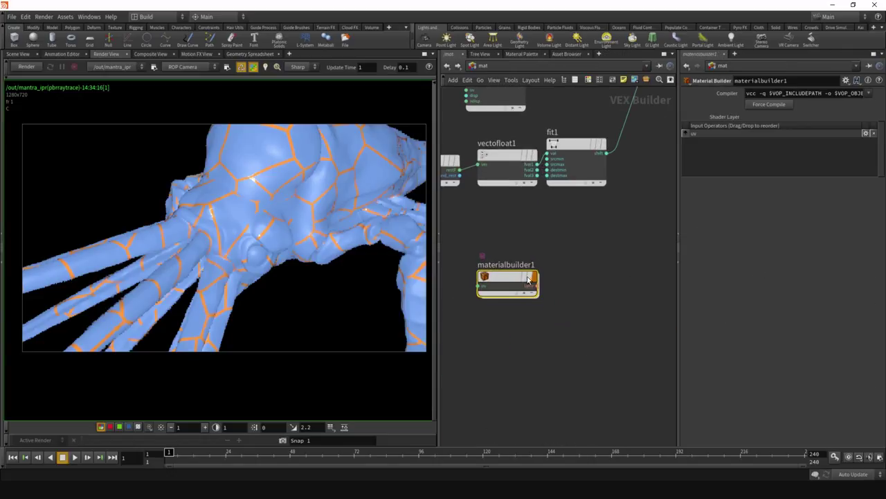
pyautogui.moveTo(530, 280)
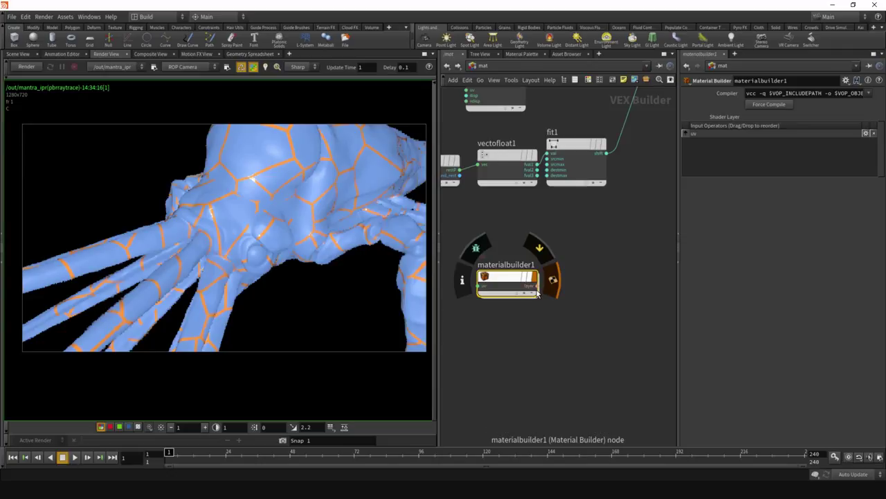
pyautogui.press('i')
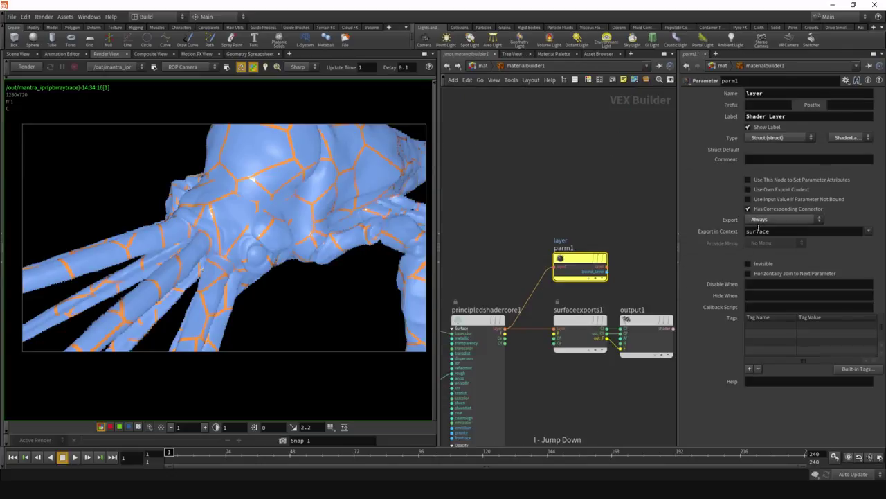
pyautogui.press('u')
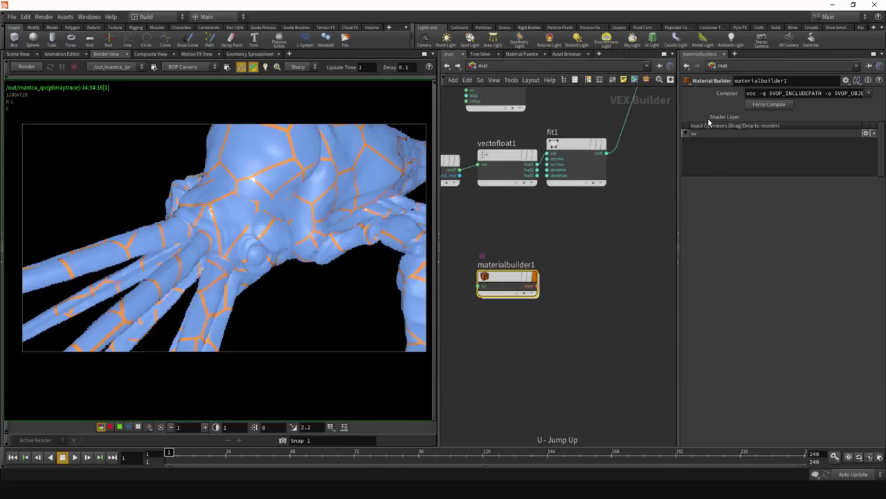
# Make the layer Parameter invisible and return to the Material Builder in the mat network
pyautogui.press('i')
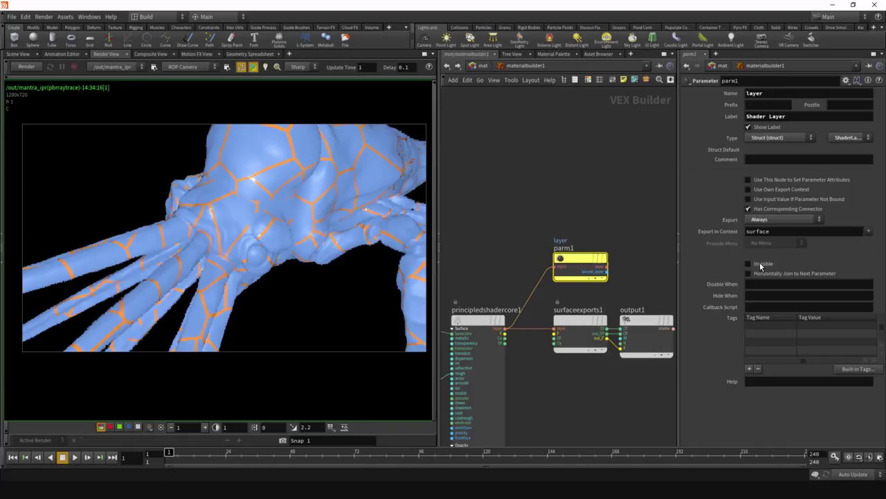
pyautogui.press('u')
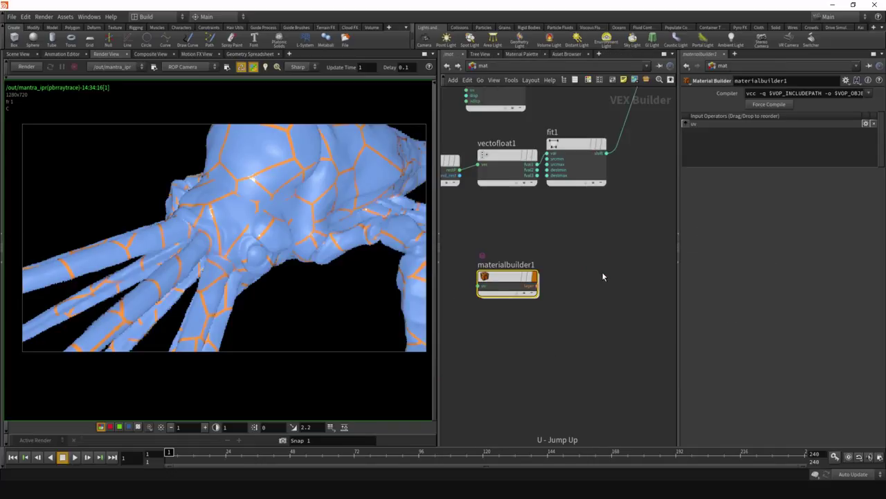
pyautogui.moveTo(557, 297); pyautogui.dragTo(601, 283, button='middle')
pyautogui.scroll(2, 600, 282)
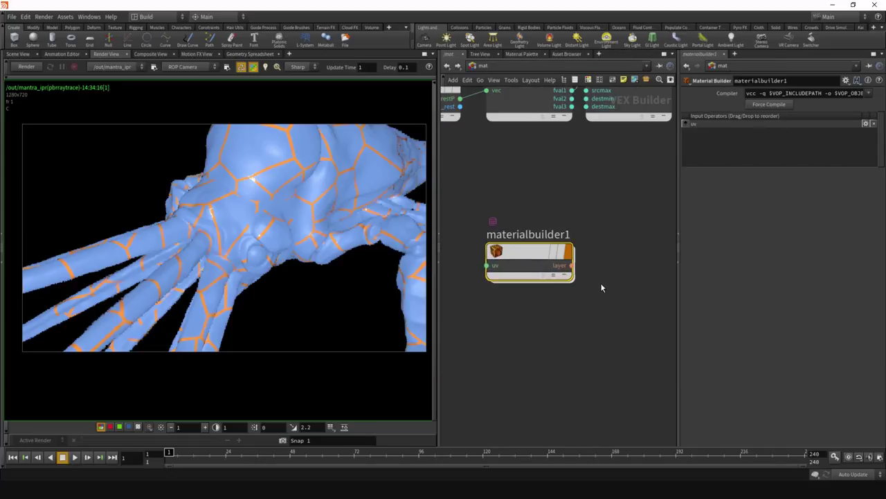
# Assign materialbuilder1 to the model in the render view, restart the render and stop it after a brief check
pyautogui.scroll(-2, 540, 281)
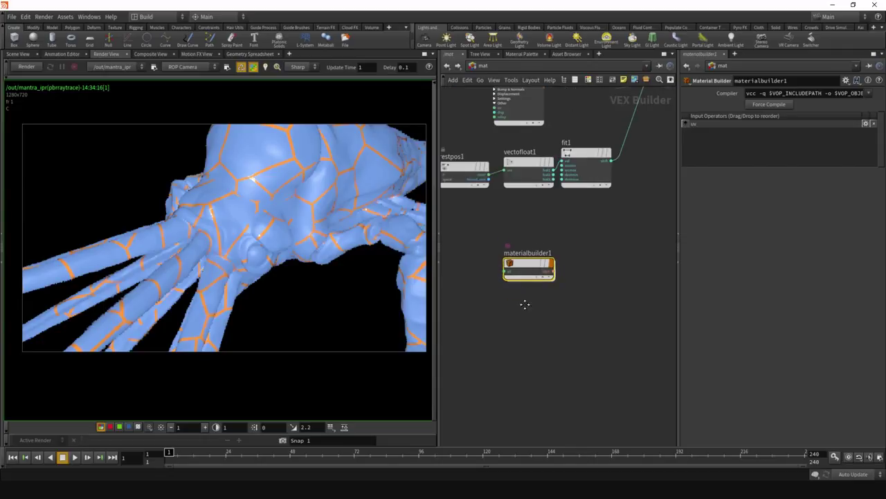
pyautogui.moveTo(524, 302); pyautogui.dragTo(525, 344, button='middle')
pyautogui.moveTo(525, 344); pyautogui.dragTo(525, 333)
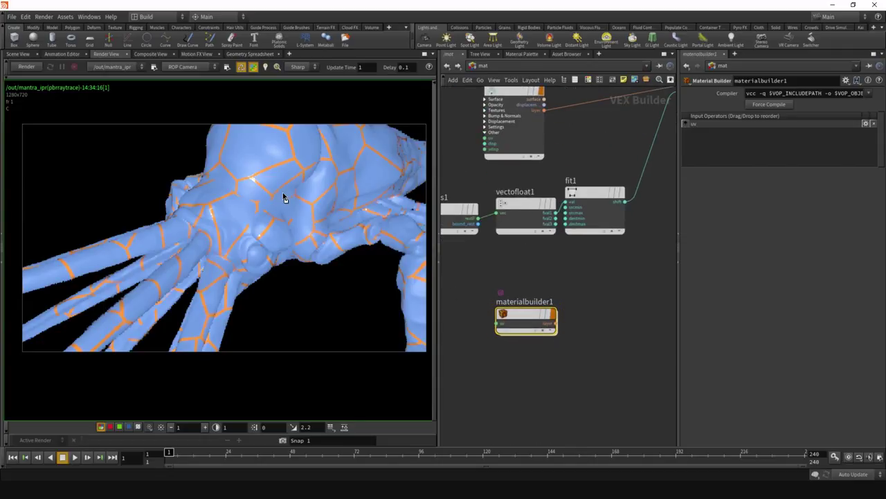
pyautogui.click(26, 67)
pyautogui.moveTo(531, 379); pyautogui.dragTo(534, 289, button='middle')
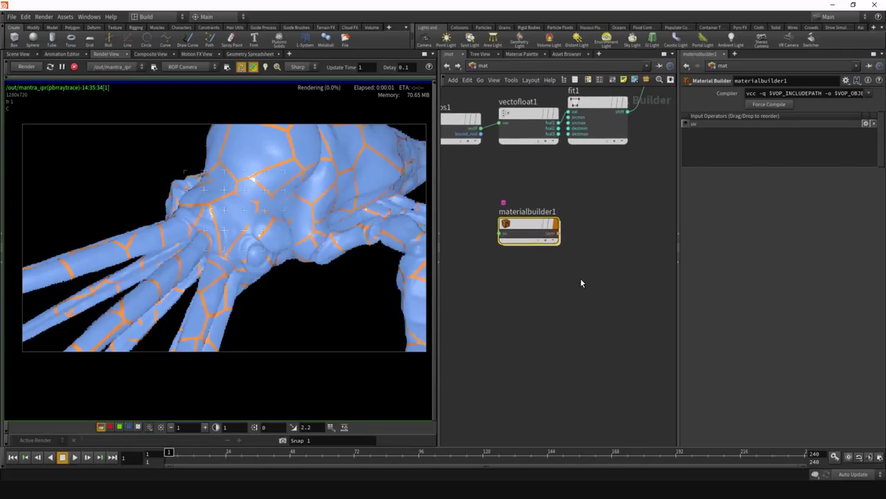
pyautogui.click(74, 67)
# Duplicate the Material Builder and place the copy below the original in the mat network
pyautogui.hotkey('ctrl', 'c')
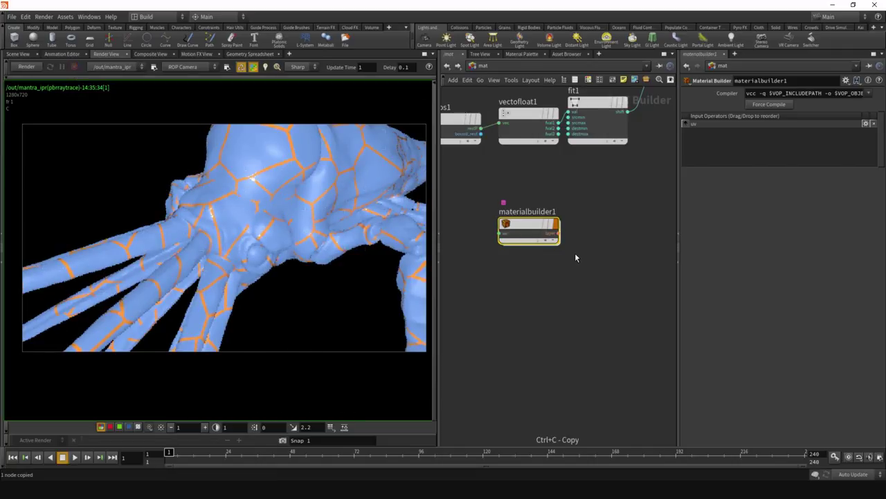
pyautogui.hotkey('ctrl', 'v')
pyautogui.moveTo(575, 258); pyautogui.dragTo(524, 323)
# Open the duplicated Material Builder and delete the pattern, color mix and fit nodes feeding its Principled Shader Core
pyautogui.doubleClick(523, 325)
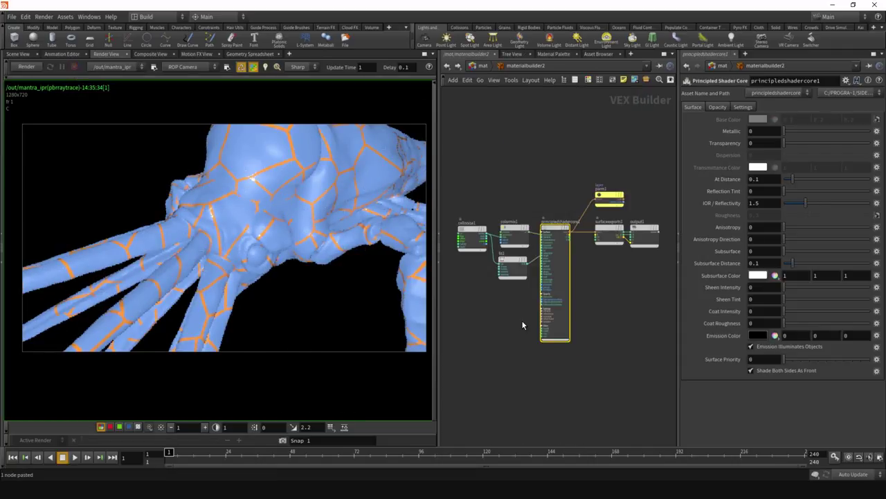
pyautogui.moveTo(523, 325); pyautogui.dragTo(562, 347, button='middle')
pyautogui.scroll(4, 569, 344)
pyautogui.moveTo(583, 343); pyautogui.dragTo(509, 182)
pyautogui.press('Delete')
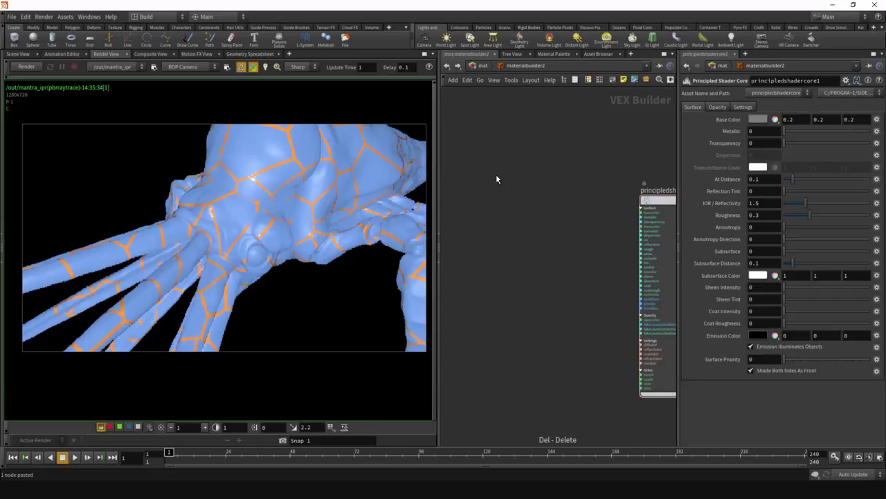
# Add a Checkered pattern node and place it well before the Principled Shader Core, leaving room for another node
pyautogui.press('Tab')
pyautogui.write('check')
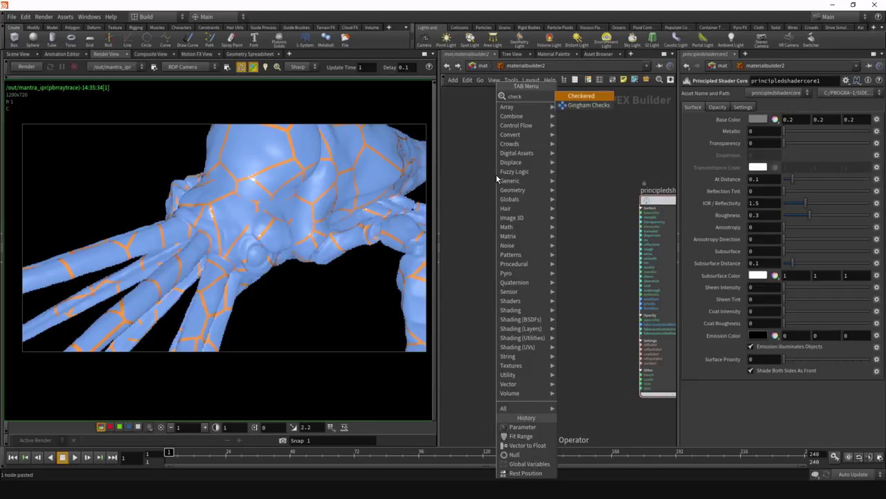
pyautogui.press('Return')
pyautogui.click(547, 223)
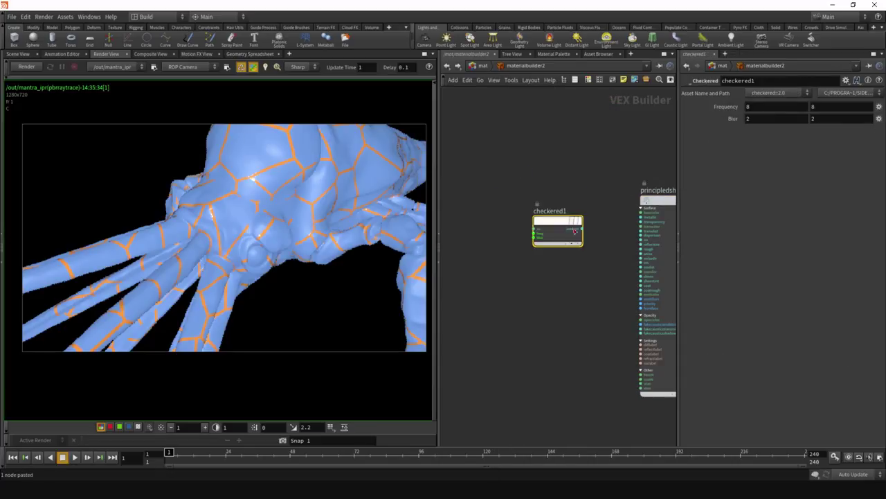
pyautogui.moveTo(597, 244); pyautogui.dragTo(569, 239, button='middle')
pyautogui.moveTo(518, 221); pyautogui.dragTo(477, 211)
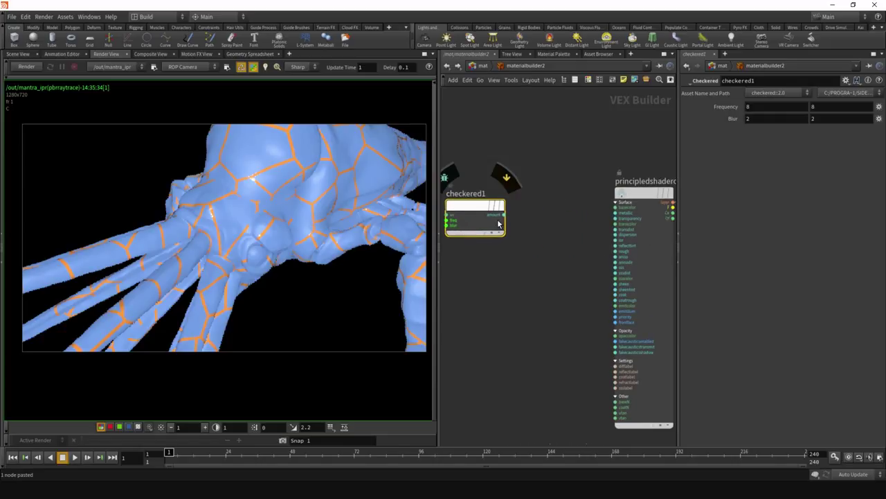
# Add a Color Mix node between the Checkered node and the shader core, and connect the Checkered amount to its bias
pyautogui.press('Tab')
pyautogui.write('colo')
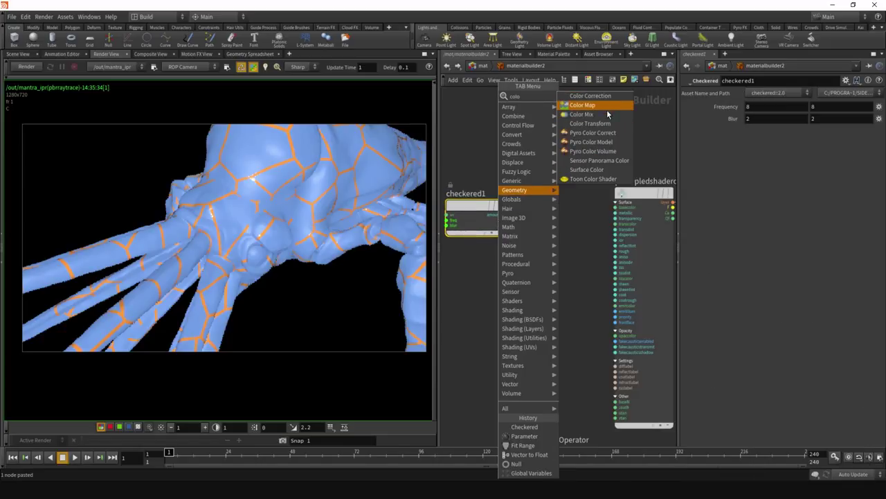
pyautogui.click(608, 114)
pyautogui.click(559, 196)
pyautogui.click(504, 214)
pyautogui.click(532, 215)
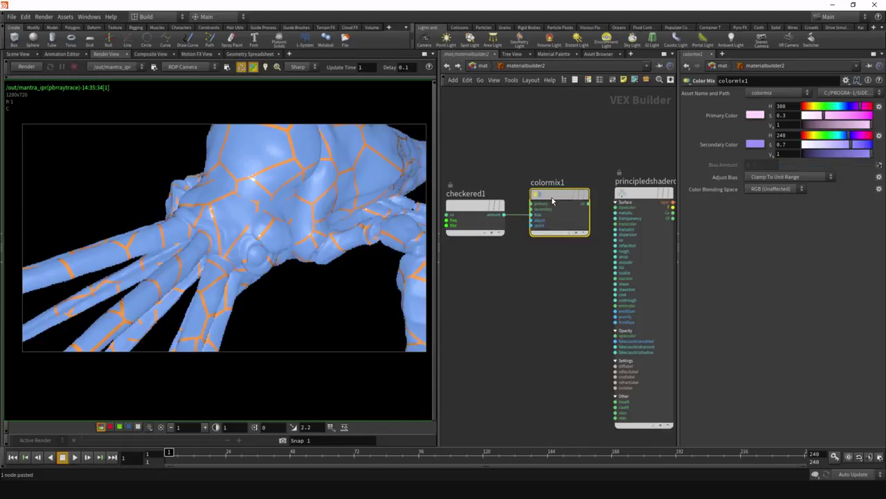
pyautogui.moveTo(552, 201); pyautogui.dragTo(545, 212)
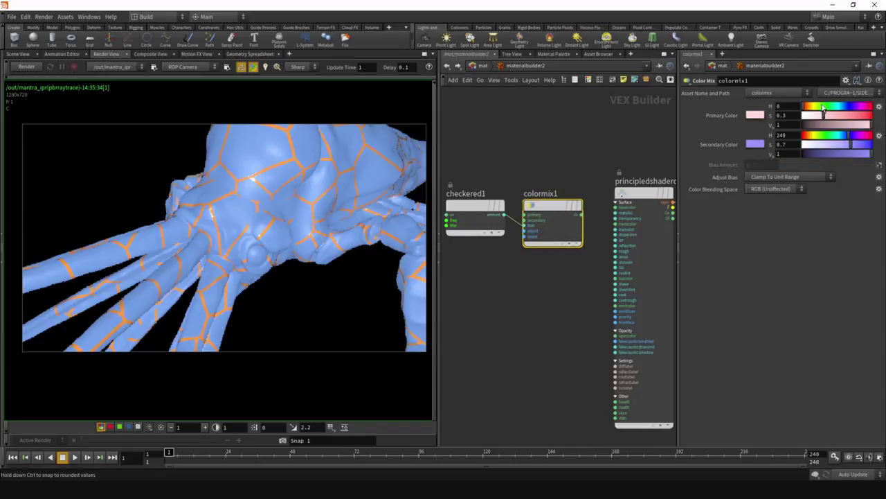
# Set the Color Mix primary color to orange (hue 19, saturation 0.852) and connect its output to the shader core's base color
pyautogui.moveTo(823, 106); pyautogui.dragTo(862, 117)
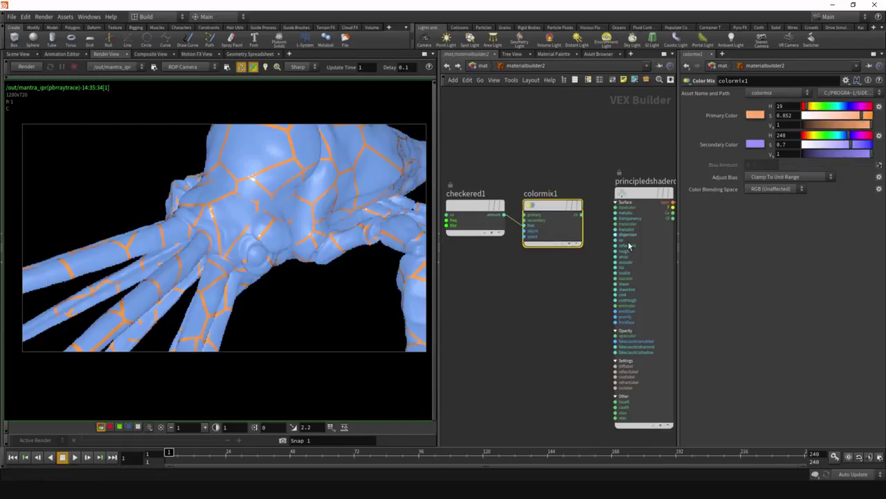
pyautogui.click(581, 214)
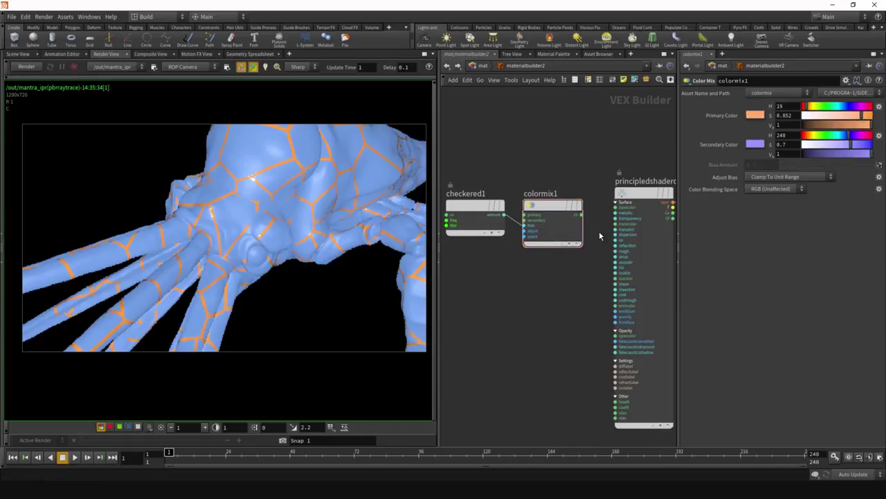
pyautogui.click(629, 206)
# Set the Checkered node's frequency to 20 in both directions
pyautogui.scroll(-1, 568, 288)
pyautogui.click(495, 221)
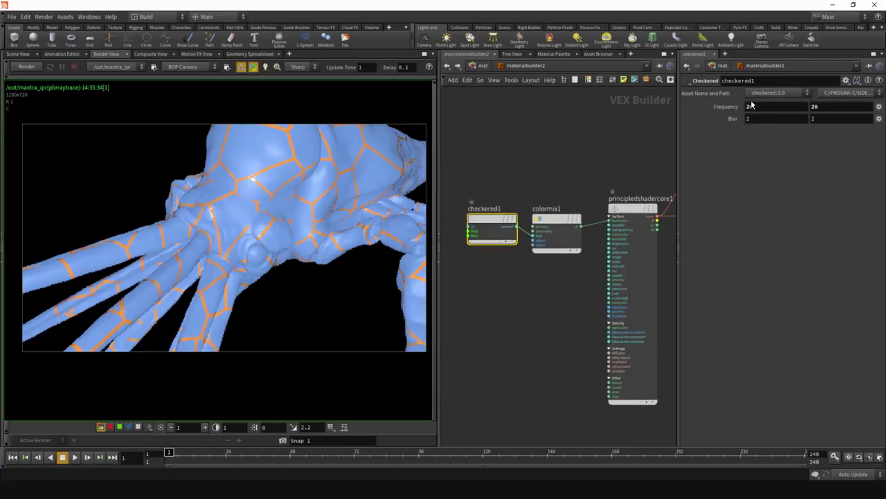
# Return to the mat network, assign materialbuilder2 to the model and render it
pyautogui.press('u')
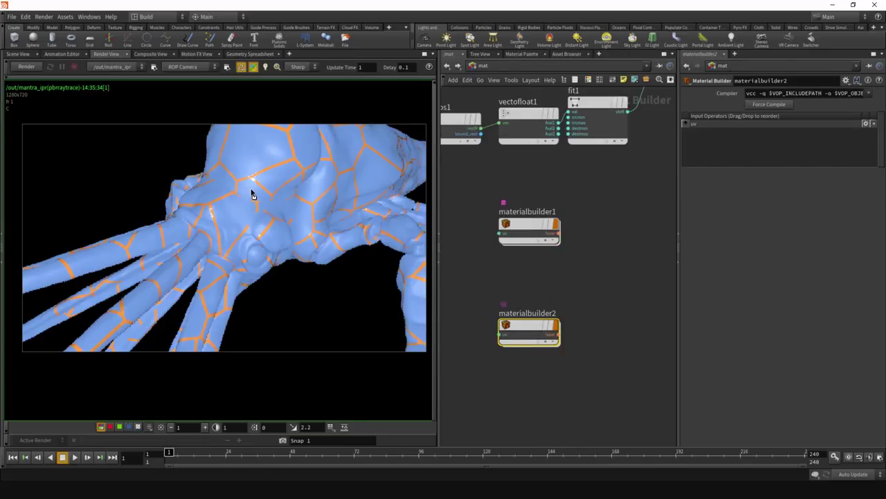
pyautogui.click(27, 67)
pyautogui.scroll(-4, 538, 297)
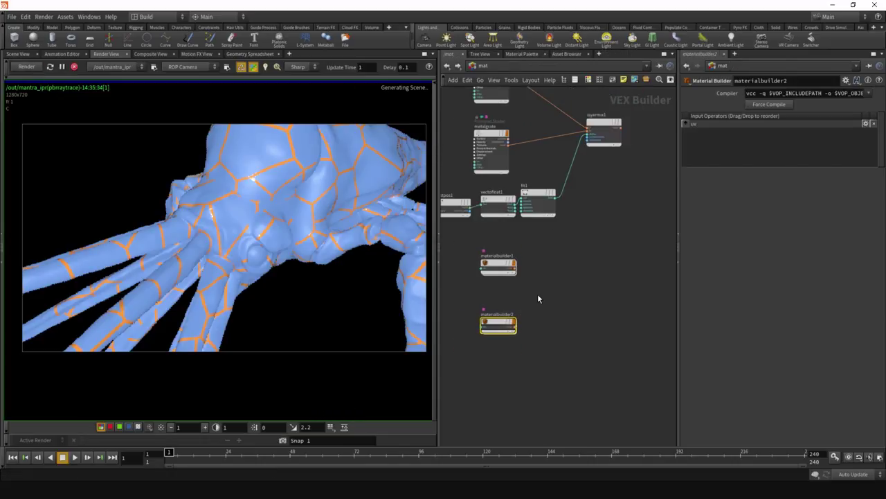
# Duplicate the layermix1 node and place the copy beside the two Material Builders
pyautogui.moveTo(649, 251); pyautogui.dragTo(615, 168)
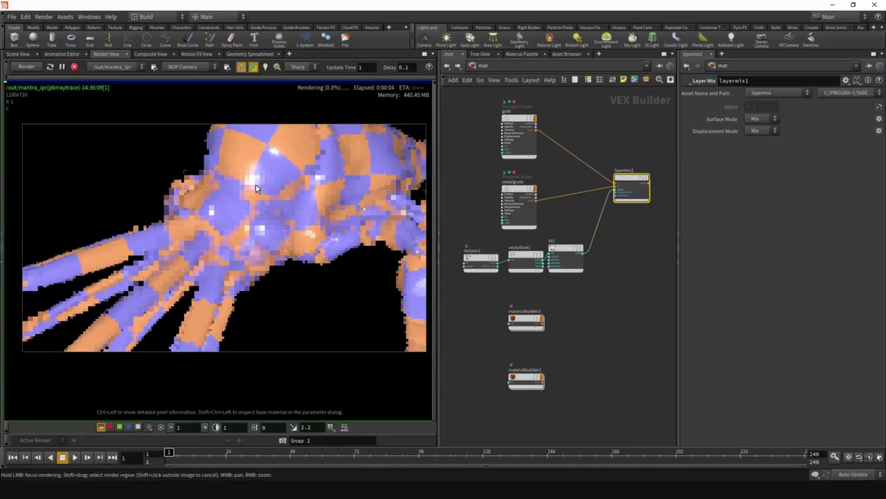
pyautogui.hotkey('ctrl', 'c')
pyautogui.hotkey('ctrl', 'v')
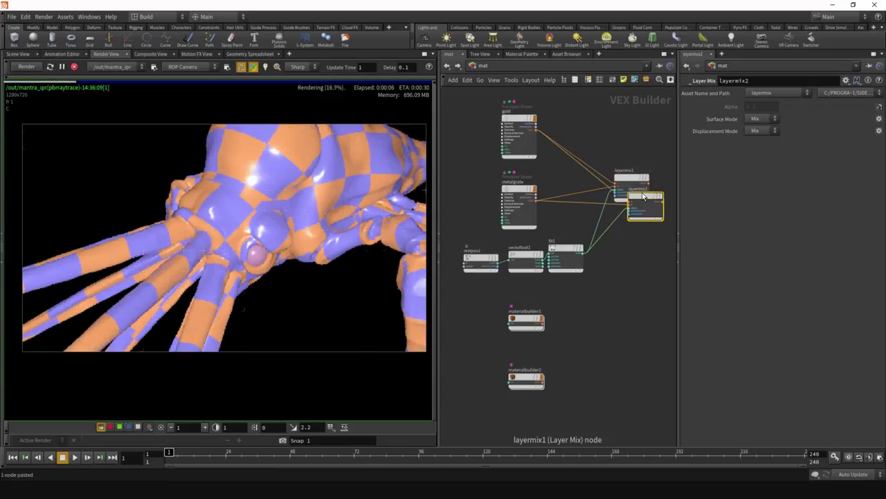
pyautogui.moveTo(640, 207); pyautogui.dragTo(643, 313)
# Connect the layers of materialbuilder1 and materialbuilder2 to inputs A and B of layermix2, and assign layermix2 to the model
pyautogui.scroll(3, 594, 370)
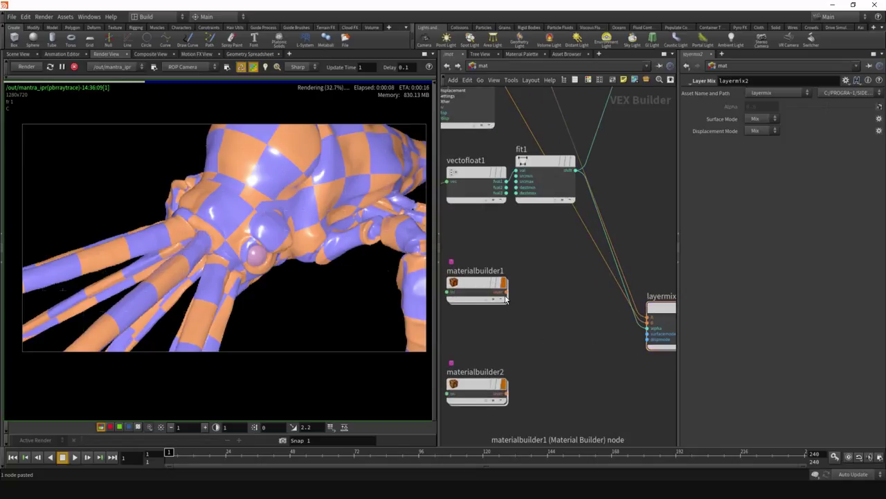
pyautogui.click(648, 316)
pyautogui.click(506, 394)
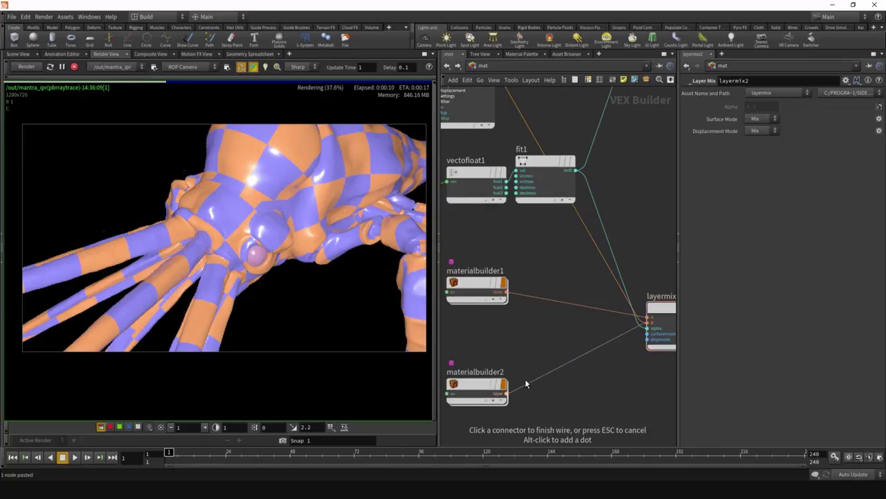
pyautogui.click(648, 322)
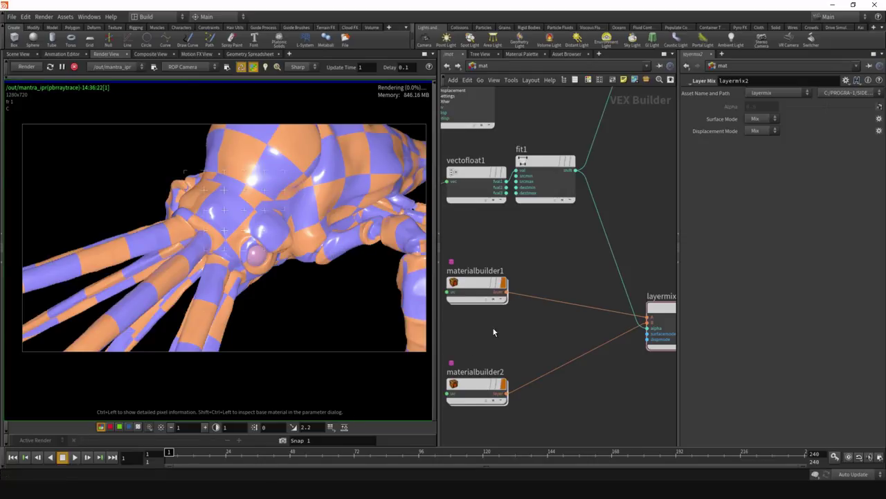
# Review the layered render and the Fit Range node that drives the alpha of layermix2
pyautogui.moveTo(540, 358); pyautogui.dragTo(538, 330, button='middle')
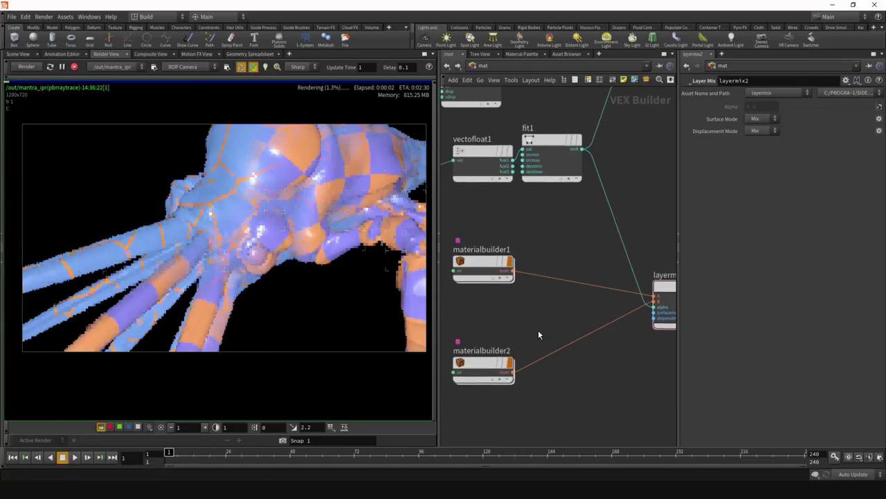
pyautogui.scroll(-4, 535, 313)
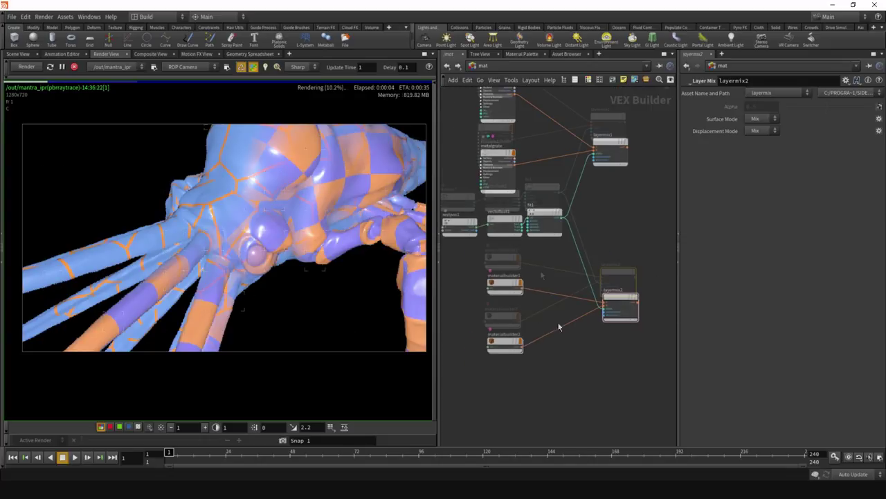
pyautogui.click(543, 197)
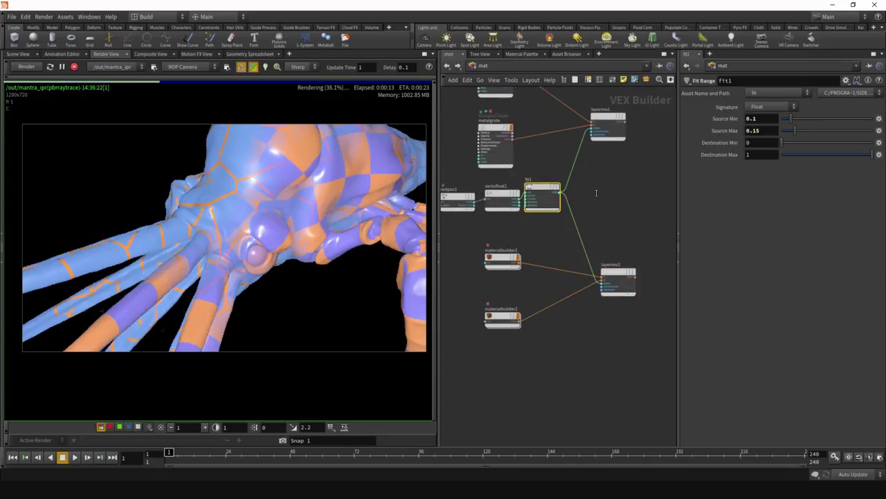
pyautogui.scroll(2, 493, 313)
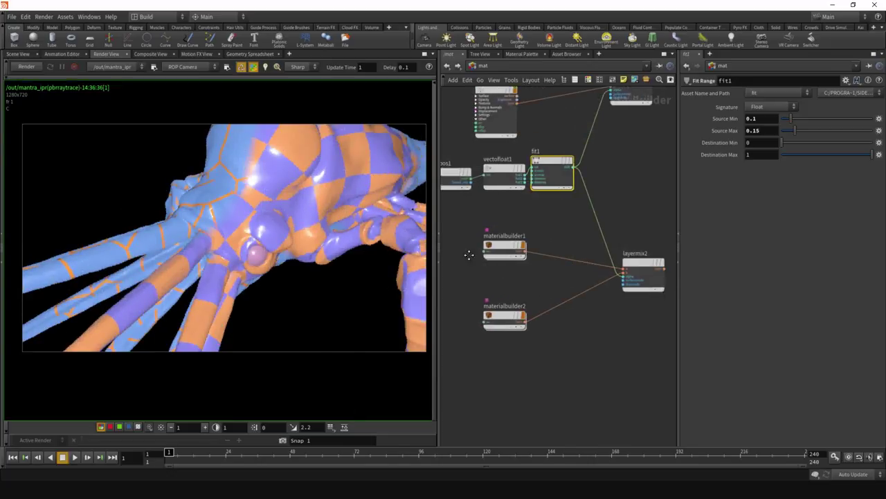
# Open materialbuilder1 and examine its Principled Shader Core and the layer Parameter it feeds
pyautogui.doubleClick(469, 235)
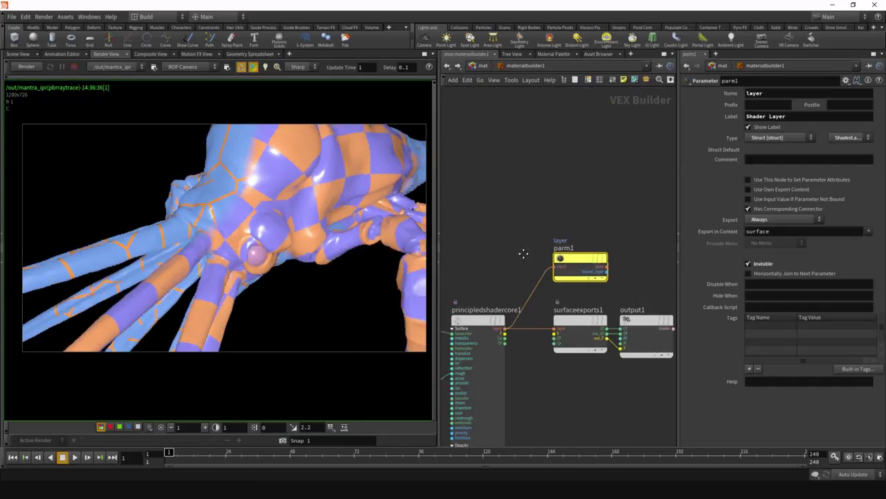
pyautogui.scroll(-3, 561, 196)
pyautogui.moveTo(523, 253); pyautogui.dragTo(563, 241, button='middle')
pyautogui.scroll(1, 561, 239)
pyautogui.moveTo(555, 210); pyautogui.dragTo(555, 201, button='middle')
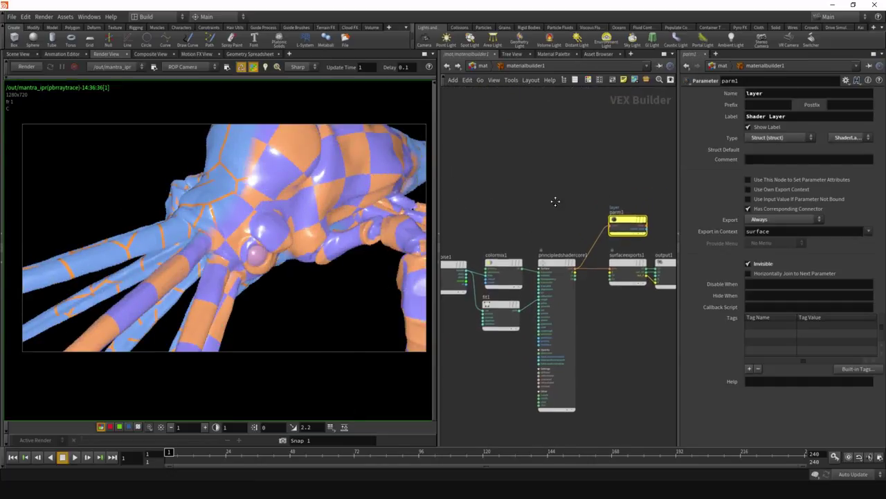
pyautogui.scroll(2, 555, 200)
pyautogui.click(559, 236)
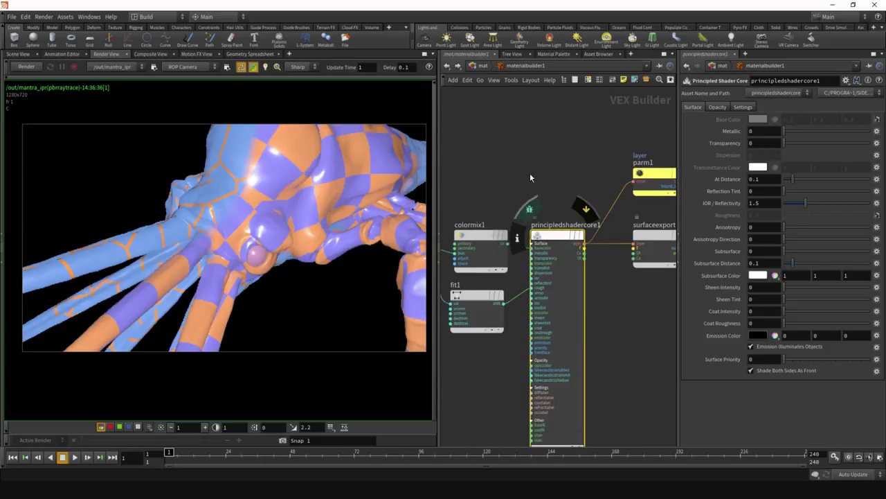
pyautogui.moveTo(534, 147); pyautogui.dragTo(549, 189, button='middle')
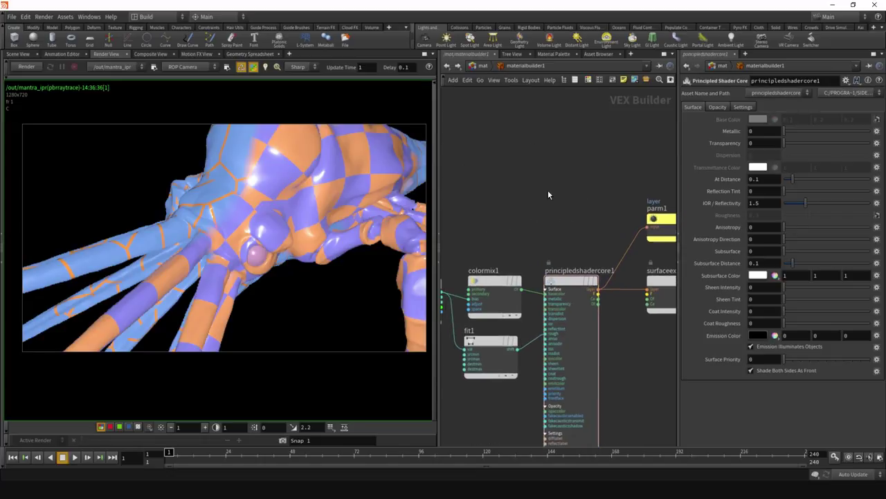
# Add a PBR Diffuse node above the Principled Shader Core and connect its layer output to the layer Parameter's input
pyautogui.press('Tab')
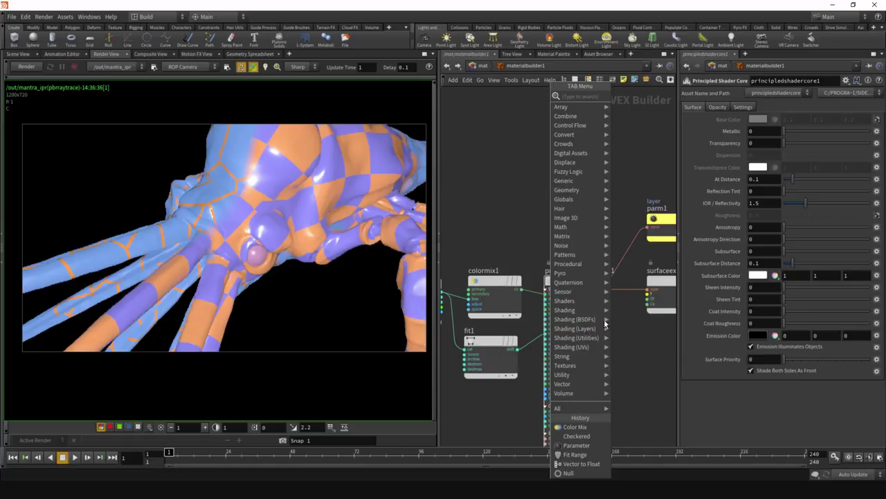
pyautogui.moveTo(585, 319)
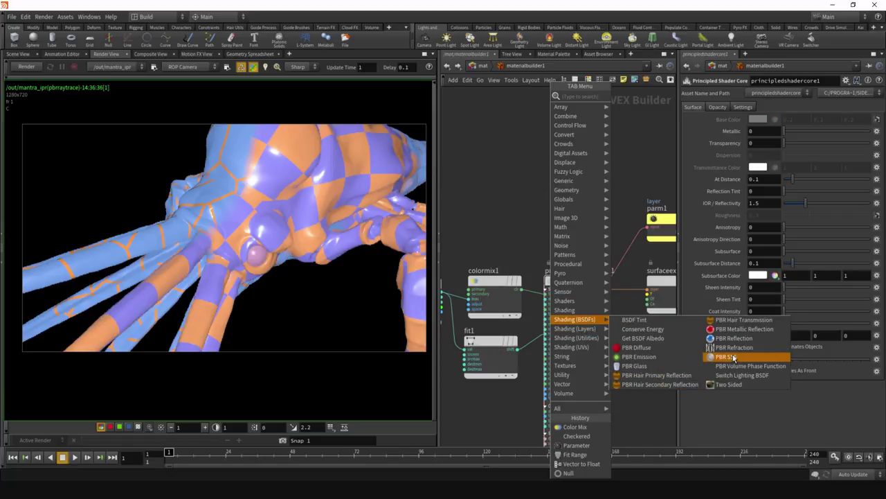
pyautogui.click(675, 349)
pyautogui.click(562, 236)
pyautogui.moveTo(561, 235); pyautogui.dragTo(568, 217)
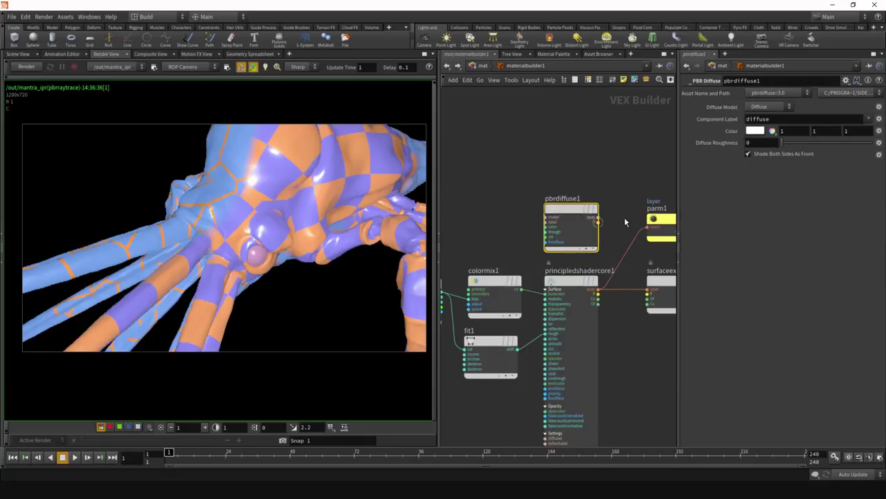
pyautogui.click(596, 220)
pyautogui.click(649, 226)
# Connect the Color Mix output to the PBR Diffuse color, and the Fit Range output to its diffuse roughness
pyautogui.moveTo(523, 265); pyautogui.dragTo(550, 260, button='middle')
pyautogui.click(550, 283)
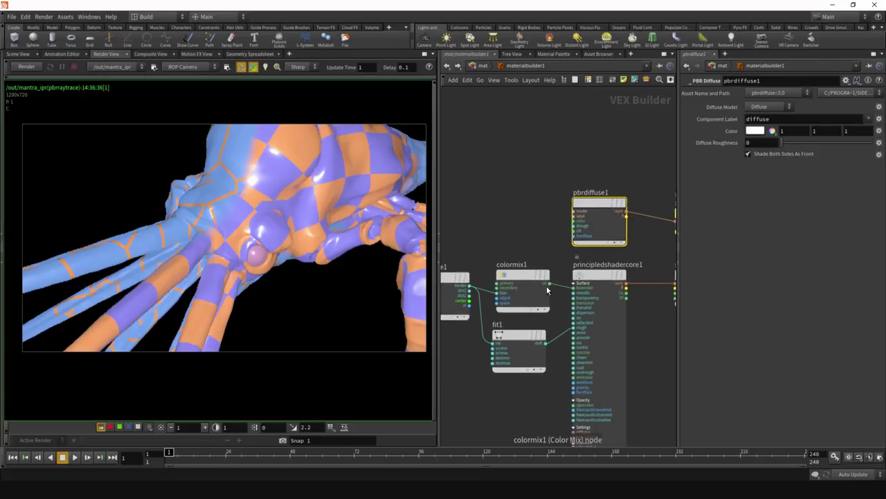
pyautogui.click(579, 220)
pyautogui.click(544, 344)
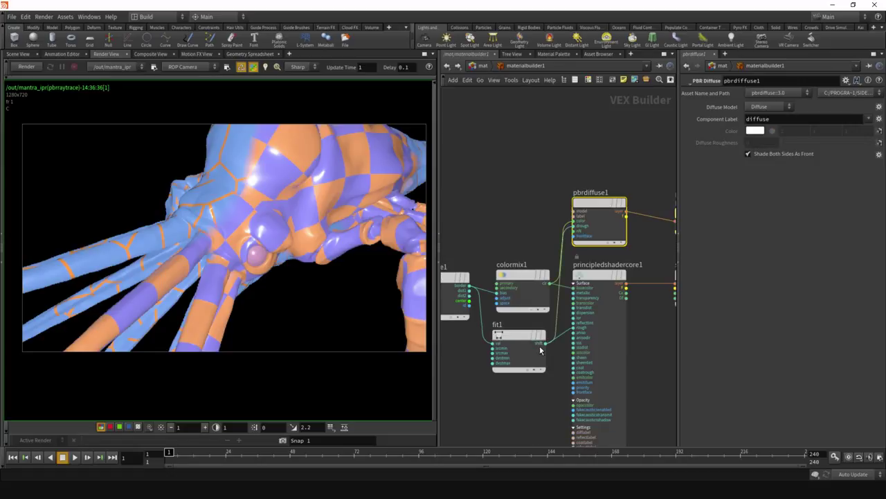
# Delete the Principled Shader Core from the materialbuilder1 network
pyautogui.click(617, 307)
pyautogui.press('Delete')
pyautogui.moveTo(628, 323); pyautogui.dragTo(559, 315, button='middle')
pyautogui.scroll(-1, 578, 310)
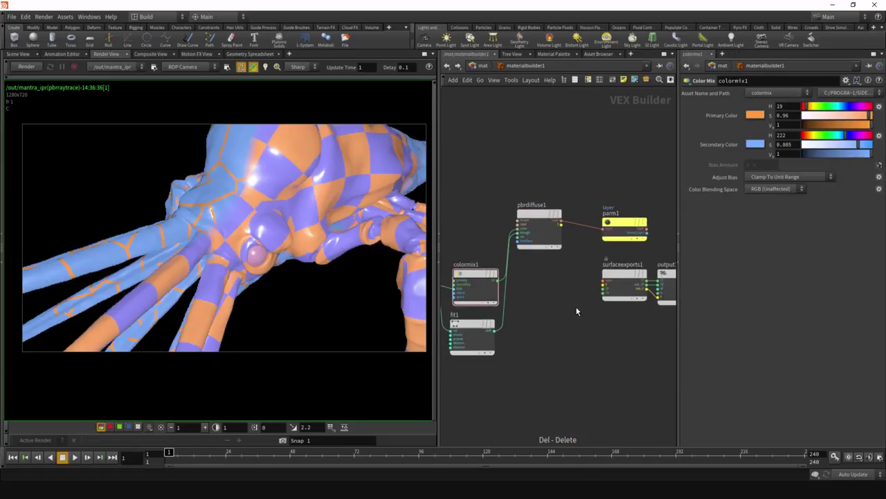
# Connect the PBR Diffuse layer output to the layer input of the Surface Exports node
pyautogui.scroll(2, 568, 268)
pyautogui.click(558, 205)
pyautogui.moveTo(587, 210); pyautogui.dragTo(553, 209, button='middle')
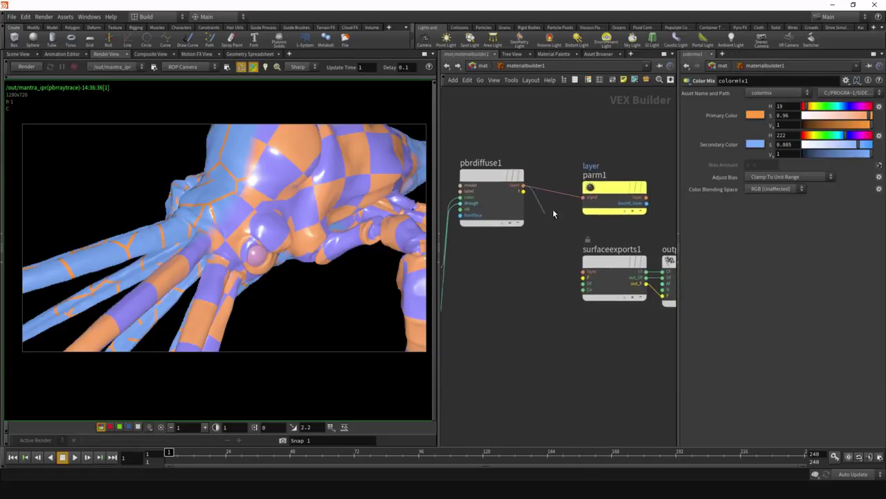
pyautogui.click(586, 272)
pyautogui.moveTo(549, 294); pyautogui.dragTo(479, 317, button='middle')
pyautogui.scroll(-3, 489, 298)
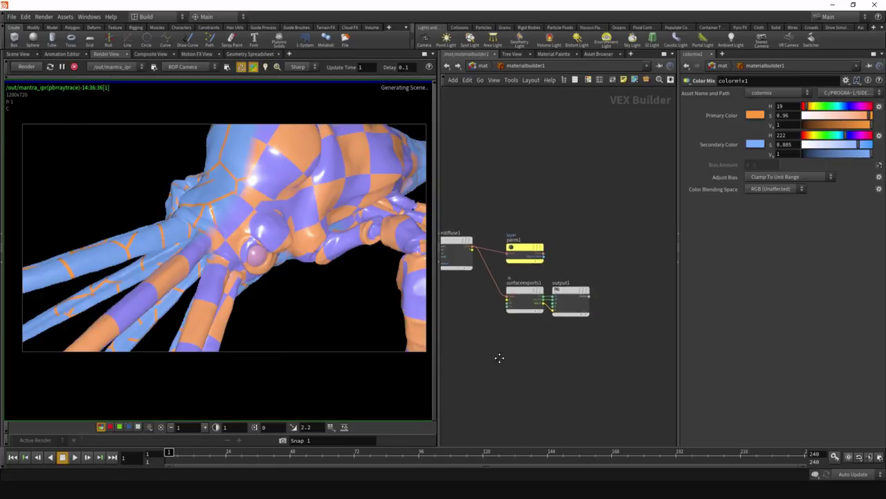
pyautogui.moveTo(499, 358); pyautogui.dragTo(535, 351, button='middle')
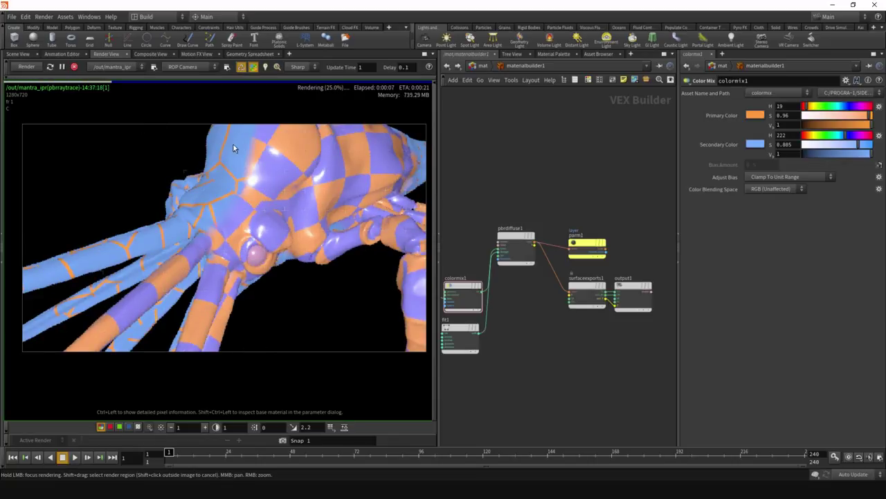
pyautogui.moveTo(502, 211); pyautogui.dragTo(539, 203, button='middle')
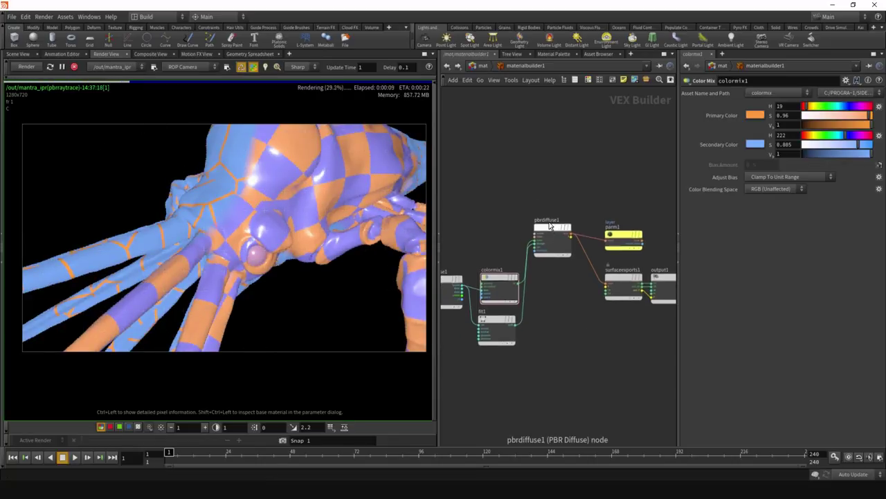
# Lower the PBR Diffuse node and move the layer Parameter, Surface Exports and Output nodes away from it to make room
pyautogui.moveTo(551, 225); pyautogui.dragTo(554, 295)
pyautogui.moveTo(605, 341); pyautogui.dragTo(492, 318, button='middle')
pyautogui.moveTo(604, 310); pyautogui.dragTo(494, 183)
pyautogui.moveTo(514, 219); pyautogui.dragTo(607, 244)
pyautogui.click(513, 329)
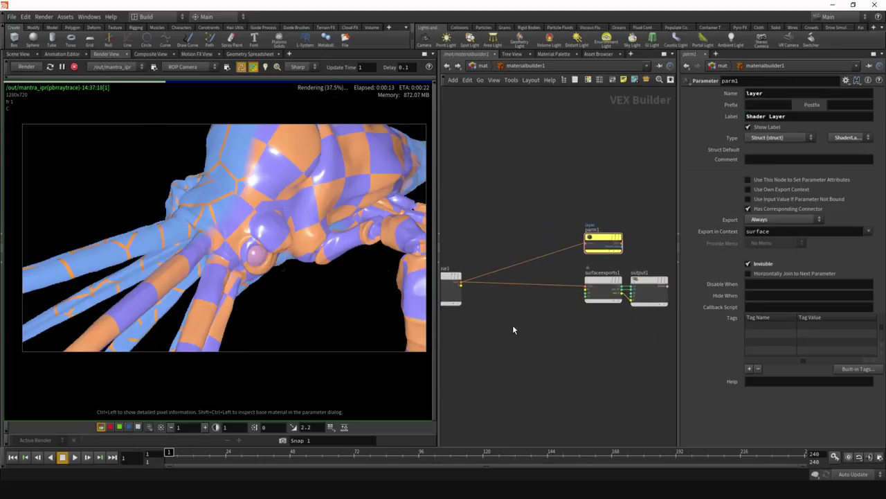
# Insert a PBR Reflection node between PBR Diffuse and the connections to the layer Parameter and Surface Exports
pyautogui.moveTo(513, 330); pyautogui.dragTo(589, 291, button='middle')
pyautogui.scroll(3, 548, 251)
pyautogui.press('Tab')
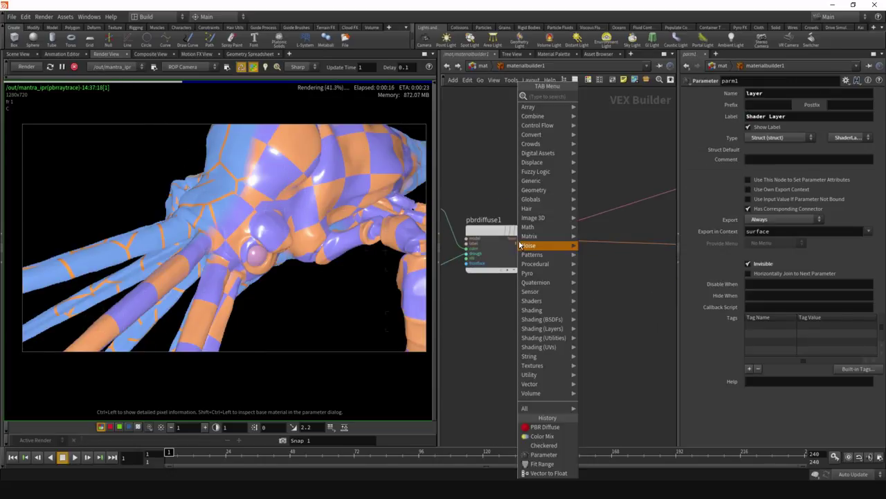
pyautogui.moveTo(554, 321)
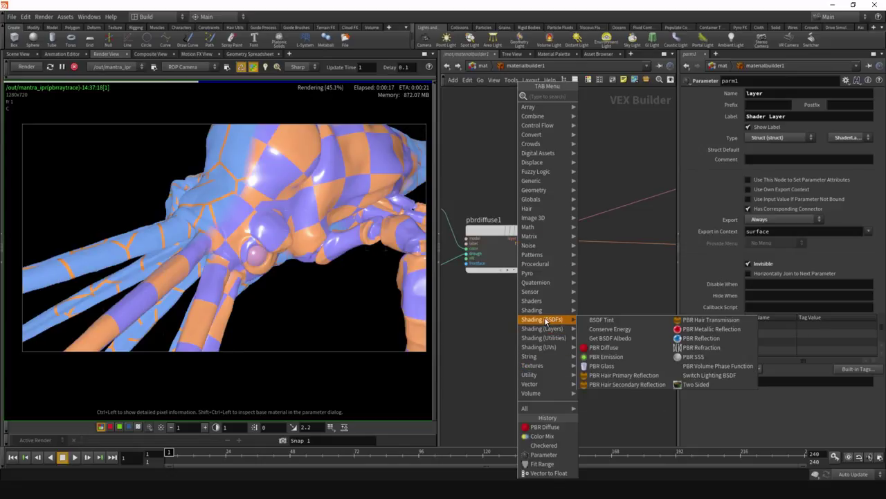
pyautogui.click(706, 342)
pyautogui.click(566, 235)
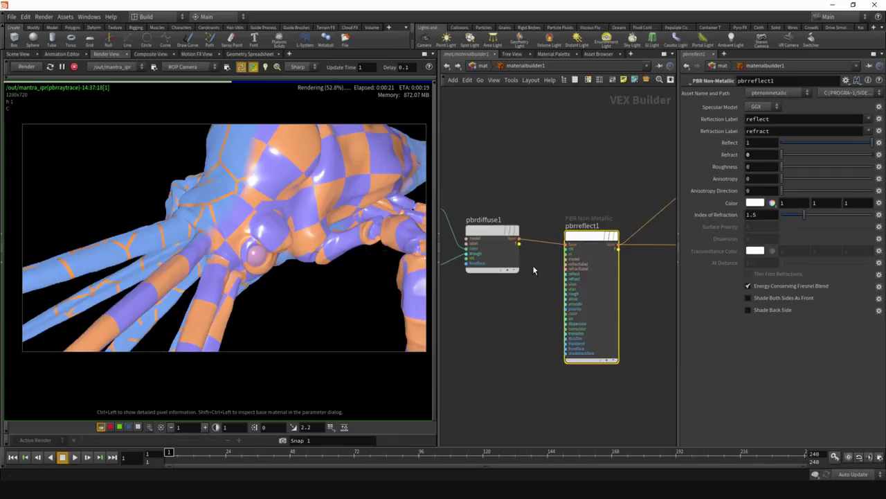
# Examine the PBR Reflection node's inputs and the base layer it receives from PBR Diffuse
pyautogui.moveTo(538, 297); pyautogui.dragTo(518, 309, button='middle')
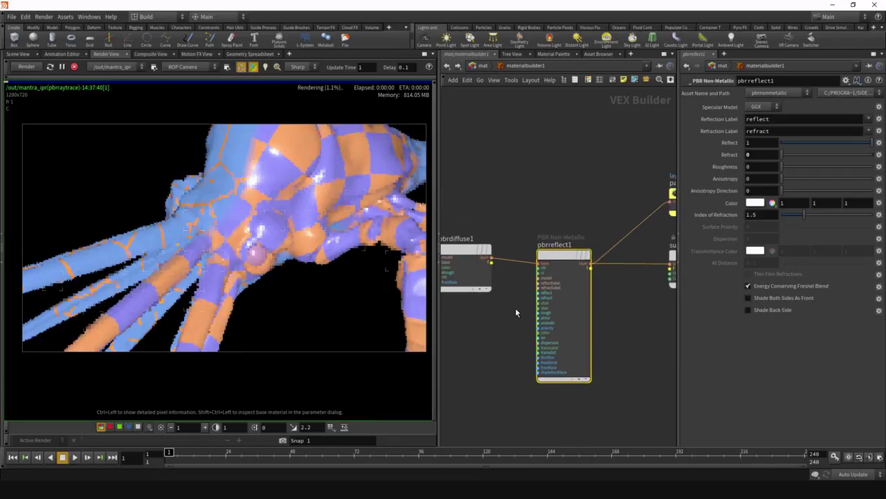
pyautogui.scroll(1, 517, 308)
pyautogui.moveTo(565, 284); pyautogui.dragTo(541, 278)
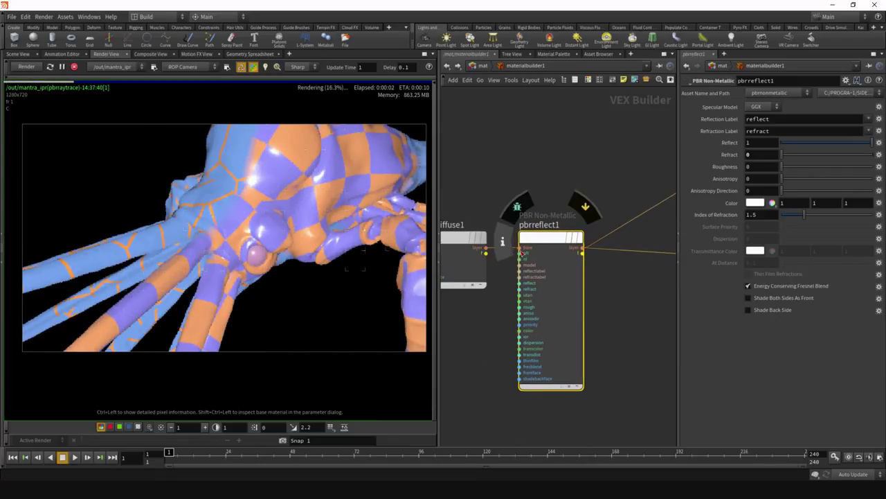
pyautogui.moveTo(463, 325); pyautogui.dragTo(487, 315, button='middle')
pyautogui.scroll(1, 524, 325)
pyautogui.click(532, 326)
pyautogui.scroll(-1, 487, 315)
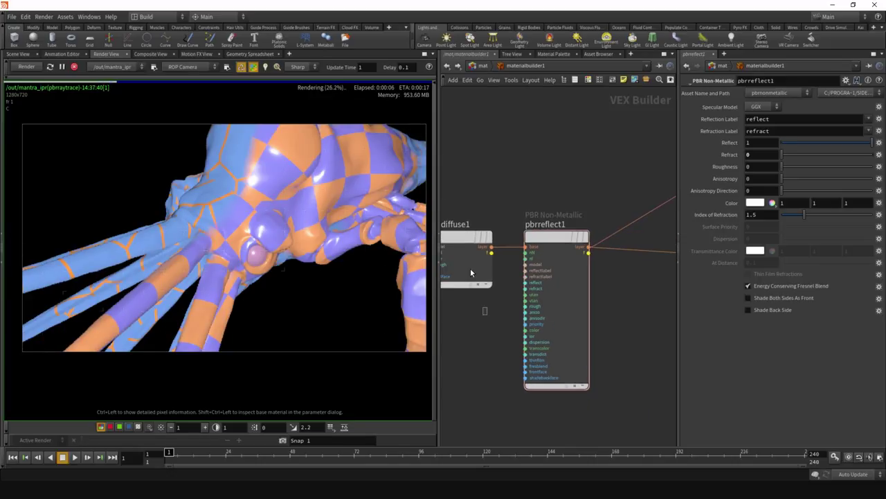
pyautogui.click(471, 270)
pyautogui.click(537, 305)
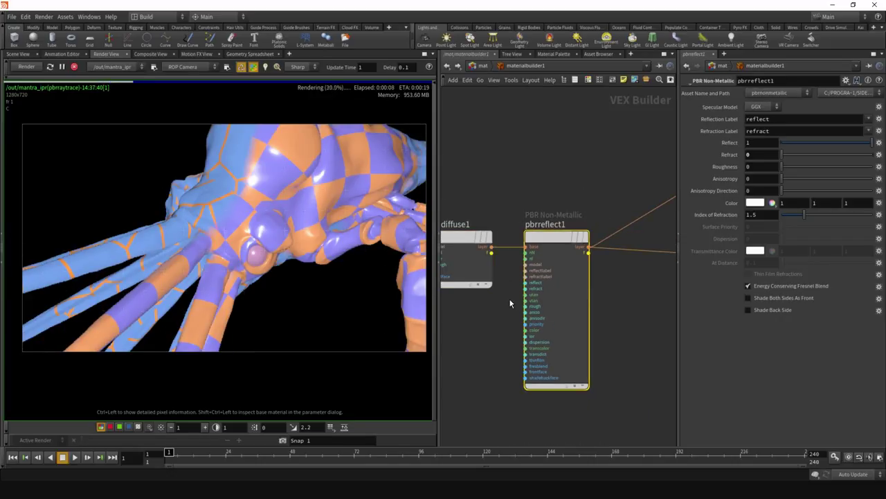
pyautogui.click(553, 238)
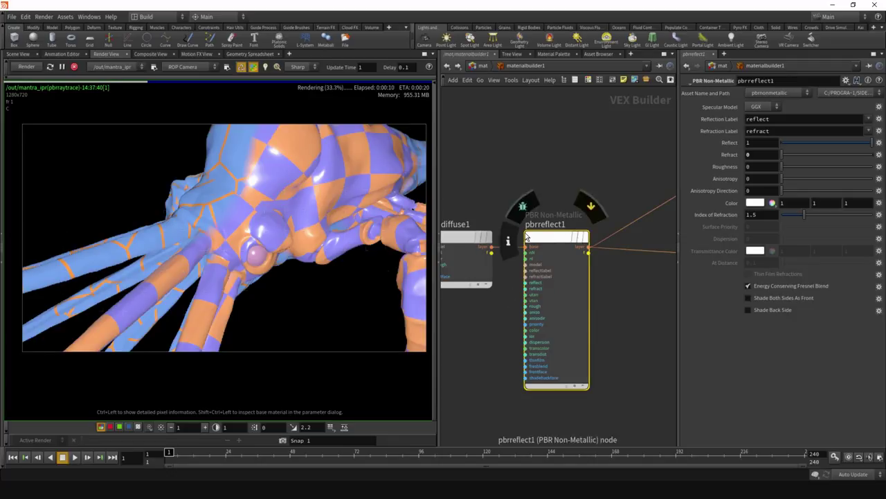
pyautogui.moveTo(496, 302); pyautogui.dragTo(534, 315, button='middle')
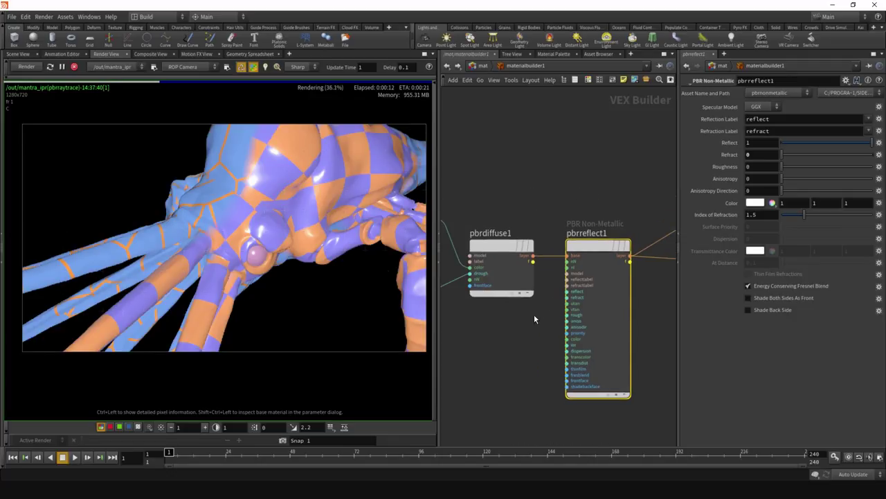
pyautogui.click(537, 314)
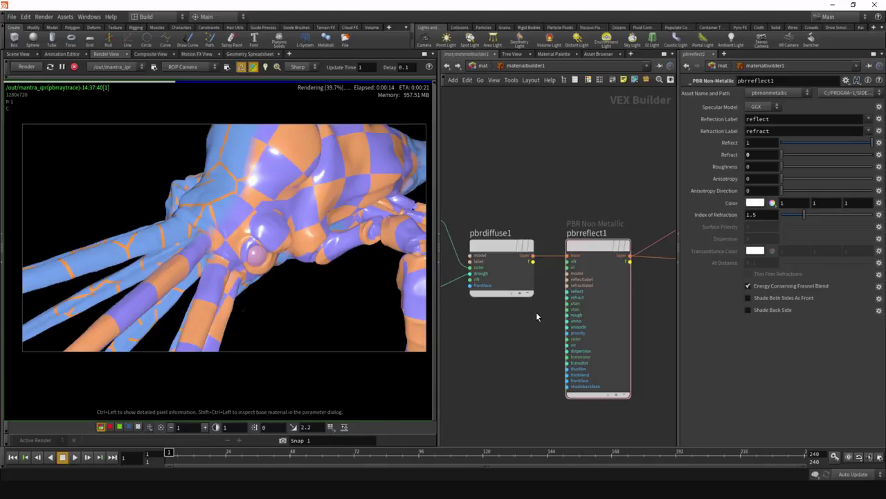
pyautogui.moveTo(593, 246)
pyautogui.press('Tab')
pyautogui.write('fre')
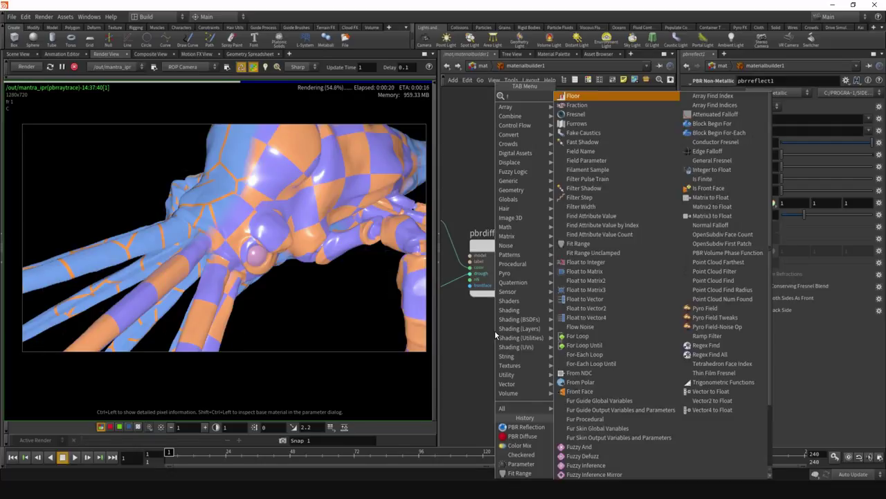
pyautogui.press('Return')
pyautogui.click(495, 335)
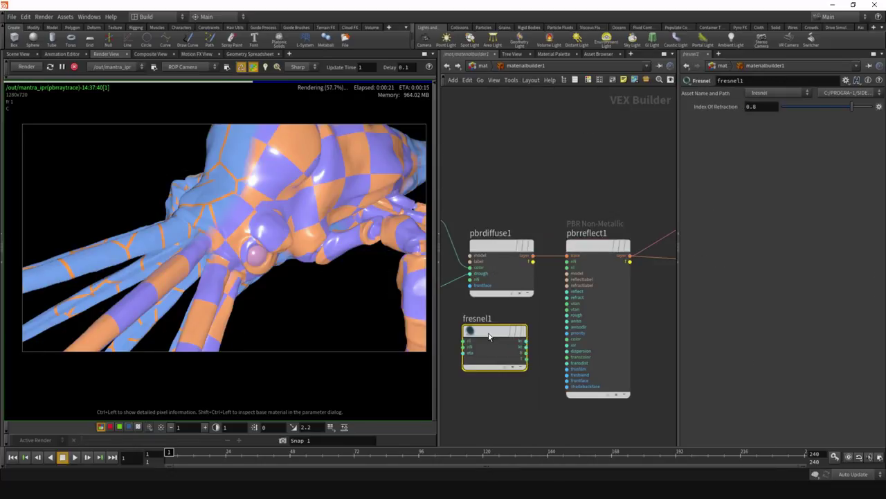
pyautogui.scroll(4, 545, 402)
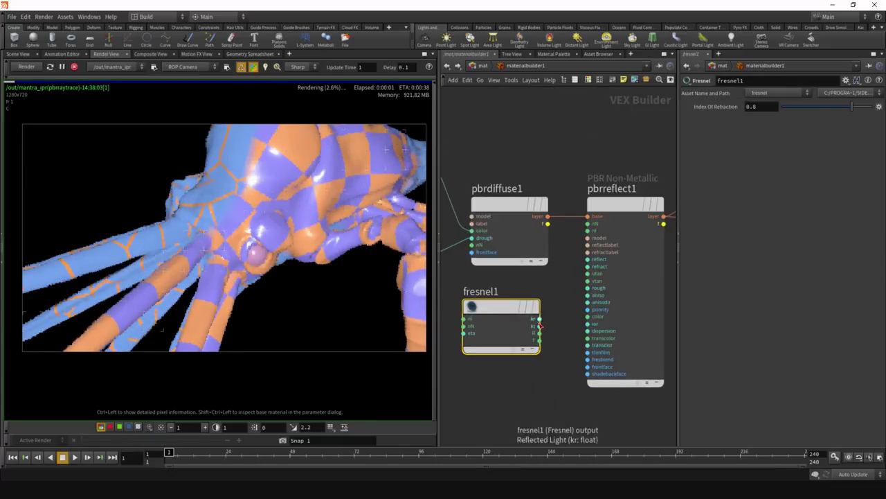
pyautogui.moveTo(486, 386); pyautogui.dragTo(513, 380, button='middle')
pyautogui.moveTo(496, 308)
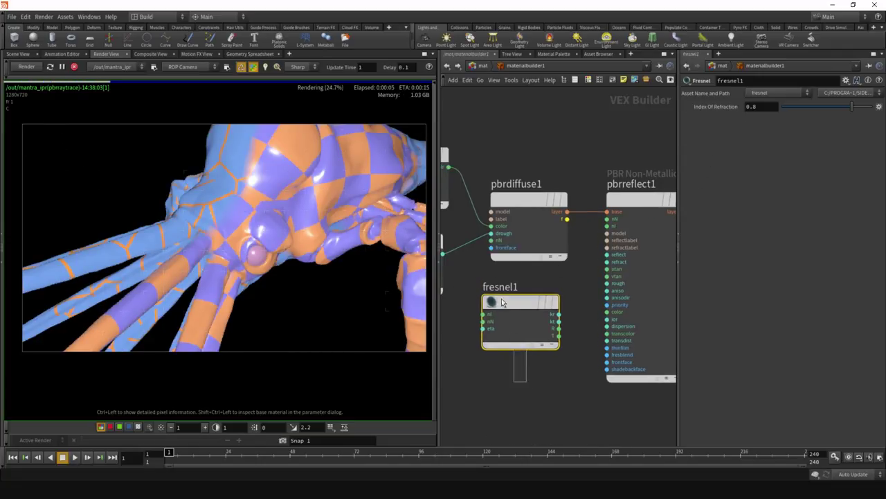
pyautogui.scroll(-2, 516, 374)
pyautogui.press('Delete')
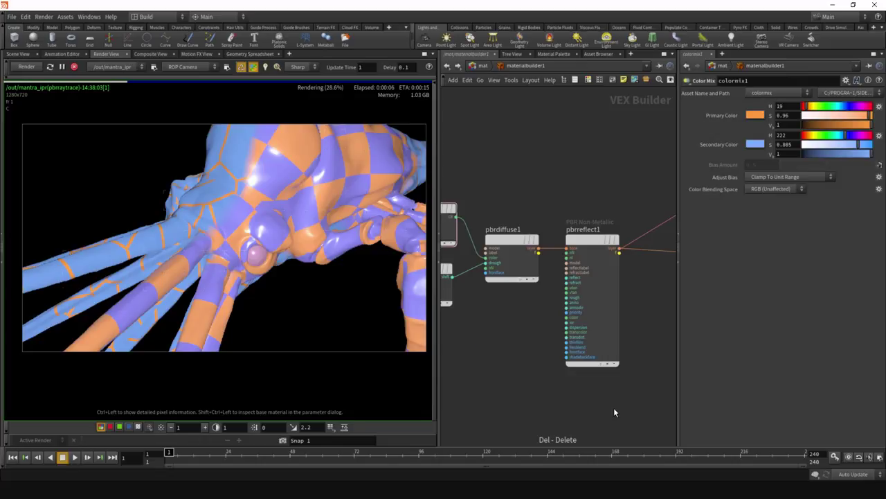
# Review the PBR Reflection node's parameters, including its Index of Refraction and Energy Conserving Fresnel Blend
pyautogui.click(588, 272)
pyautogui.moveTo(655, 315); pyautogui.dragTo(621, 326, button='middle')
pyautogui.scroll(2, 621, 326)
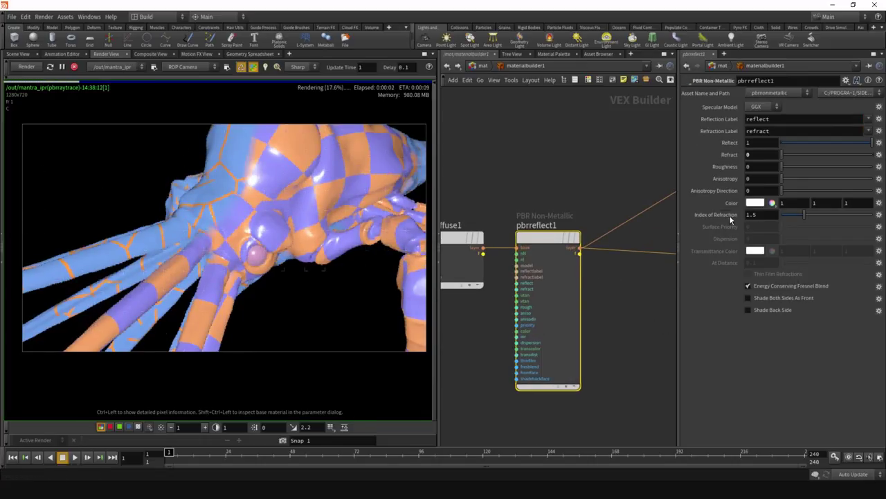
pyautogui.moveTo(620, 285); pyautogui.dragTo(650, 292, button='middle')
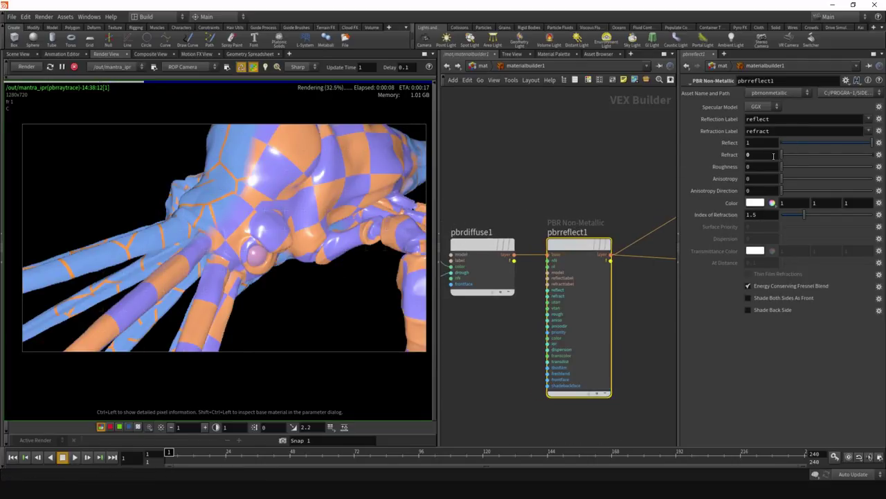
# Stop the render, orbit the scene view around the squab, and create an area light aligned to that view
pyautogui.click(74, 66)
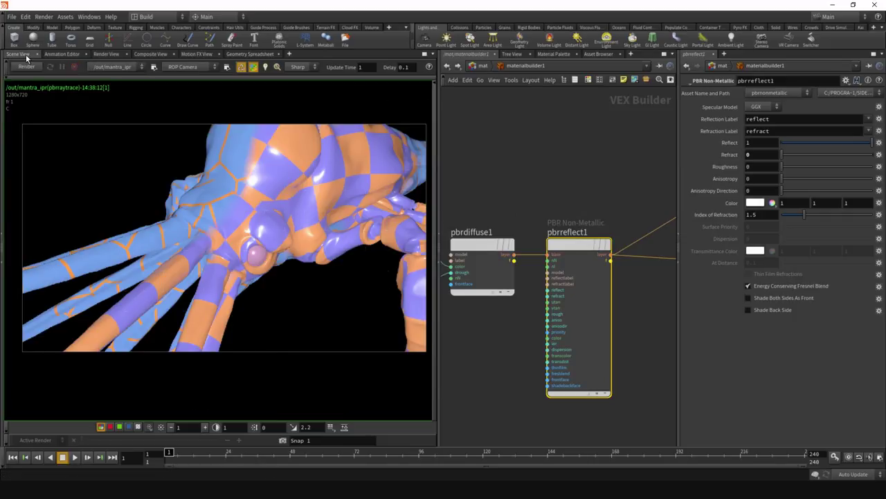
pyautogui.click(26, 56)
pyautogui.keyDown('alt'); pyautogui.moveTo(185, 212); pyautogui.dragTo(435, 123); pyautogui.keyUp('alt')
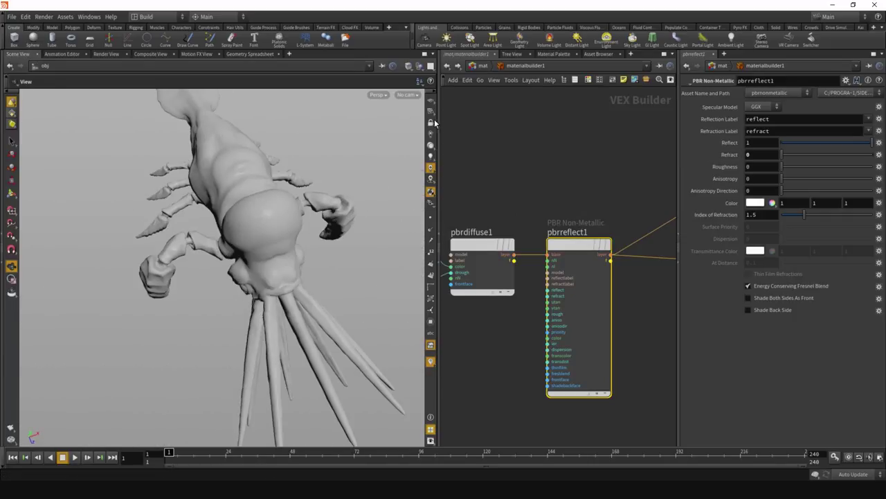
pyautogui.keyDown('ctrl'); pyautogui.click(491, 37); pyautogui.keyUp('ctrl')
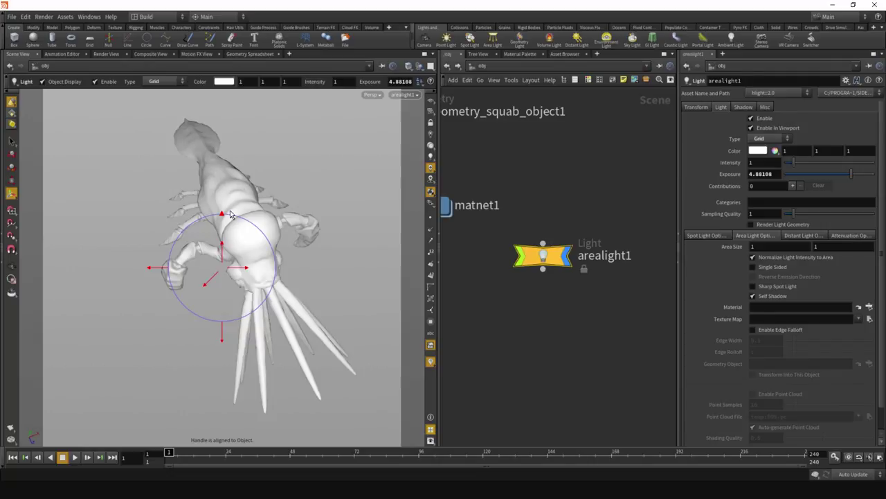
# Restart the render with the new area light and return to the materialbuilder1 network
pyautogui.click(106, 54)
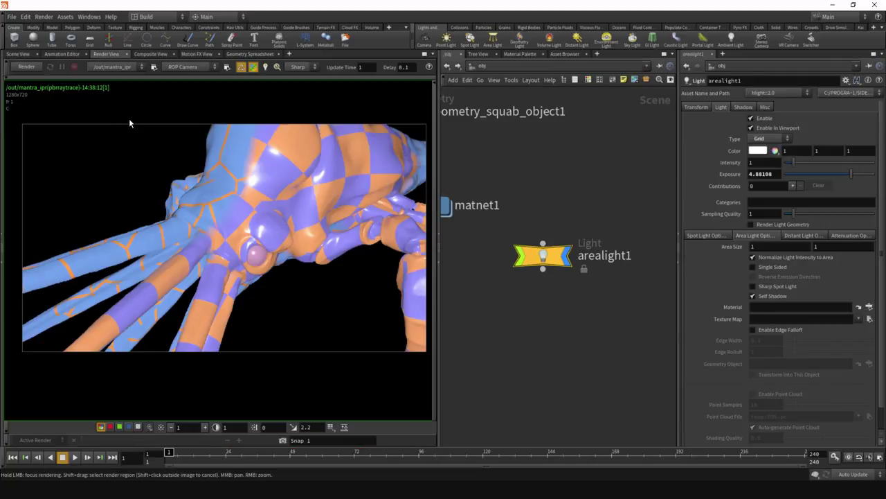
pyautogui.click(129, 123)
pyautogui.click(447, 66)
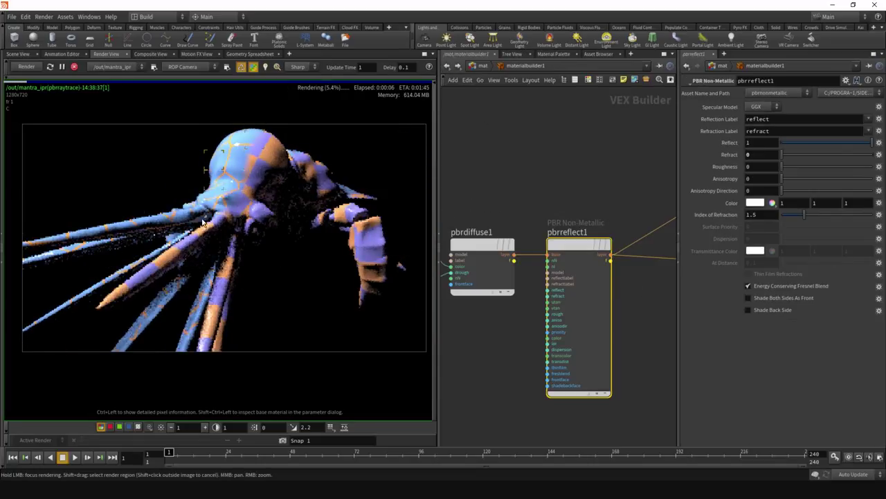
pyautogui.scroll(-5, 475, 344)
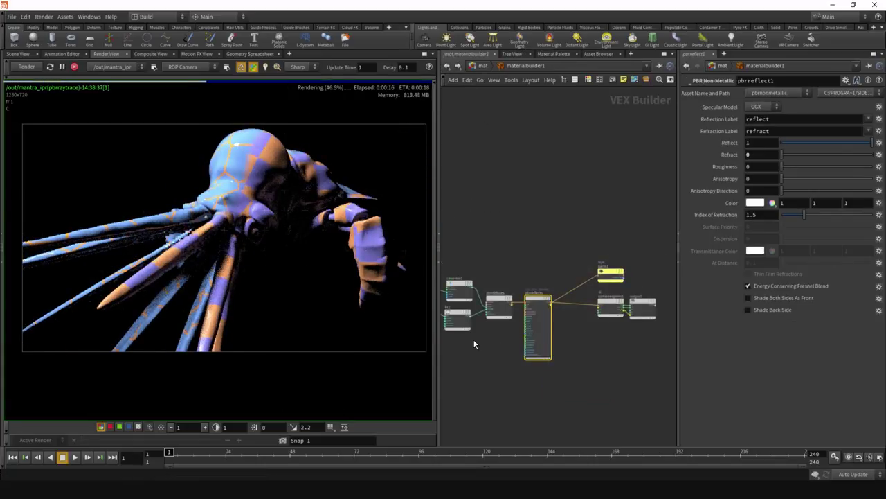
# Go up to the mat network and compare the gold and metalgrate layer mix with the two Material Builders feeding layermix2
pyautogui.press('u')
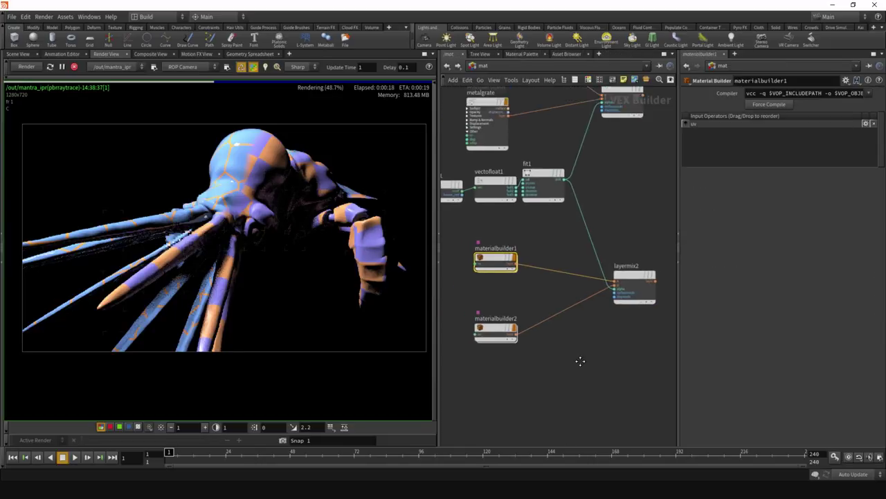
pyautogui.click(530, 321)
pyautogui.moveTo(527, 319); pyautogui.dragTo(563, 323, button='middle')
pyautogui.scroll(2, 564, 318)
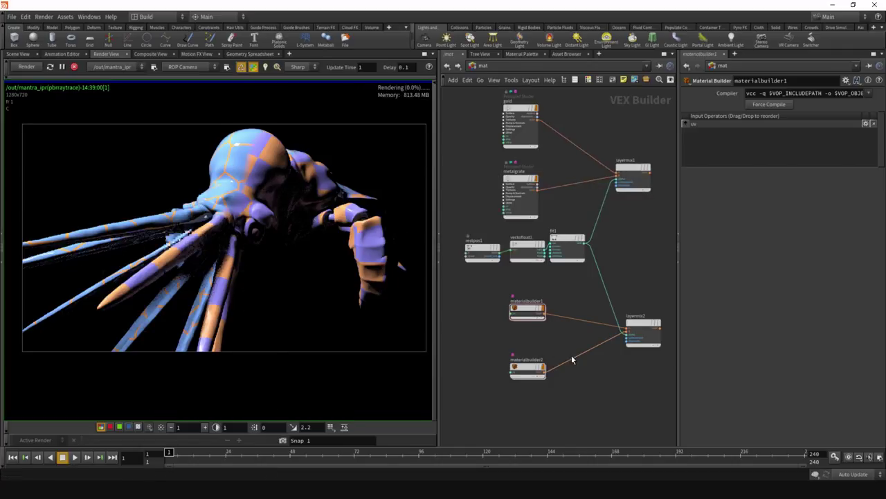
pyautogui.moveTo(572, 354); pyautogui.dragTo(534, 324, button='middle')
pyautogui.scroll(3, 535, 324)
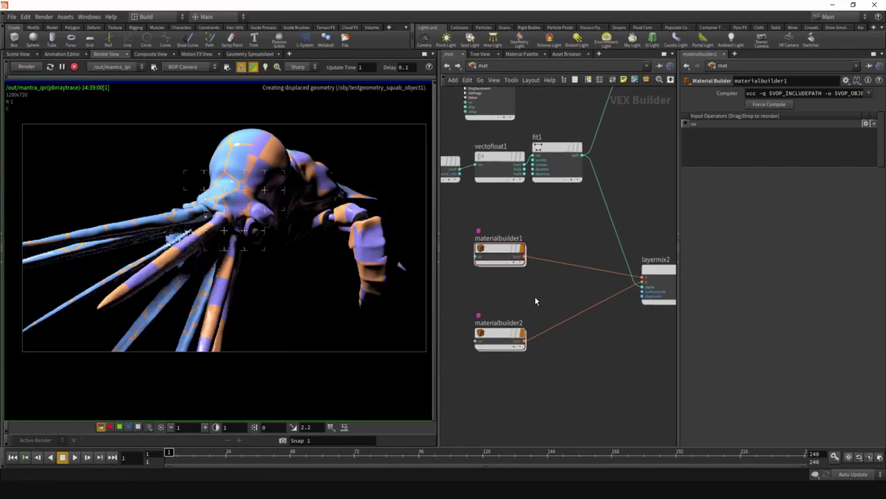
pyautogui.moveTo(537, 290); pyautogui.dragTo(507, 333, button='middle')
pyautogui.moveTo(594, 394); pyautogui.dragTo(609, 378, button='middle')
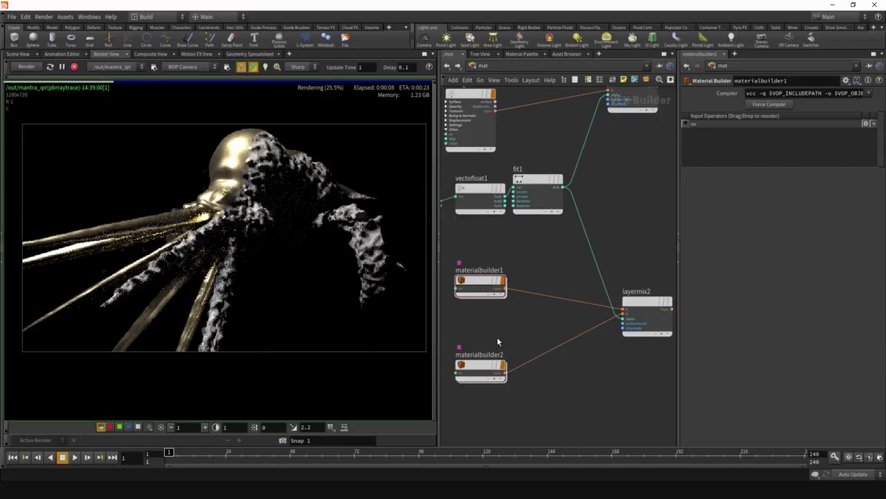
pyautogui.click(479, 284)
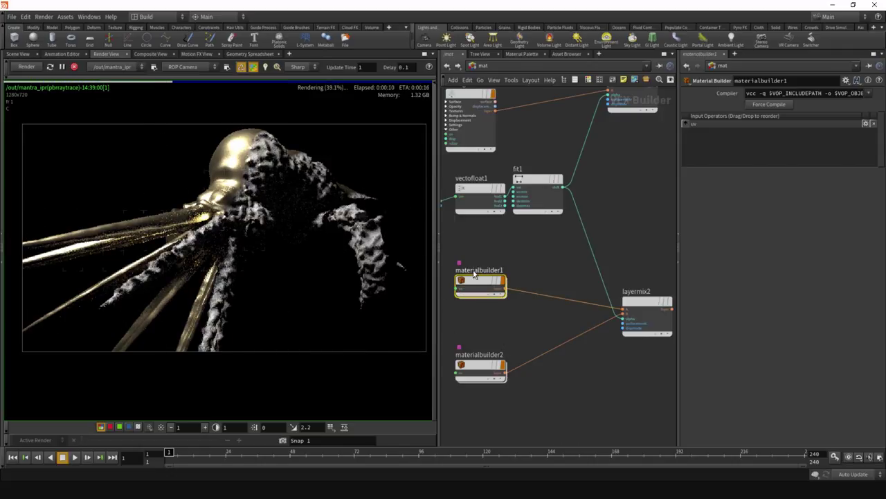
pyautogui.scroll(-2, 526, 317)
pyautogui.scroll(-3, 530, 320)
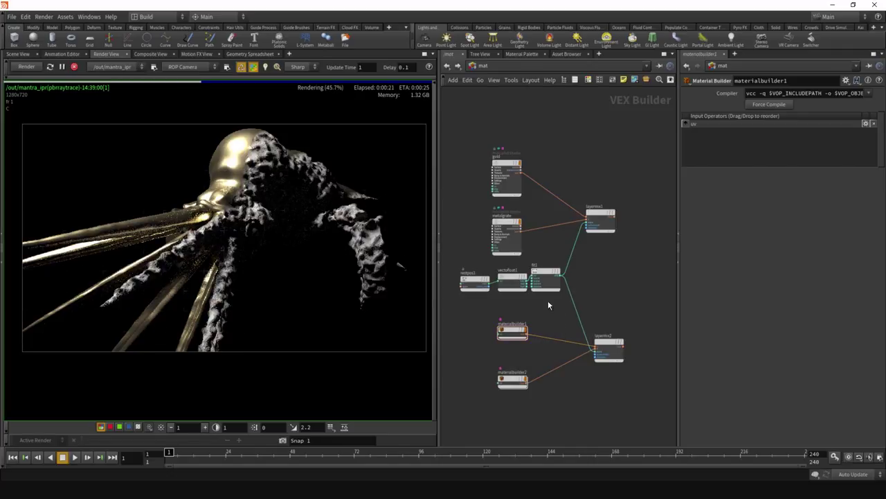
# Stop the render and go inside the metalgrate shader's network
pyautogui.rightClick(497, 220)
pyautogui.click(544, 351)
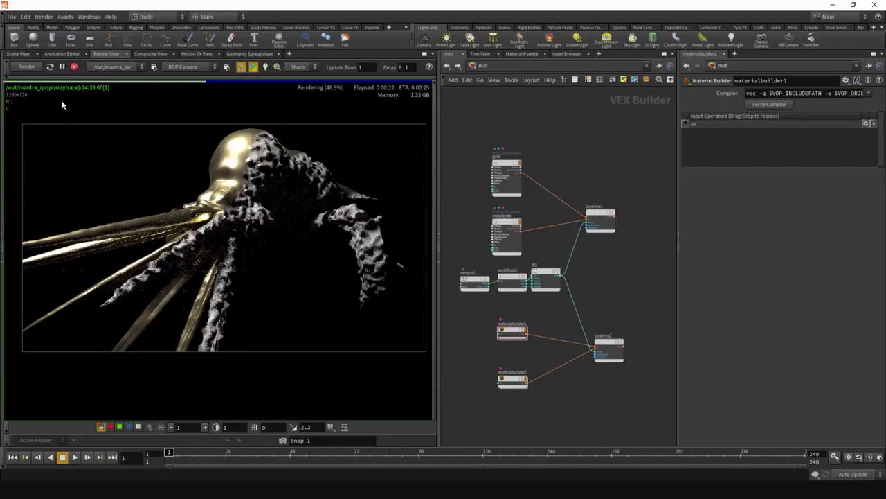
pyautogui.click(73, 67)
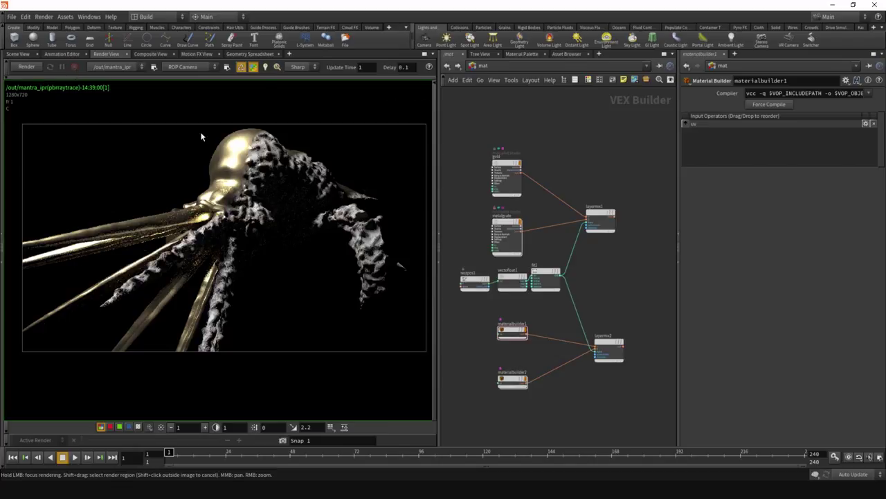
pyautogui.click(506, 223)
pyautogui.doubleClick(506, 223)
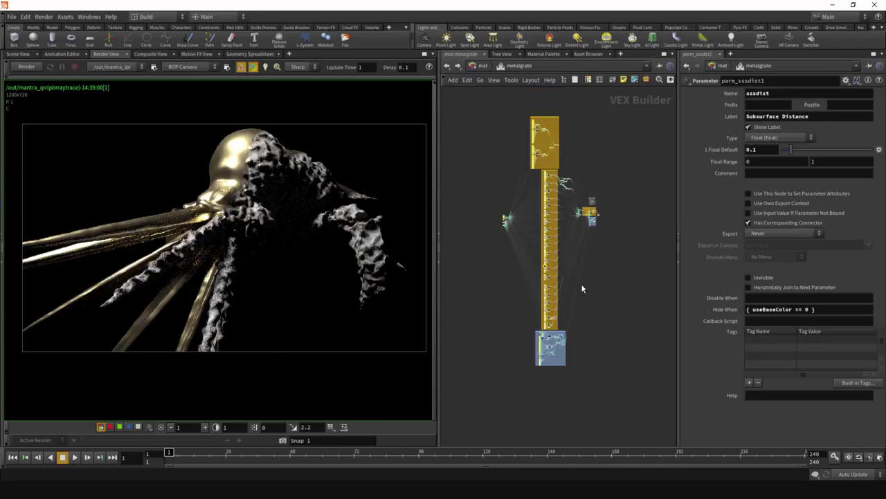
# Examine metalgrate's internal network, including its output collection node and the nodes grouped in the blue displacement boxes
pyautogui.scroll(6, 586, 191)
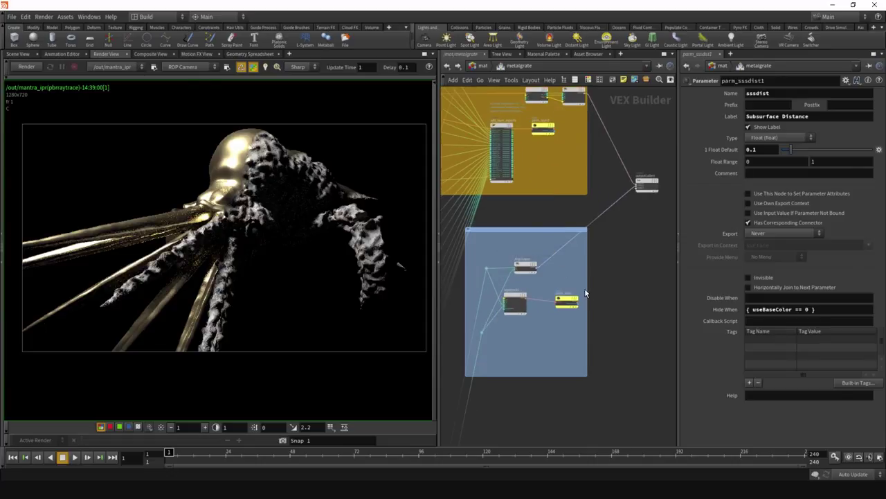
pyautogui.moveTo(636, 404); pyautogui.dragTo(447, 208)
pyautogui.scroll(-2, 549, 232)
pyautogui.scroll(2, 625, 221)
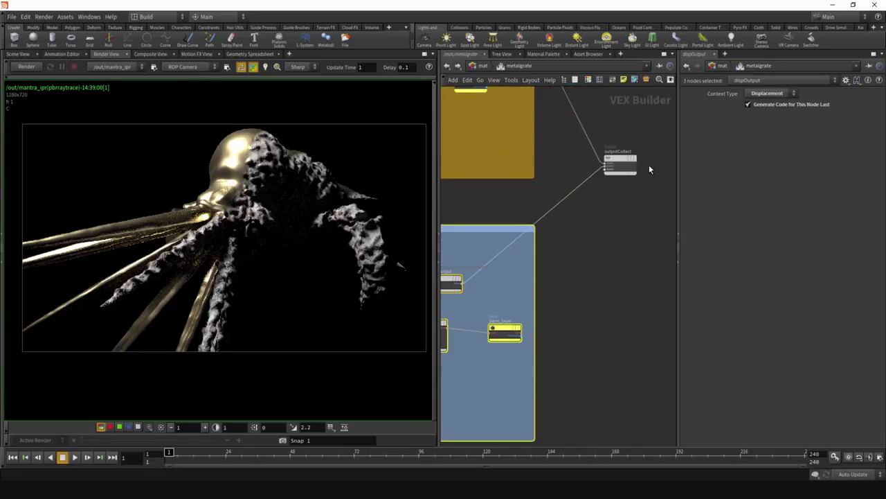
pyautogui.scroll(-5, 649, 171)
pyautogui.moveTo(571, 418); pyautogui.dragTo(645, 163, button='middle')
pyautogui.scroll(3, 574, 358)
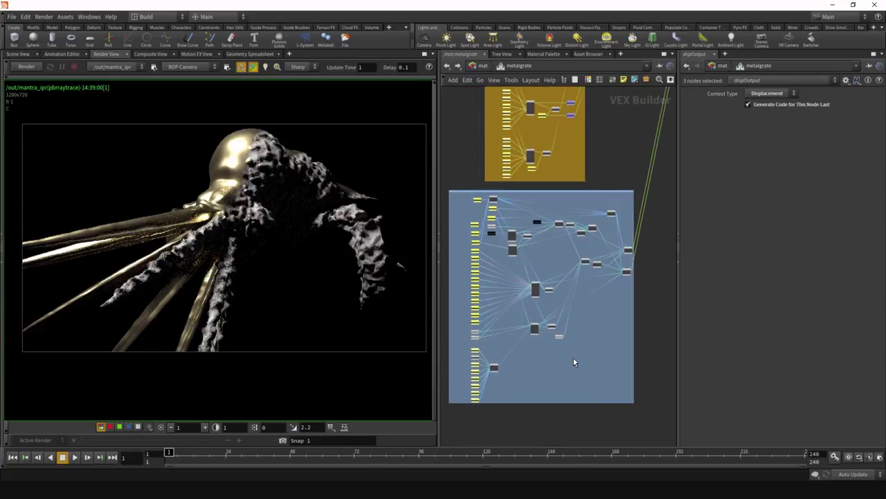
pyautogui.scroll(-2, 577, 347)
pyautogui.moveTo(465, 231); pyautogui.dragTo(619, 390)
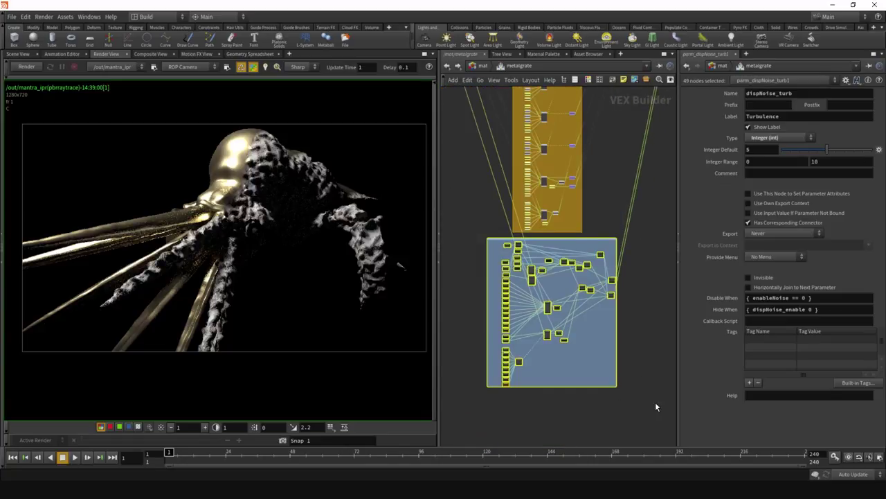
pyautogui.click(653, 404)
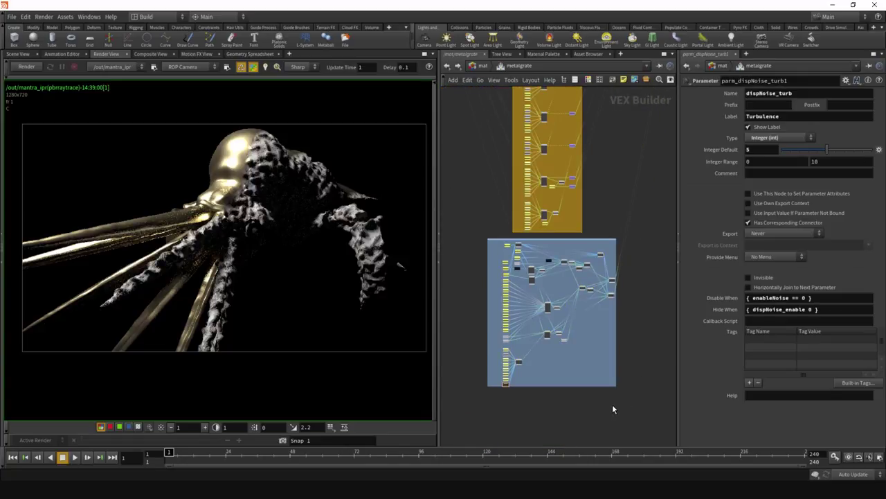
# Return to the mat network and match the metalgrate shader to its current definition
pyautogui.press('u')
pyautogui.scroll(2, 494, 244)
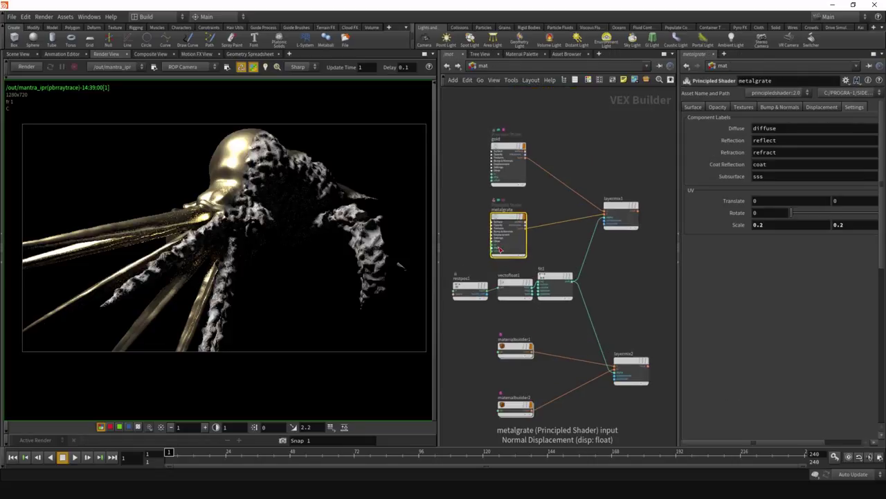
pyautogui.moveTo(470, 248)
pyautogui.mouseDown(button='middle')
pyautogui.moveTo(487, 237)
pyautogui.moveTo(470, 245)
pyautogui.mouseUp(button='middle')
pyautogui.rightClick(509, 215)
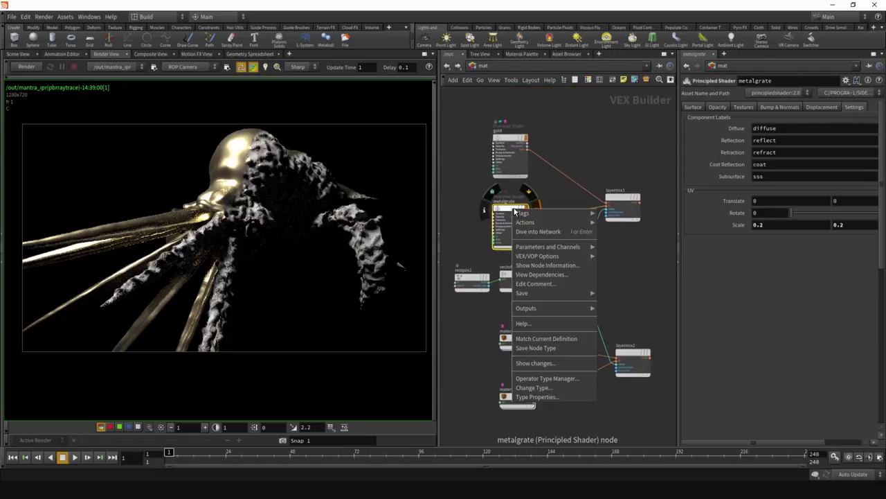
pyautogui.click(538, 338)
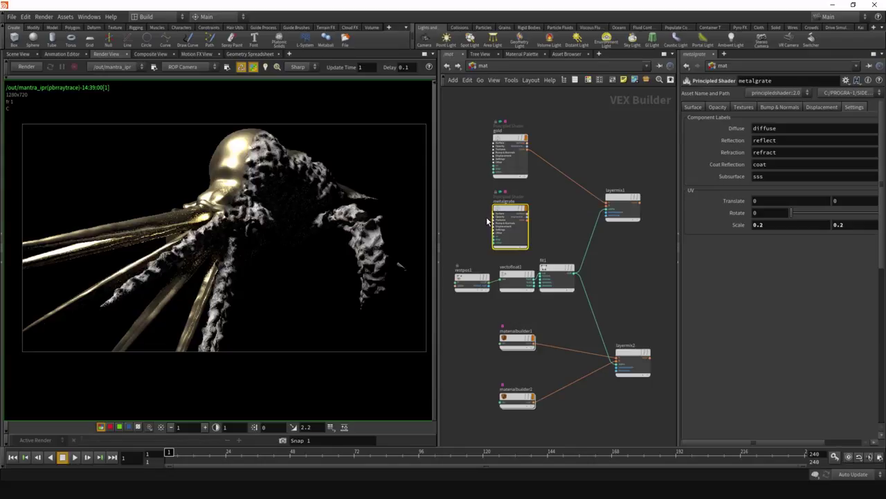
# Reconnect metalgrate's layer output to the second layer input of layermix1 and open the materialbuilder1 network
pyautogui.click(528, 220)
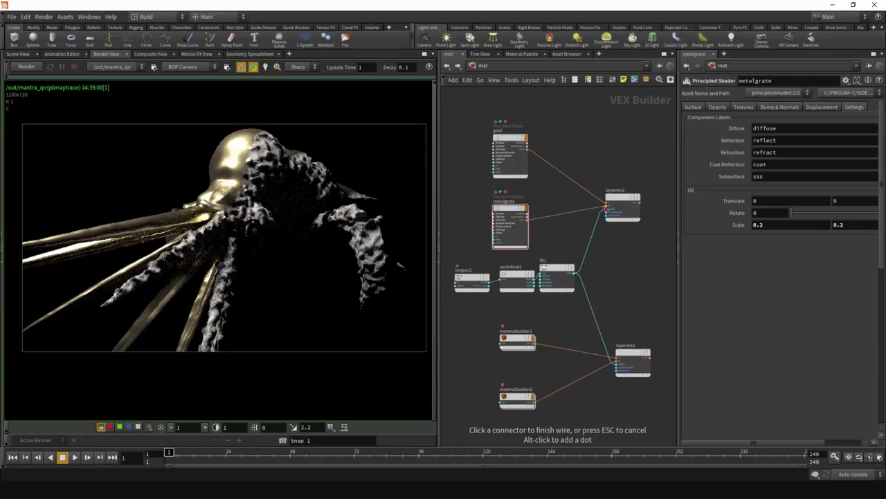
pyautogui.click(607, 206)
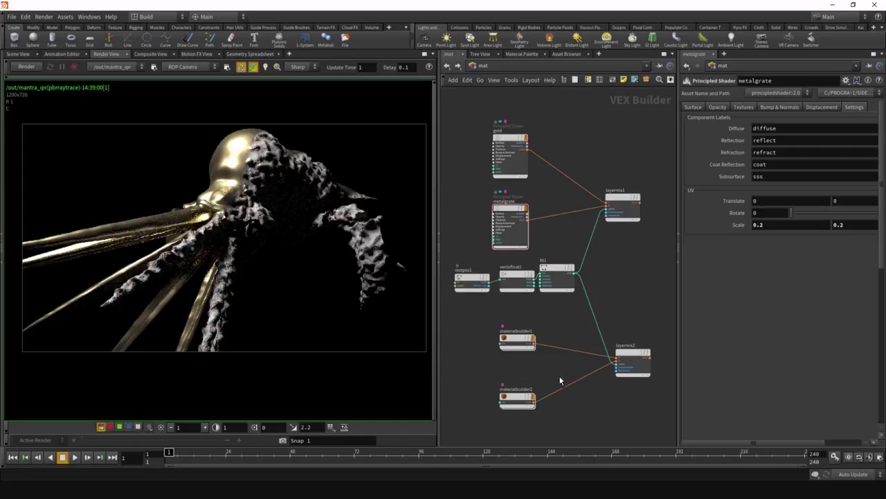
pyautogui.doubleClick(512, 340)
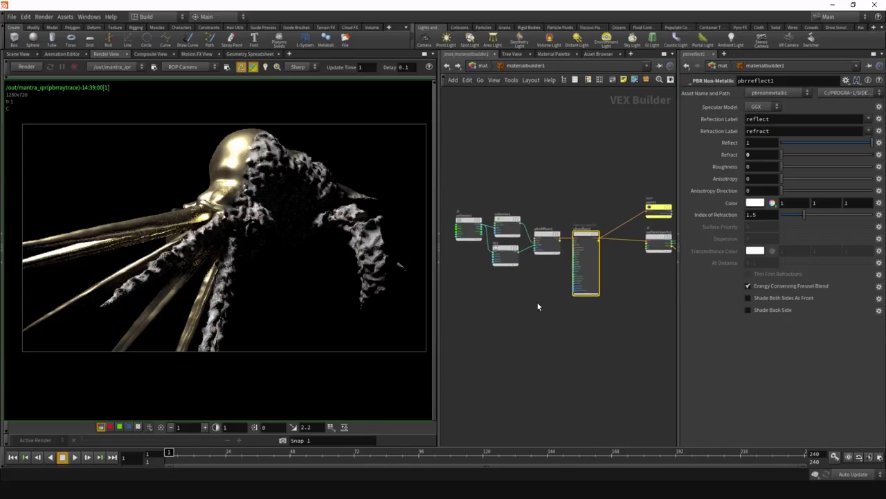
# Try a Displace Along Normal node below the PBR Reflection node, and undo its placement
pyautogui.press('Tab')
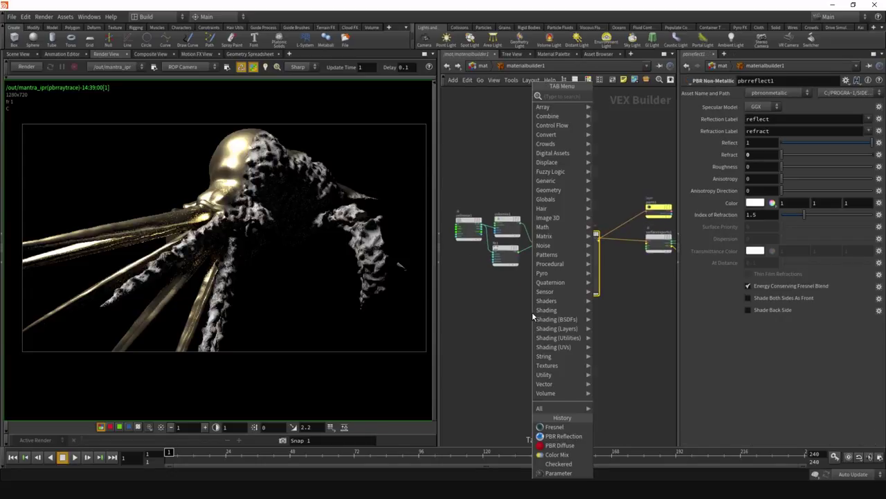
pyautogui.write('displace')
pyautogui.press('Down')
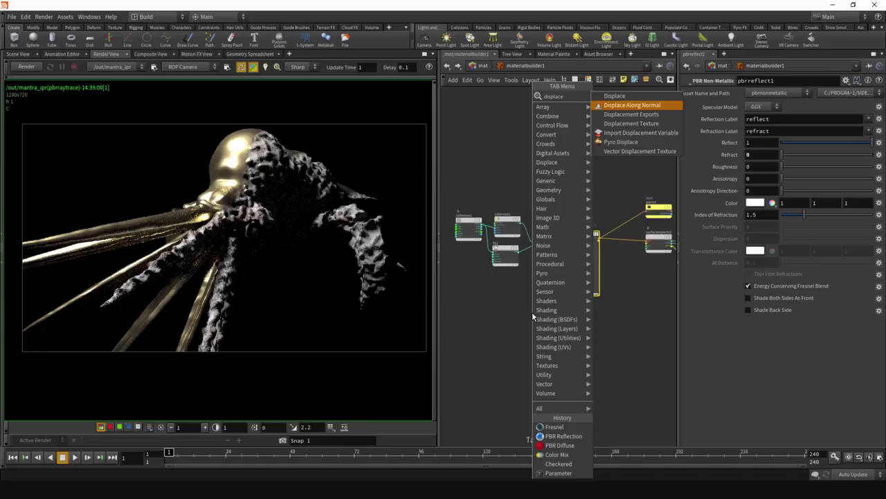
pyautogui.press('Return')
pyautogui.click(587, 353)
pyautogui.scroll(3, 619, 374)
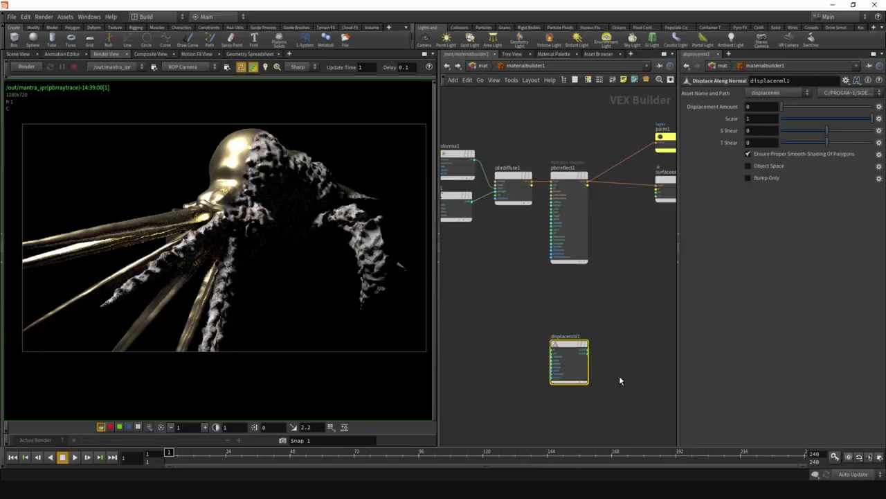
pyautogui.hotkey('ctrl', 'z')
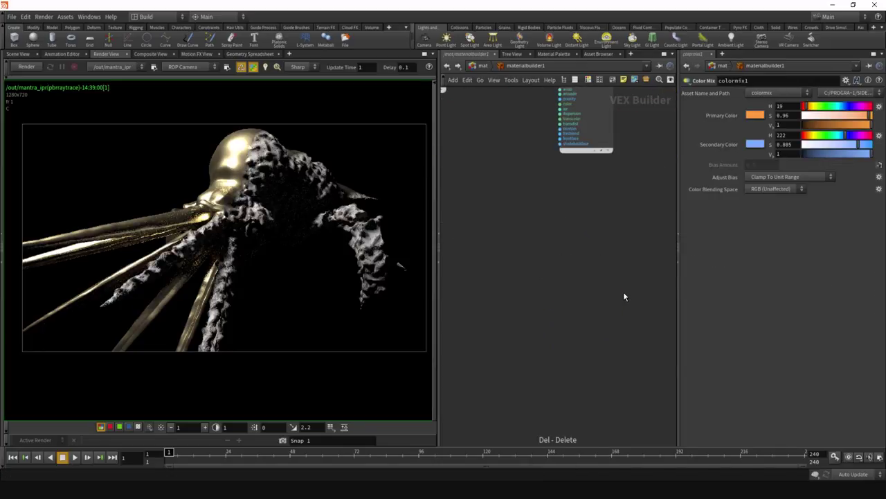
# Add a Displacement Texture node below the PBR Reflection node in materialbuilder1
pyautogui.press('Tab')
pyautogui.write('displ')
pyautogui.press('Down')
pyautogui.press('Down')
pyautogui.press('Return')
pyautogui.click(508, 194)
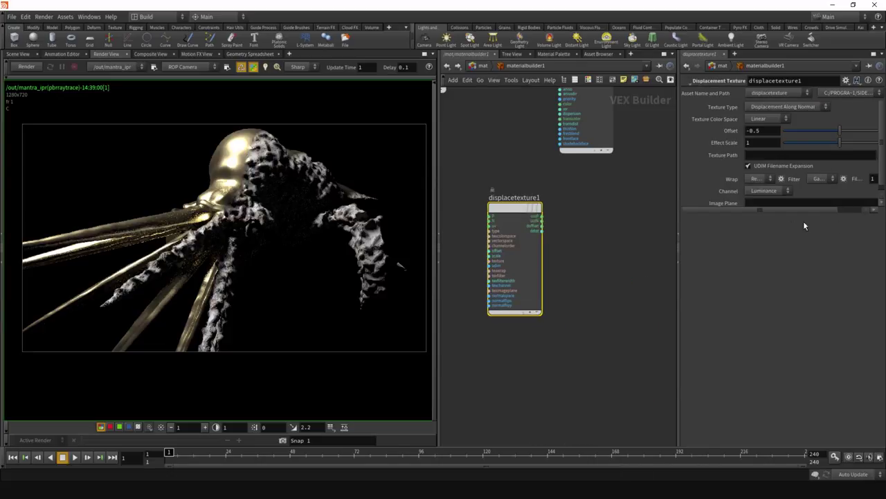
# Load wood001_height.rat from the $HFS/houdini/pic/texture folder as the displacement texture's image, with sequence grouping turned off in the file browser
pyautogui.hscroll(2, 849, 215)
pyautogui.click(865, 155)
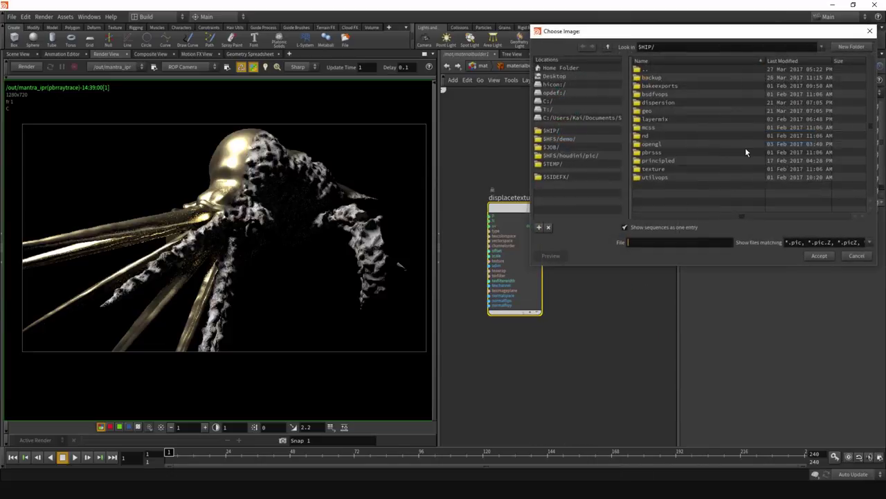
pyautogui.click(597, 147)
pyautogui.click(575, 156)
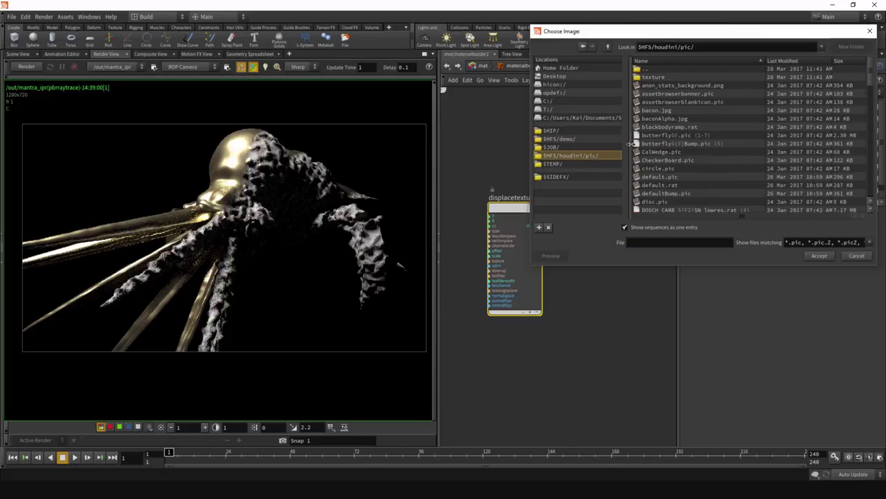
pyautogui.doubleClick(662, 79)
pyautogui.scroll(-2, 698, 134)
pyautogui.click(649, 226)
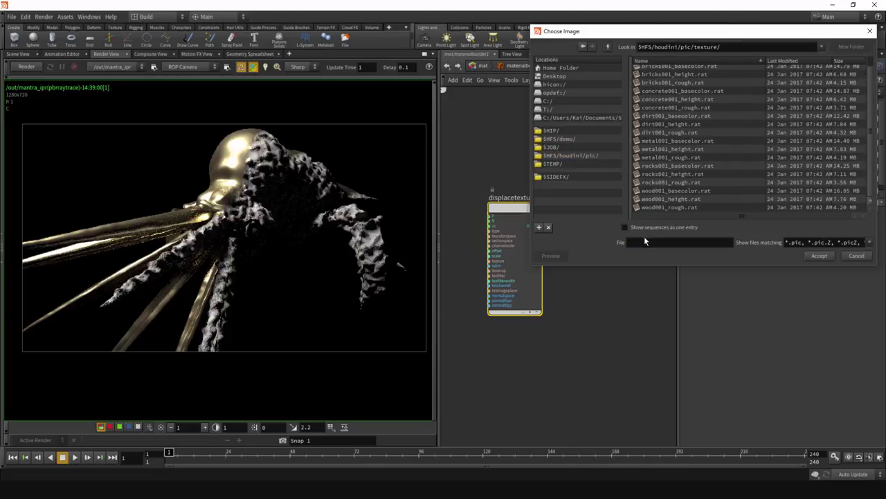
pyautogui.click(685, 200)
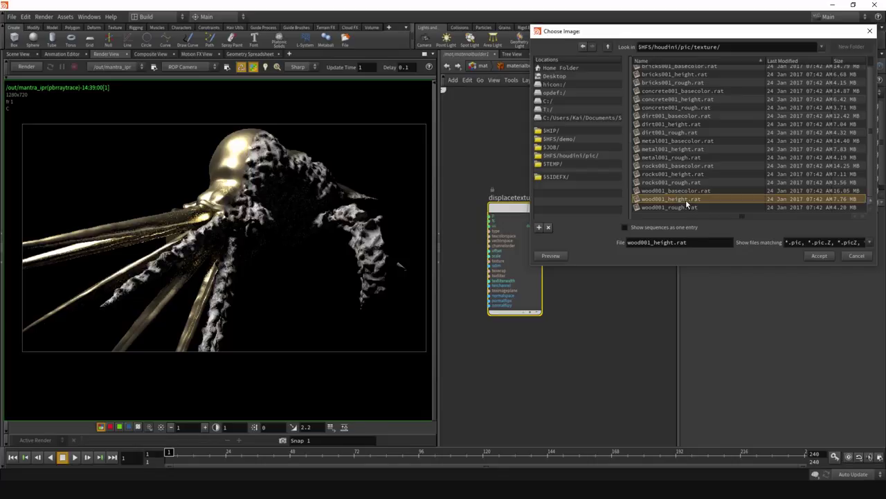
pyautogui.doubleClick(686, 199)
# Add a second Output Variables and Parameters node beside the displacement texture and set its context type to Displacement
pyautogui.scroll(-4, 572, 275)
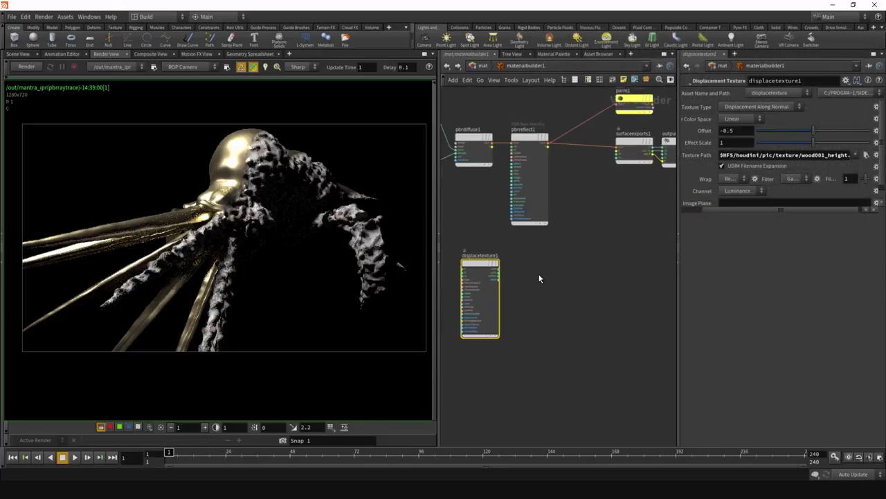
pyautogui.press('Tab')
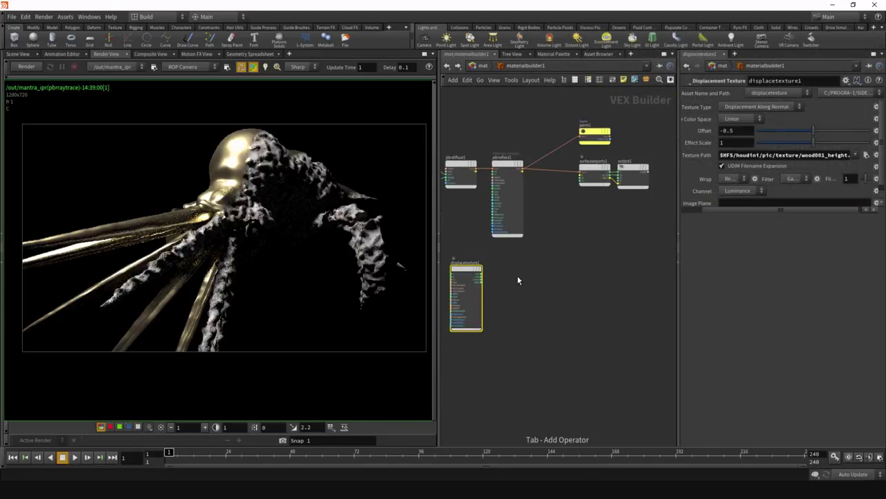
pyautogui.write('out')
pyautogui.press('Down')
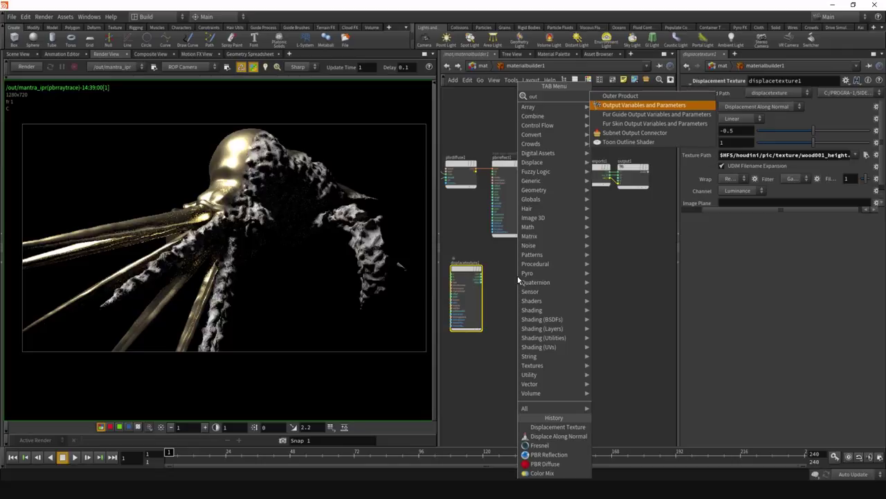
pyautogui.press('Return')
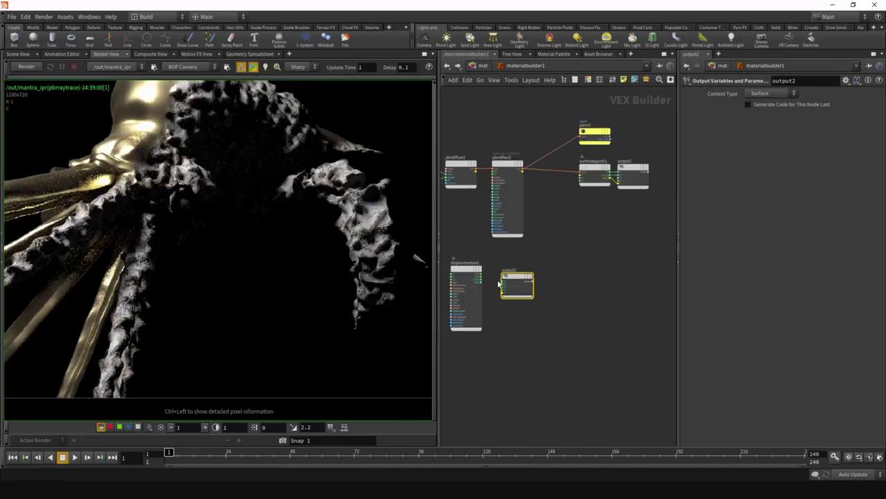
pyautogui.scroll(3, 519, 277)
pyautogui.moveTo(519, 274); pyautogui.dragTo(554, 272)
pyautogui.click(765, 93)
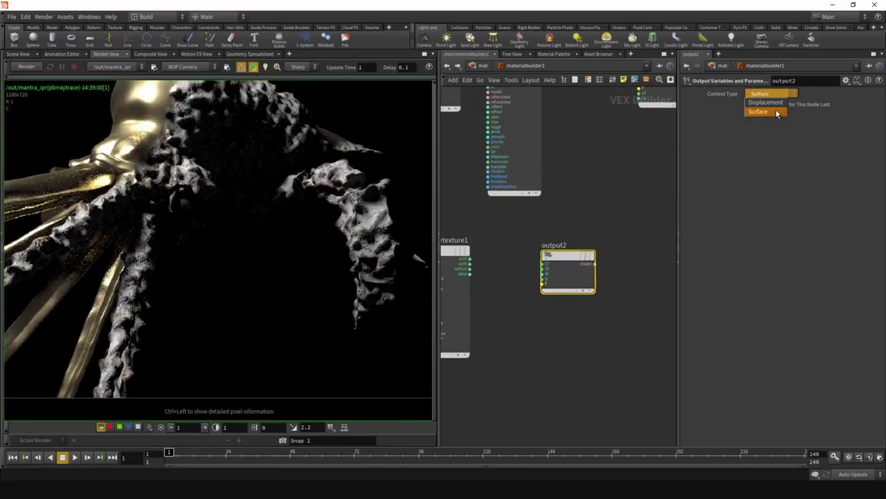
pyautogui.click(776, 108)
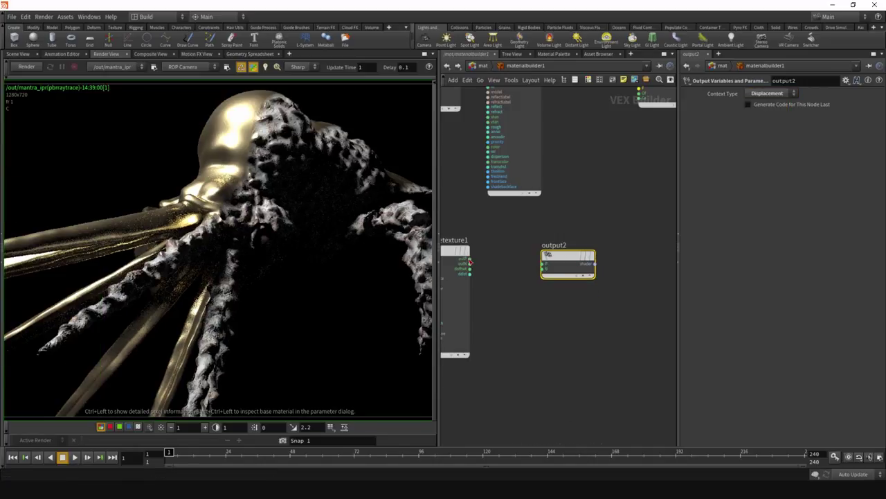
# Wire the displacement texture's position and normal outputs into the P and N inputs of output2, and place output2 below output1
pyautogui.click(470, 258)
pyautogui.click(543, 263)
pyautogui.click(470, 263)
pyautogui.click(543, 268)
pyautogui.scroll(-3, 519, 247)
pyautogui.moveTo(504, 283); pyautogui.dragTo(594, 255)
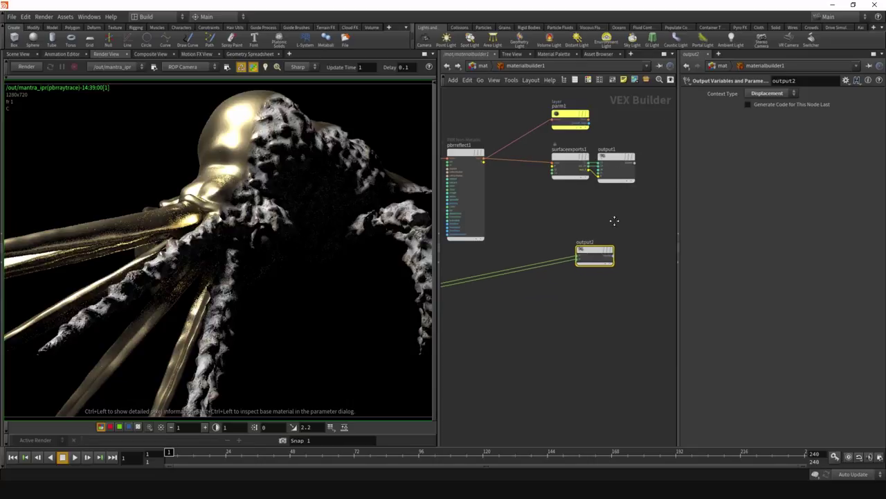
# Add a Collect node fed by the shader outputs of output1 and output2, and align output2 beneath output1
pyautogui.moveTo(615, 221); pyautogui.dragTo(549, 231, button='middle')
pyautogui.scroll(3, 583, 186)
pyautogui.press('Tab')
pyautogui.write('col')
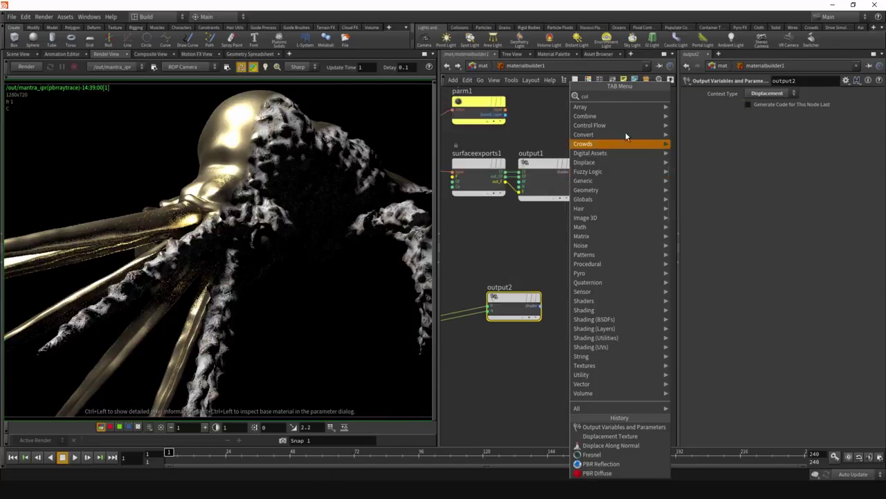
pyautogui.write('l')
pyautogui.press('Return')
pyautogui.click(644, 197)
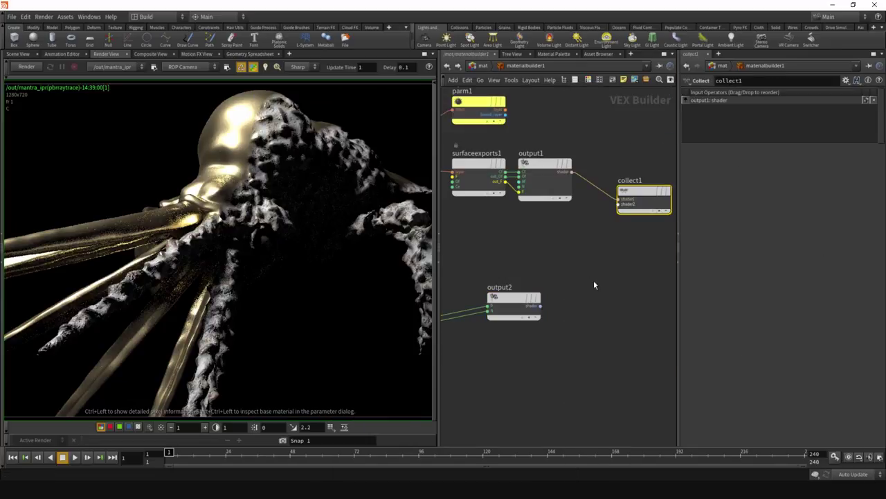
pyautogui.click(541, 306)
pyautogui.click(620, 205)
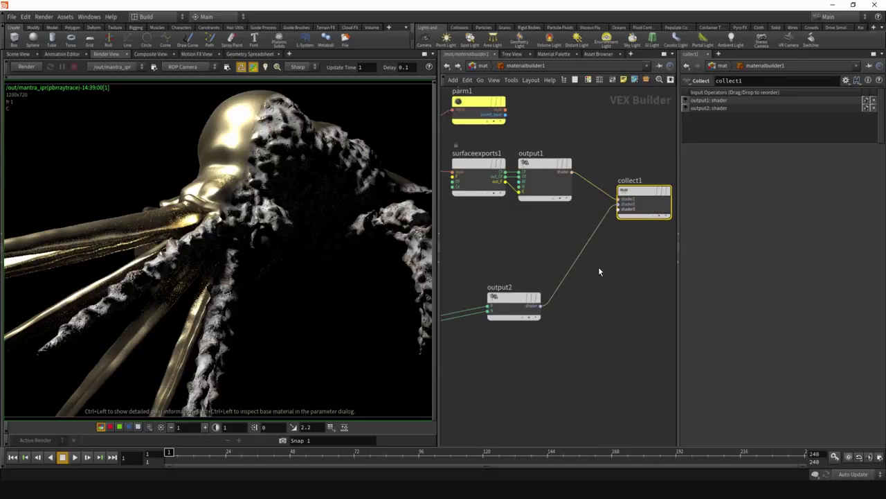
pyautogui.moveTo(526, 299); pyautogui.dragTo(561, 251)
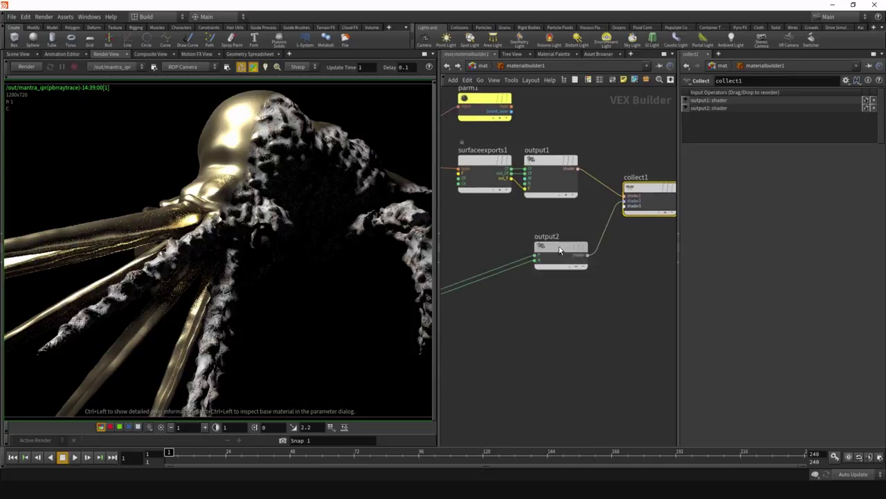
# Add a Properties node below output2 and wire its output into the next free input of the Collect node
pyautogui.press('Tab')
pyautogui.press('Escape')
pyautogui.click(523, 383)
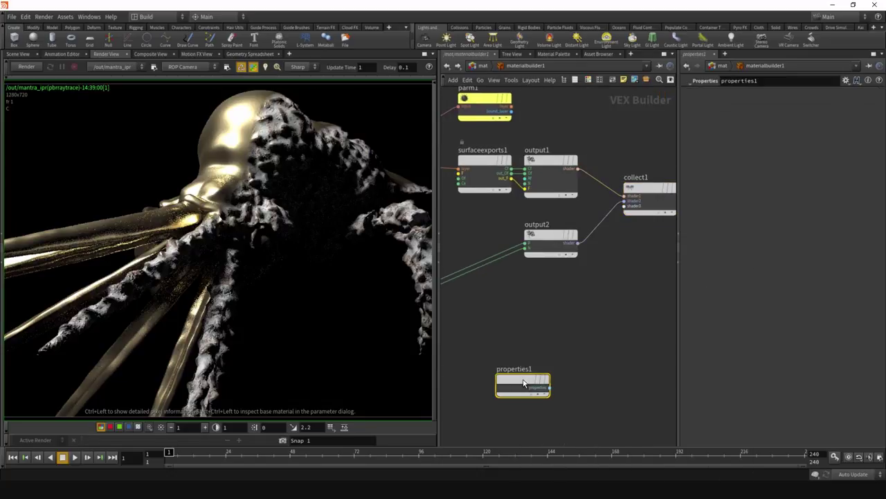
pyautogui.moveTo(526, 372); pyautogui.dragTo(554, 305)
pyautogui.click(577, 319)
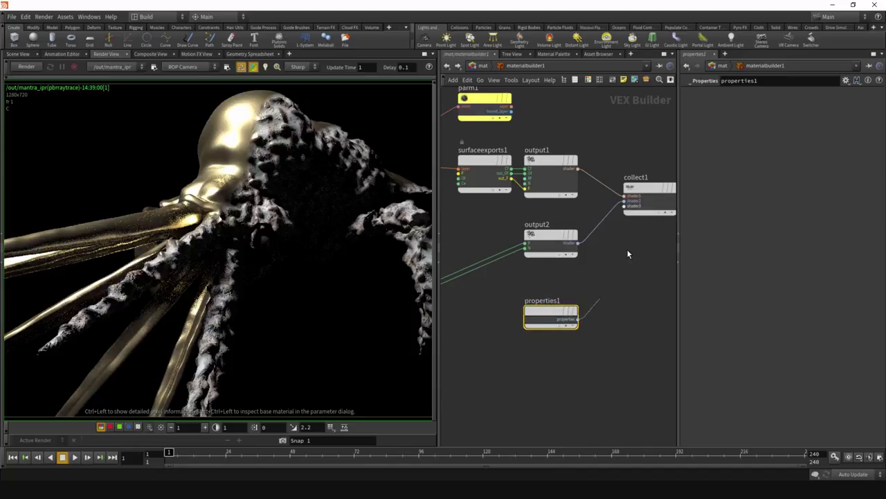
pyautogui.click(627, 206)
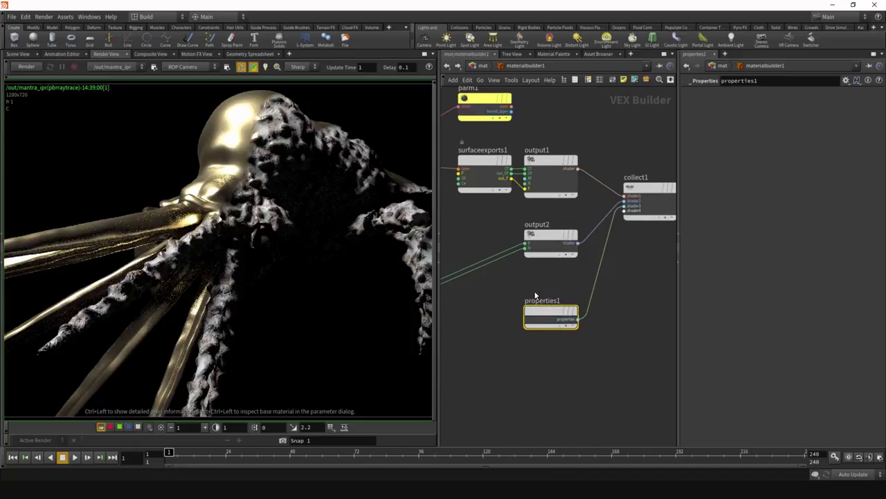
# Add Mantra's Displacement Bound (vm_displacebound) rendering parameter to the Properties node, filtering the parameter list by "bound"
pyautogui.click(847, 81)
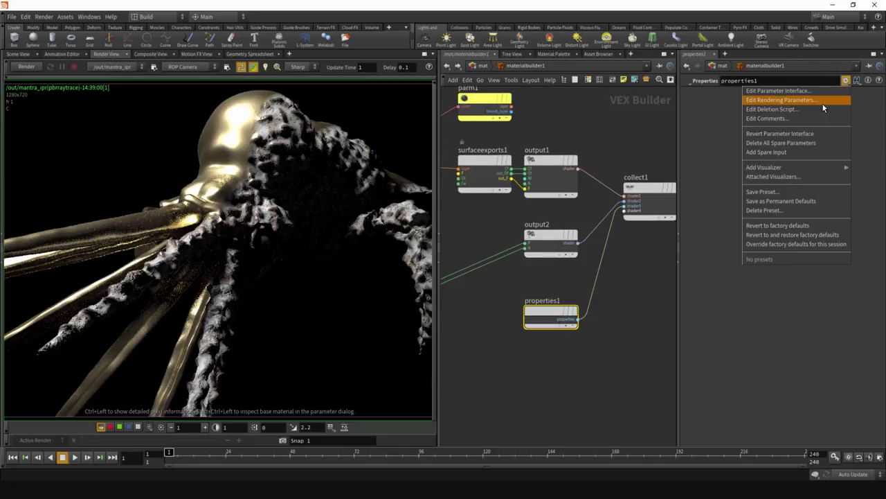
pyautogui.click(823, 103)
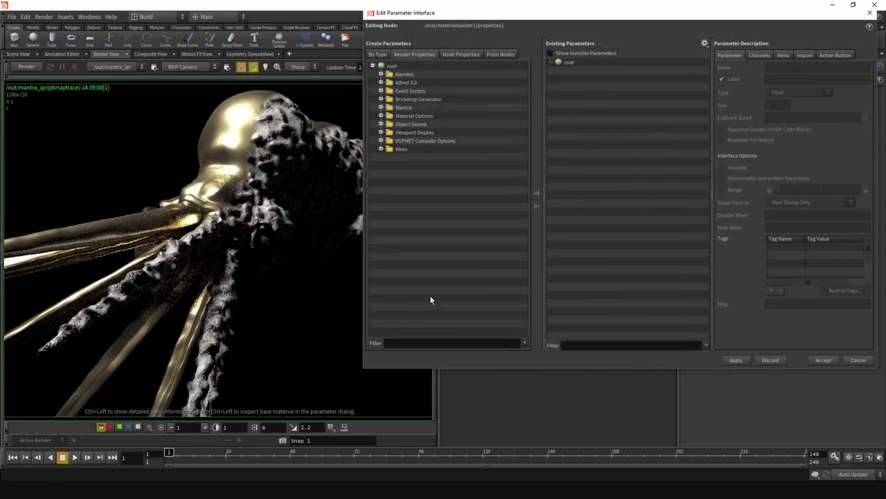
pyautogui.click(425, 342)
pyautogui.write('bound')
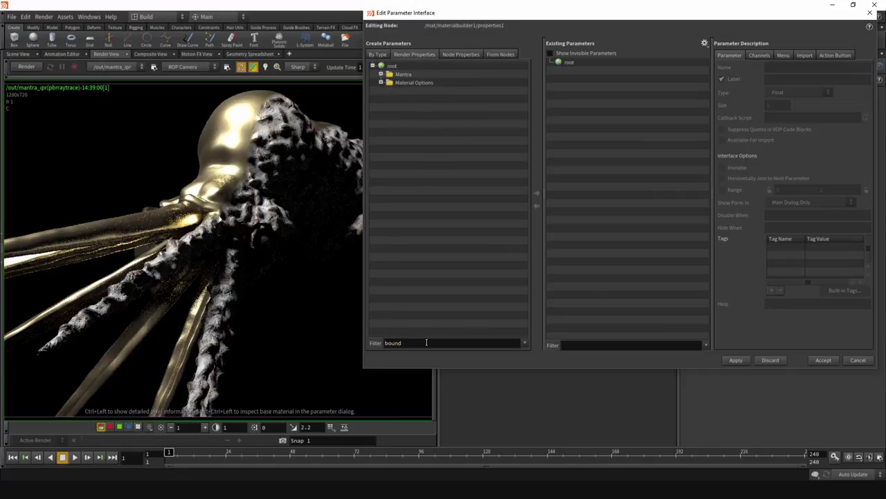
pyautogui.click(381, 74)
pyautogui.click(389, 90)
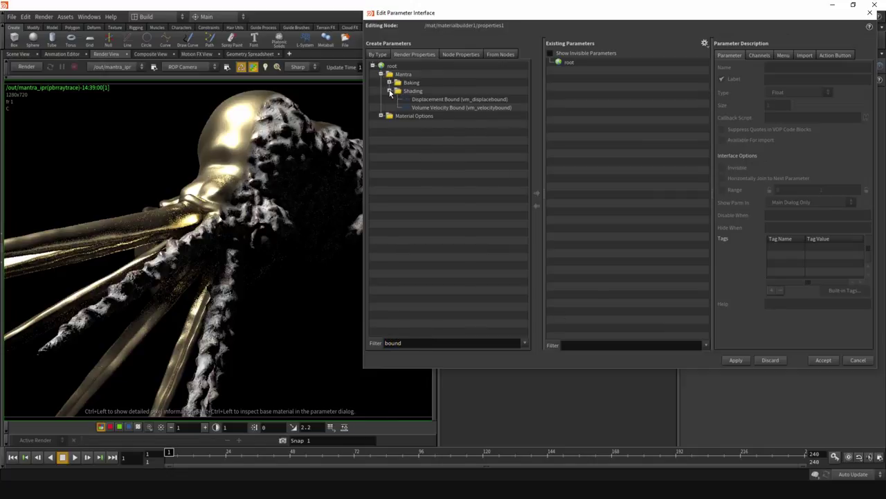
pyautogui.click(457, 99)
pyautogui.click(535, 194)
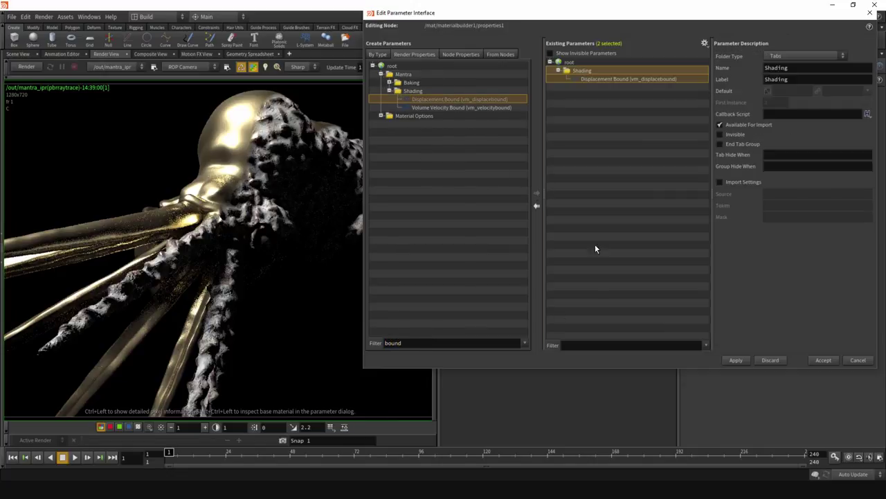
pyautogui.click(822, 362)
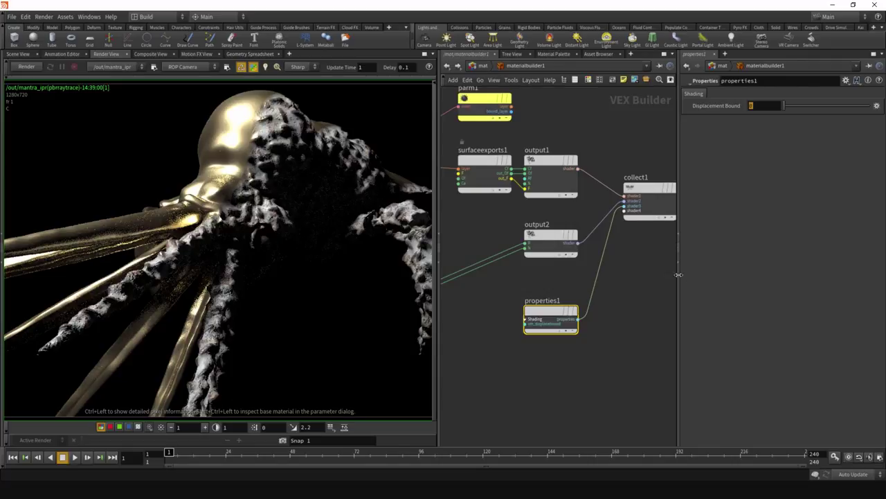
# Set the Displacement Bound on the Properties node to 1
pyautogui.scroll(-4, 676, 270)
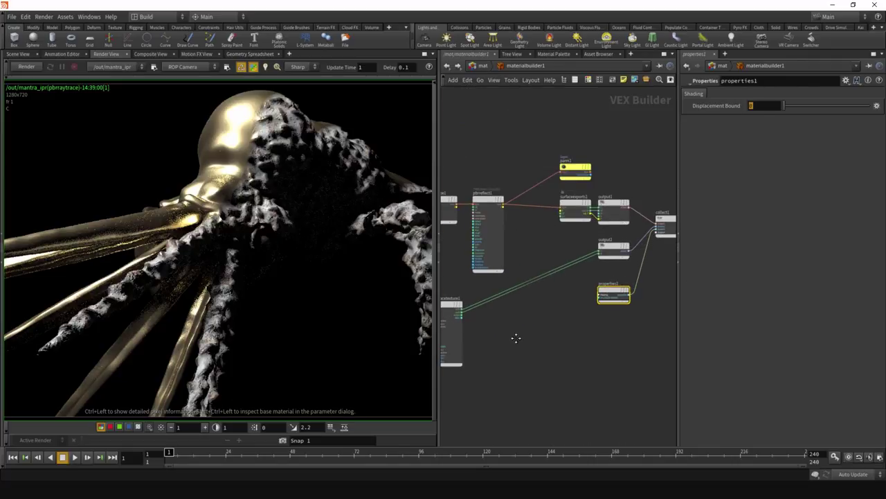
pyautogui.moveTo(503, 335); pyautogui.dragTo(516, 334, button='middle')
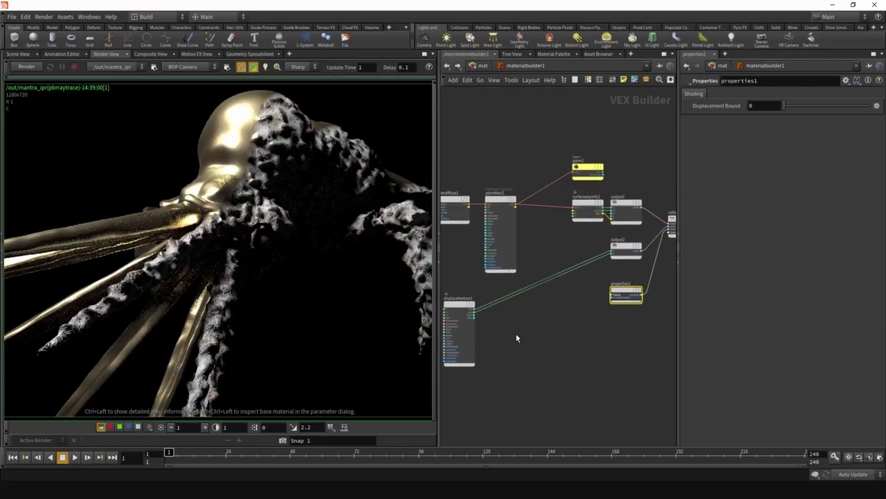
pyautogui.click(763, 102)
pyautogui.write('1')
pyautogui.press('Return')
# Examine the settings of the displacement texture and Properties nodes and how the shader network leads into the Collect node
pyautogui.click(473, 278)
pyautogui.moveTo(533, 317); pyautogui.dragTo(562, 325, button='middle')
pyautogui.moveTo(502, 344); pyautogui.dragTo(503, 343)
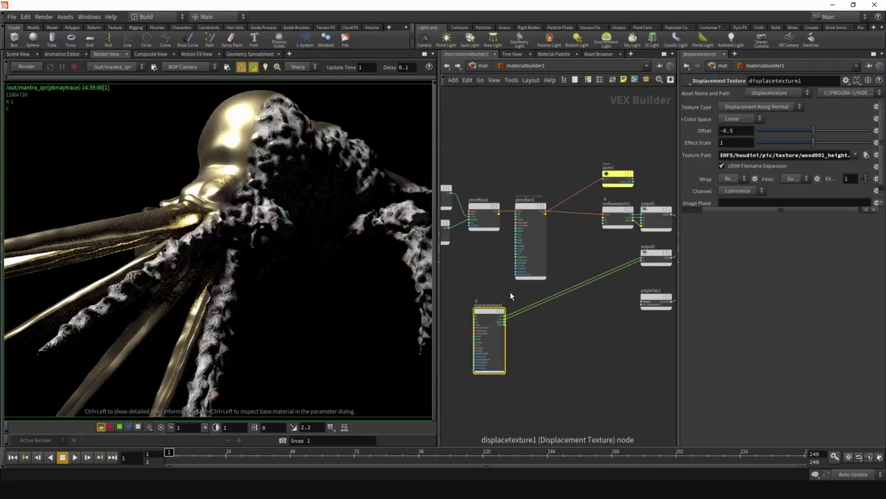
pyautogui.click(570, 372)
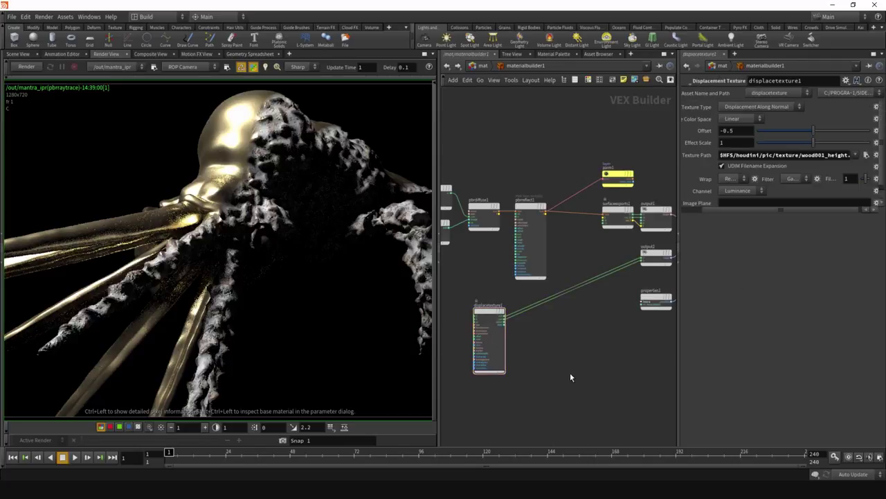
pyautogui.click(652, 298)
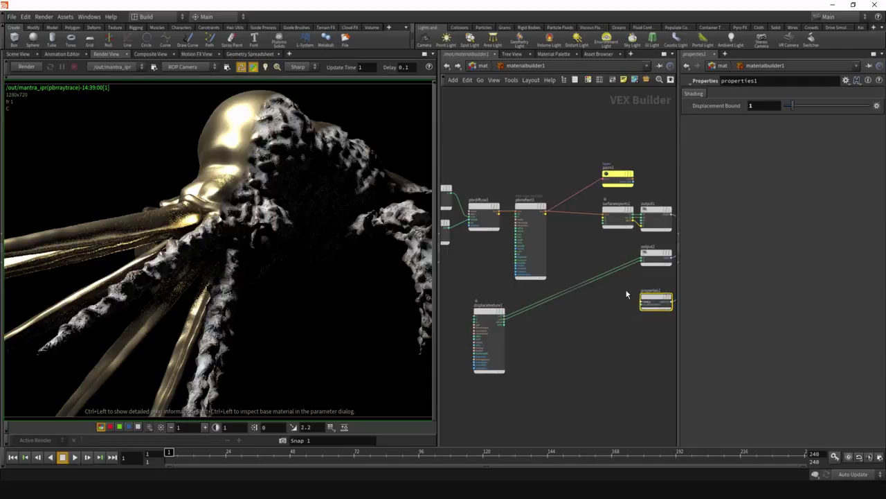
pyautogui.moveTo(608, 336); pyautogui.dragTo(544, 337, button='middle')
pyautogui.scroll(2, 566, 343)
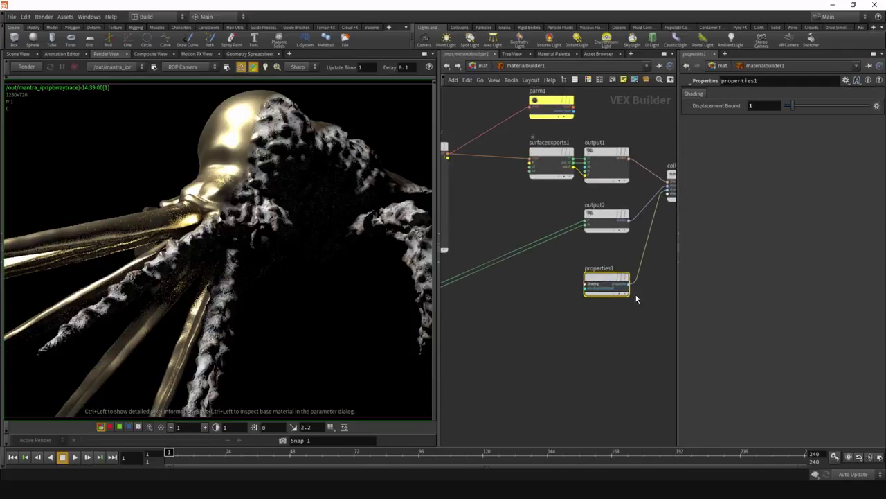
pyautogui.scroll(-3, 640, 346)
pyautogui.moveTo(568, 333); pyautogui.dragTo(554, 317, button='middle')
pyautogui.click(583, 318)
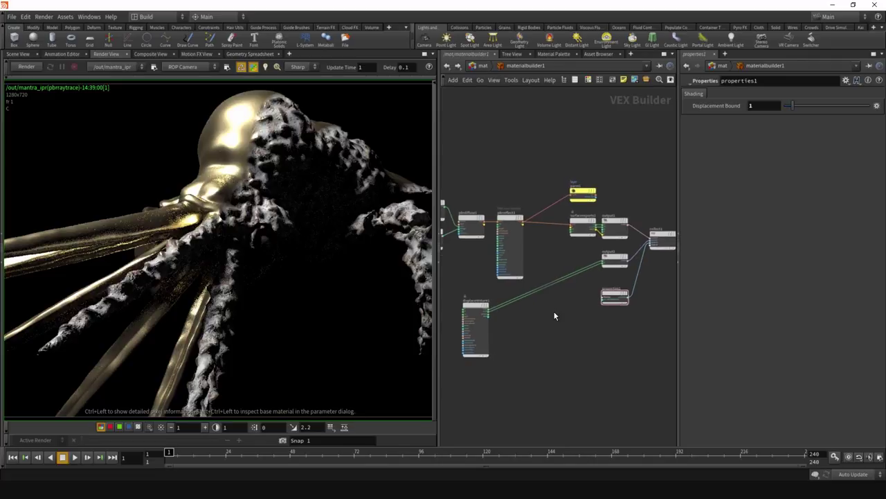
# Return to the mat network and disconnect materialbuilder1's surface output from the first input of layermix2
pyautogui.press('u')
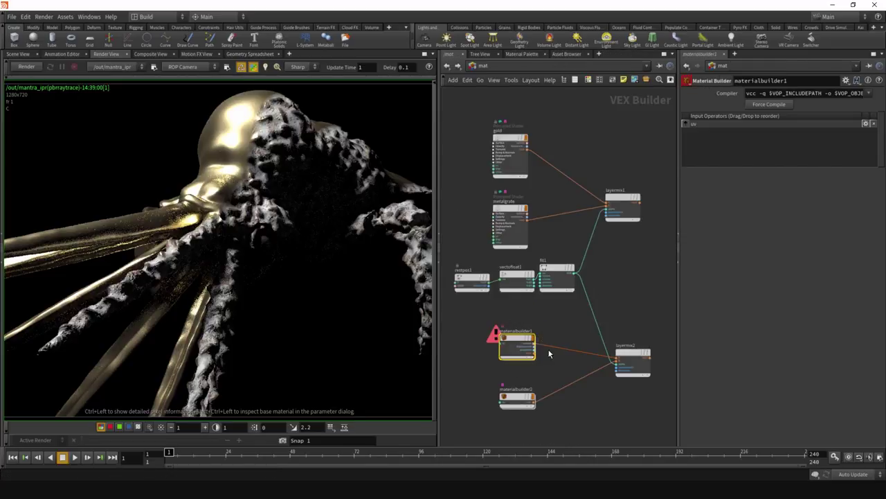
pyautogui.scroll(2, 565, 373)
pyautogui.click(640, 352)
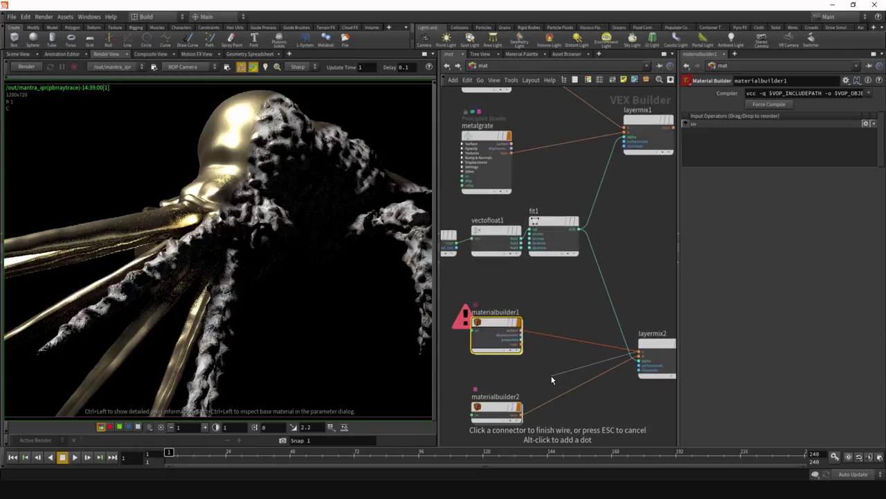
pyautogui.click(551, 375)
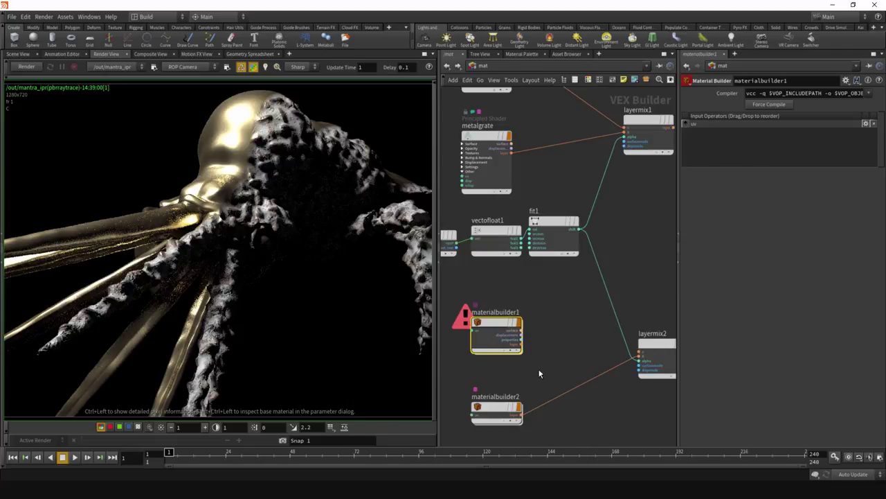
pyautogui.scroll(2, 520, 364)
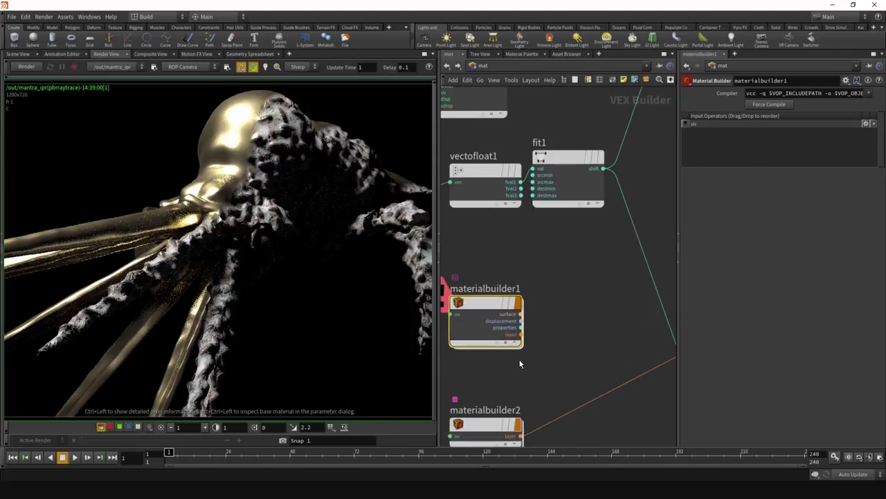
# Render the shader and set the Effect Scale of the displacement texture inside materialbuilder1 to 0.05
pyautogui.click(25, 67)
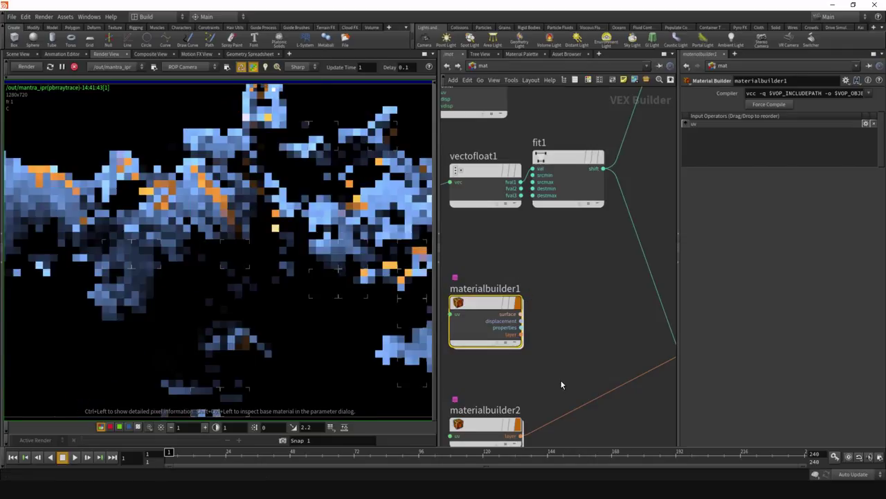
pyautogui.doubleClick(479, 309)
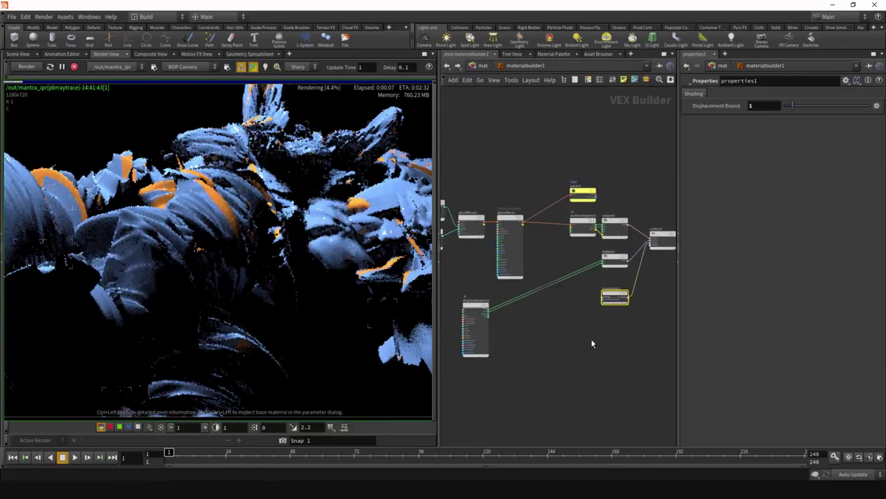
pyautogui.moveTo(519, 350); pyautogui.dragTo(558, 346, button='middle')
pyautogui.scroll(3, 547, 344)
pyautogui.moveTo(552, 332); pyautogui.dragTo(466, 284)
pyautogui.doubleClick(727, 142)
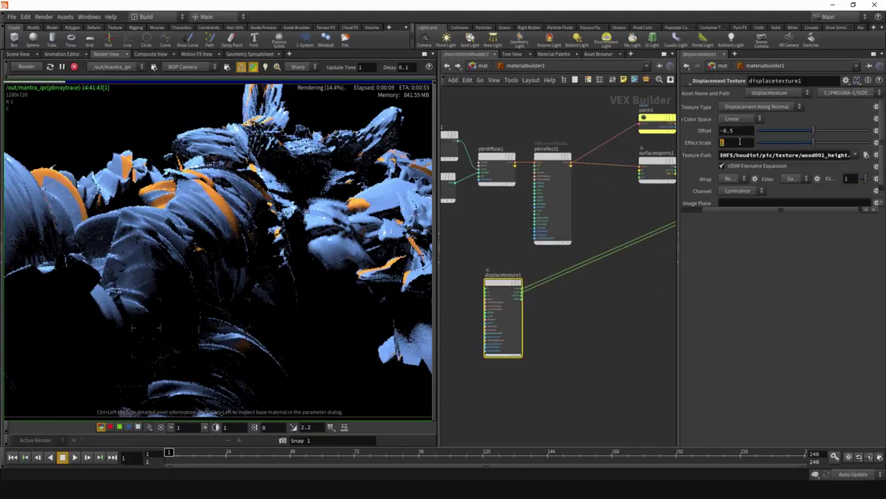
pyautogui.write('0.05')
pyautogui.press('Return')
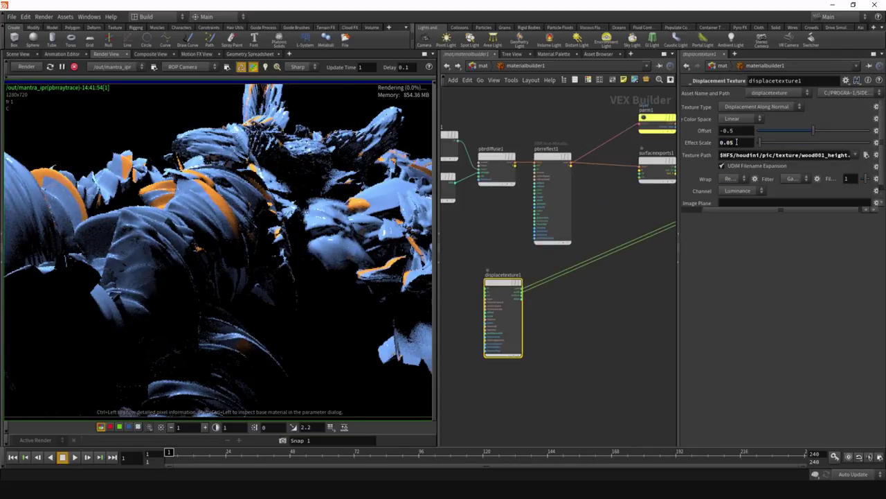
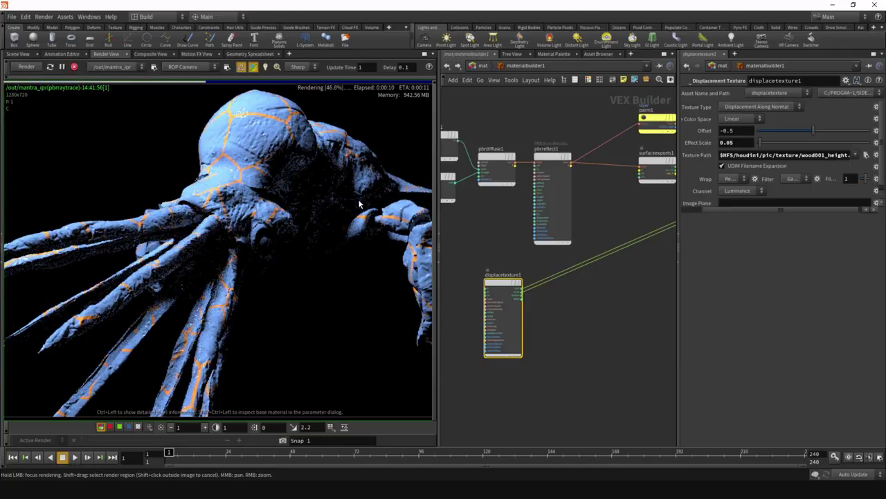
# Examine materialbuilder1's outputs in the mat network and the surface, displacement and properties branches inside it
pyautogui.press('u')
pyautogui.moveTo(570, 357); pyautogui.dragTo(547, 302, button='middle')
pyautogui.scroll(-3, 580, 300)
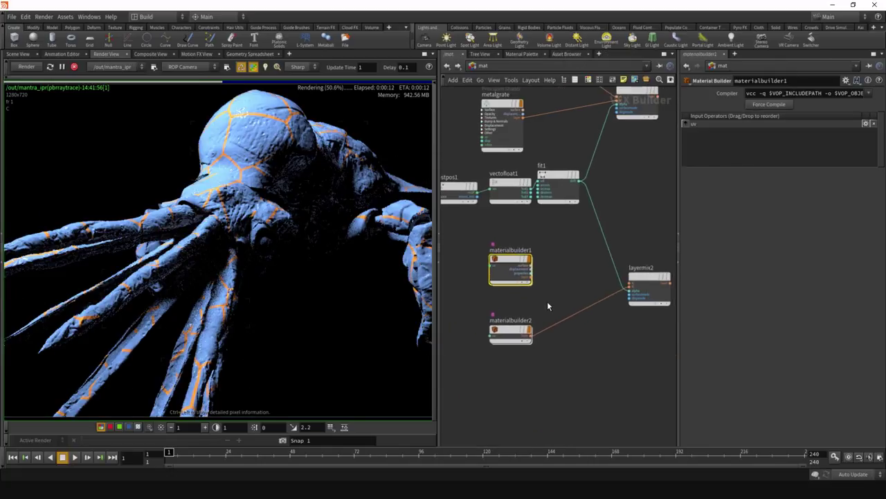
pyautogui.scroll(3, 547, 305)
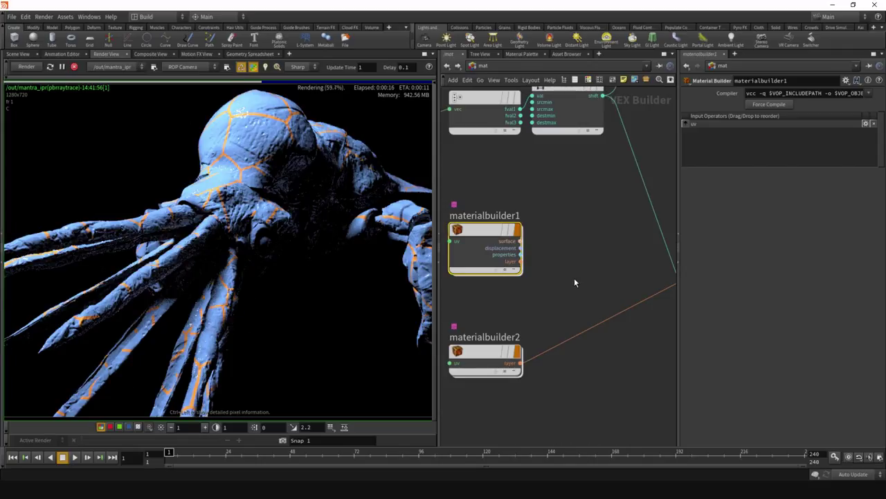
pyautogui.press('i')
pyautogui.moveTo(580, 291); pyautogui.dragTo(633, 341, button='middle')
pyautogui.moveTo(571, 335); pyautogui.dragTo(632, 345)
pyautogui.scroll(-3, 539, 316)
pyautogui.moveTo(597, 298); pyautogui.dragTo(530, 306, button='middle')
pyautogui.scroll(5, 539, 299)
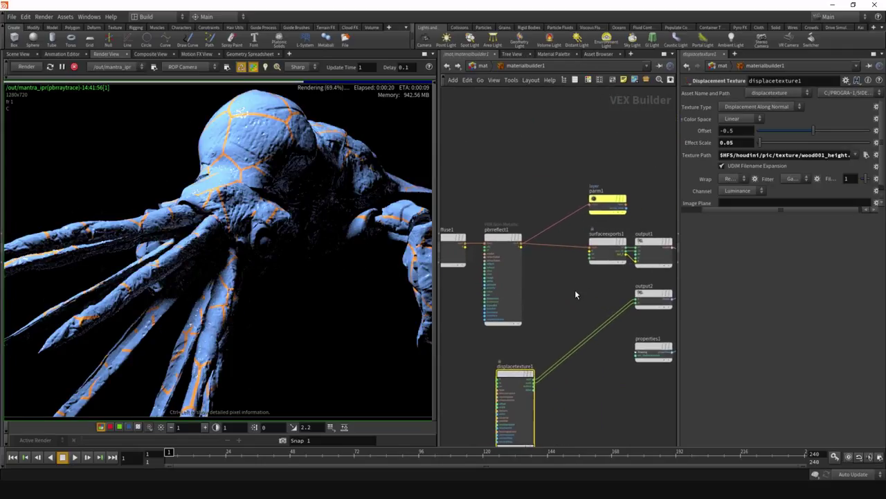
pyautogui.moveTo(465, 158); pyautogui.dragTo(647, 247)
pyautogui.moveTo(593, 280); pyautogui.dragTo(538, 253, button='middle')
pyautogui.click(538, 254)
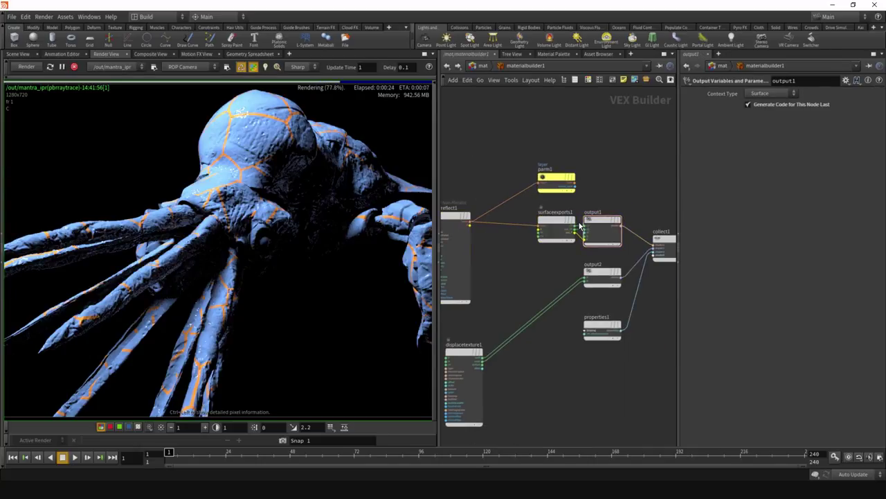
pyautogui.scroll(2, 595, 175)
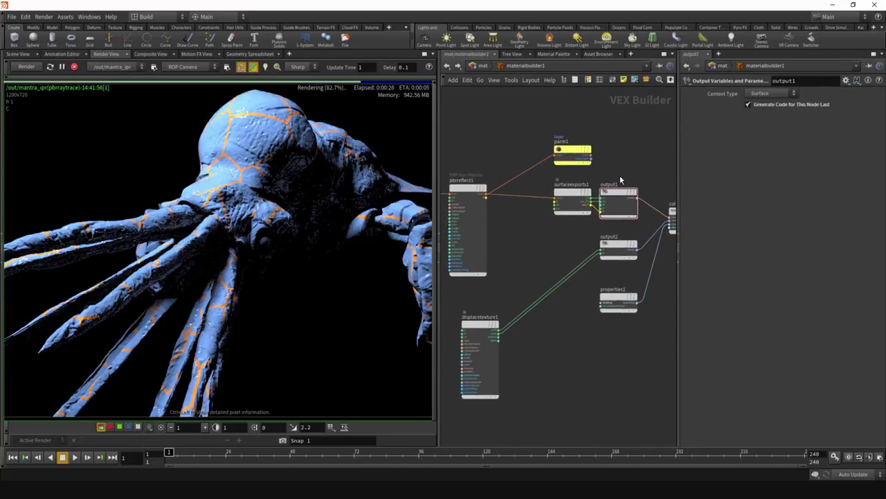
# Duplicate the layer parameter node parm1 and place the copy below the properties node
pyautogui.click(562, 143)
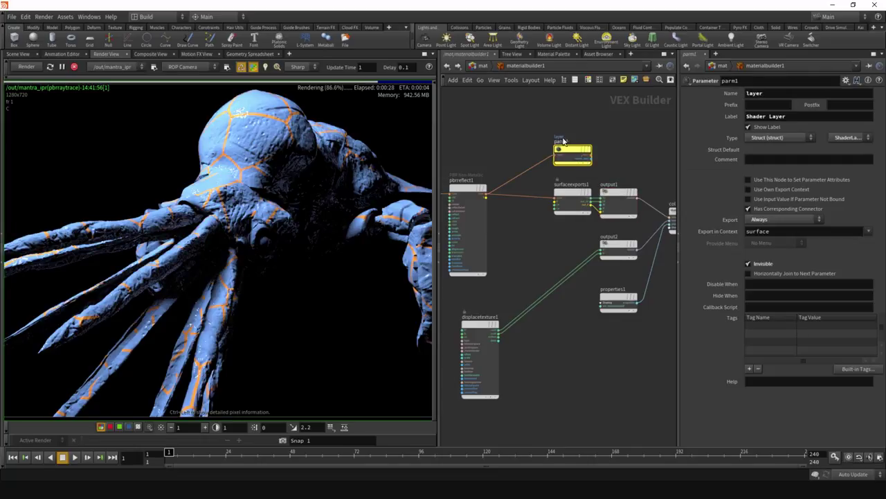
pyautogui.hotkey('ctrl', 'v')
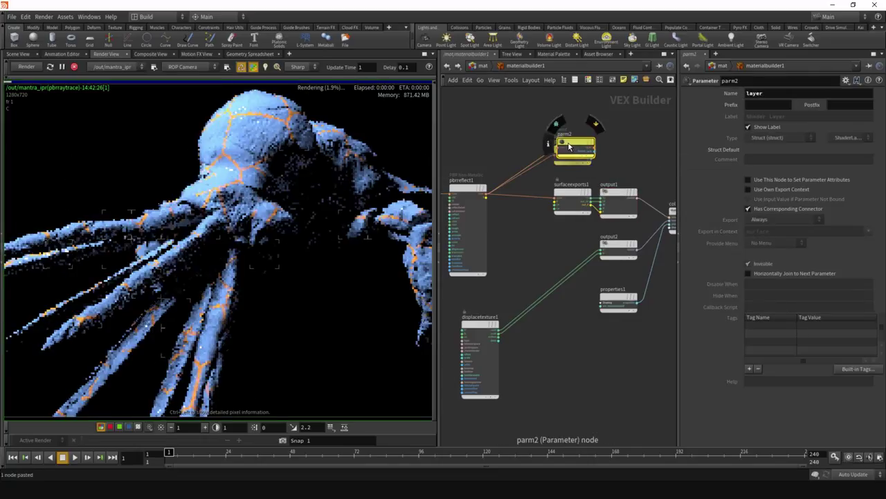
pyautogui.moveTo(570, 145); pyautogui.dragTo(581, 348)
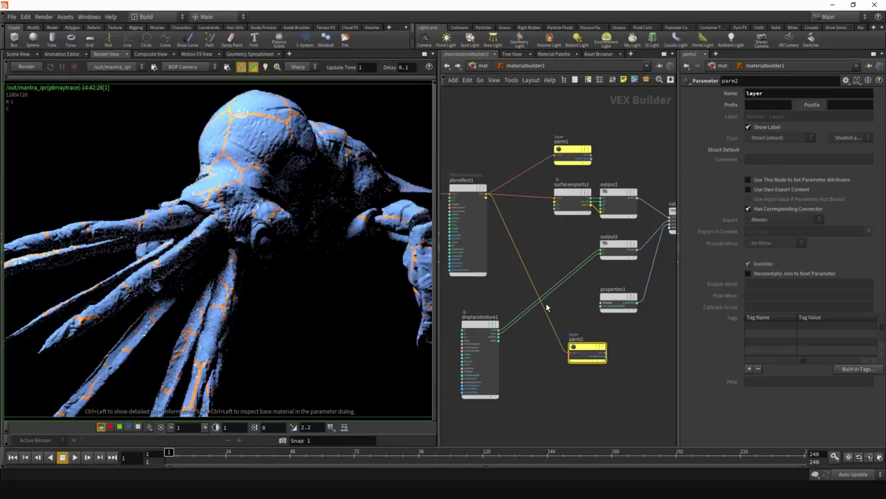
pyautogui.moveTo(548, 307); pyautogui.dragTo(534, 250, button='middle')
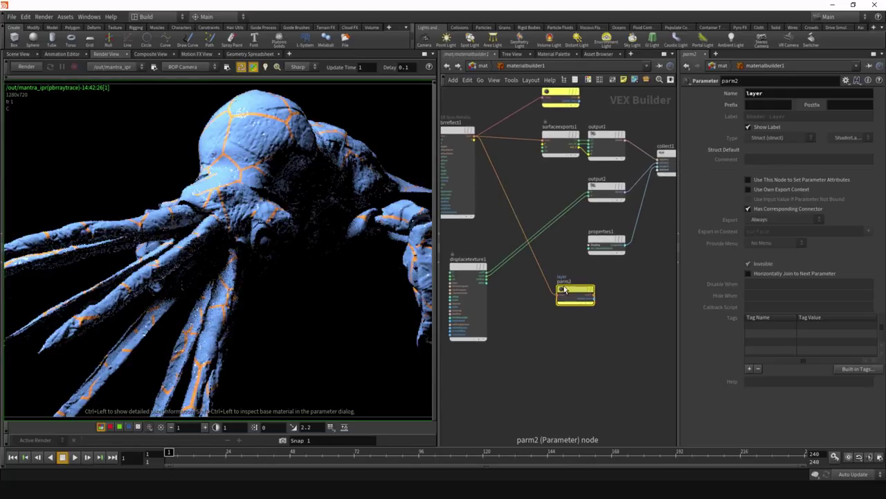
pyautogui.moveTo(564, 289); pyautogui.dragTo(574, 307)
pyautogui.moveTo(765, 93); pyautogui.dragTo(707, 101)
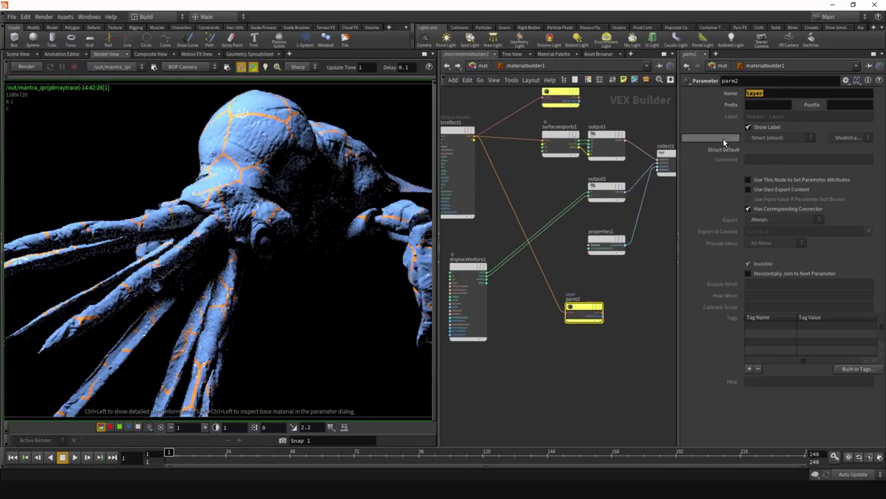
# Add a Layer Pack node between the displacement texture and the copied layer parameter, finding it by searching for "pack"
pyautogui.moveTo(509, 199); pyautogui.dragTo(554, 220, button='middle')
pyautogui.scroll(-1, 497, 234)
pyautogui.scroll(2, 551, 317)
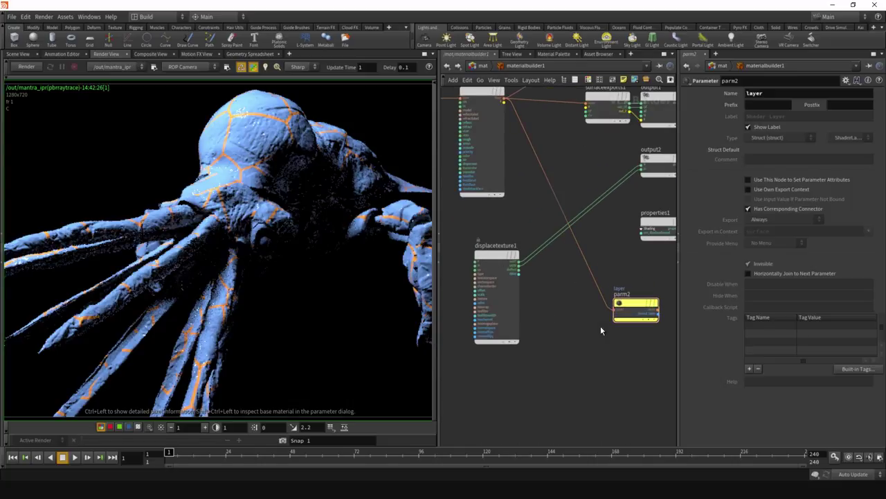
pyautogui.moveTo(551, 296); pyautogui.dragTo(500, 278, button='middle')
pyautogui.press('Tab')
pyautogui.write('layer')
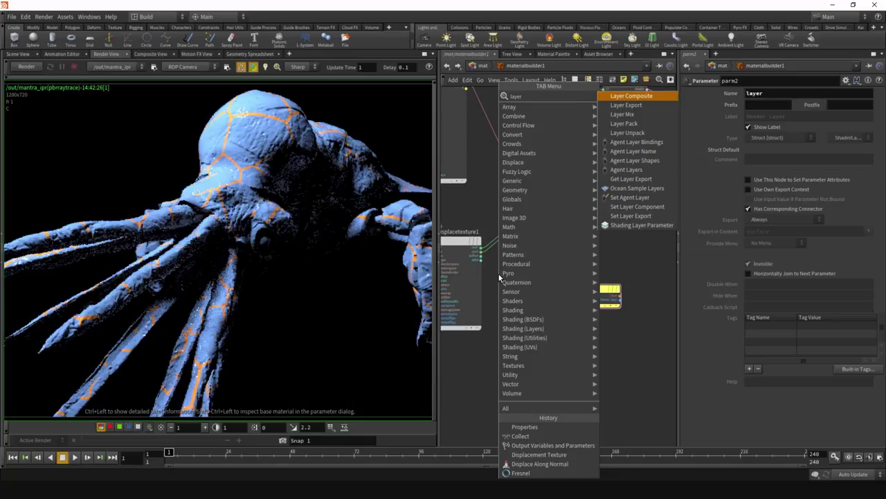
pyautogui.press('Down')
pyautogui.press('Down')
pyautogui.press('Down')
pyautogui.press('Down')
pyautogui.press('Down')
pyautogui.press('Down')
pyautogui.press('Down')
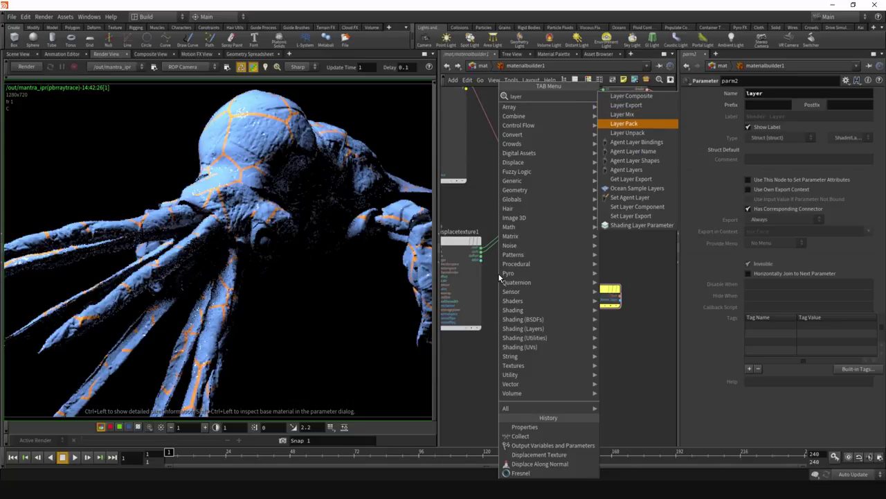
pyautogui.press('BackSpace')
pyautogui.press('BackSpace')
pyautogui.press('BackSpace')
pyautogui.press('BackSpace')
pyautogui.press('BackSpace')
pyautogui.write('pack')
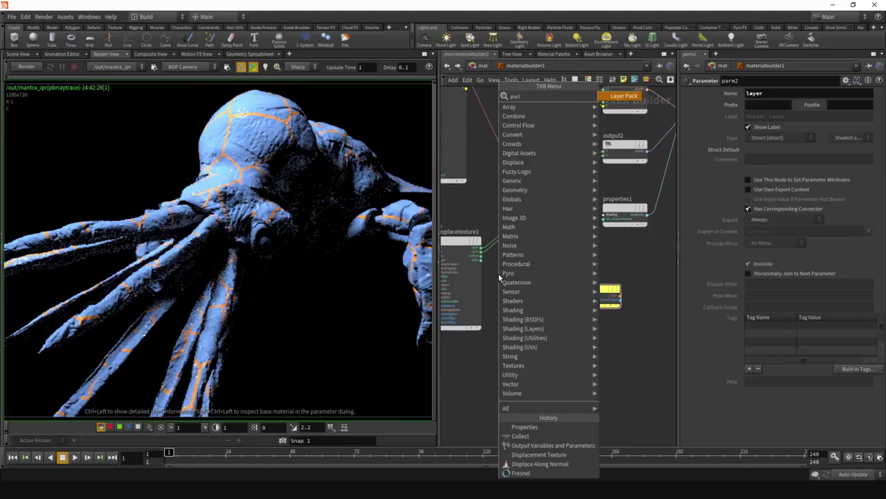
pyautogui.press('Return')
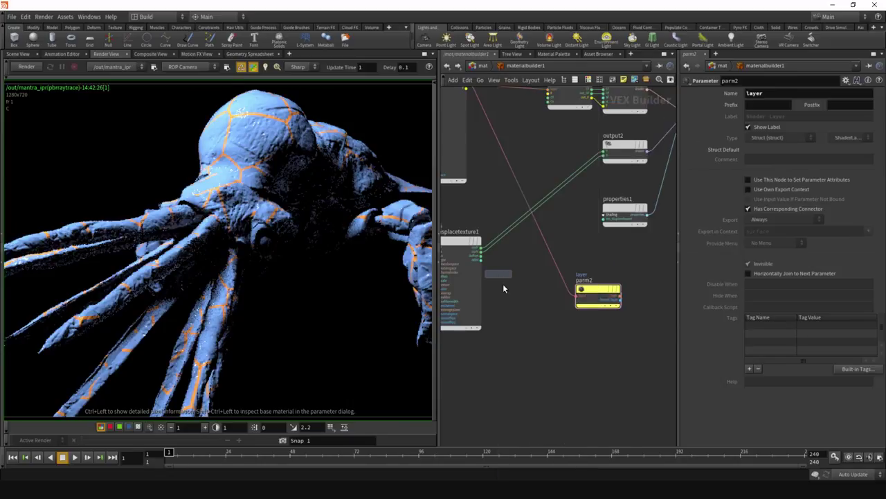
pyautogui.click(503, 288)
pyautogui.scroll(1, 513, 291)
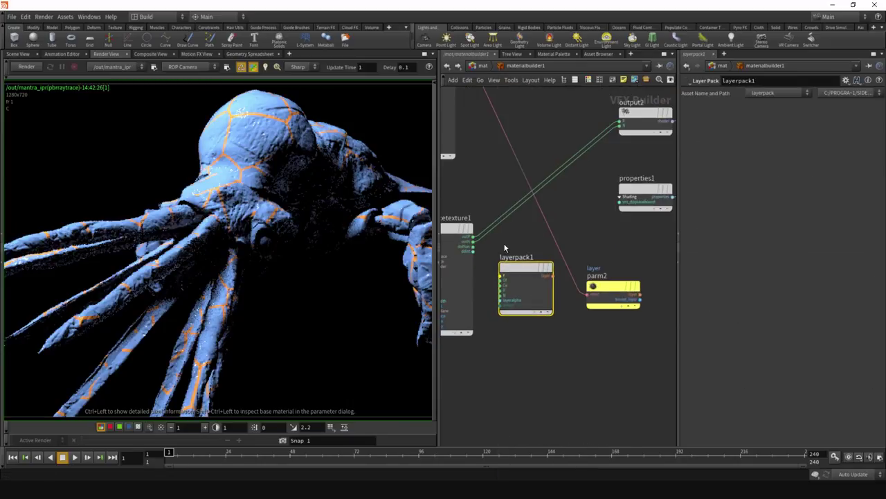
# Connect the displacement texture's position and normal outputs to the P and N inputs of the Layer Pack node
pyautogui.click(473, 237)
pyautogui.click(500, 276)
pyautogui.click(500, 299)
pyautogui.click(473, 251)
pyautogui.scroll(4, 489, 283)
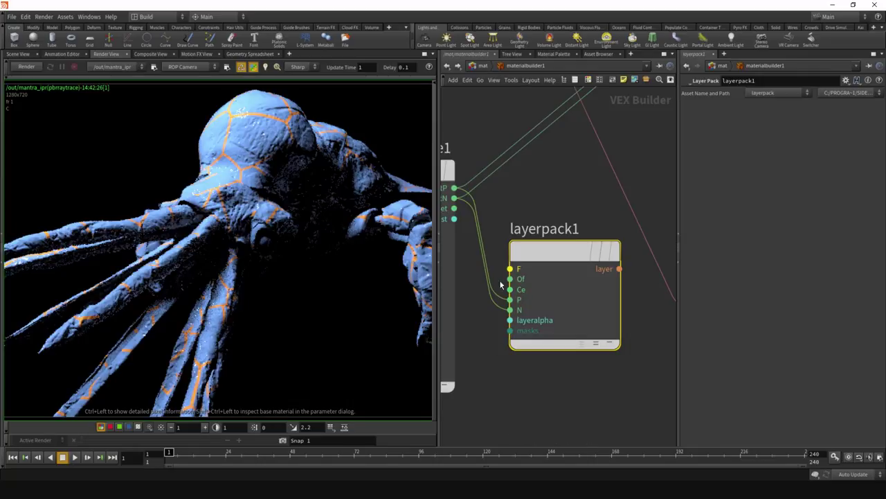
# Move the copied layer parameter next to the Layer Pack node and feed the pack's layer output into it
pyautogui.scroll(-3, 532, 273)
pyautogui.moveTo(588, 250); pyautogui.dragTo(540, 251, button='middle')
pyautogui.moveTo(601, 285); pyautogui.dragTo(578, 253)
pyautogui.click(532, 265)
pyautogui.click(574, 251)
pyautogui.scroll(-4, 573, 313)
pyautogui.moveTo(574, 316); pyautogui.dragTo(601, 370, button='middle')
pyautogui.scroll(3, 551, 345)
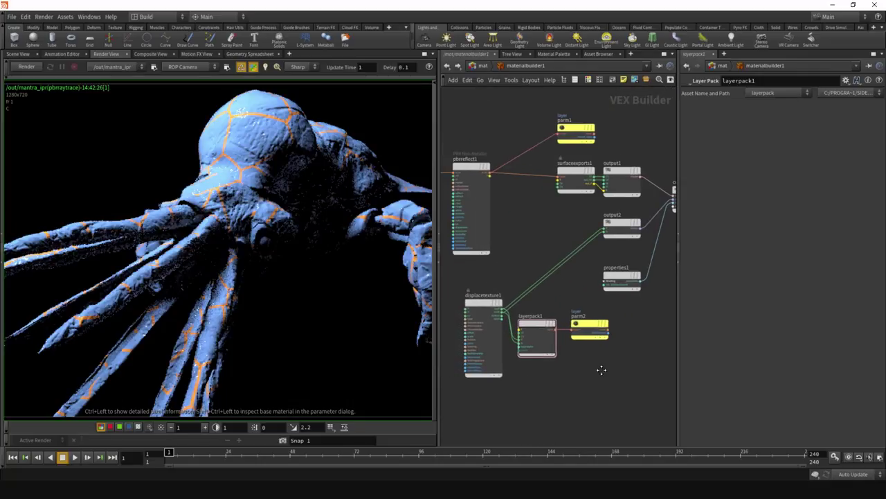
# Enable Use Own Export Context on the original layer parameter parm1, keeping its export context at surface
pyautogui.click(589, 326)
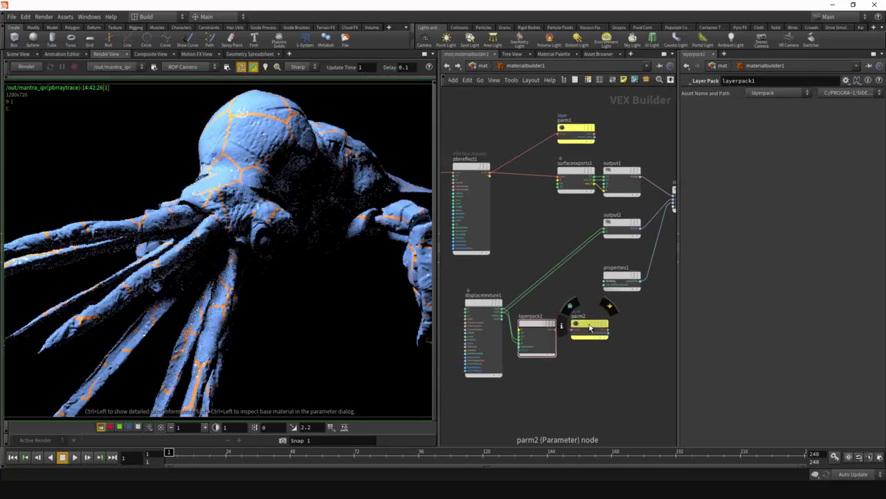
pyautogui.click(574, 131)
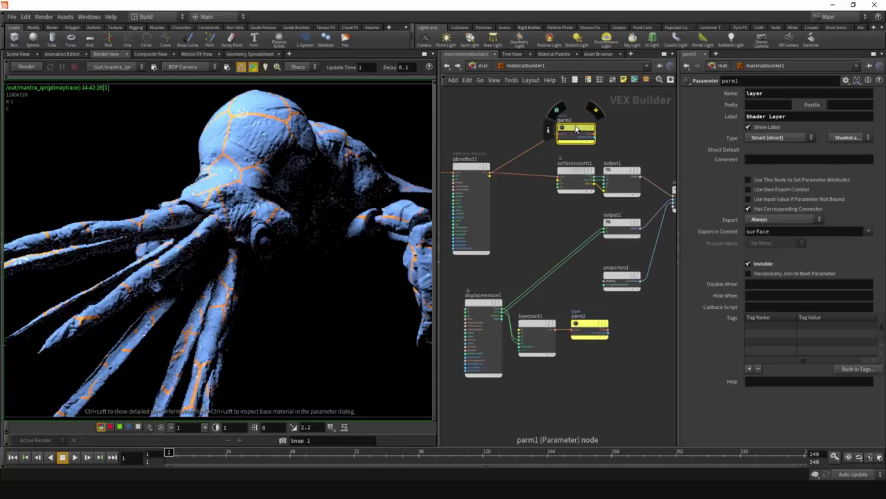
pyautogui.click(589, 325)
pyautogui.click(574, 136)
pyautogui.click(786, 188)
pyautogui.keyDown('shift'); pyautogui.click(592, 332); pyautogui.keyUp('shift')
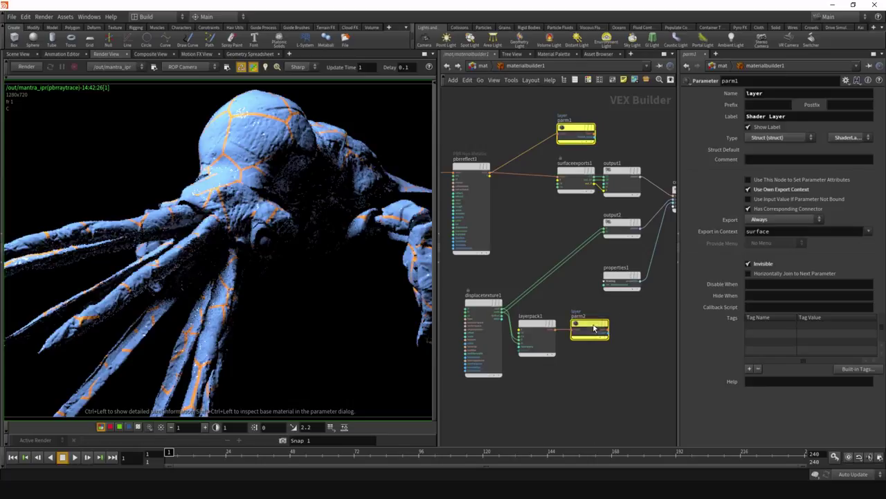
pyautogui.click(570, 128)
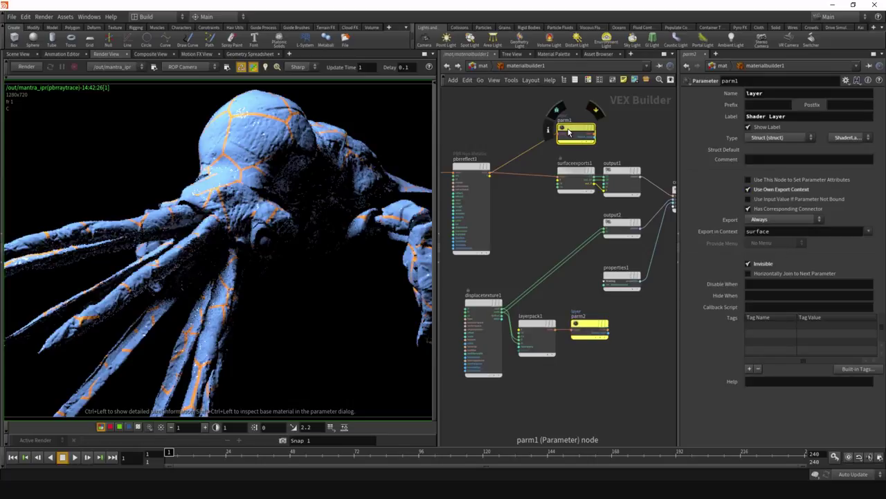
pyautogui.moveTo(813, 235); pyautogui.dragTo(712, 227)
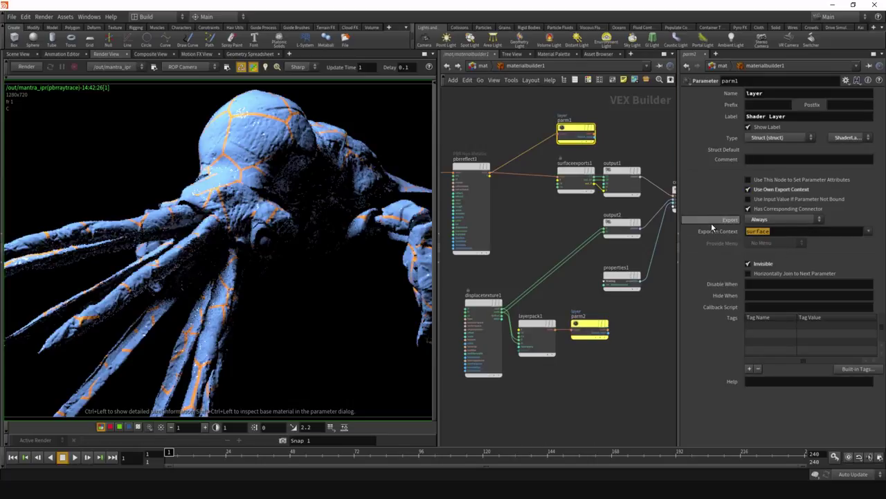
pyautogui.click(791, 232)
# Set Export in Context to displace on the copied layer parameter parm2
pyautogui.click(589, 325)
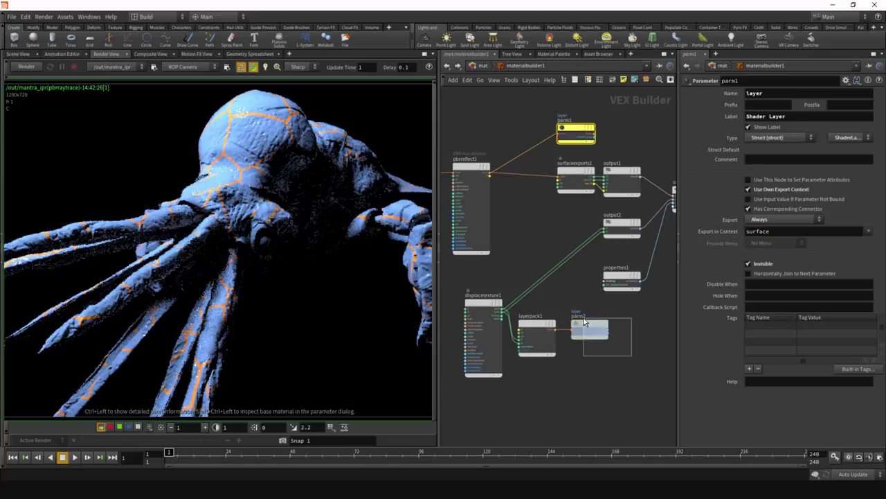
pyautogui.doubleClick(850, 232)
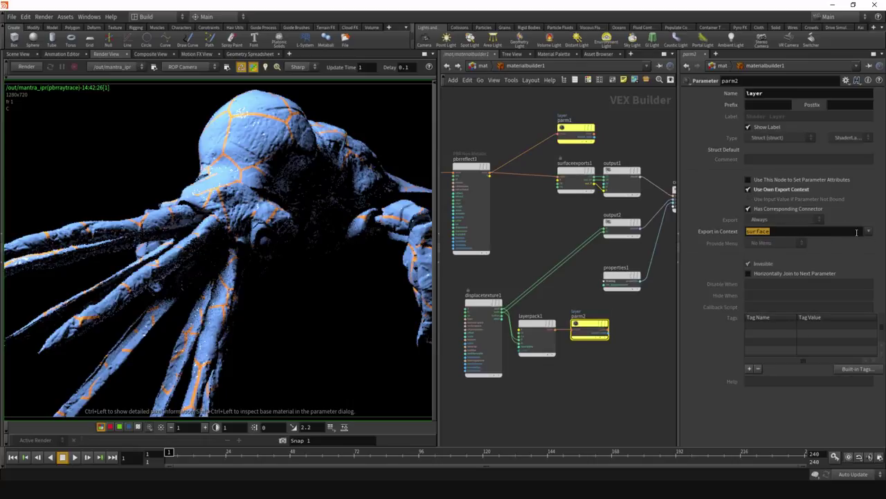
pyautogui.press('BackSpace')
pyautogui.click(869, 231)
pyautogui.click(853, 247)
pyautogui.moveTo(659, 339); pyautogui.dragTo(635, 327, button='middle')
pyautogui.scroll(-3, 662, 338)
pyautogui.scroll(3, 619, 338)
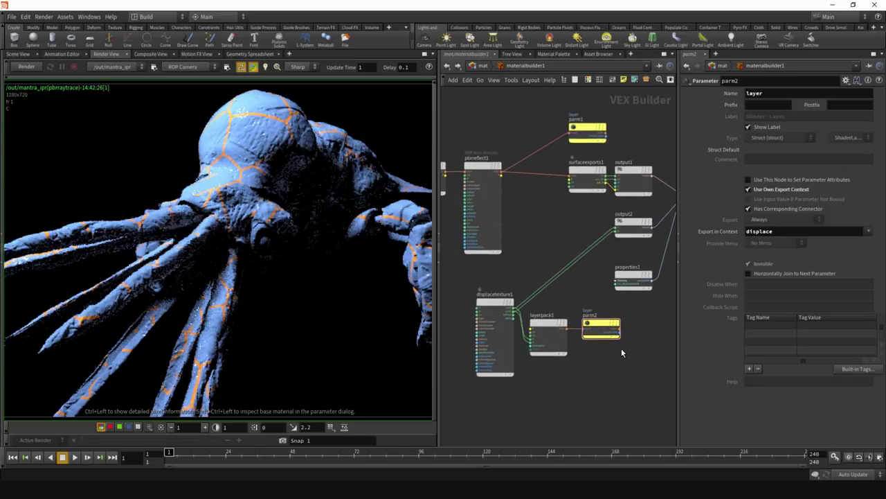
# Recheck the two layer parameter nodes inside materialbuilder1 and return to the mat network
pyautogui.press('u')
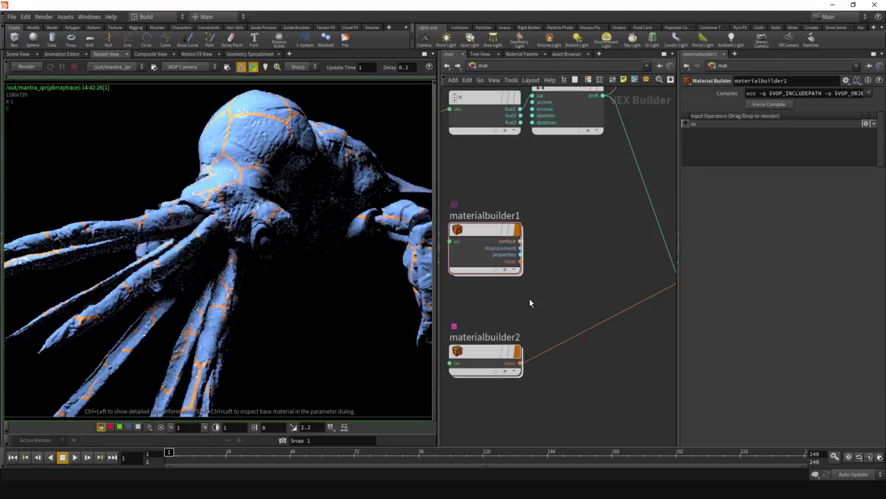
pyautogui.doubleClick(513, 258)
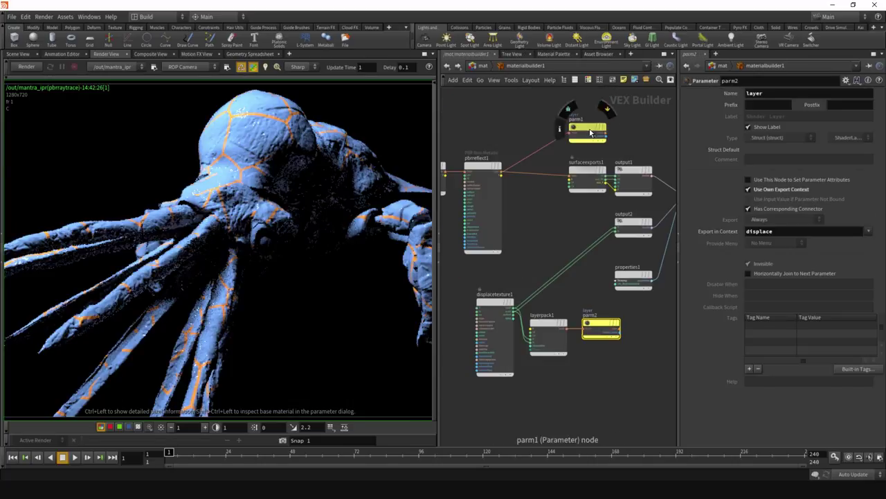
pyautogui.click(597, 325)
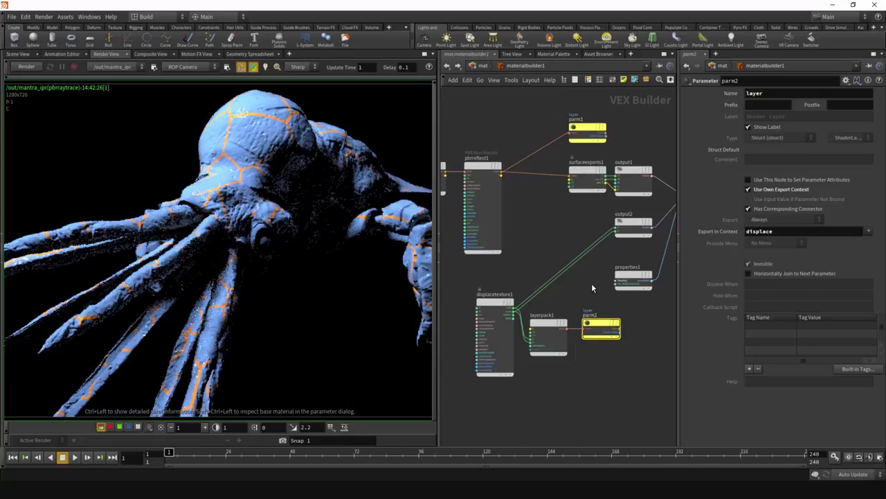
pyautogui.press('u')
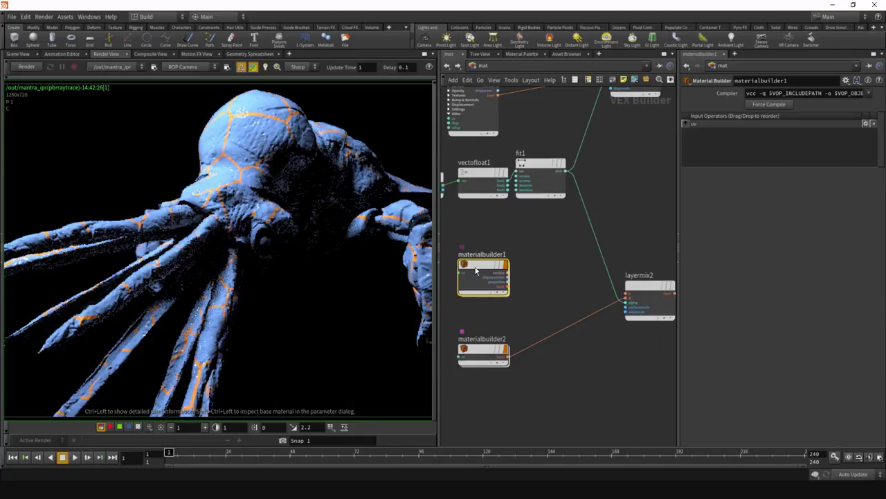
# Wire materialbuilder1's layer output into the first layer input of layermix2
pyautogui.moveTo(477, 266)
pyautogui.mouseDown()
pyautogui.moveTo(487, 269)
pyautogui.moveTo(477, 268)
pyautogui.mouseUp()
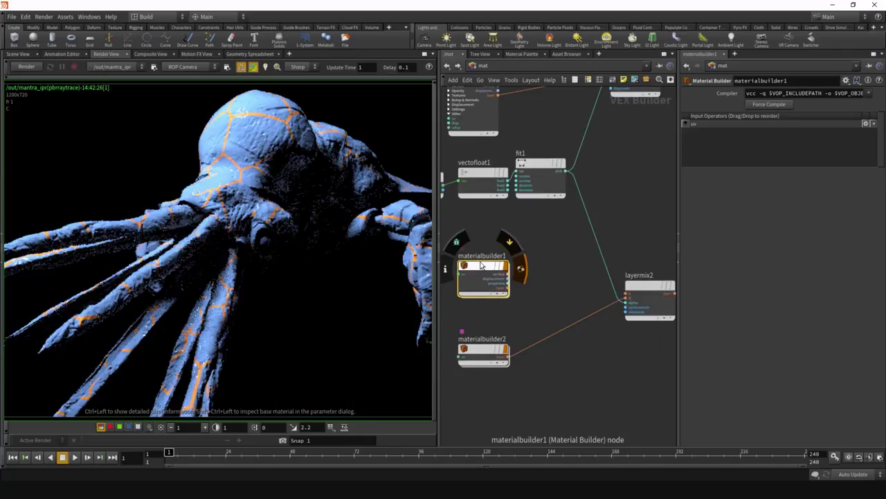
pyautogui.click(641, 293)
pyautogui.click(505, 286)
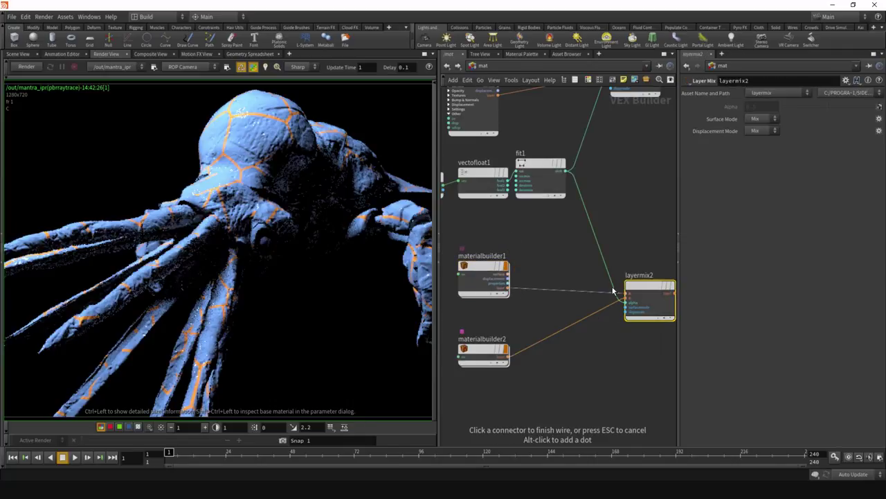
pyautogui.click(627, 293)
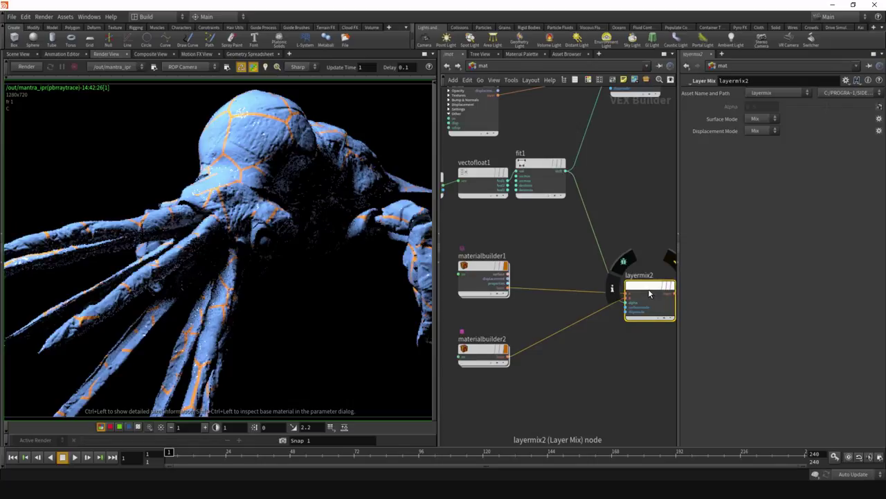
pyautogui.moveTo(663, 397); pyautogui.dragTo(474, 241)
pyautogui.click(519, 239)
# Review how the displacement is packed and exported through layerpack1 and parm2 inside materialbuilder1, and return to the mat network
pyautogui.click(493, 272)
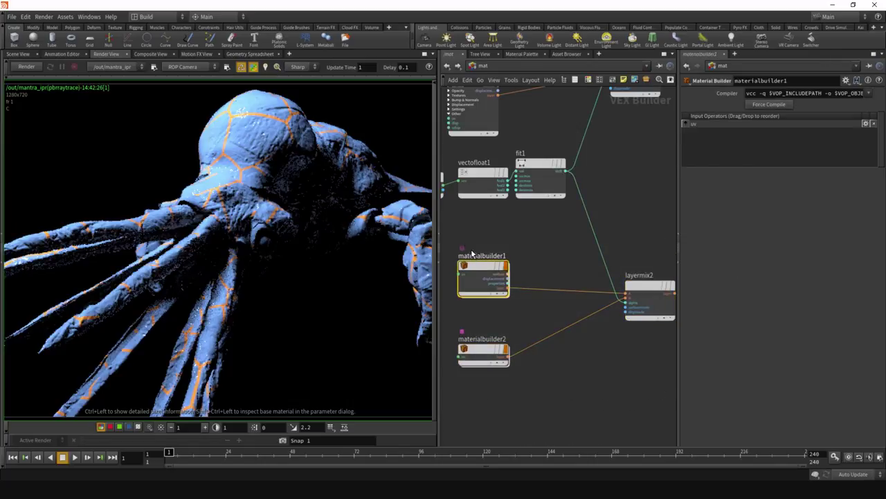
pyautogui.doubleClick(493, 270)
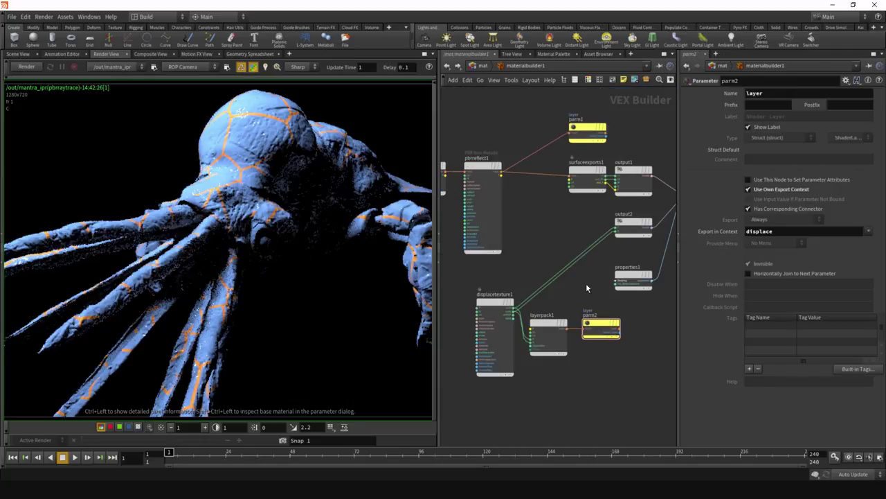
pyautogui.moveTo(599, 379); pyautogui.dragTo(587, 362, button='middle')
pyautogui.scroll(2, 561, 352)
pyautogui.scroll(2, 561, 347)
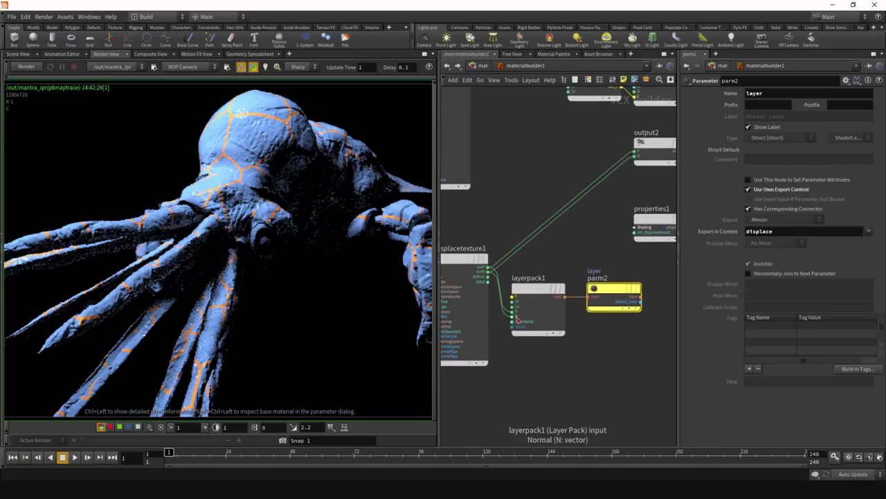
pyautogui.press('u')
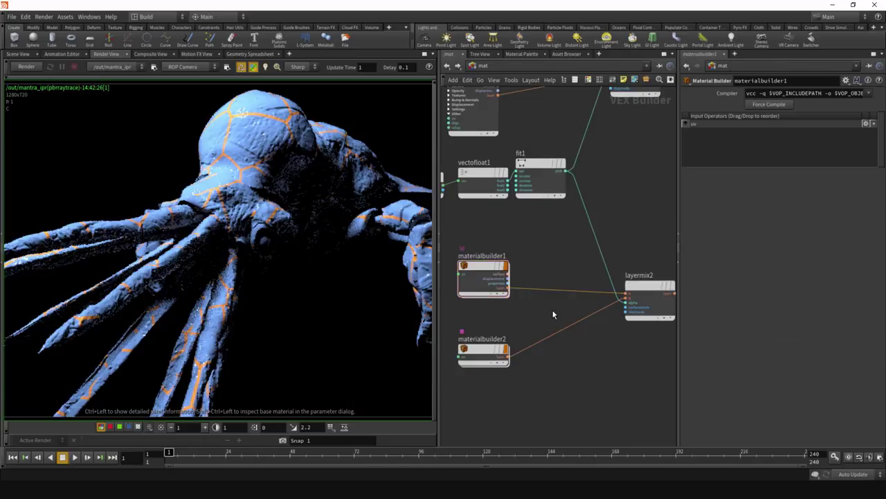
# Delete the materialbuilder2 node from the mat network
pyautogui.scroll(-4, 552, 311)
pyautogui.scroll(2, 532, 365)
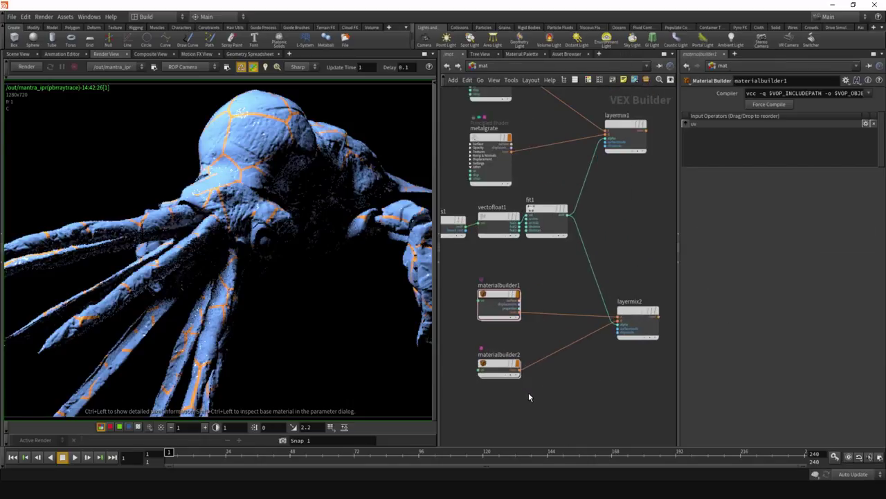
pyautogui.click(516, 365)
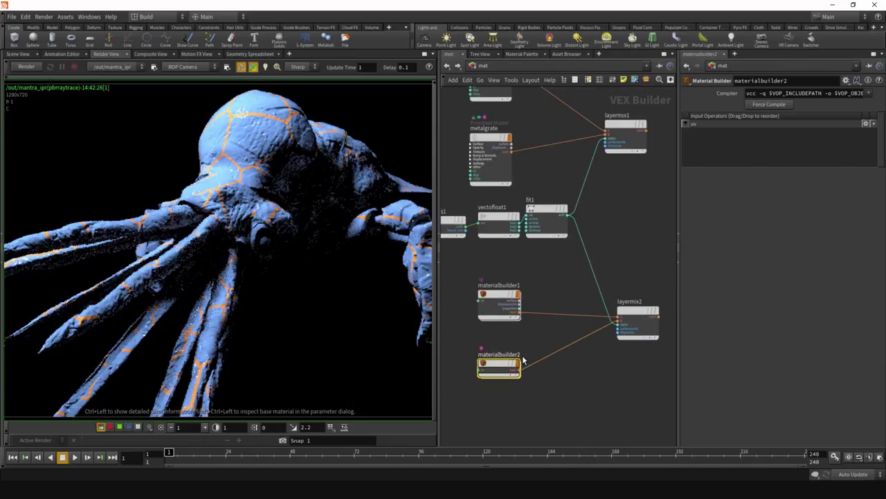
pyautogui.press('Delete')
# Feed metalgrate's layer output into the second layer input of layermix2, and move layermix2 up slightly
pyautogui.moveTo(597, 363); pyautogui.dragTo(607, 410, button='middle')
pyautogui.click(627, 369)
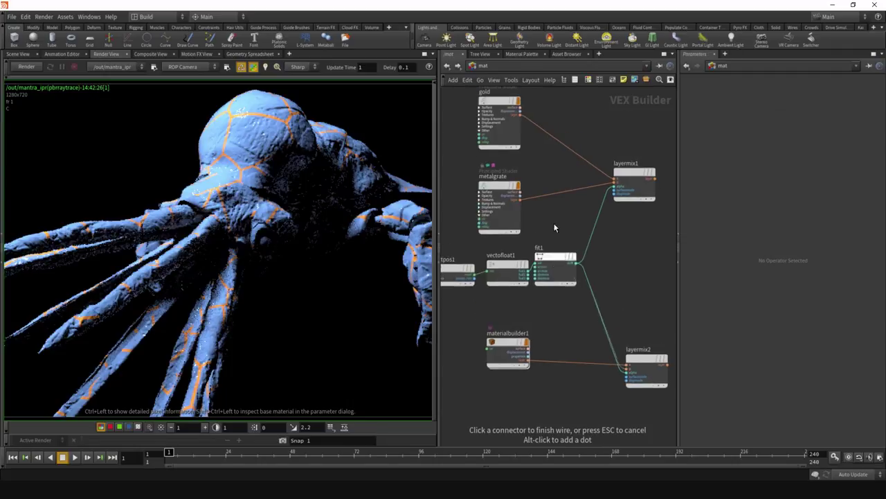
pyautogui.click(520, 199)
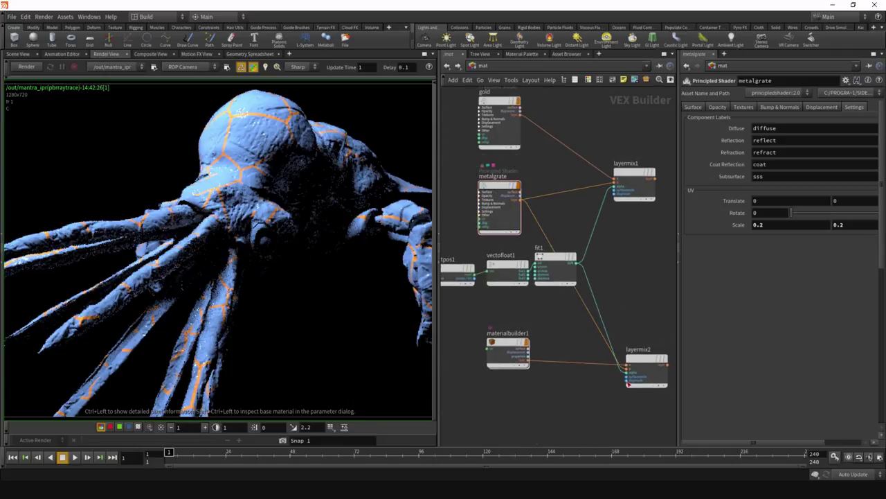
pyautogui.moveTo(643, 366); pyautogui.dragTo(637, 343)
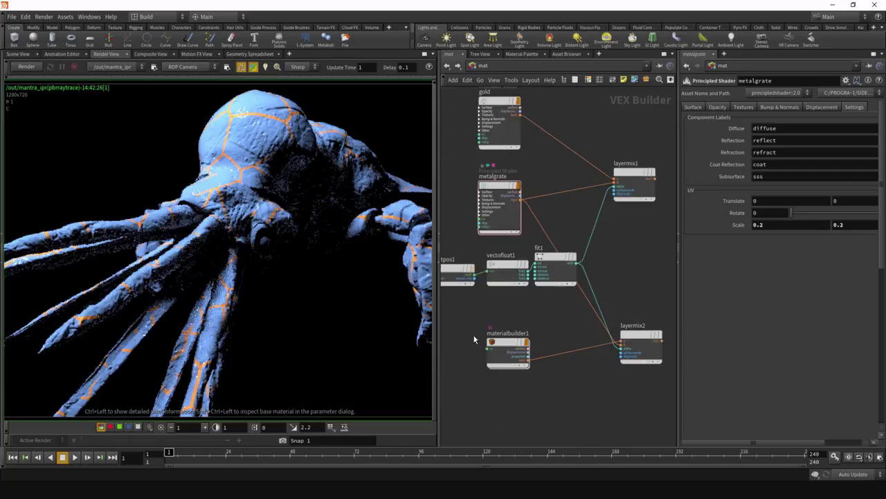
# Re-render the mantra_ipr output with the new layer mix of materialbuilder1 and metalgrate
pyautogui.click(509, 353)
pyautogui.click(499, 202)
pyautogui.click(508, 350)
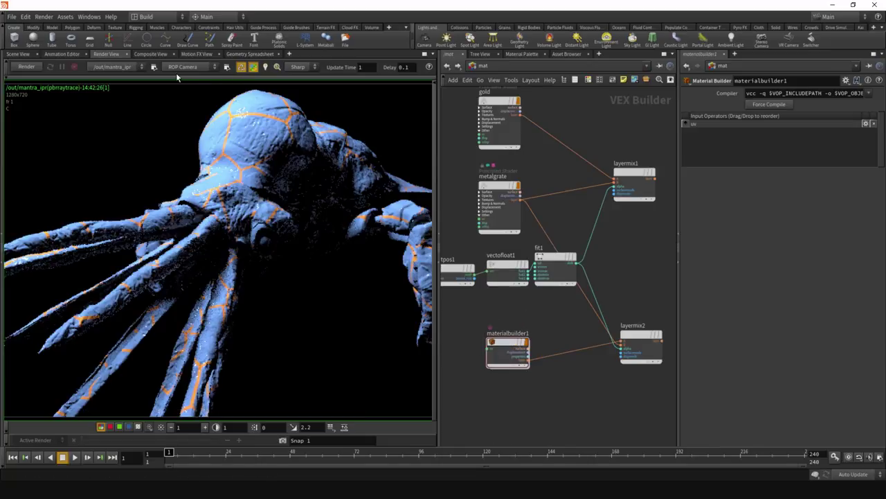
pyautogui.click(25, 67)
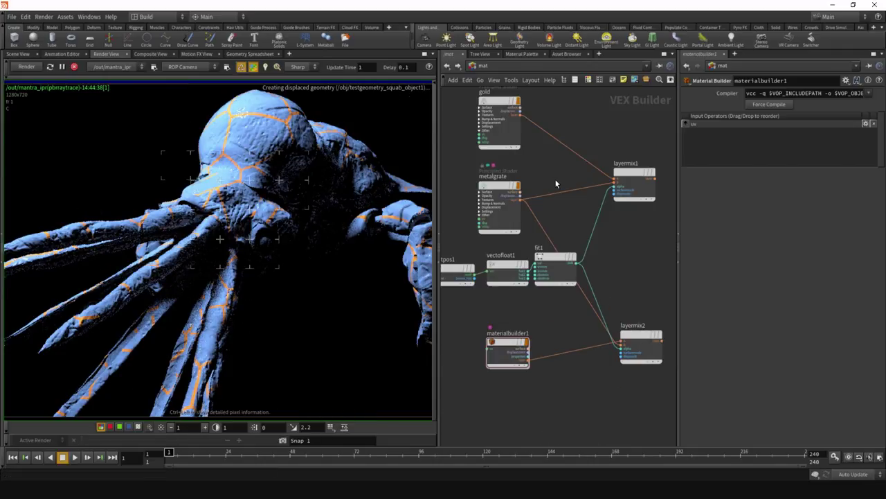
pyautogui.moveTo(558, 185); pyautogui.dragTo(538, 191, button='middle')
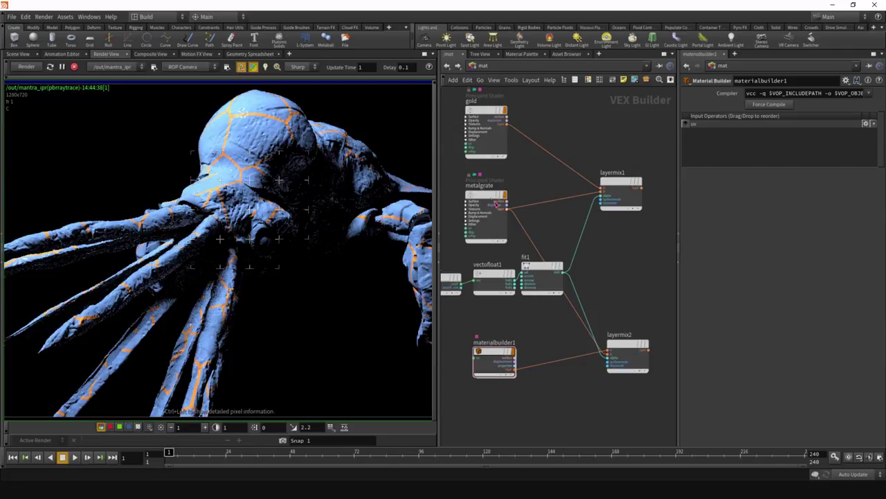
pyautogui.moveTo(477, 195)
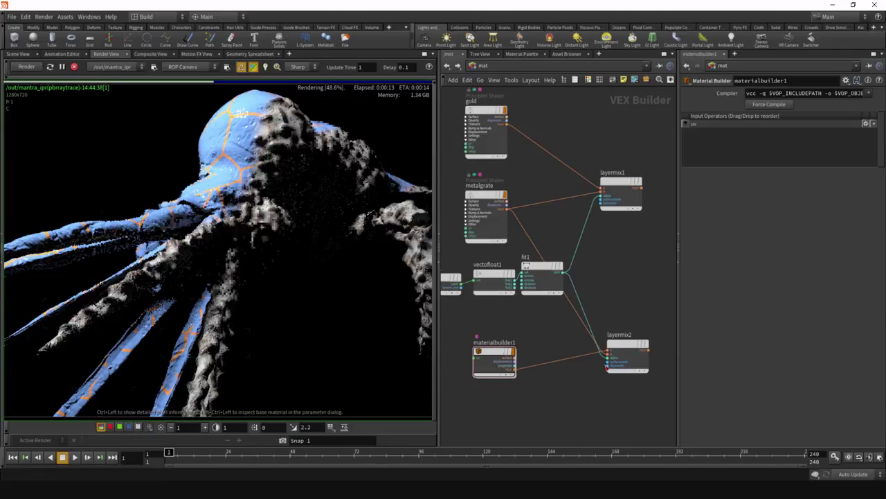
# Move layermix2 up so it lines up beneath layermix1
pyautogui.moveTo(621, 351); pyautogui.dragTo(630, 322)
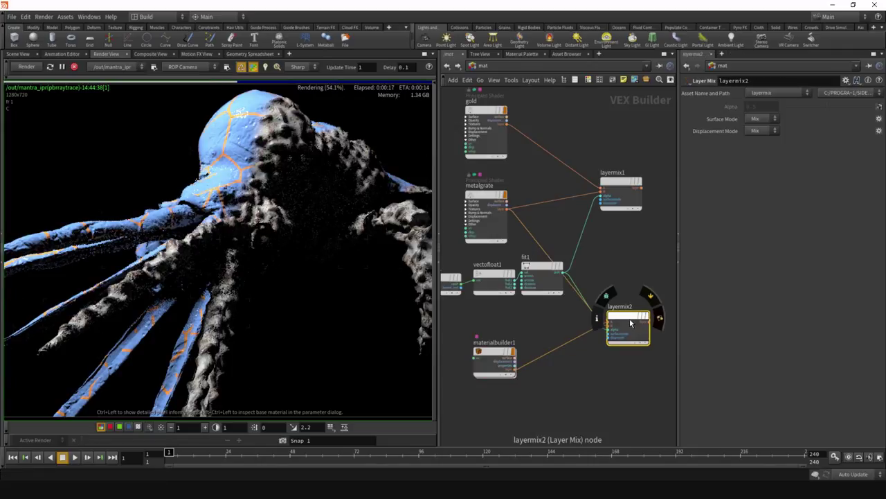
pyautogui.moveTo(624, 320); pyautogui.dragTo(610, 315)
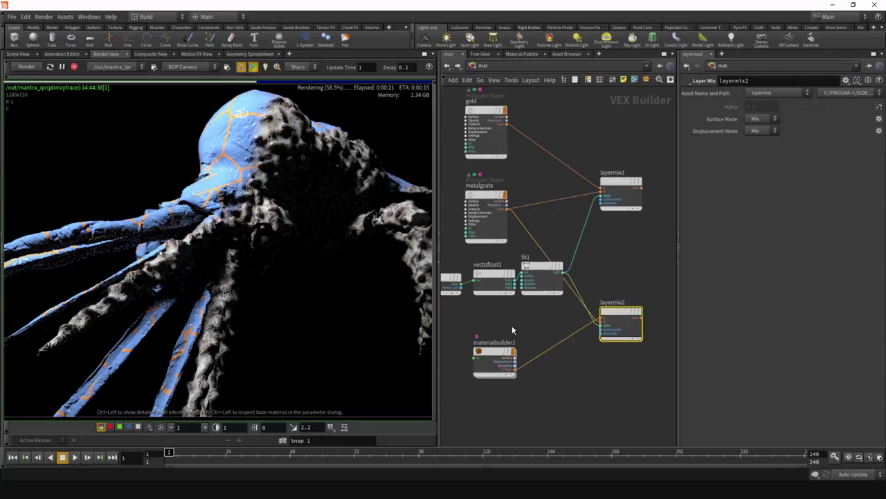
# Inspect metalgrate's displacement settings, including the expression behind its Displacement Bound
pyautogui.click(487, 215)
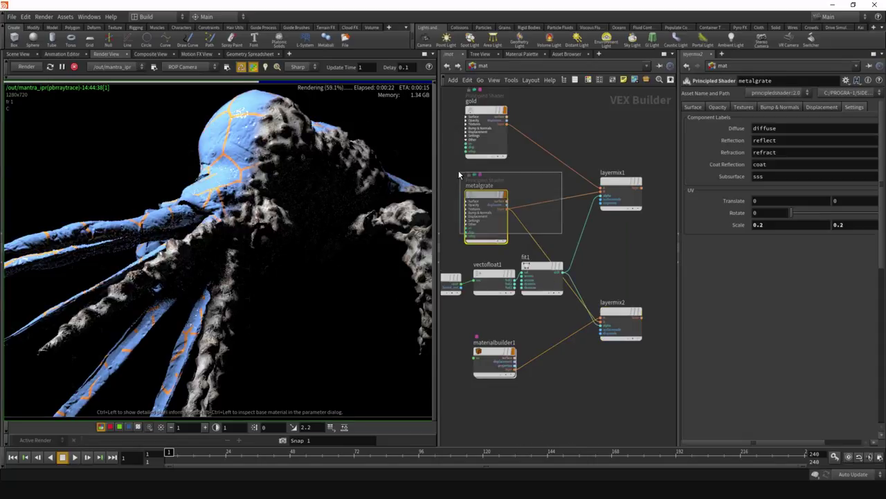
pyautogui.click(824, 108)
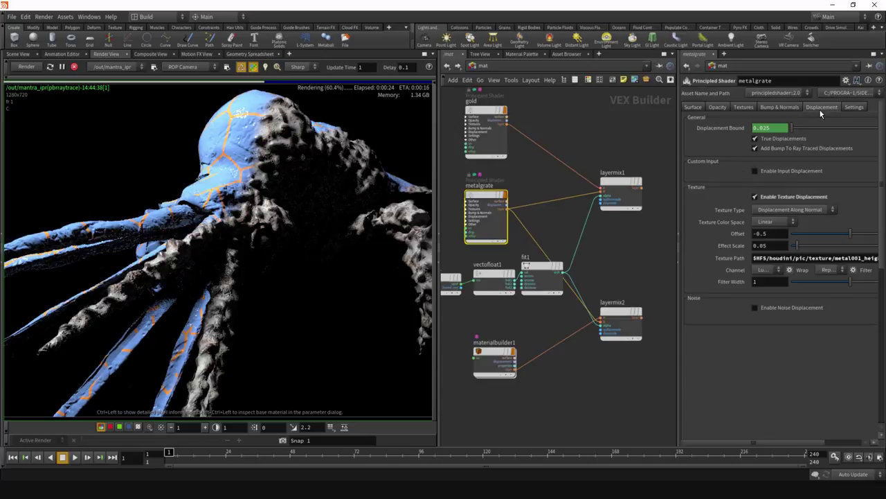
pyautogui.click(711, 130)
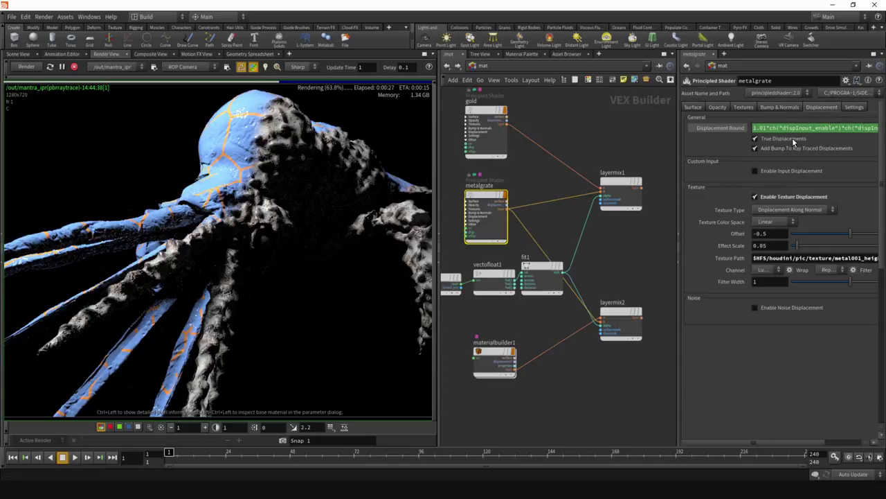
pyautogui.click(731, 126)
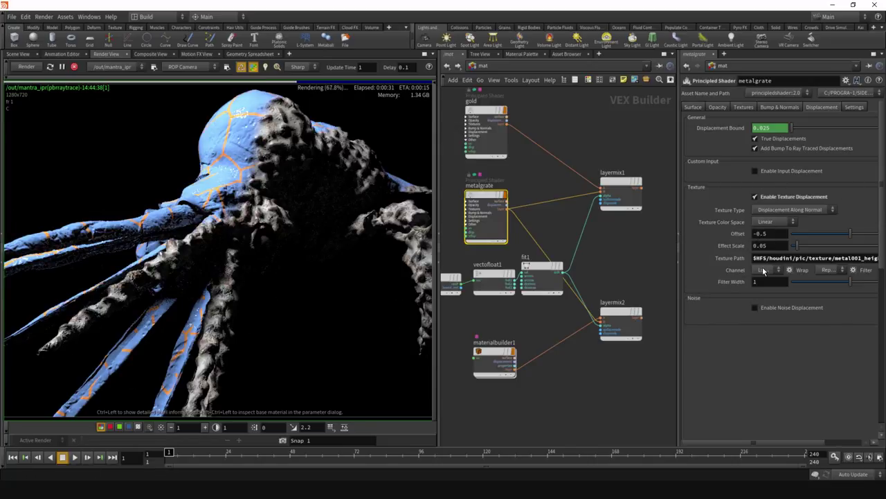
# Check the Displacement Bound on the properties1 node inside materialbuilder1, and return to the mat network
pyautogui.click(495, 359)
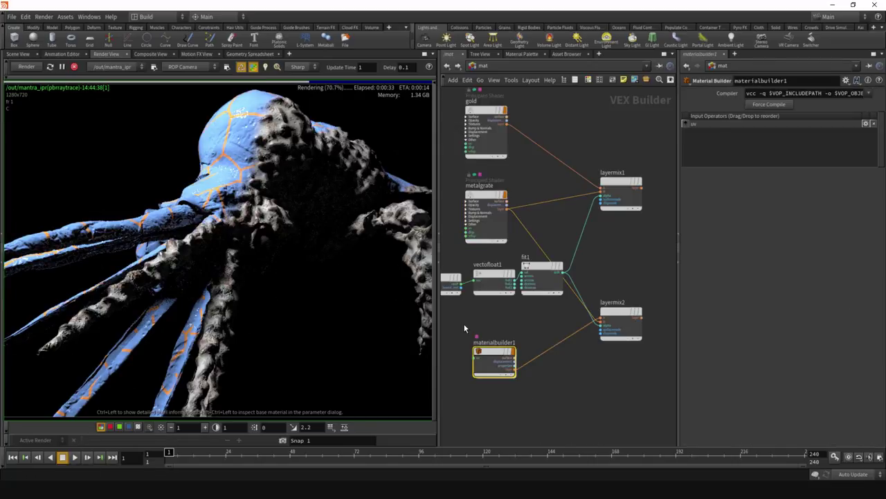
pyautogui.doubleClick(494, 357)
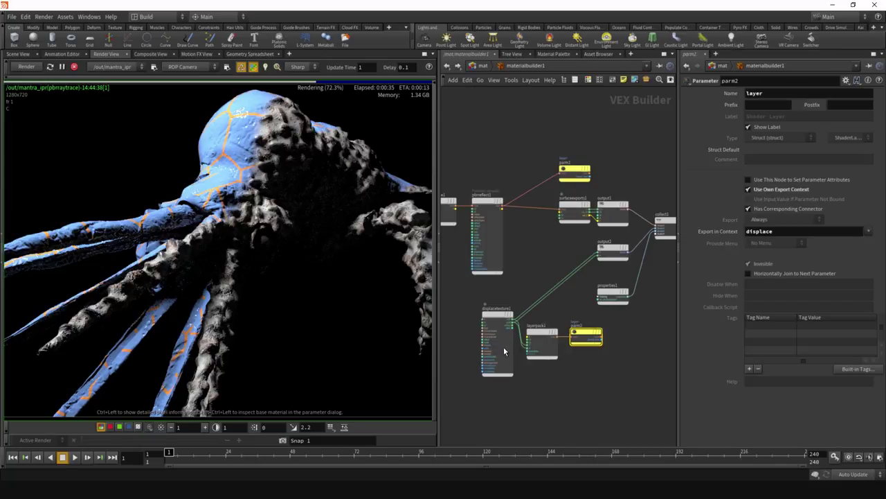
pyautogui.click(597, 286)
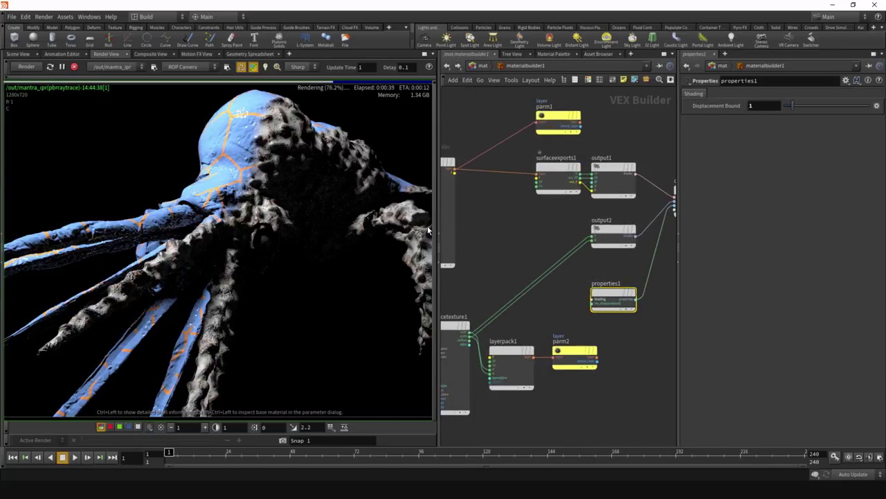
pyautogui.press('u')
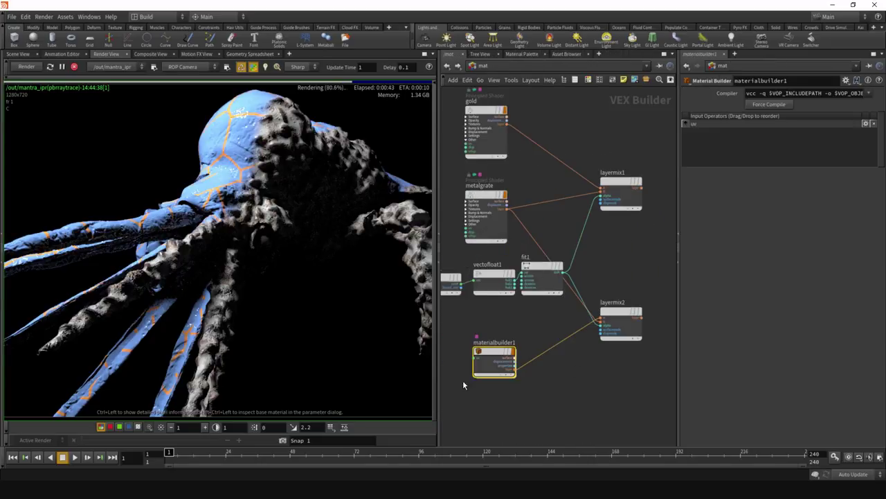
pyautogui.moveTo(496, 353)
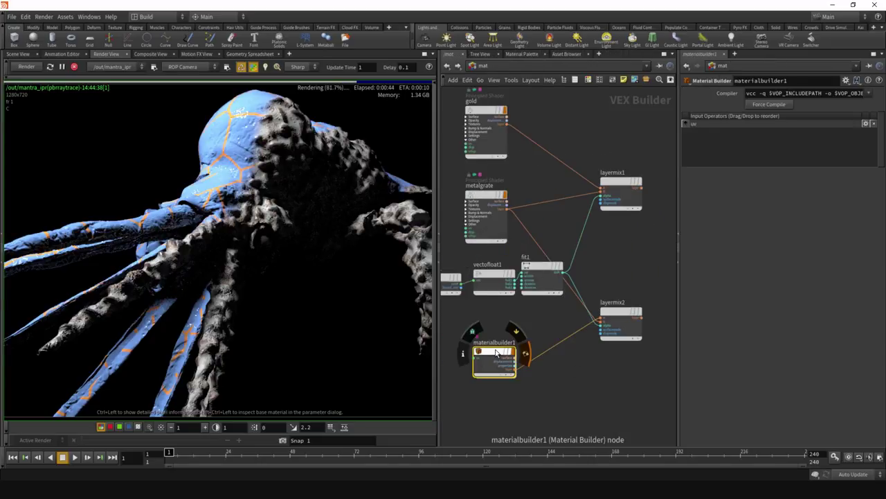
# Move layermix2 further up, closer to layermix1
pyautogui.click(620, 317)
pyautogui.moveTo(581, 363); pyautogui.dragTo(557, 369, button='middle')
pyautogui.moveTo(601, 316)
pyautogui.moveTo(601, 315); pyautogui.dragTo(612, 283)
pyautogui.moveTo(511, 412); pyautogui.dragTo(461, 351)
pyautogui.moveTo(539, 329); pyautogui.dragTo(595, 334, button='middle')
pyautogui.moveTo(513, 363)
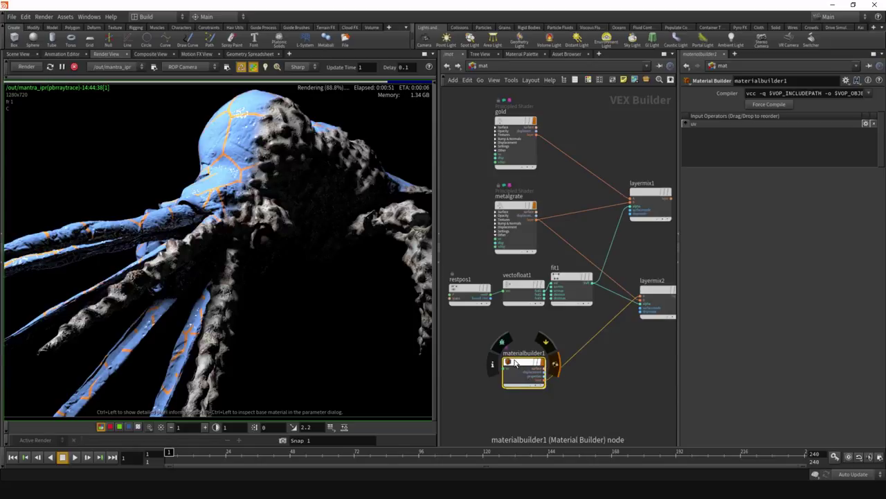
pyautogui.click(597, 387)
pyautogui.moveTo(610, 379); pyautogui.dragTo(557, 376, button='middle')
pyautogui.click(607, 299)
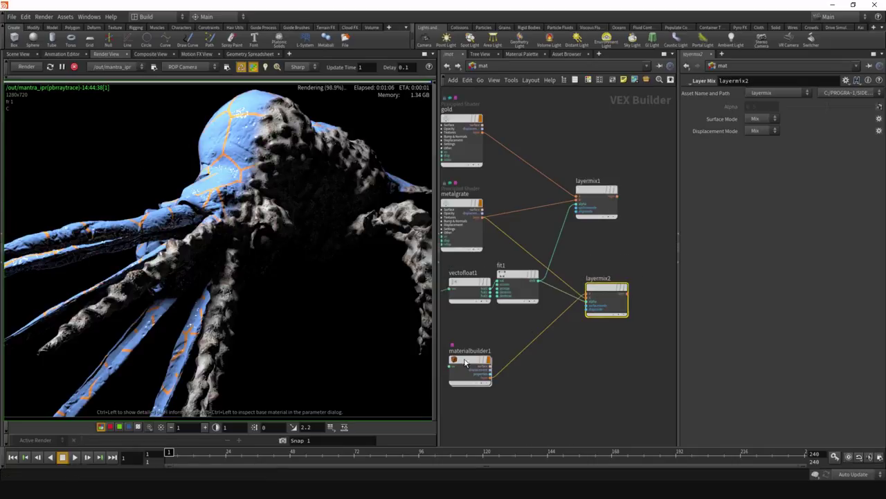
pyautogui.moveTo(601, 292)
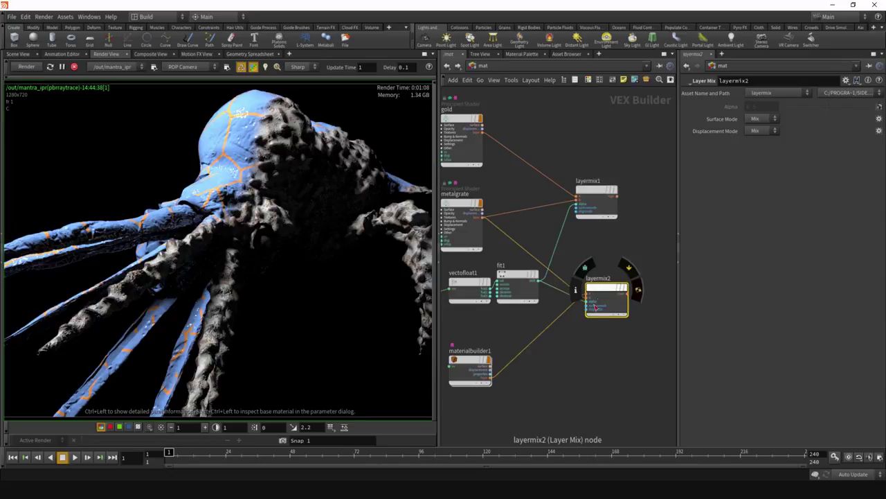
pyautogui.moveTo(563, 381); pyautogui.dragTo(586, 362, button='middle')
pyautogui.scroll(-3, 586, 363)
pyautogui.scroll(3, 586, 363)
pyautogui.moveTo(478, 215)
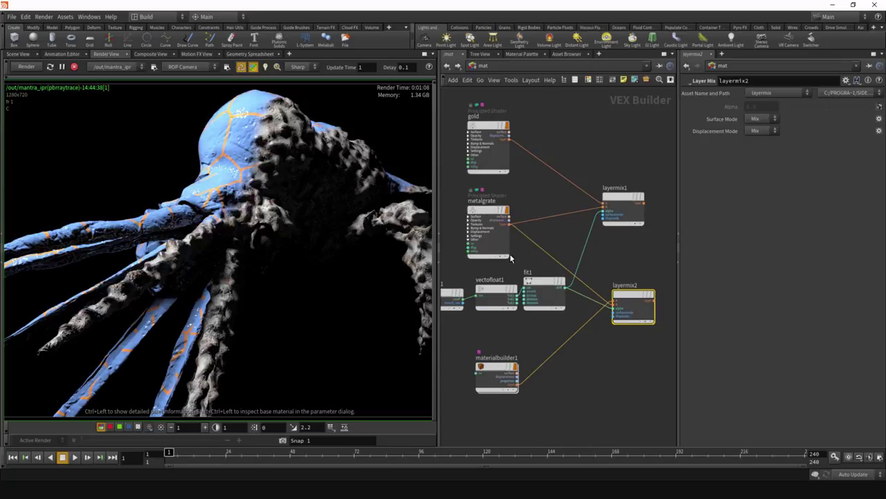
# Look over the complete node network inside materialbuilder1 and go back up to the mat network
pyautogui.click(588, 357)
pyautogui.doubleClick(490, 372)
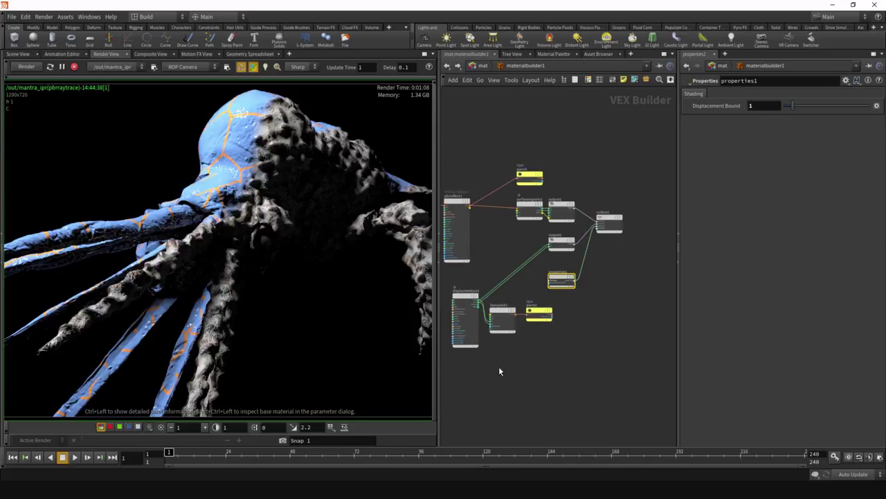
pyautogui.moveTo(553, 356)
pyautogui.mouseDown(button='middle')
pyautogui.moveTo(590, 346)
pyautogui.moveTo(549, 359)
pyautogui.mouseUp(button='middle')
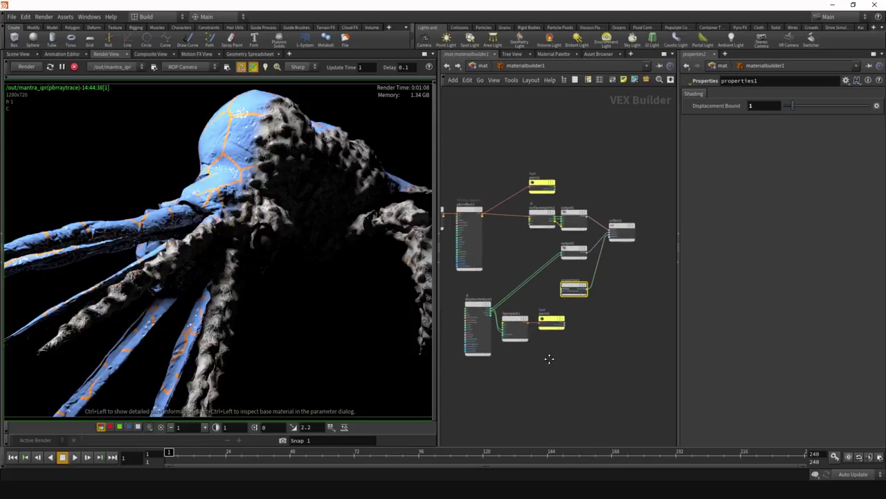
pyautogui.press('u')
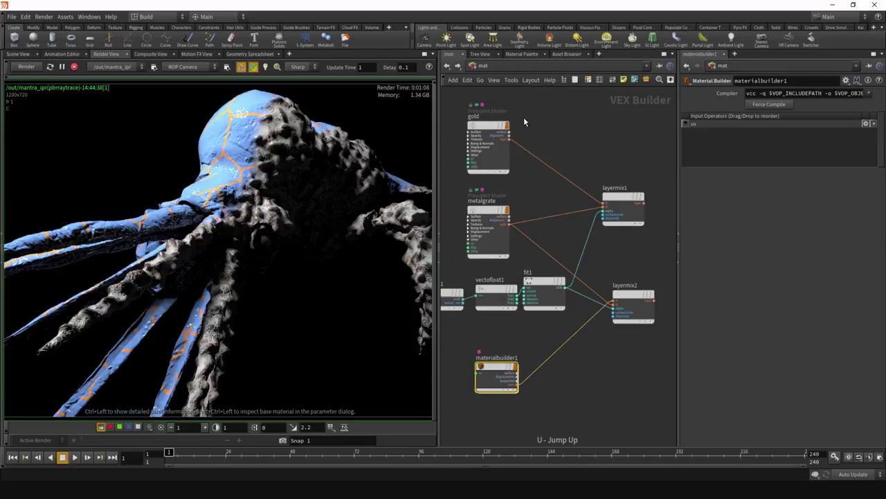
# Enable the Surface Unlit Base Color (basecolor) extra image plane on the mantra_ipr node in the out network
pyautogui.click(482, 66)
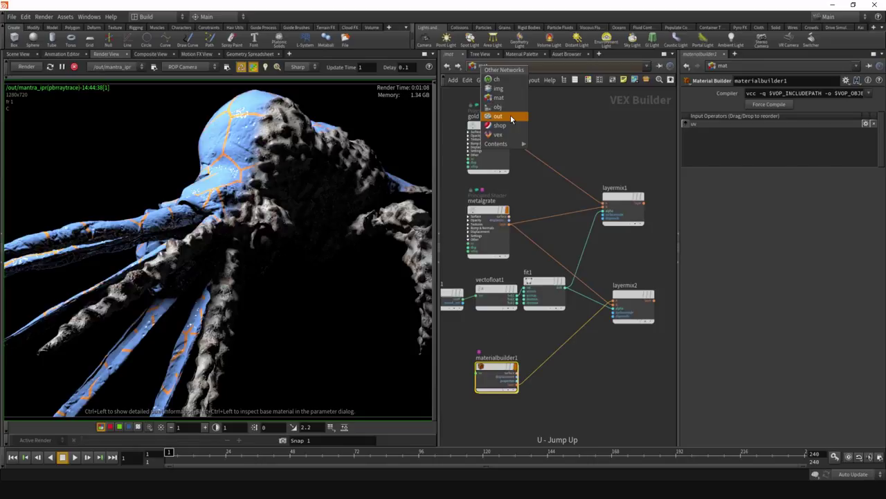
pyautogui.click(511, 120)
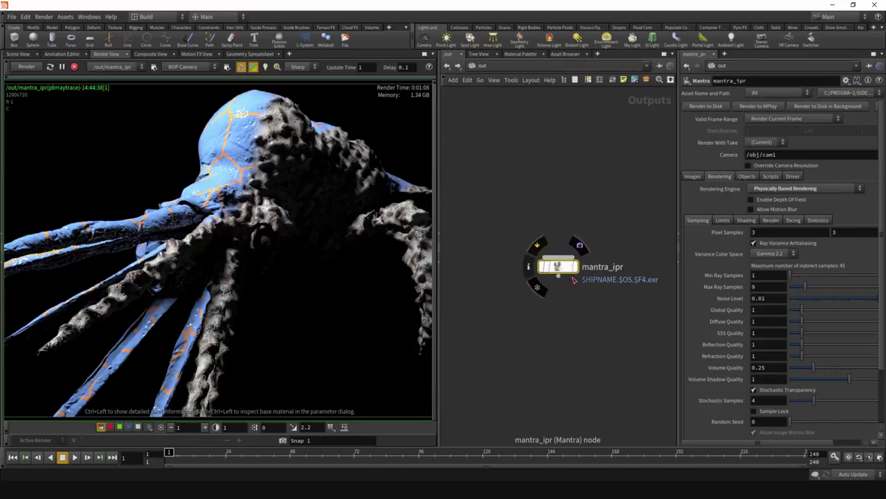
pyautogui.click(692, 176)
pyautogui.click(735, 235)
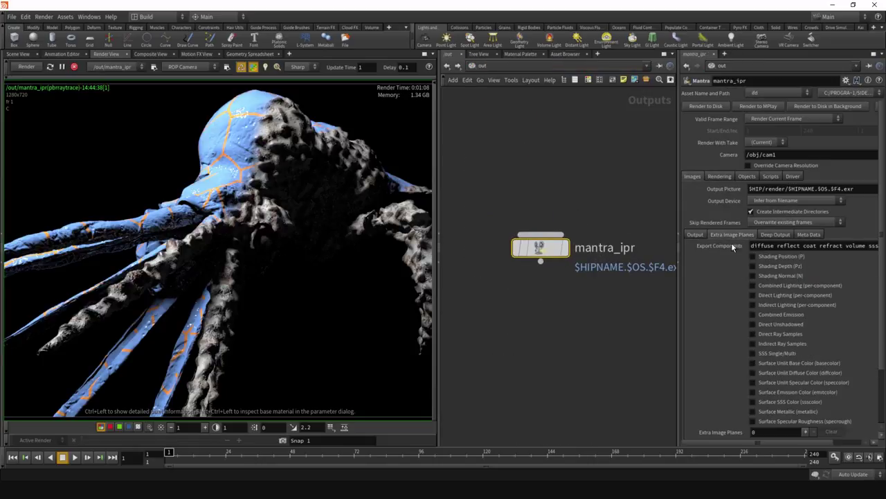
pyautogui.scroll(-3, 730, 260)
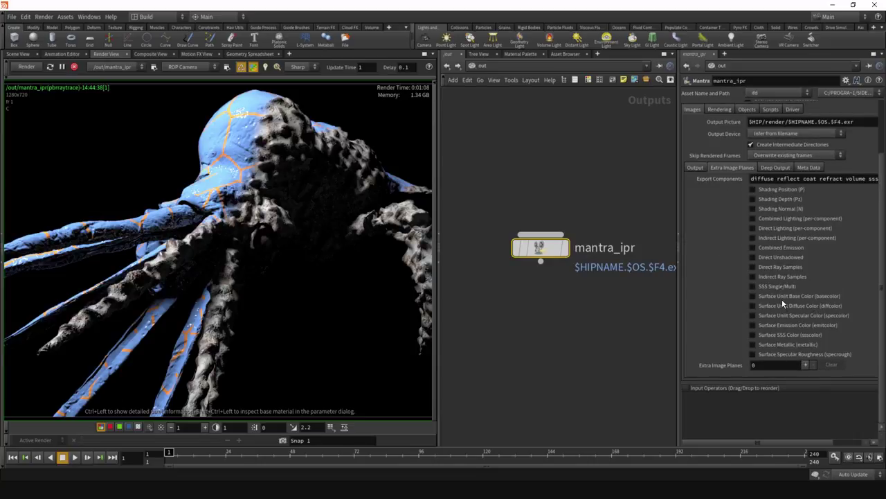
pyautogui.click(821, 298)
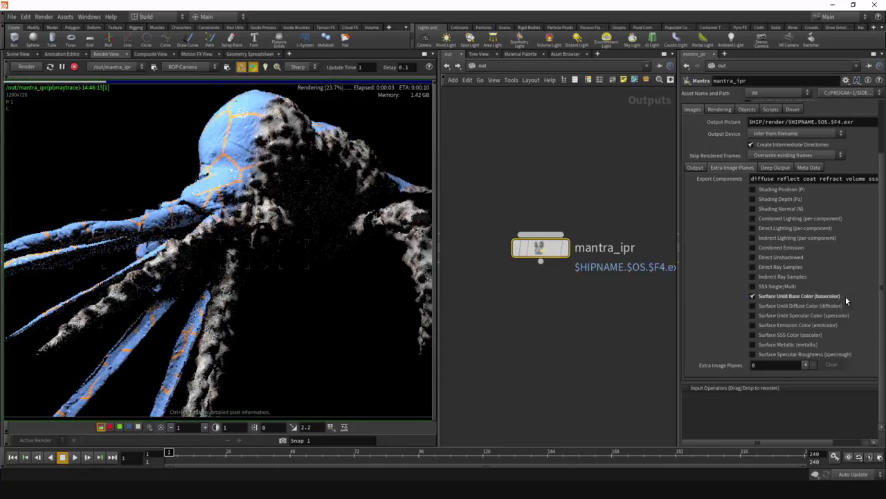
# Show the basecolor plane in the render view and return to the mat network
pyautogui.click(88, 79)
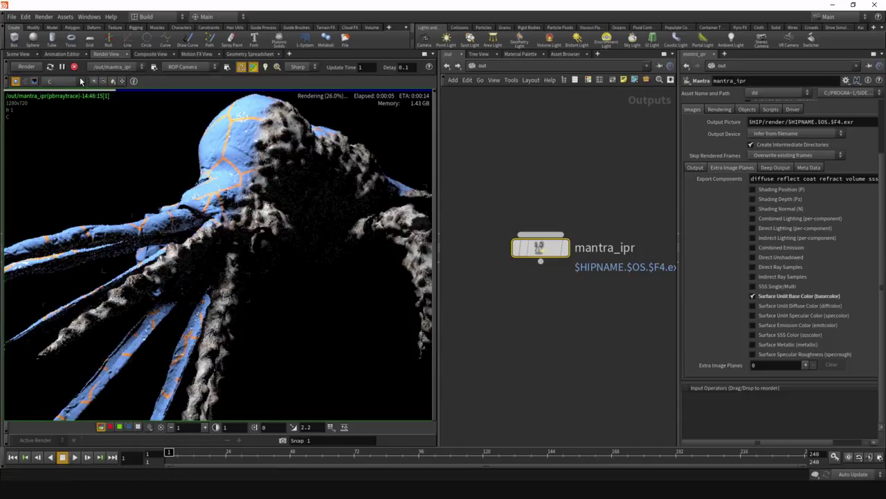
pyautogui.click(60, 82)
pyautogui.click(62, 101)
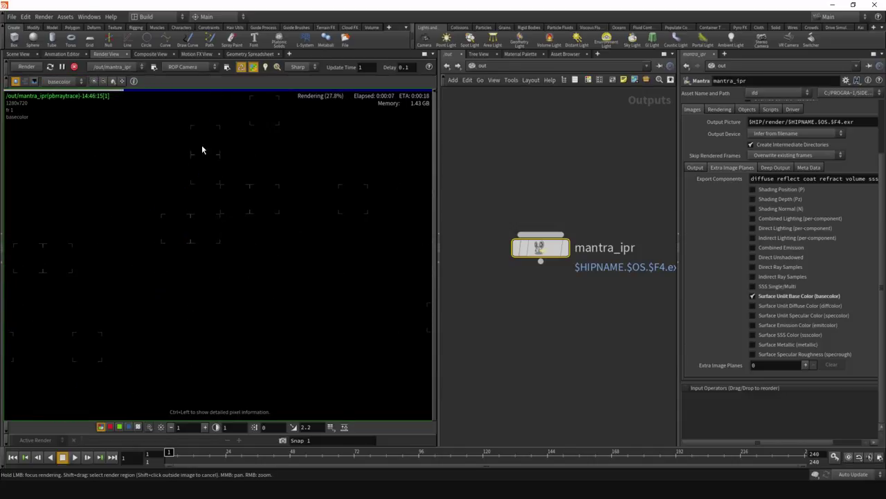
pyautogui.click(447, 66)
pyautogui.moveTo(520, 213)
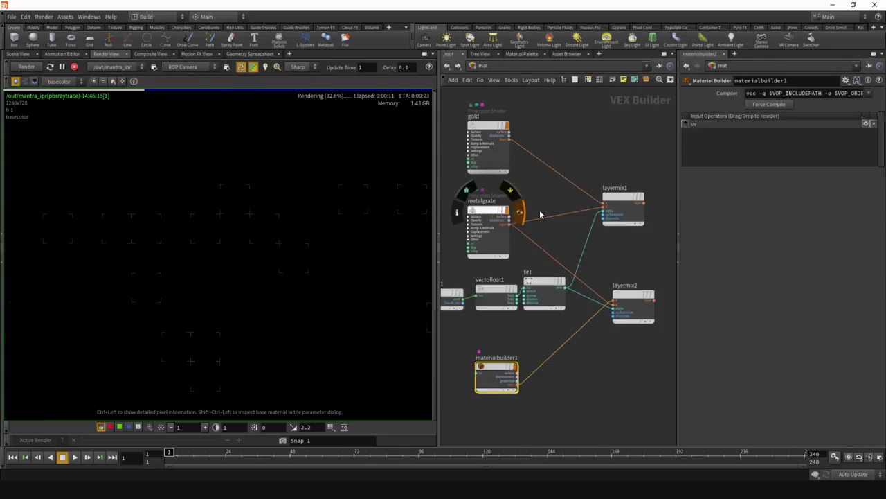
pyautogui.moveTo(547, 197); pyautogui.dragTo(564, 199, button='middle')
pyautogui.click(564, 199)
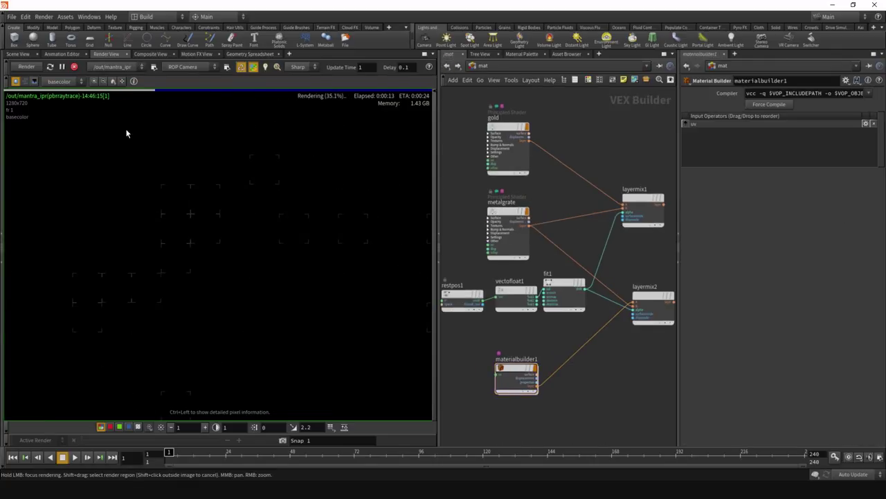
# Assign metalgrate to the squab geometry in the render view and display its basecolor plane
pyautogui.press('a')
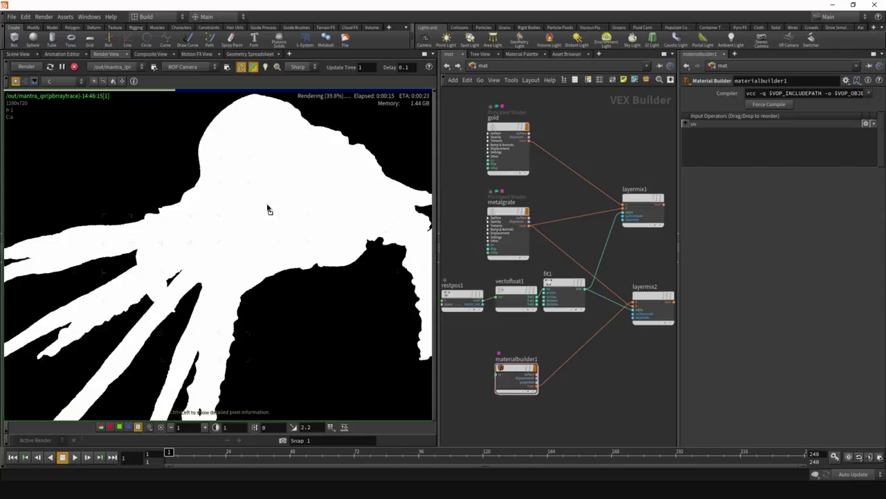
pyautogui.press('c')
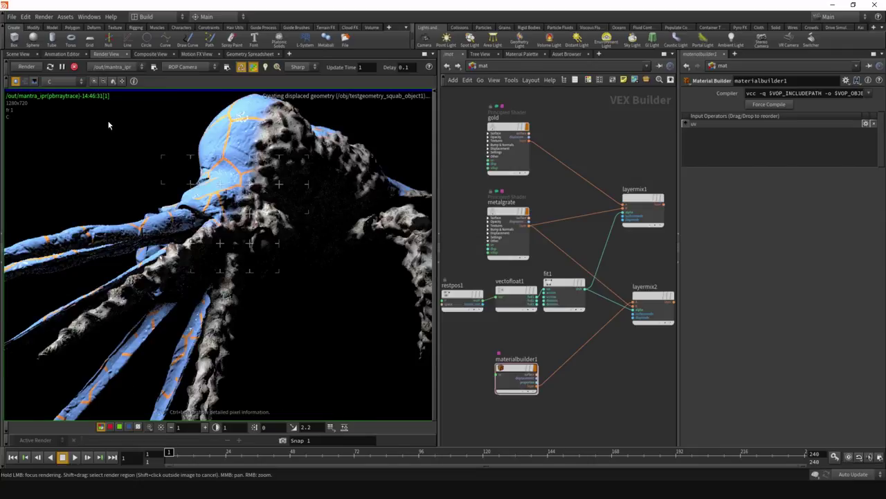
pyautogui.click(59, 82)
pyautogui.click(60, 98)
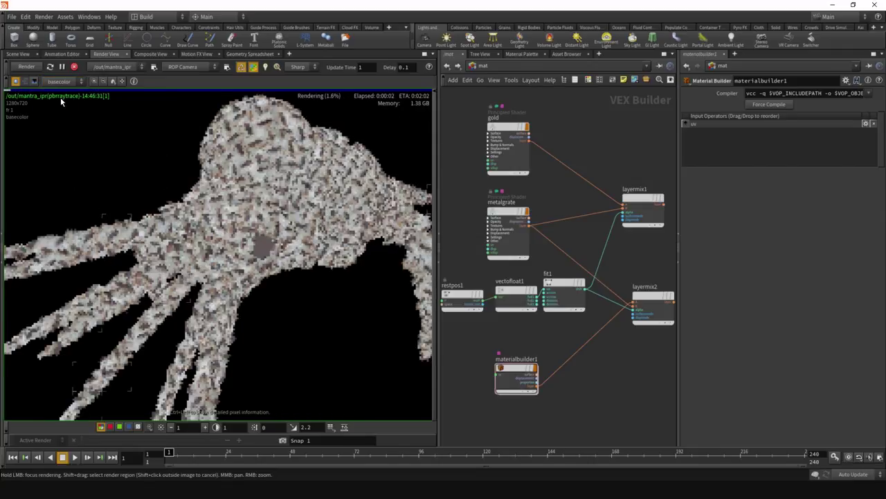
# Enable mantra_ipr's Surface Unlit Diffuse Color, Unlit Specular Color, Emission Color, SSS Color, Metallic and Specular Roughness image planes
pyautogui.click(476, 66)
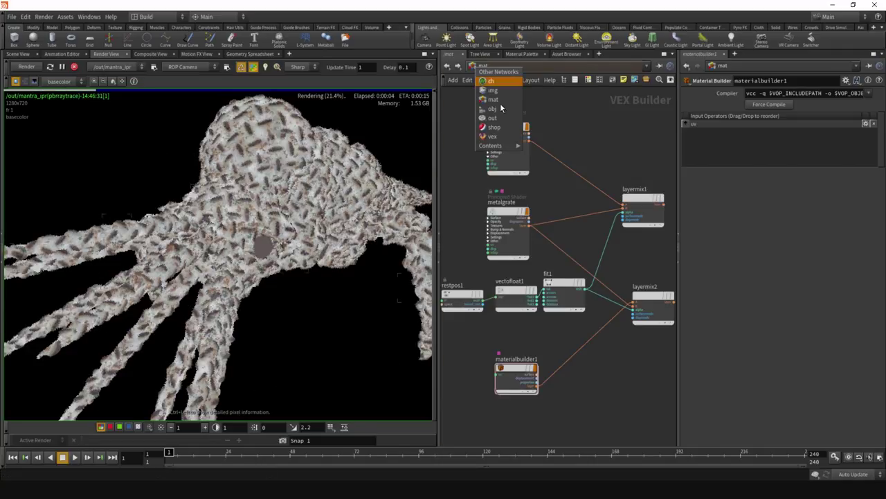
pyautogui.click(504, 122)
pyautogui.click(829, 305)
pyautogui.click(824, 316)
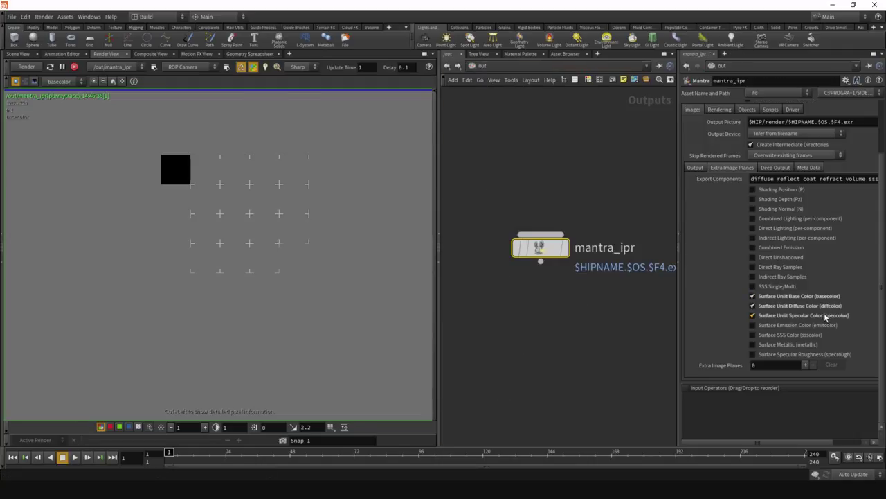
pyautogui.click(818, 325)
pyautogui.click(812, 335)
pyautogui.click(812, 345)
pyautogui.click(814, 354)
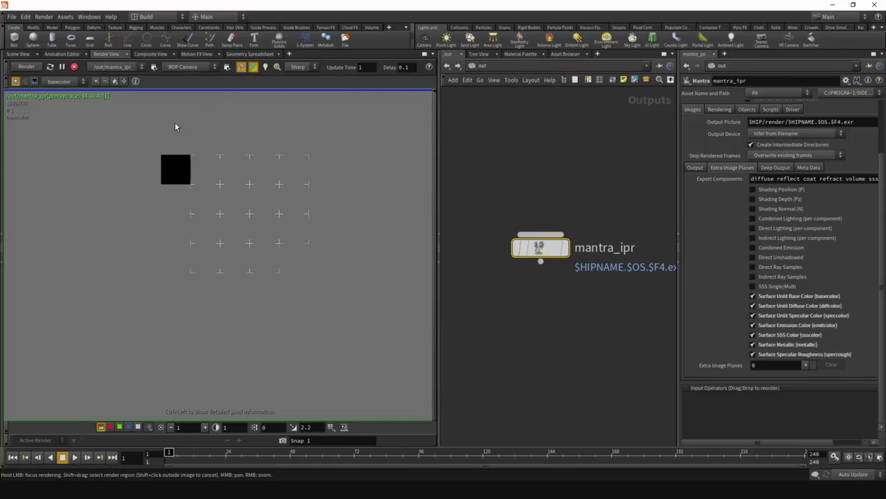
# Inspect the emitcolor, metallic, diffcolor and speccolor planes of the render in turn
pyautogui.click(71, 82)
pyautogui.click(57, 99)
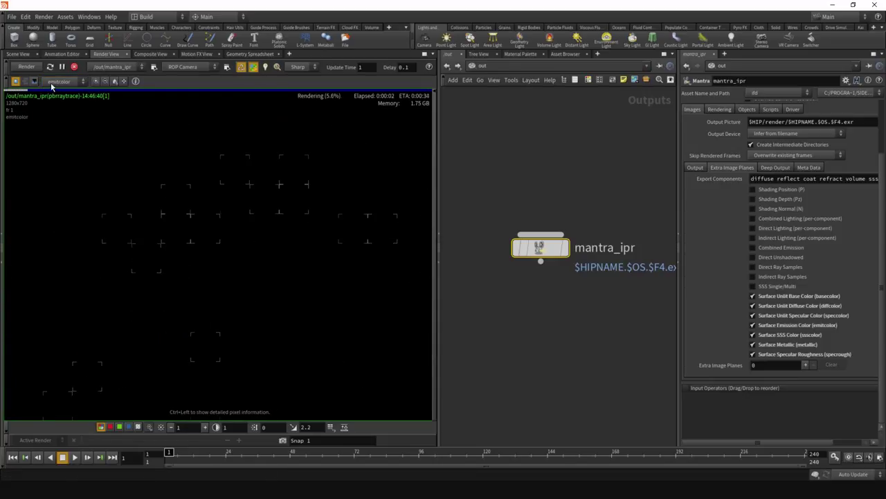
pyautogui.click(50, 83)
pyautogui.click(55, 118)
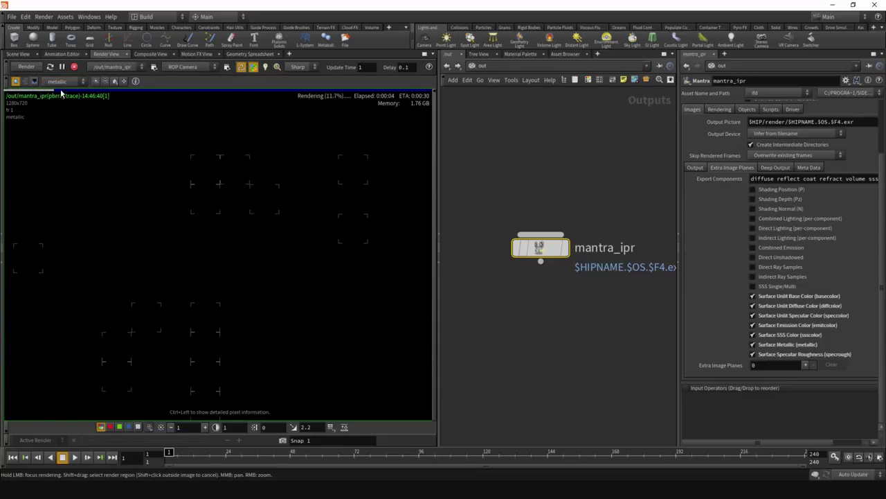
pyautogui.click(61, 84)
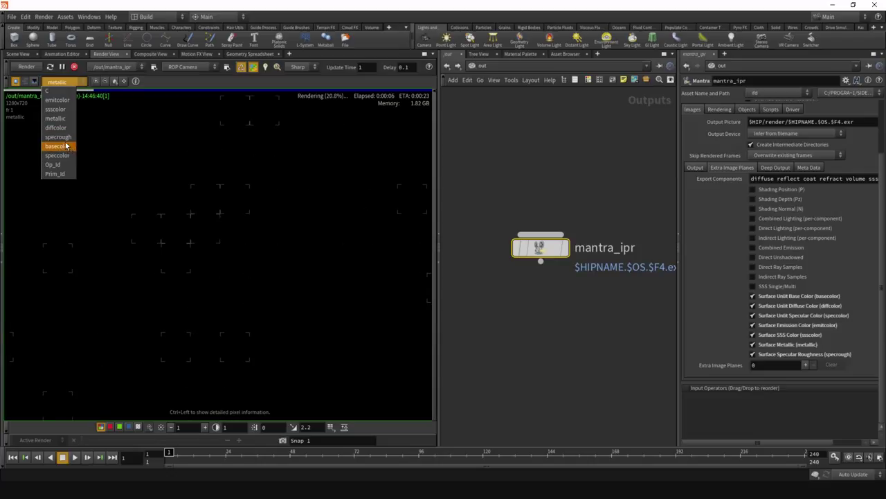
pyautogui.click(61, 128)
pyautogui.click(61, 83)
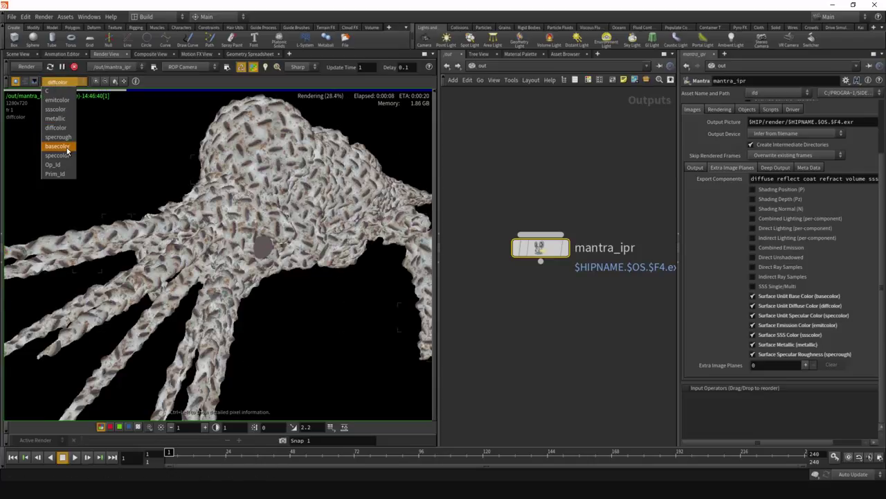
pyautogui.click(67, 157)
pyautogui.click(61, 83)
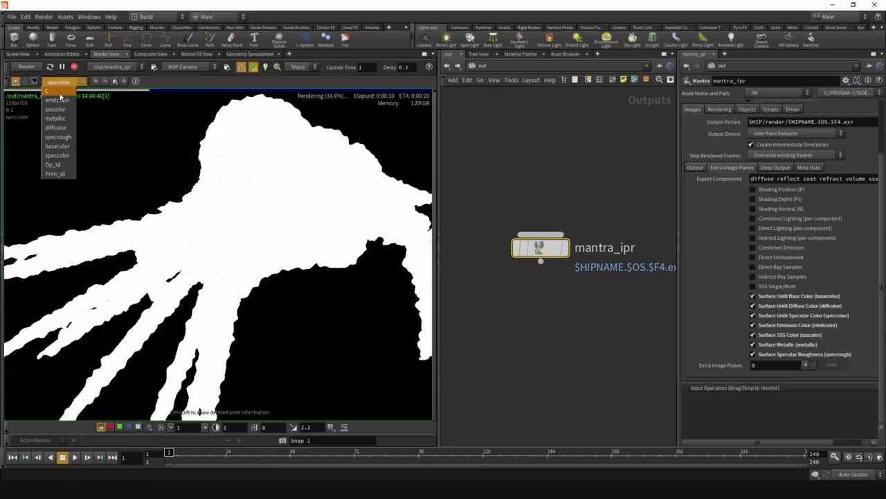
pyautogui.click(328, 160)
# Raise the Metallic value of the metalgrate shader in the mat network to 0.825
pyautogui.click(488, 67)
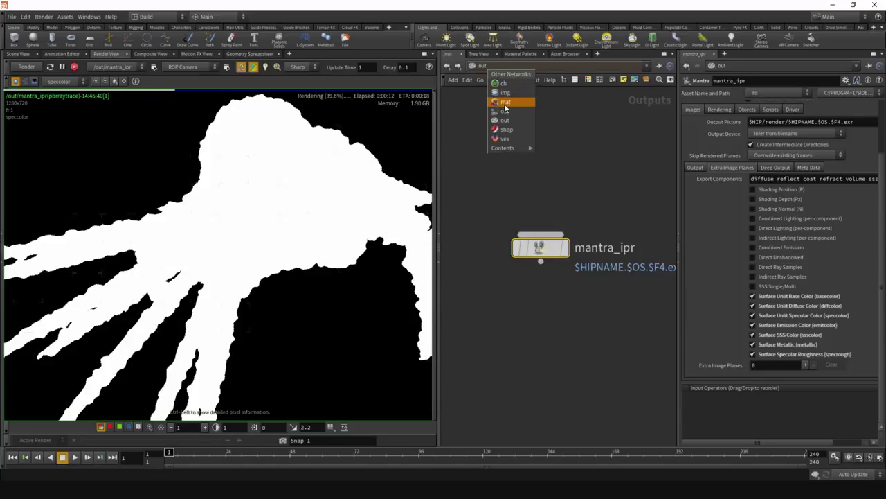
pyautogui.click(504, 102)
pyautogui.click(508, 232)
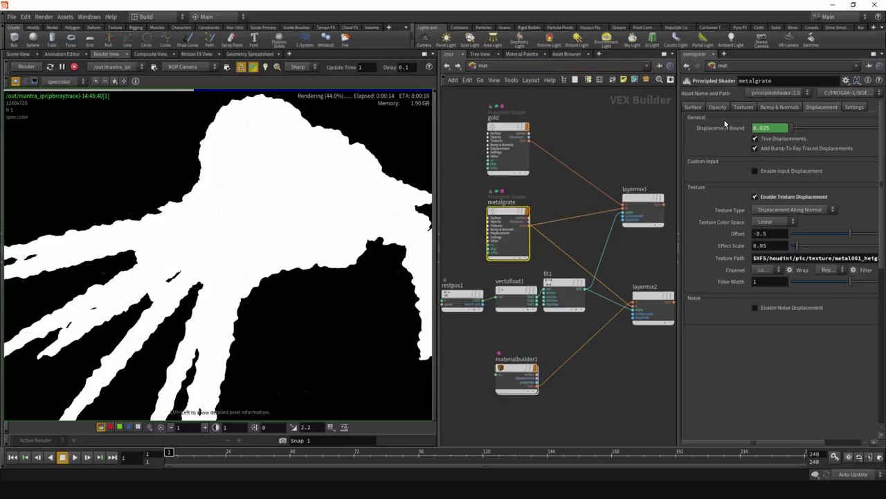
pyautogui.click(717, 107)
pyautogui.click(743, 107)
pyautogui.click(693, 107)
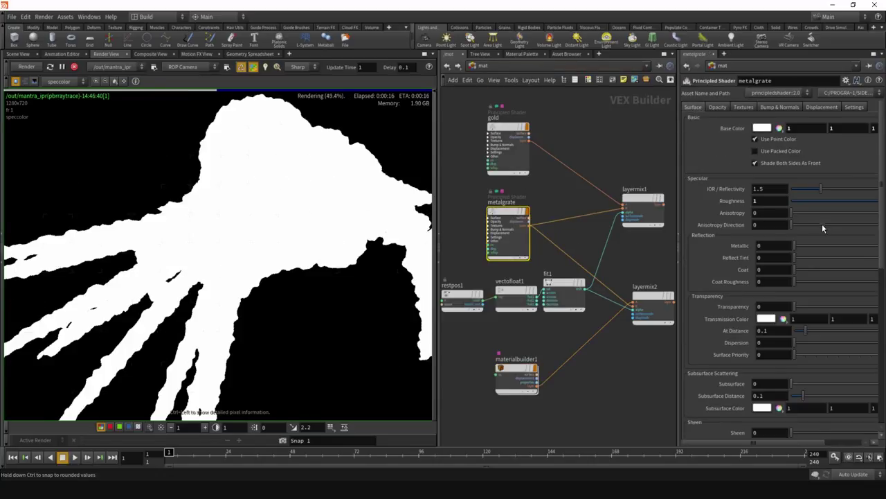
pyautogui.click(856, 250)
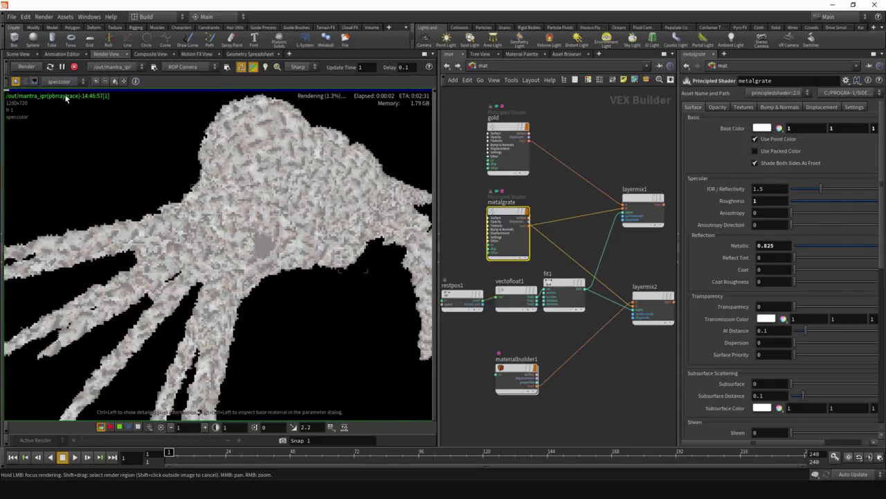
# Examine the specrough, basecolor and diffcolor planes of the updated metalgrate render
pyautogui.click(59, 81)
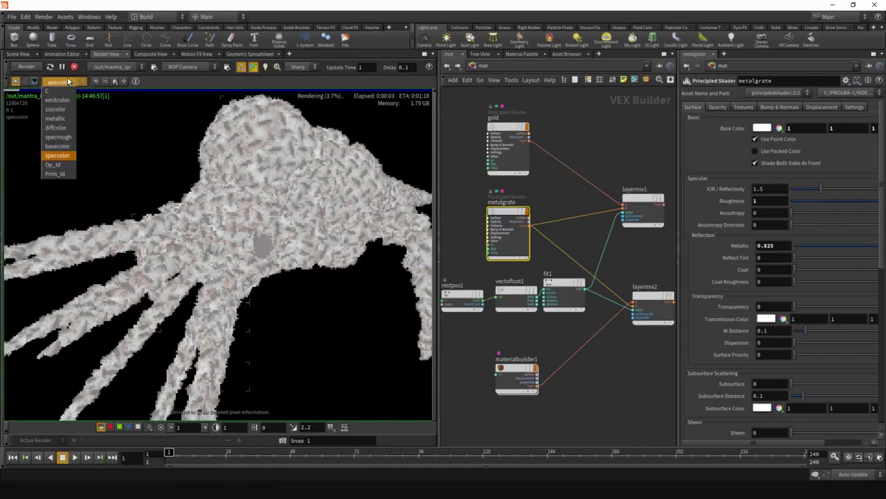
pyautogui.click(59, 137)
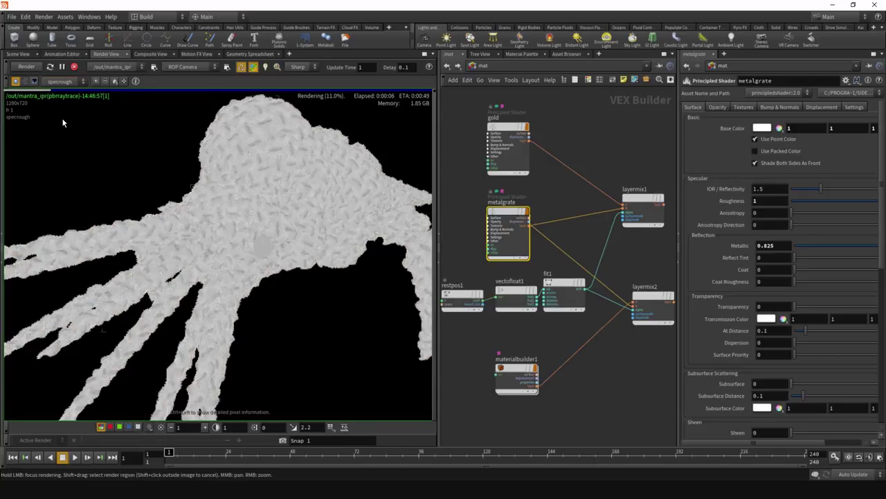
pyautogui.click(57, 81)
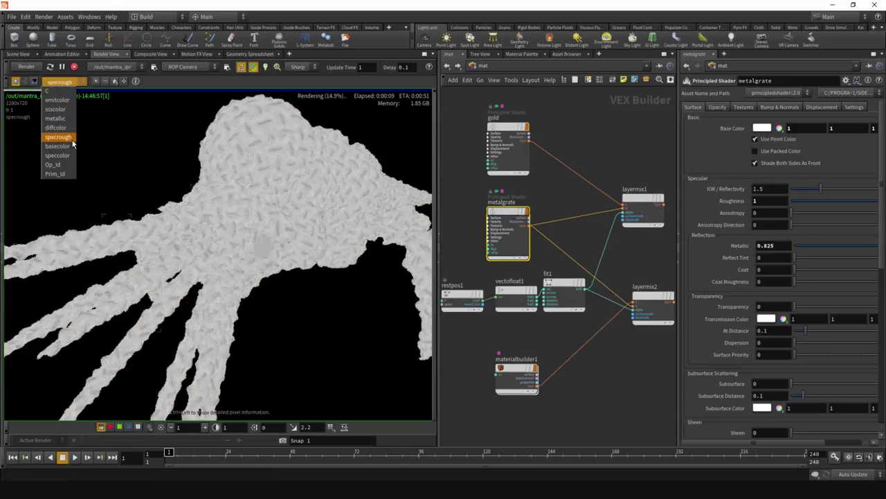
pyautogui.click(72, 145)
pyautogui.click(58, 81)
pyautogui.click(56, 127)
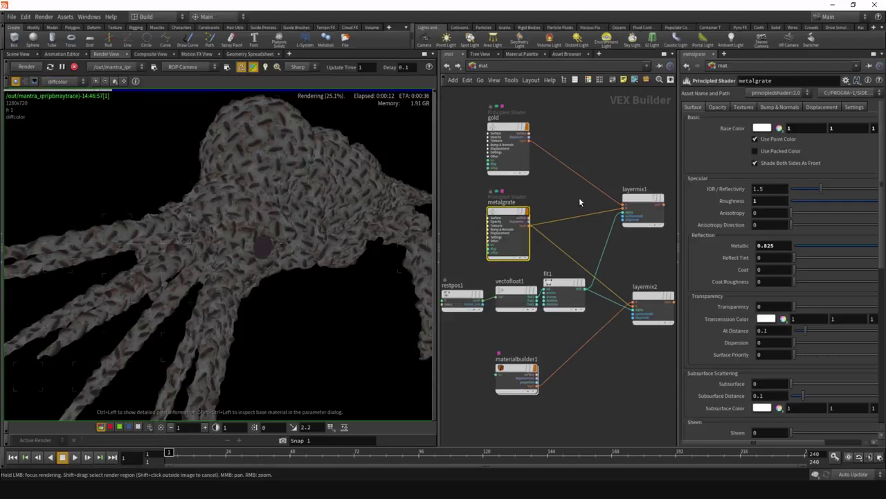
# Set metalgrate's Metallic to 1 and switch the render view back to the C plane
pyautogui.write('1')
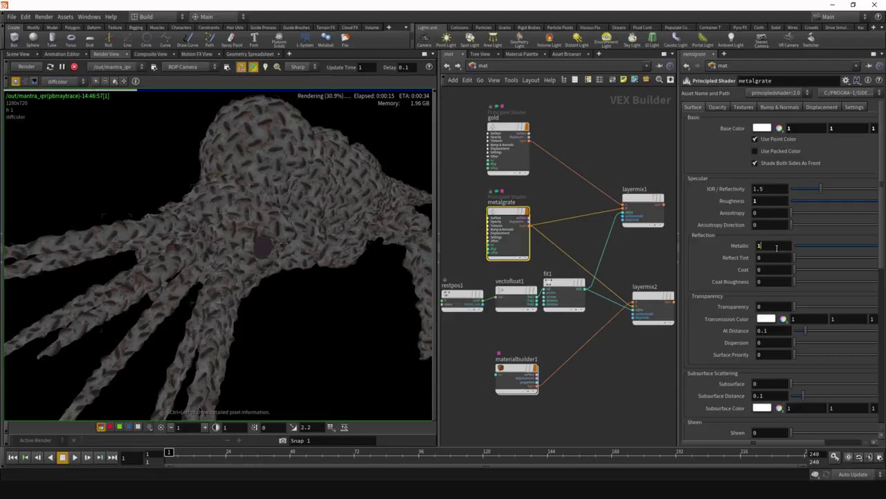
pyautogui.press('Return')
pyautogui.click(57, 81)
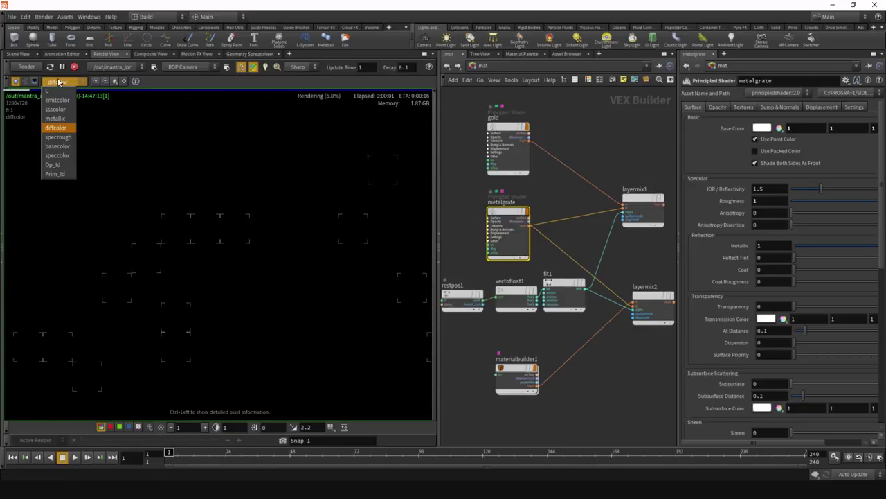
pyautogui.click(47, 91)
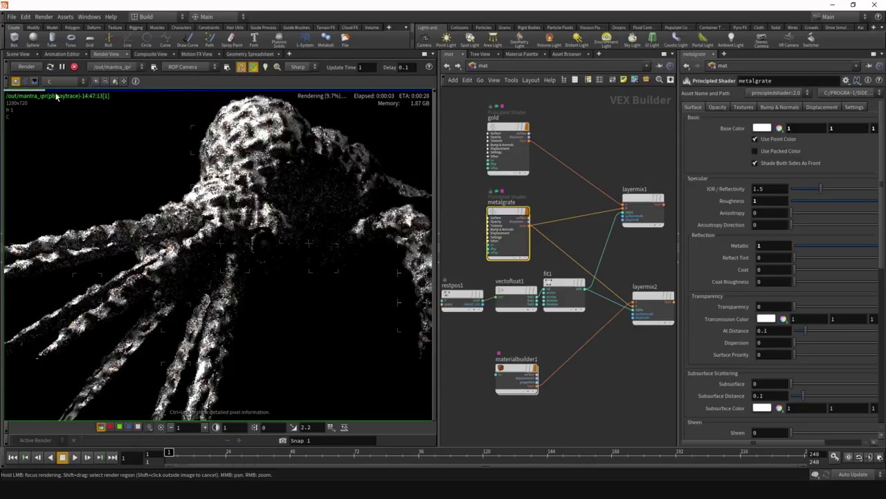
# Assign layermix2 to the squab geometry in the render view and select the metalgrate node
pyautogui.scroll(-3, 536, 226)
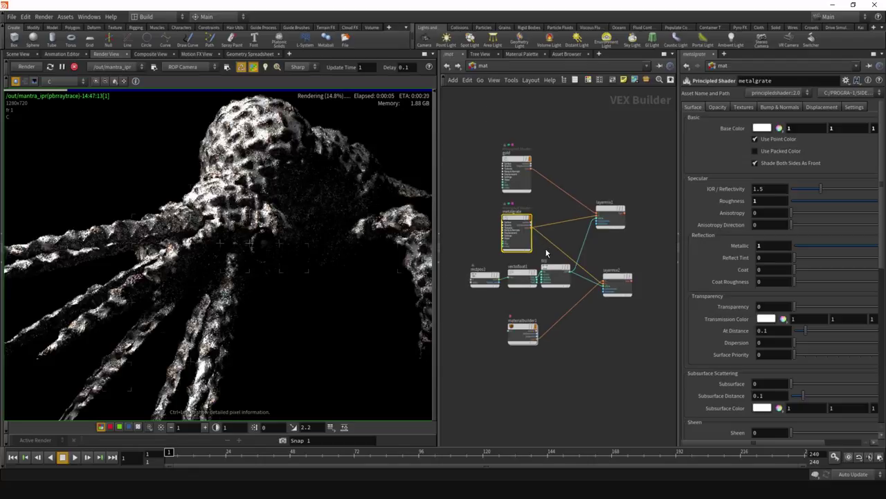
pyautogui.scroll(2, 567, 241)
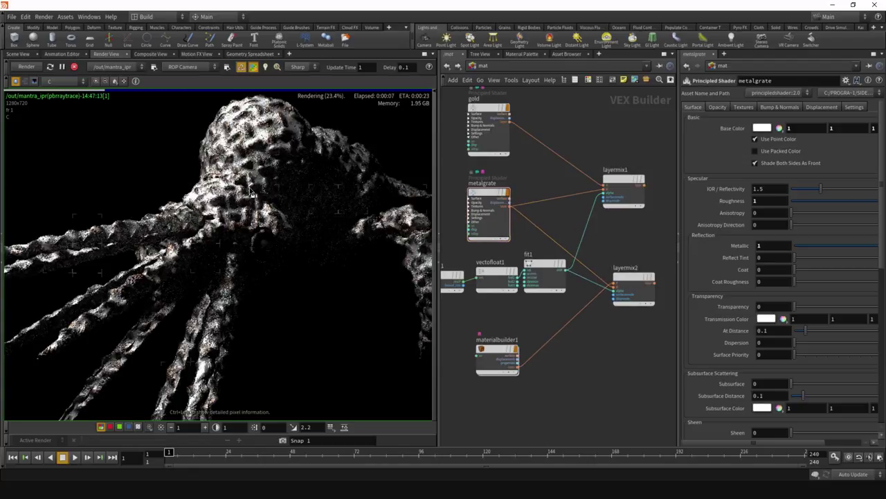
pyautogui.moveTo(565, 352); pyautogui.dragTo(575, 352, button='middle')
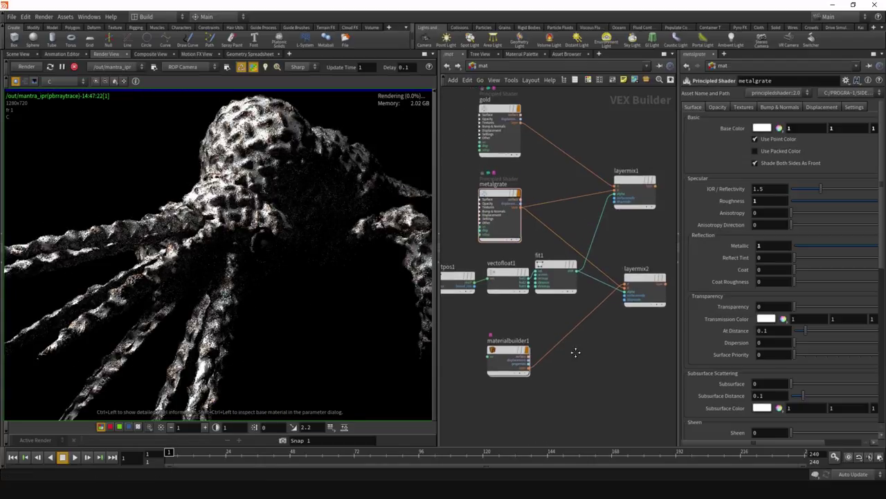
pyautogui.click(491, 192)
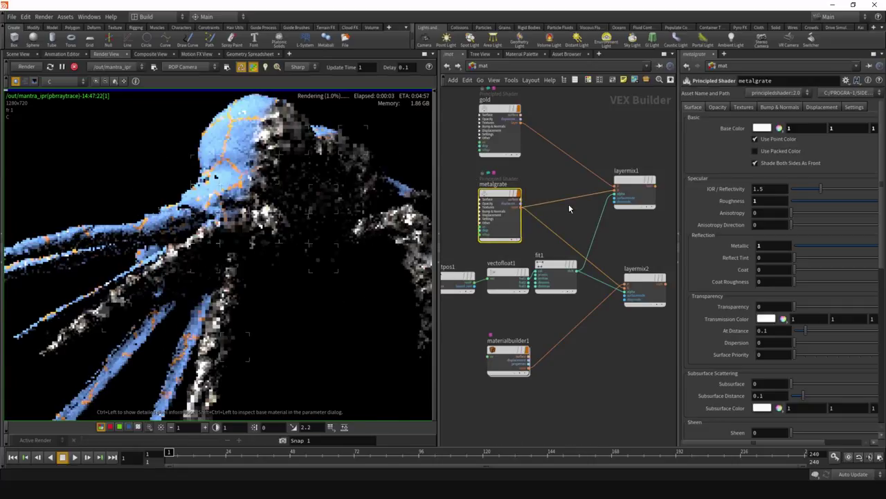
# Select layermix2 in the mat network and move it slightly farther down
pyautogui.moveTo(572, 205); pyautogui.dragTo(544, 212, button='middle')
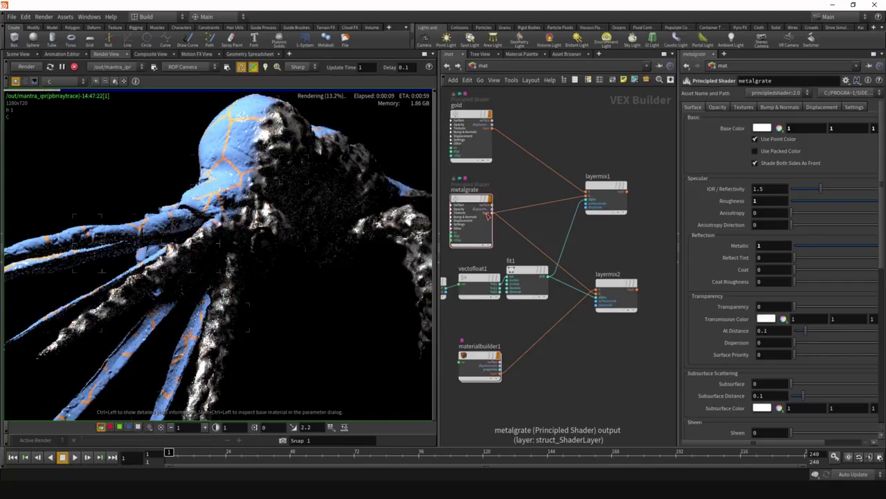
pyautogui.click(472, 205)
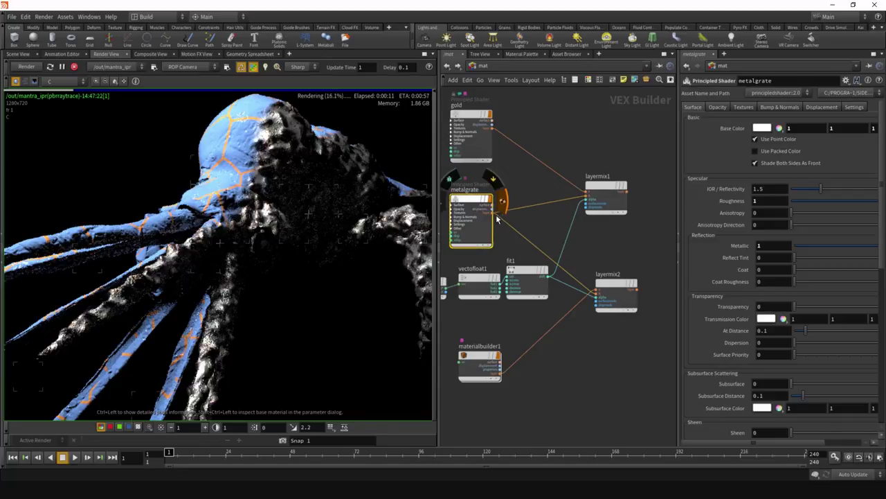
pyautogui.click(494, 80)
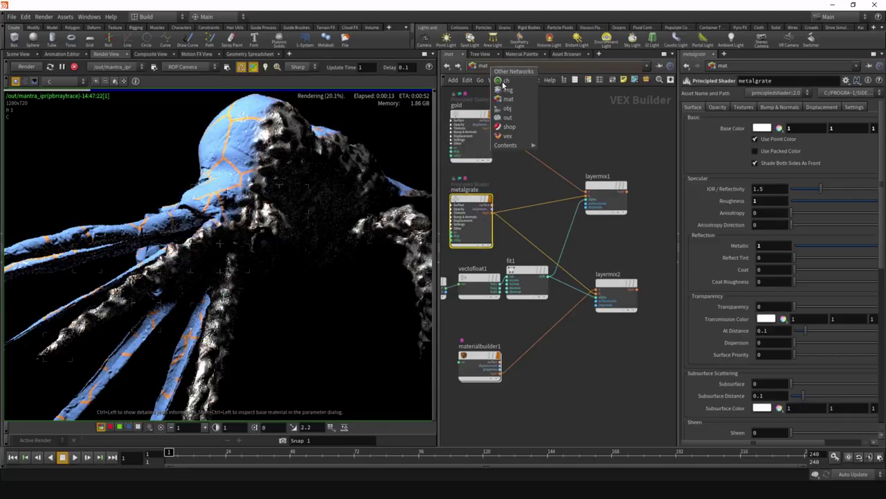
pyautogui.click(618, 297)
pyautogui.moveTo(620, 300); pyautogui.dragTo(621, 314)
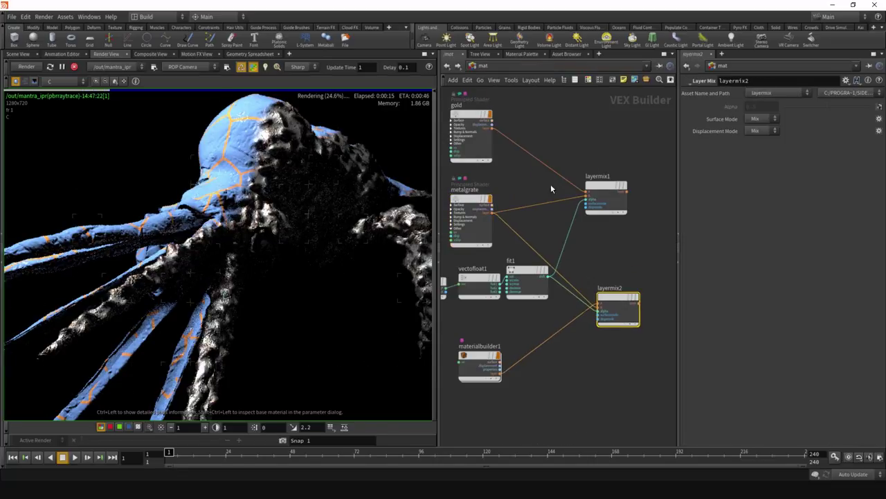
# Switch the network editor to the out network and show mantra_ipr's render settings
pyautogui.click(493, 70)
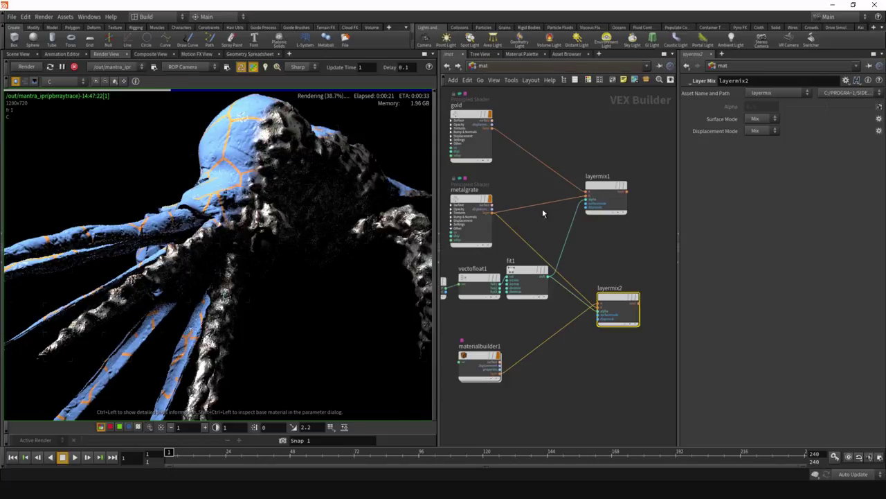
pyautogui.click(509, 71)
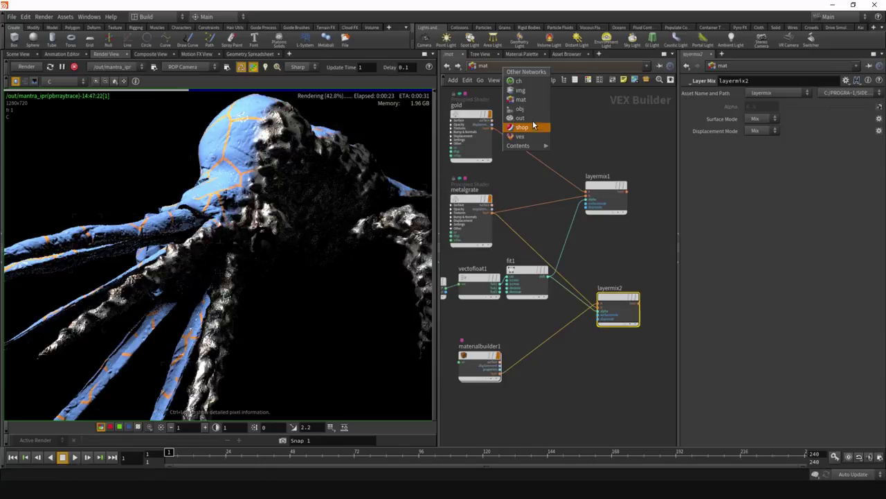
pyautogui.click(519, 118)
pyautogui.scroll(2, 551, 280)
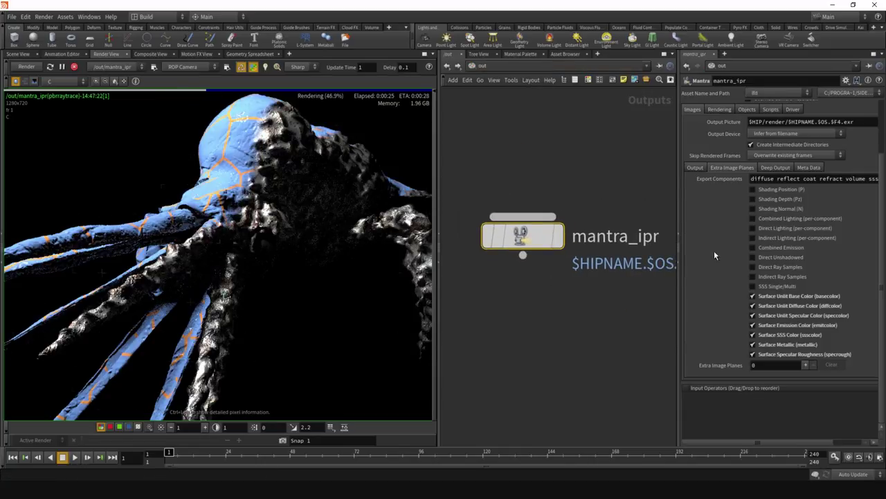
pyautogui.scroll(3, 734, 243)
# Add a Bake Texture node to the out network and place it directly below mantra_ipr
pyautogui.click(587, 307)
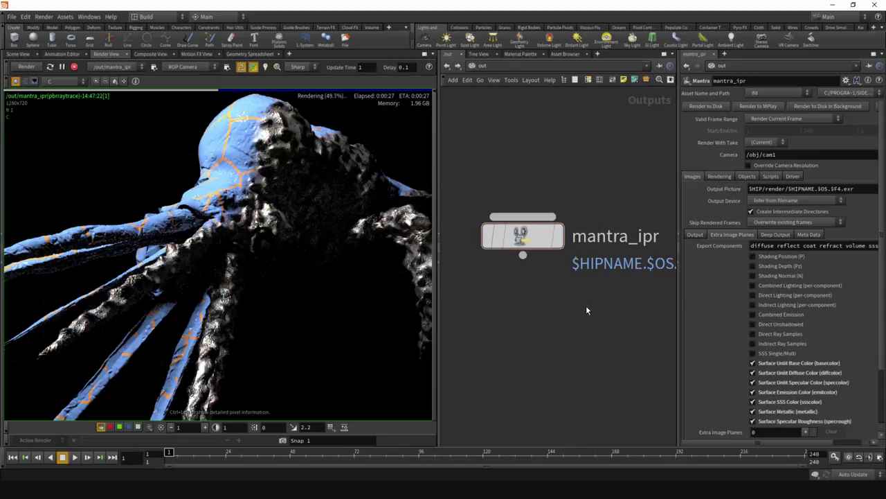
pyautogui.press('Tab')
pyautogui.write('bake')
pyautogui.press('Return')
pyautogui.click(587, 307)
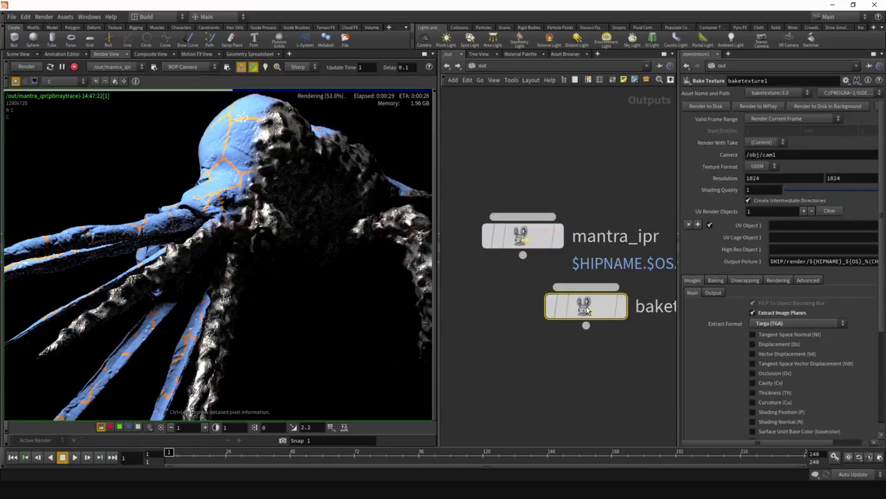
pyautogui.moveTo(586, 307); pyautogui.dragTo(524, 330)
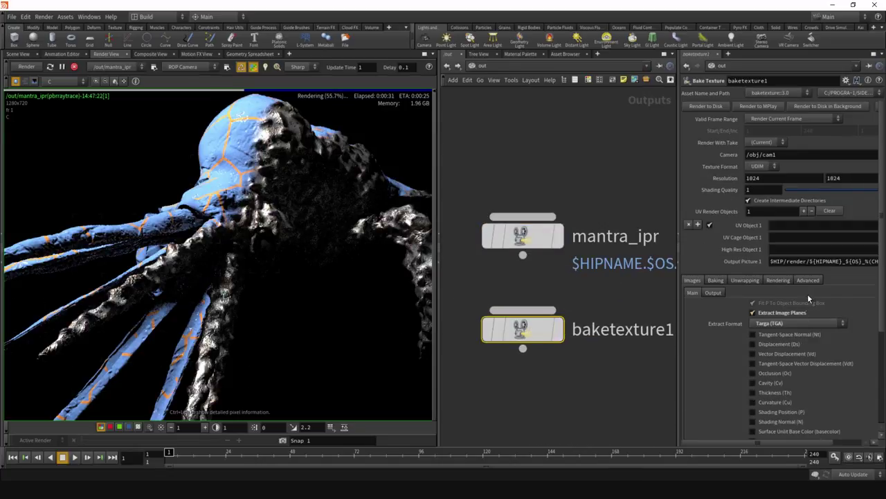
# Show the Bake Texture node's baking options, and delete the node
pyautogui.scroll(-1, 754, 277)
pyautogui.click(716, 268)
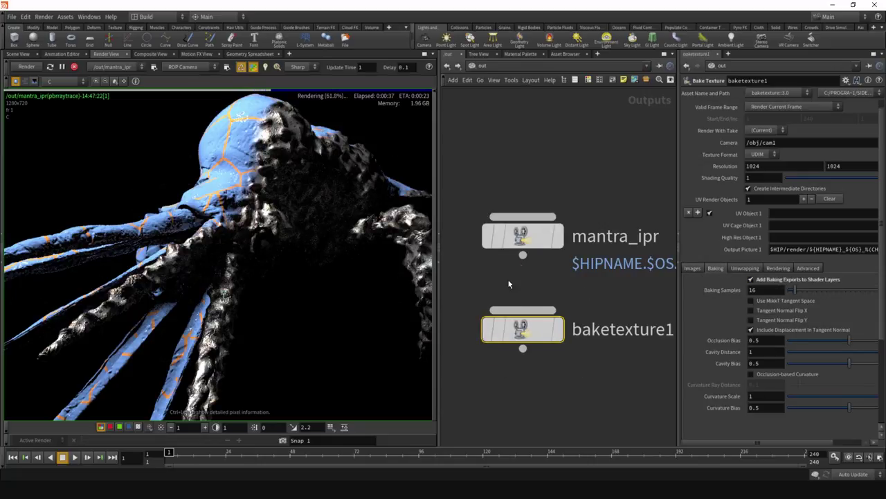
pyautogui.press('Delete')
# Edit mantra_ipr's rendering parameters to add the Baking folder from the Mantra render properties, and accept the change
pyautogui.click(536, 239)
pyautogui.click(846, 80)
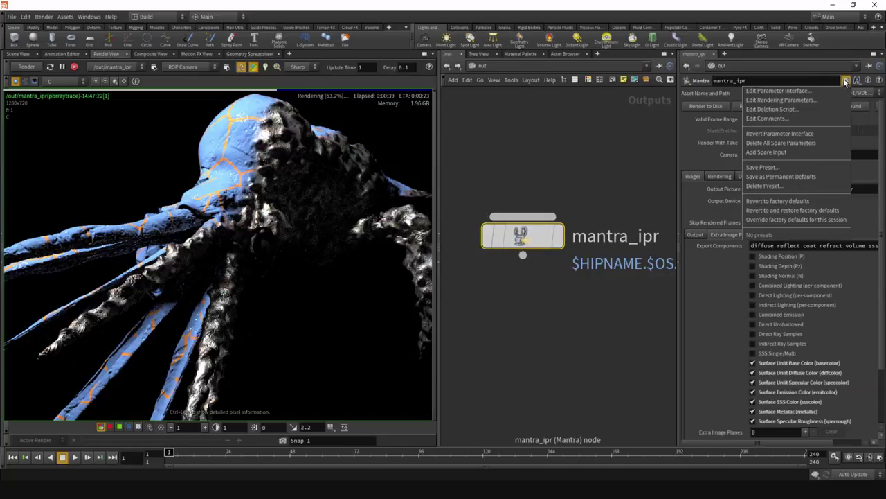
pyautogui.click(824, 104)
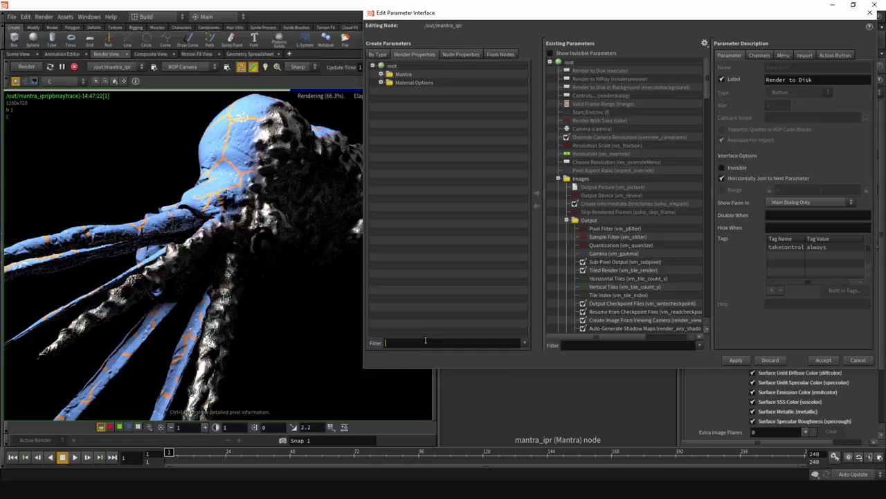
pyautogui.press('Return')
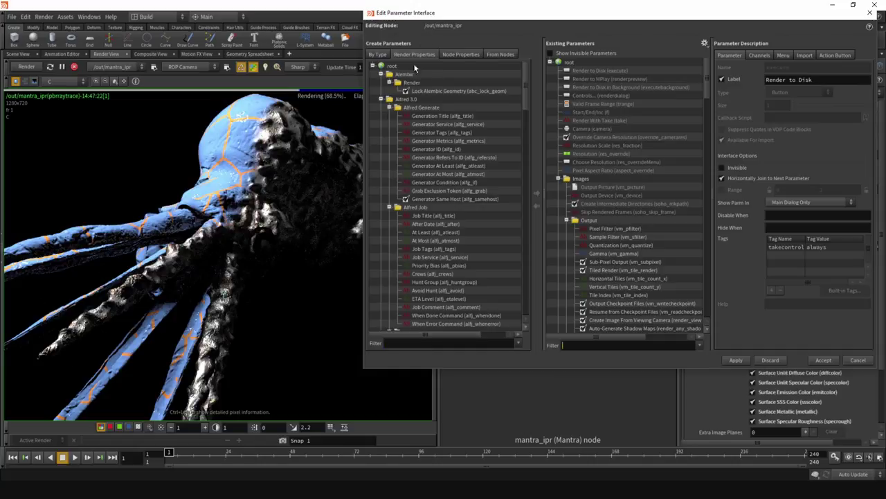
pyautogui.click(381, 75)
pyautogui.click(381, 83)
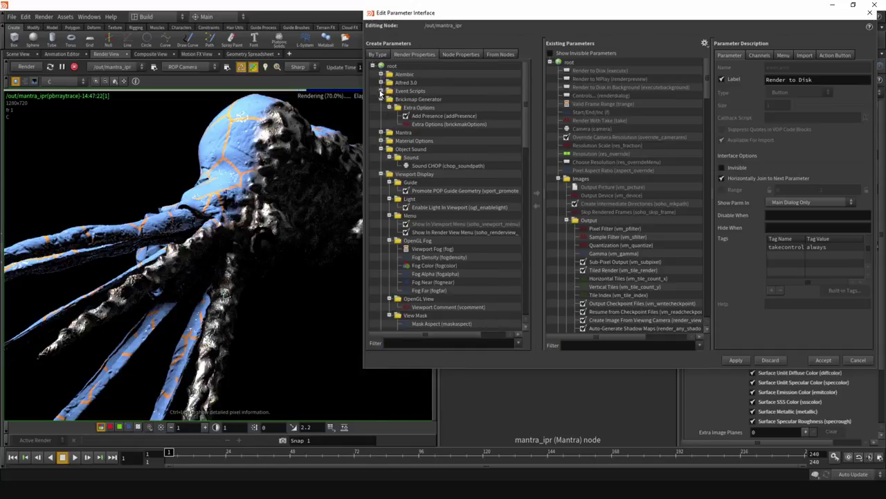
pyautogui.click(380, 132)
pyautogui.click(412, 140)
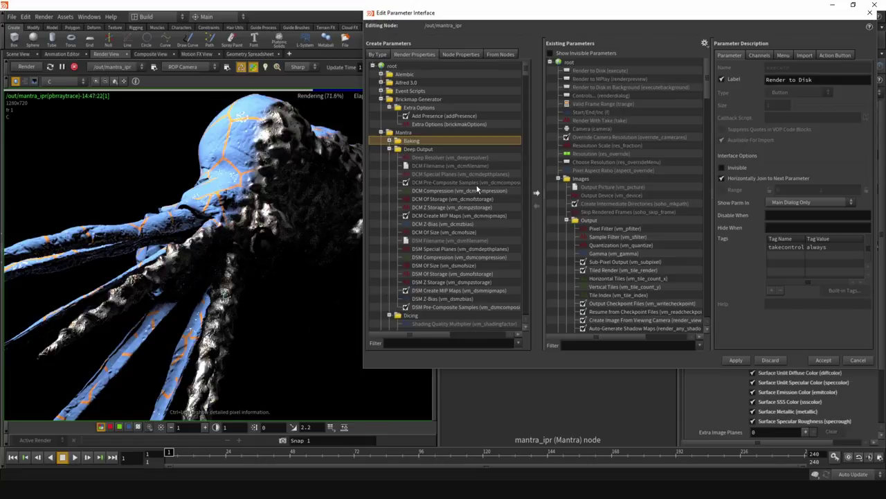
pyautogui.click(536, 194)
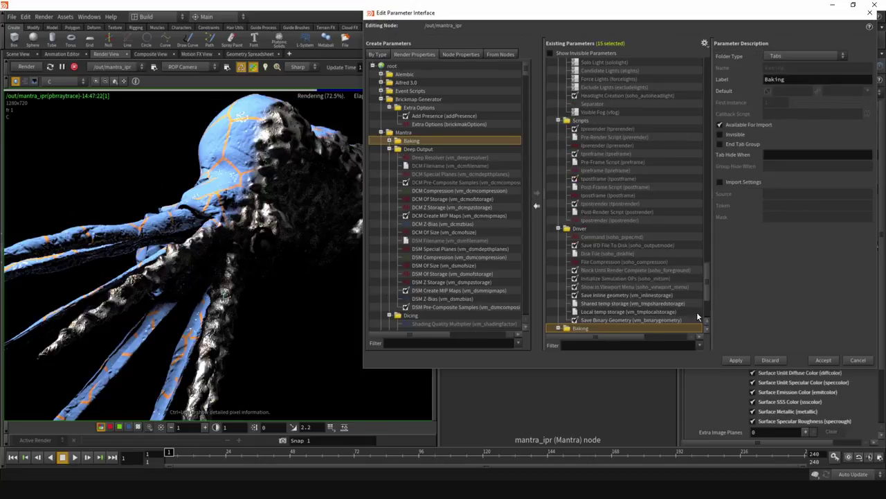
pyautogui.click(823, 360)
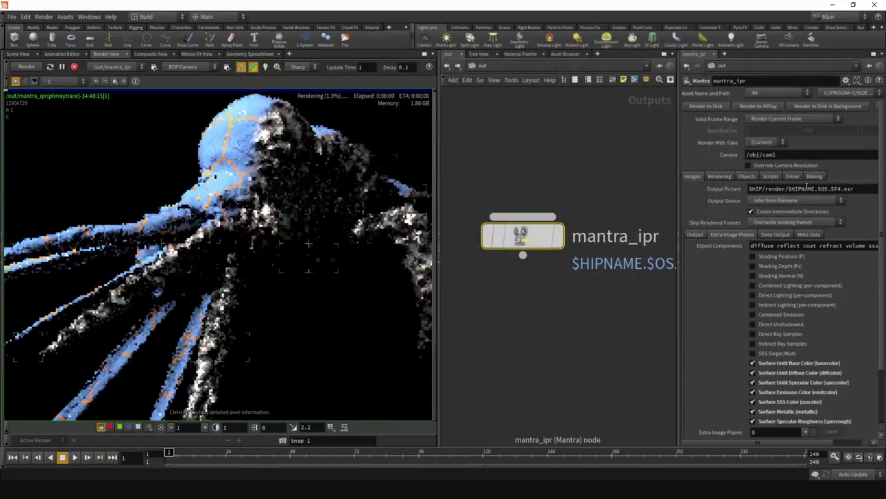
# Enable Add Baking Exports to Shader Layers on mantra_ipr, restart the render, and return to the mat network
pyautogui.click(816, 177)
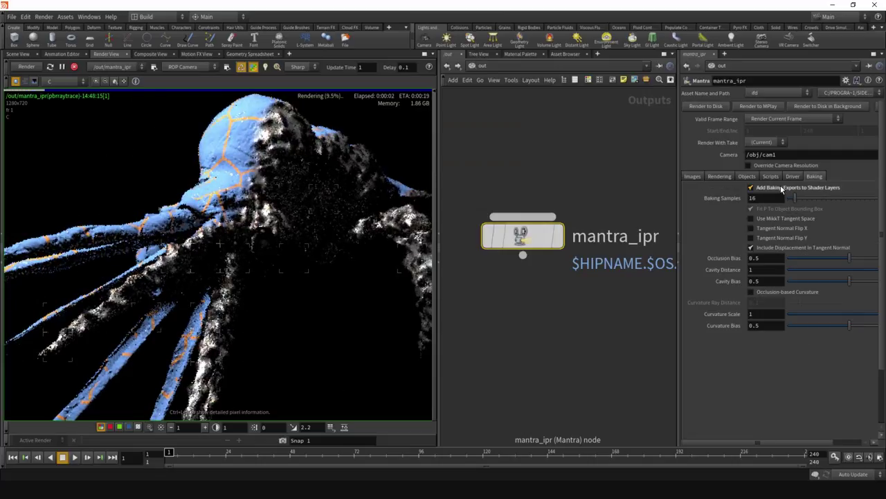
pyautogui.click(27, 67)
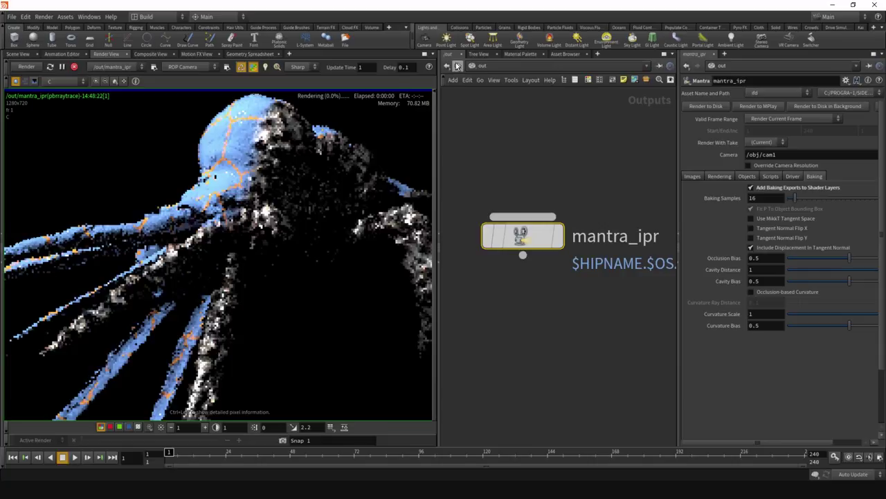
pyautogui.click(448, 66)
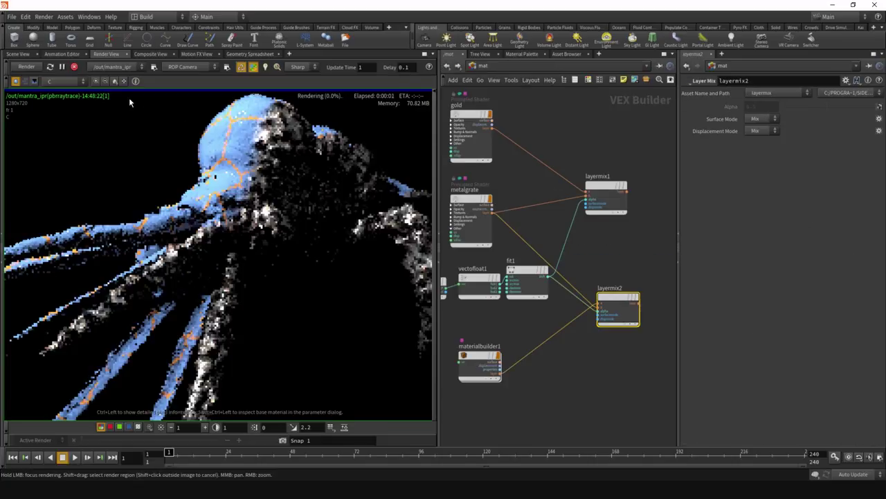
# Display the basecolor plane of the layermix2 render
pyautogui.click(49, 82)
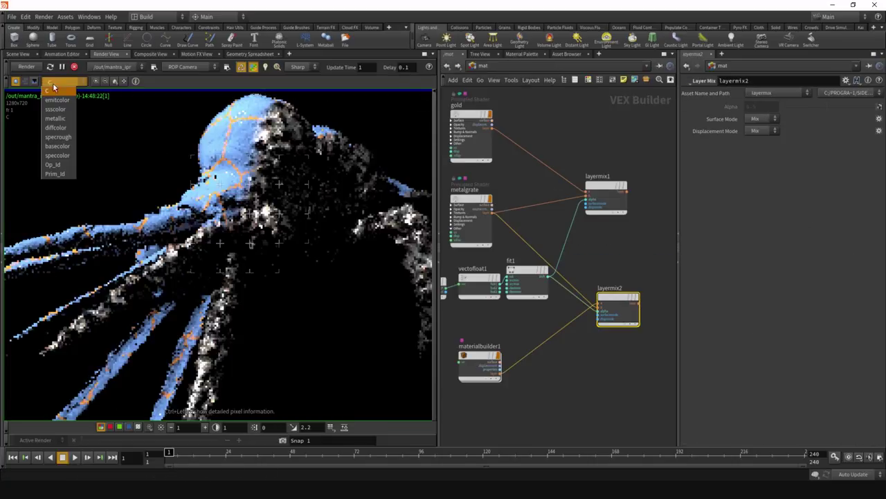
pyautogui.click(58, 146)
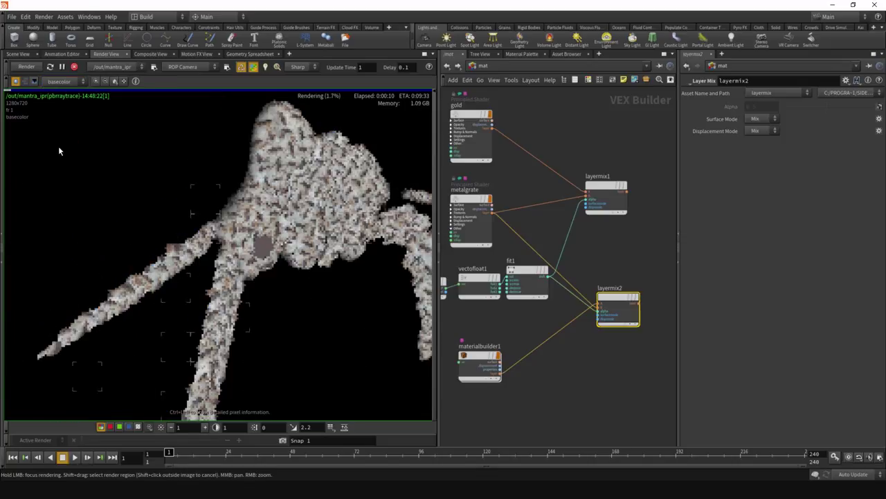
pyautogui.click(67, 82)
pyautogui.click(68, 80)
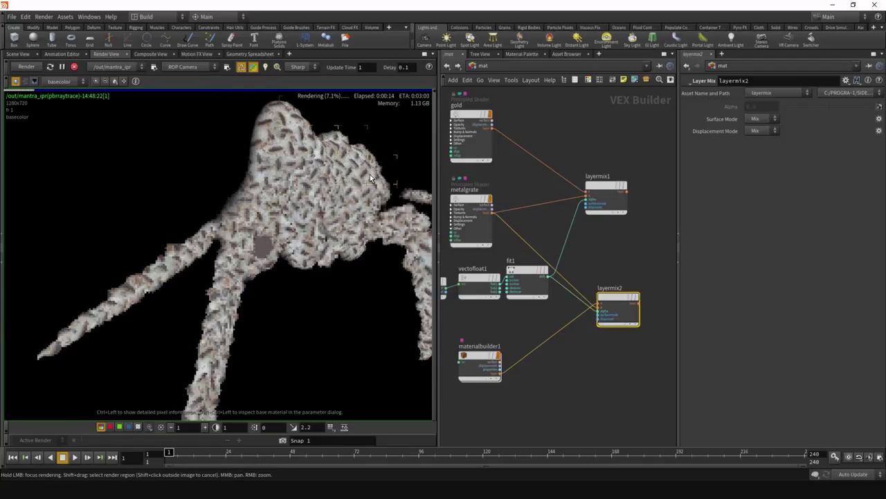
pyautogui.click(70, 79)
pyautogui.click(71, 81)
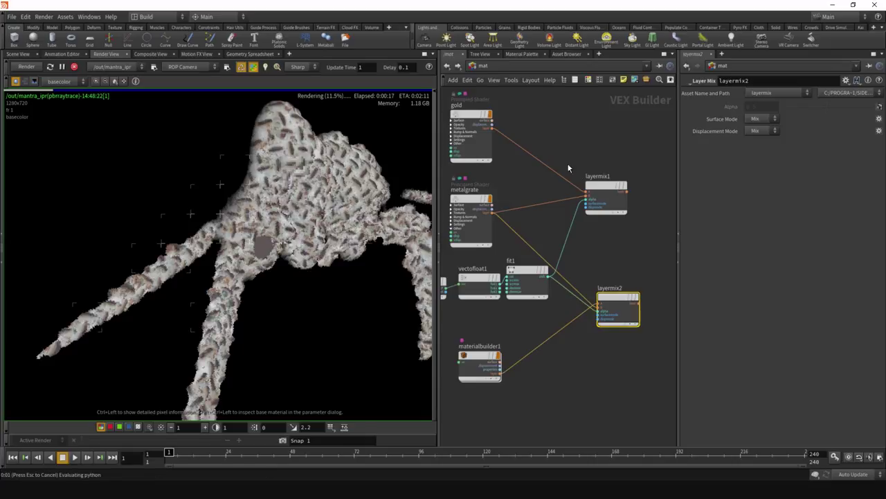
# Examine the metallic and speccolor planes of the layermix2 render, and switch the view back to C
pyautogui.click(62, 82)
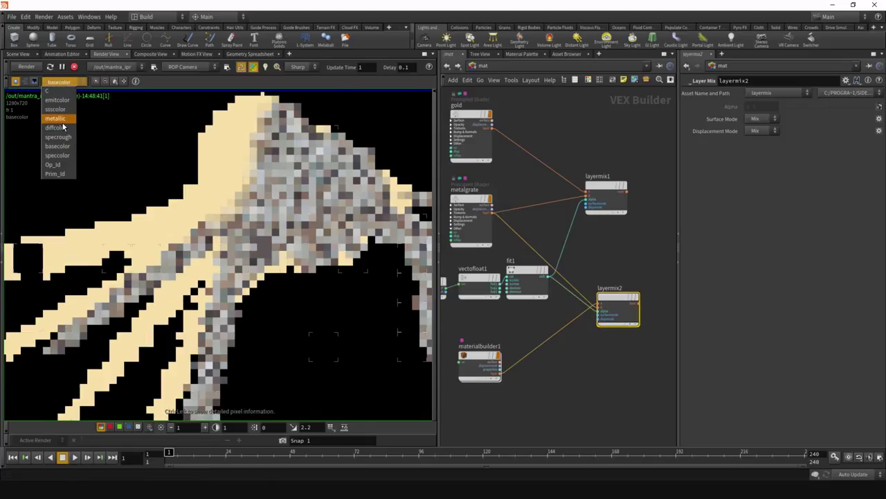
pyautogui.click(62, 121)
pyautogui.click(59, 82)
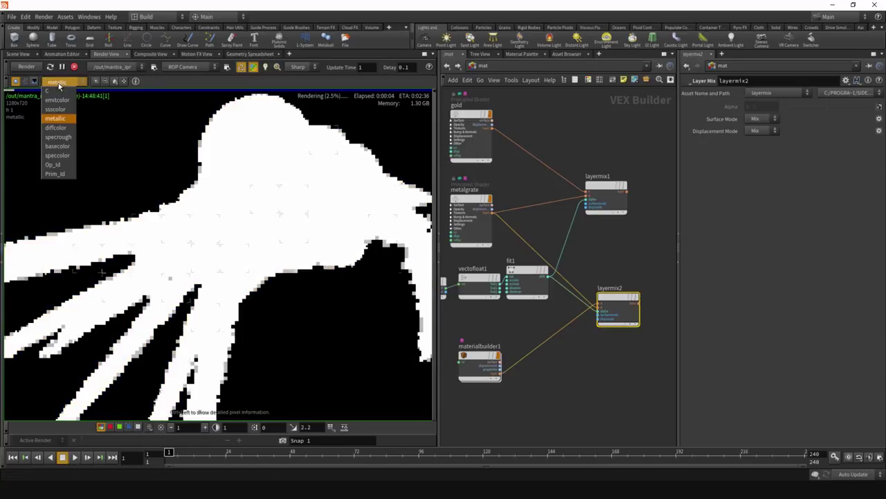
pyautogui.click(66, 149)
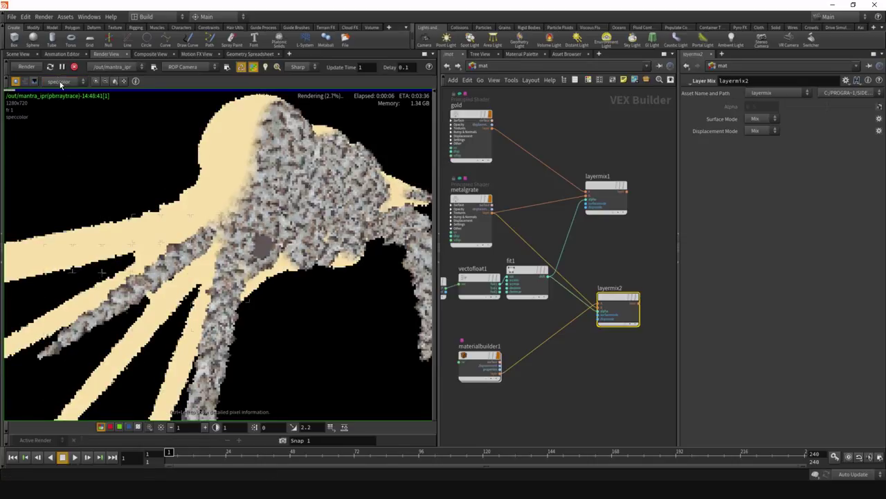
pyautogui.click(59, 82)
pyautogui.click(62, 119)
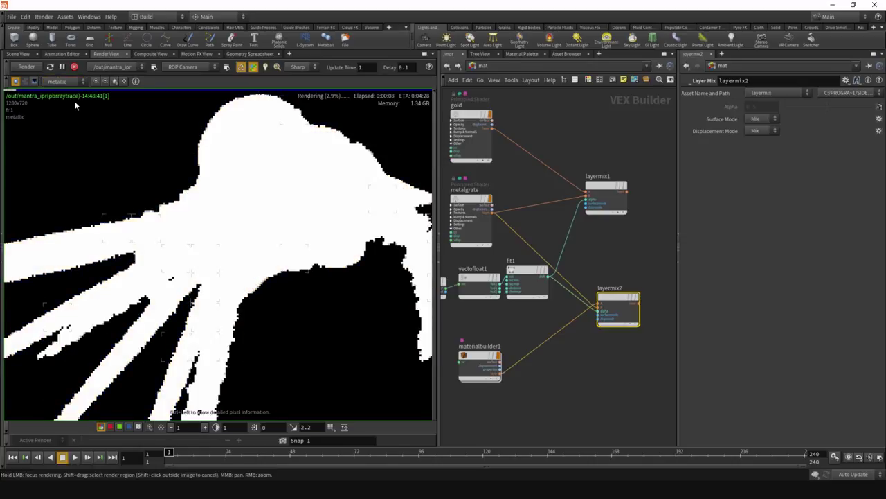
pyautogui.click(59, 81)
pyautogui.click(51, 91)
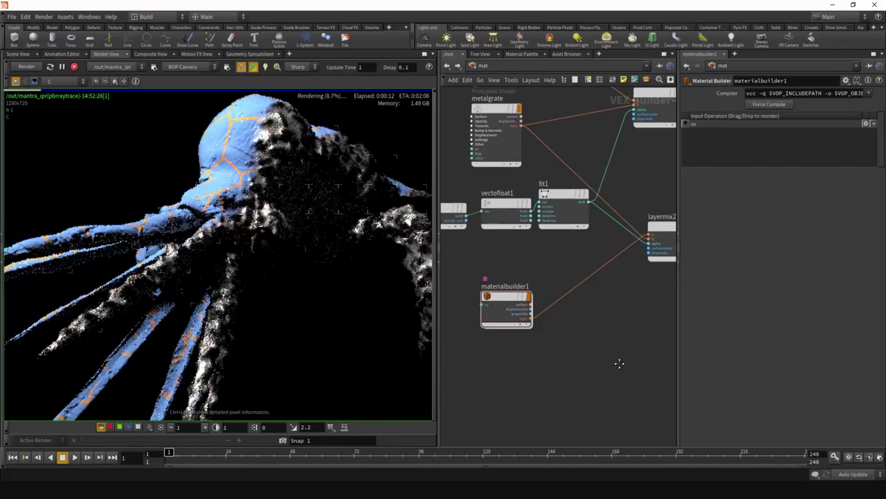
# Open the network inside materialbuilder1
pyautogui.moveTo(619, 364); pyautogui.dragTo(648, 383, button='middle')
pyautogui.scroll(2, 555, 362)
pyautogui.doubleClick(521, 303)
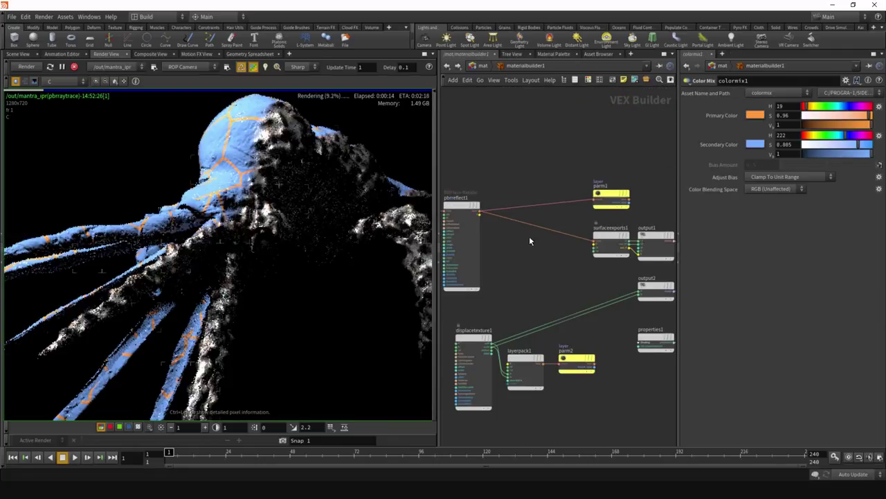
# Add a Bind node above pbrreflect1 in the materialbuilder1 network and stop the running render
pyautogui.scroll(1, 537, 245)
pyautogui.moveTo(533, 198); pyautogui.dragTo(594, 218, button='middle')
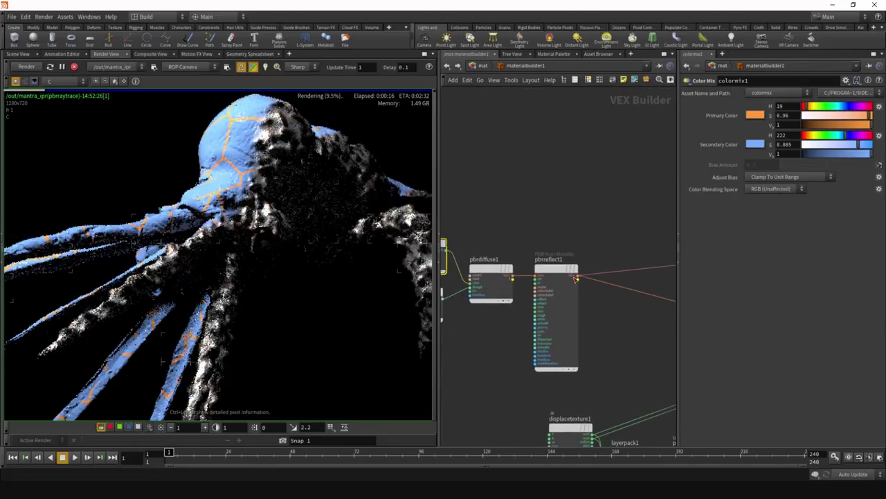
pyautogui.scroll(1, 567, 301)
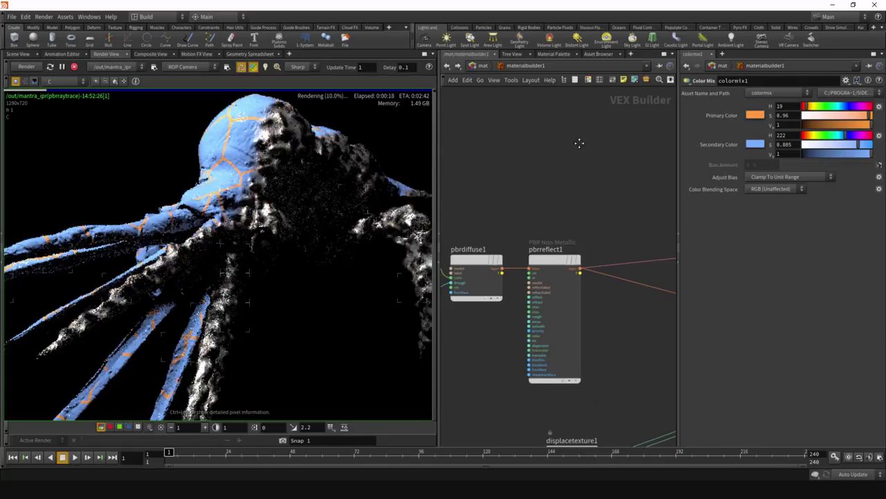
pyautogui.press('Tab')
pyautogui.write('b')
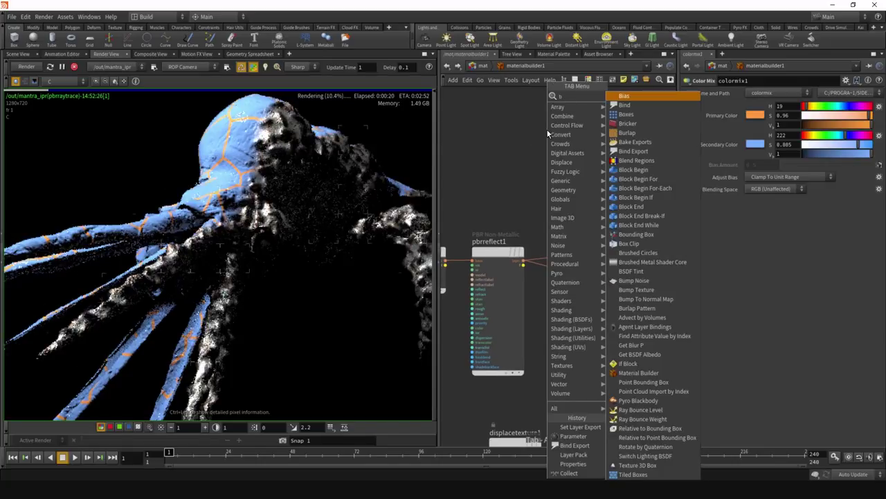
pyautogui.write('ia')
pyautogui.press('Return')
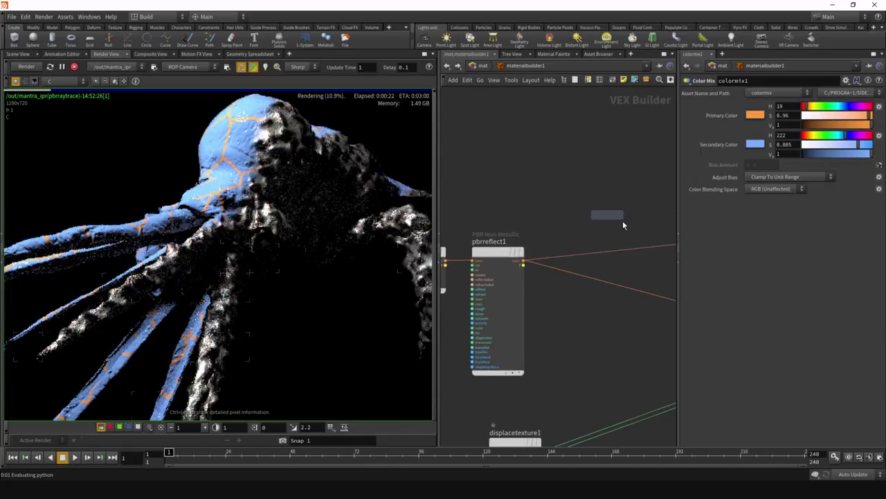
pyautogui.click(612, 175)
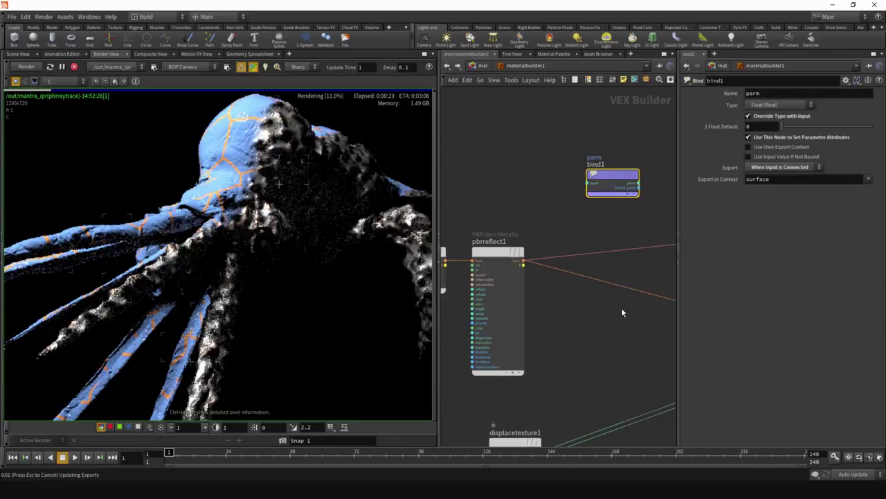
pyautogui.scroll(2, 622, 313)
pyautogui.click(72, 70)
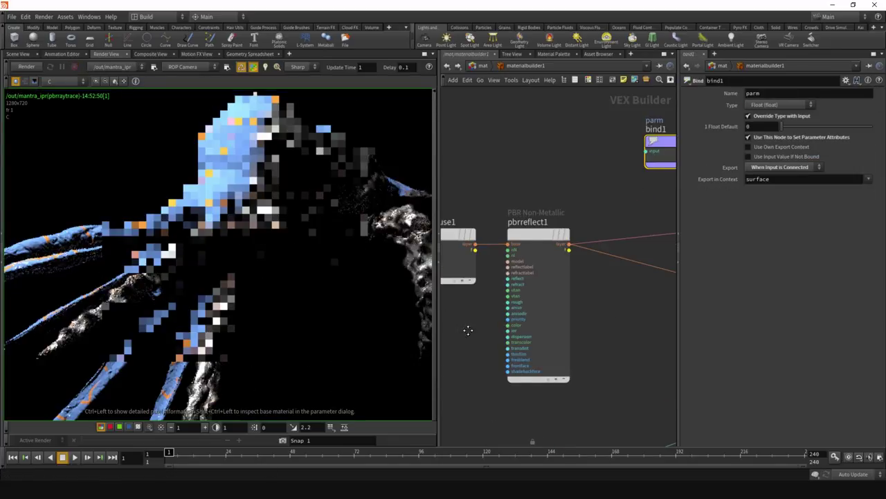
# Connect the color output of colormix1 to the input of bind1
pyautogui.moveTo(468, 331); pyautogui.dragTo(593, 320, button='middle')
pyautogui.scroll(1, 567, 298)
pyautogui.scroll(-2, 593, 320)
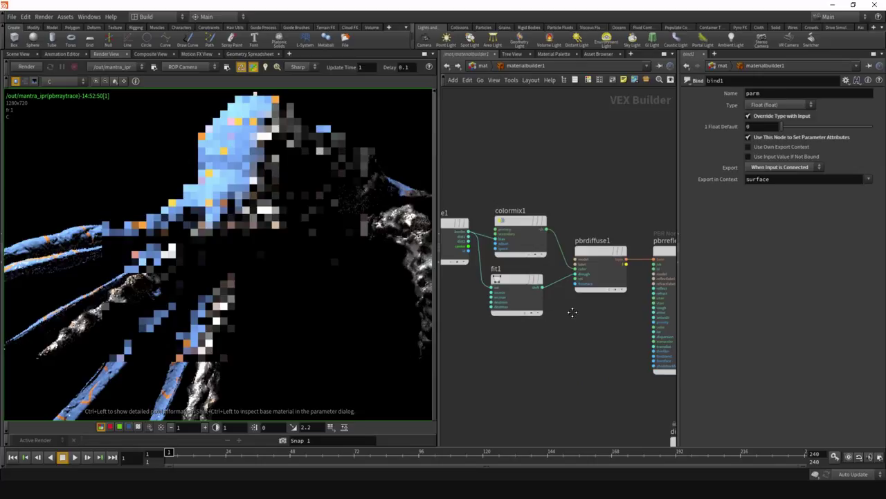
pyautogui.keyDown('space'); pyautogui.moveTo(573, 312); pyautogui.dragTo(638, 325); pyautogui.keyUp('space')
pyautogui.scroll(1, 538, 317)
pyautogui.moveTo(538, 318); pyautogui.dragTo(466, 319, button='middle')
pyautogui.scroll(-1, 466, 319)
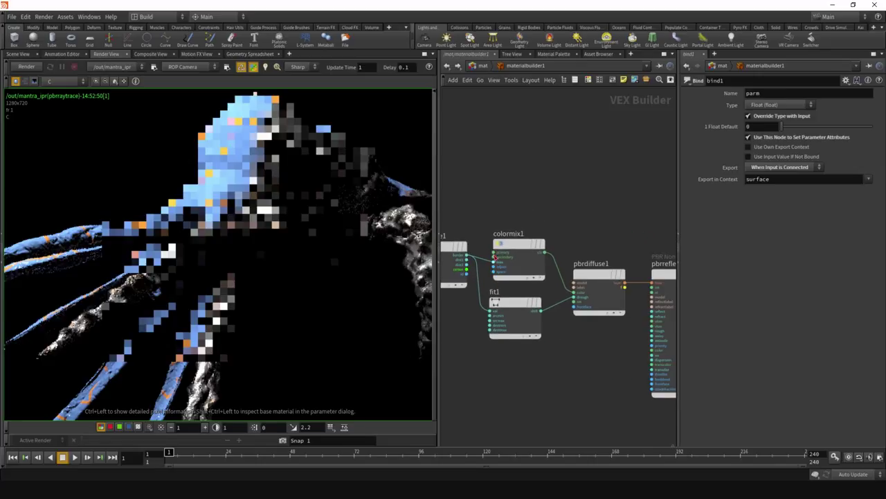
pyautogui.scroll(2, 494, 256)
pyautogui.moveTo(673, 238); pyautogui.dragTo(570, 243, button='middle')
pyautogui.moveTo(512, 302); pyautogui.dragTo(467, 236)
pyautogui.scroll(-2, 518, 217)
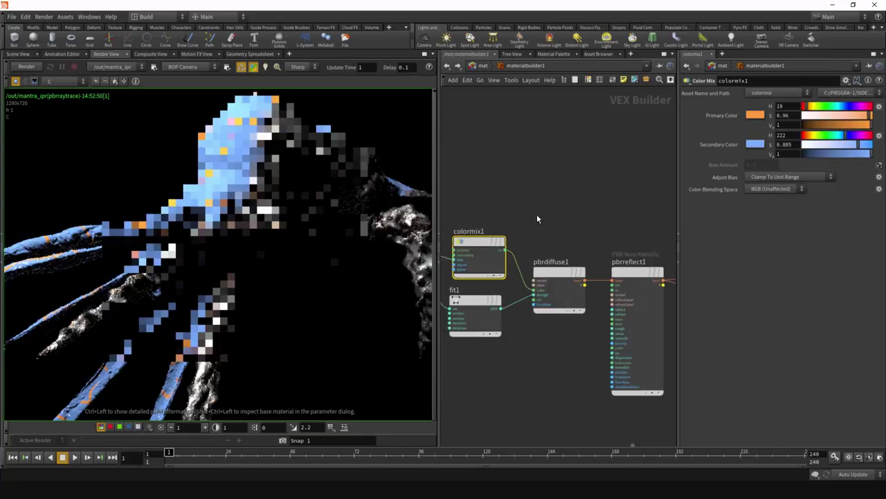
pyautogui.click(506, 260)
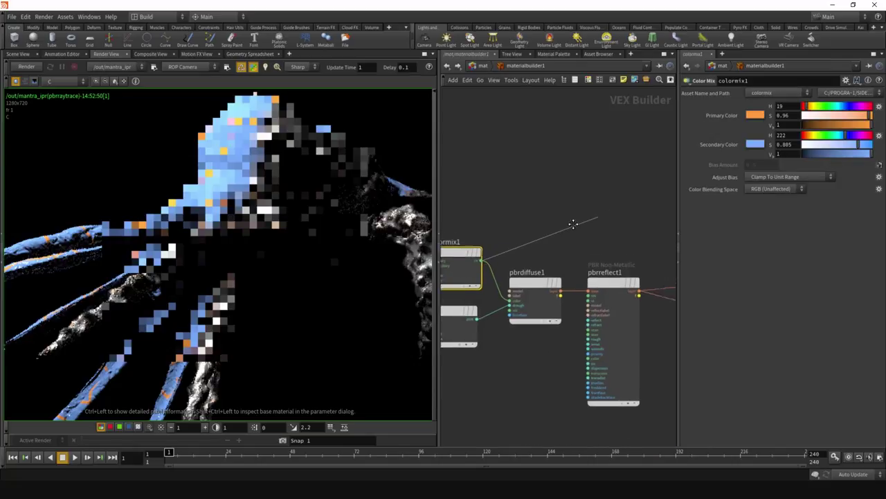
pyautogui.click(643, 219)
pyautogui.moveTo(648, 216); pyautogui.dragTo(559, 190)
pyautogui.click(528, 195)
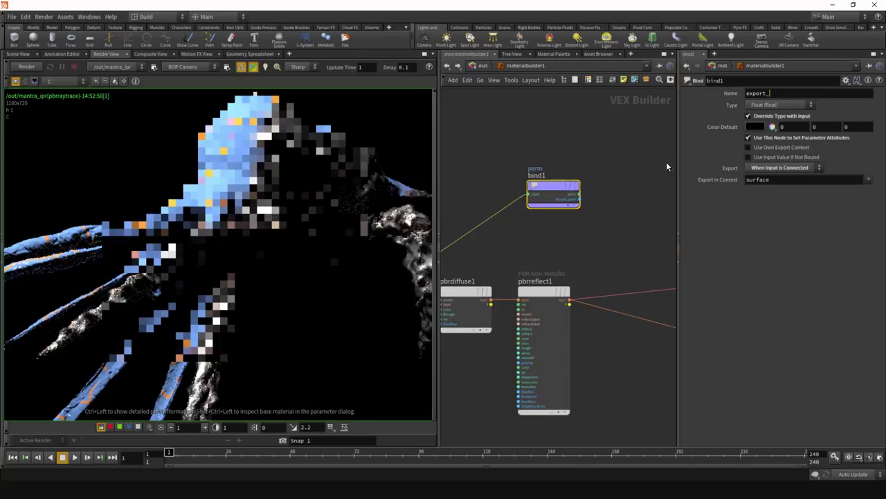
# Name bind1's parameter export_basecolor and view the available parameter types
pyautogui.scroll(-2, 639, 198)
pyautogui.scroll(2, 554, 244)
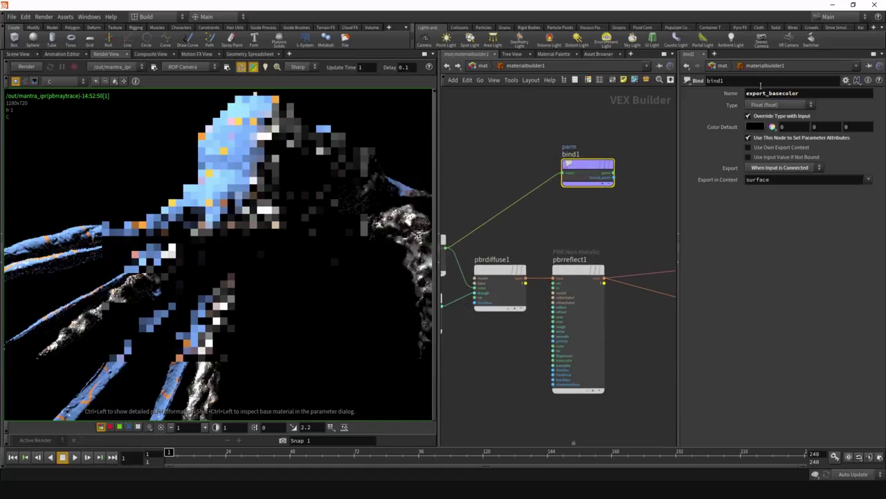
pyautogui.click(782, 105)
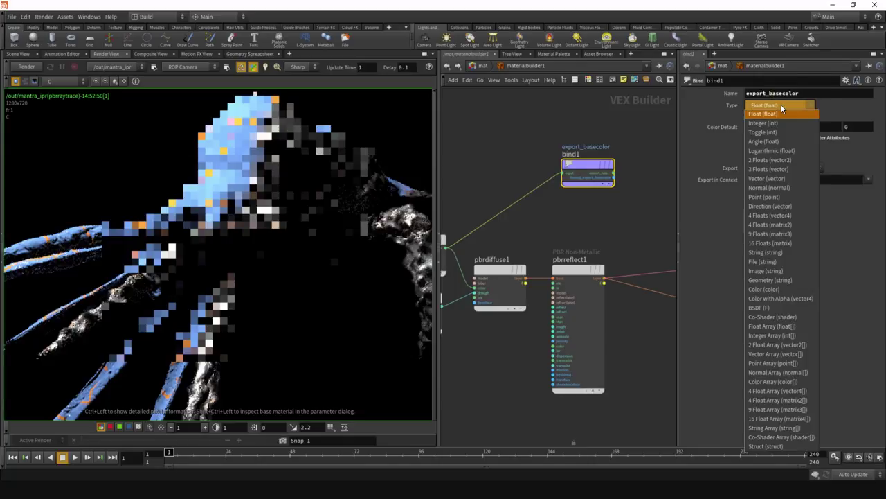
pyautogui.click(781, 104)
pyautogui.moveTo(586, 204); pyautogui.dragTo(566, 198, button='middle')
pyautogui.moveTo(471, 246); pyautogui.dragTo(546, 239, button='middle')
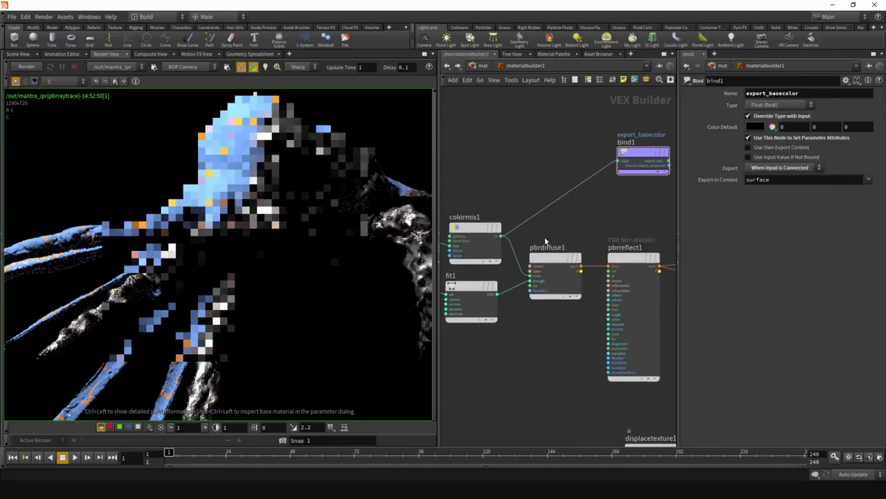
pyautogui.scroll(2, 514, 243)
pyautogui.moveTo(640, 203); pyautogui.dragTo(543, 257, button='middle')
pyautogui.click(600, 191)
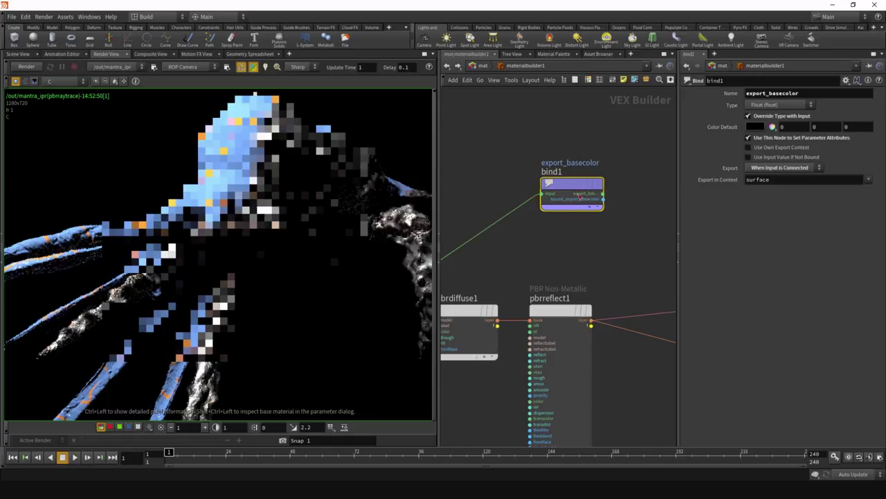
pyautogui.click(800, 117)
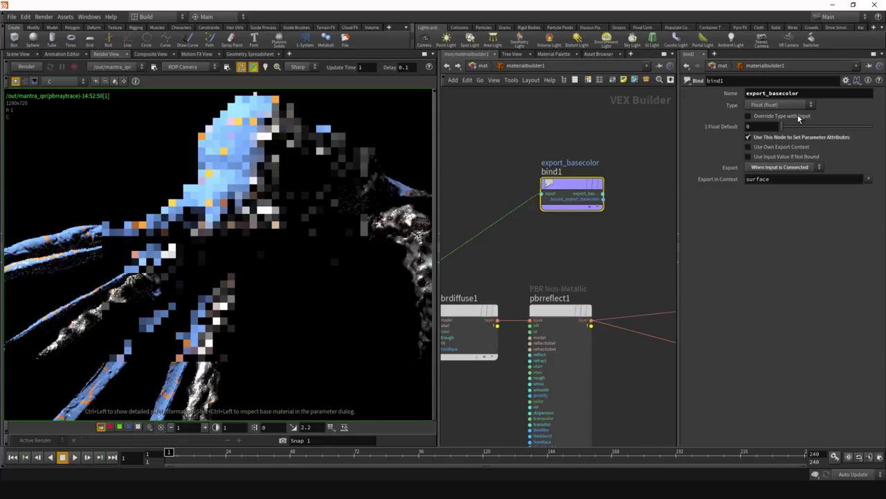
pyautogui.click(783, 118)
pyautogui.click(602, 194)
pyautogui.scroll(-2, 507, 229)
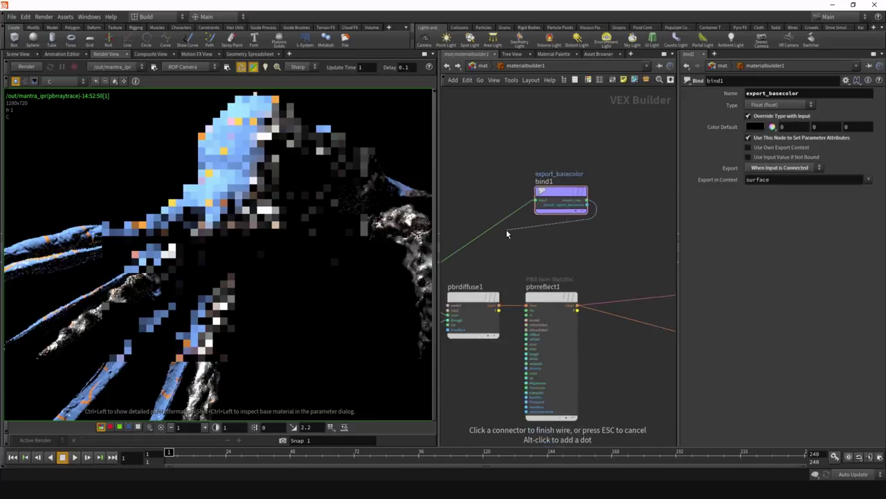
pyautogui.press('Escape')
# Return to the mat network, restart the render with materialbuilder1 on the object, and display the basecolor plane
pyautogui.press('u')
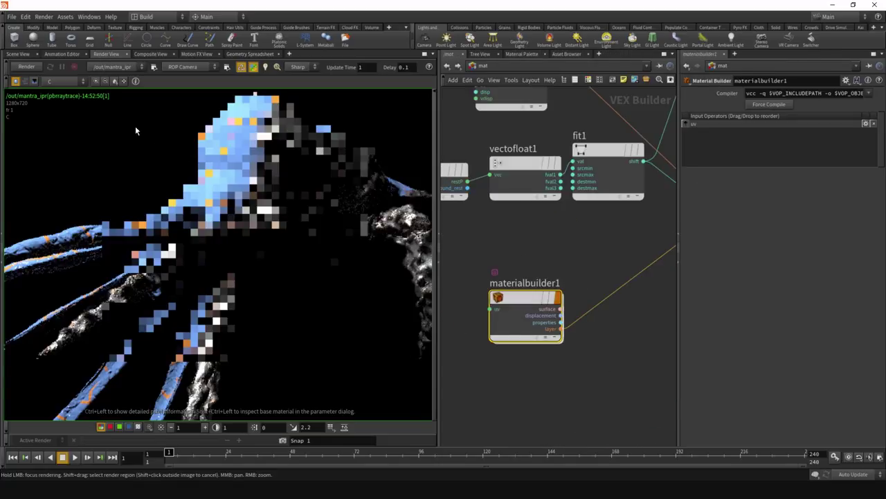
pyautogui.click(28, 66)
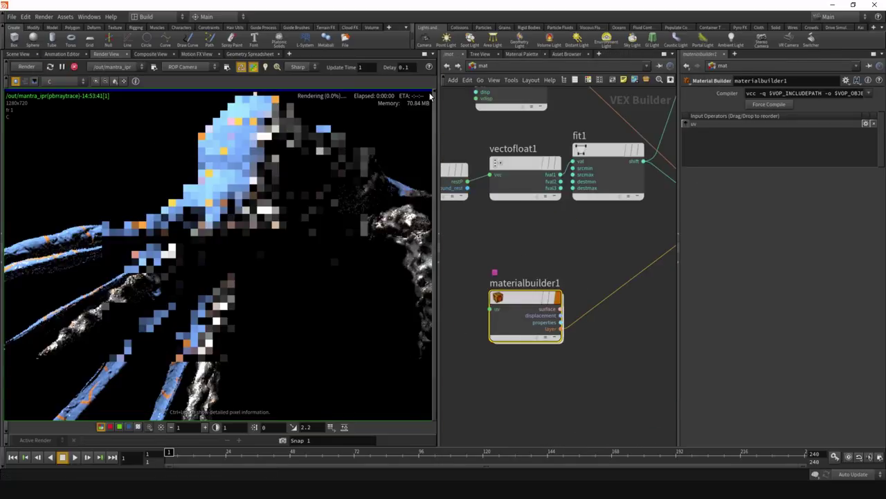
pyautogui.scroll(-3, 495, 373)
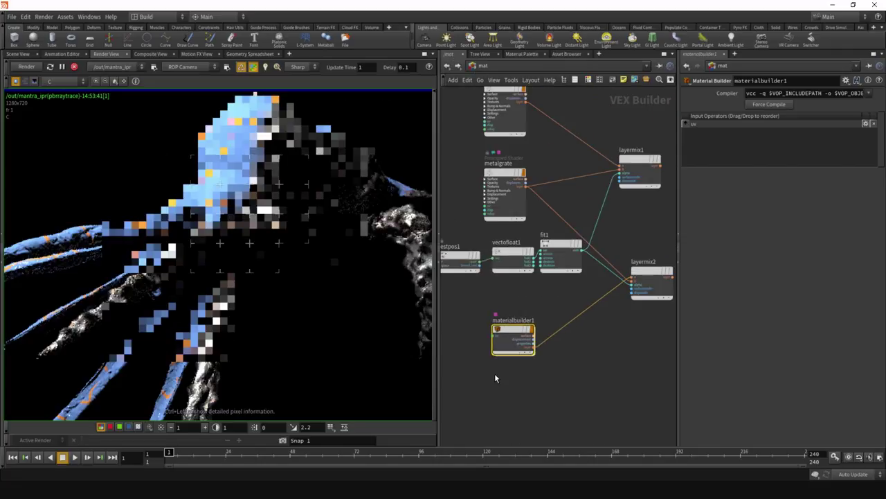
pyautogui.scroll(2, 505, 374)
pyautogui.scroll(2, 533, 313)
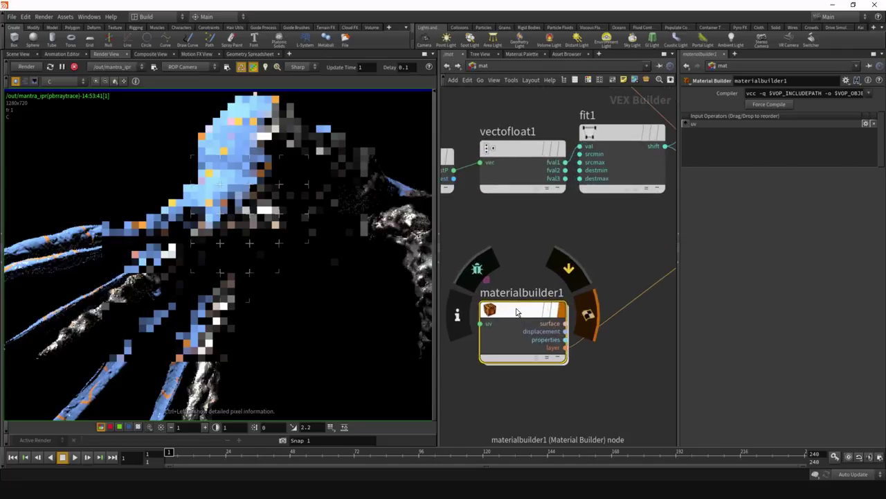
pyautogui.click(68, 81)
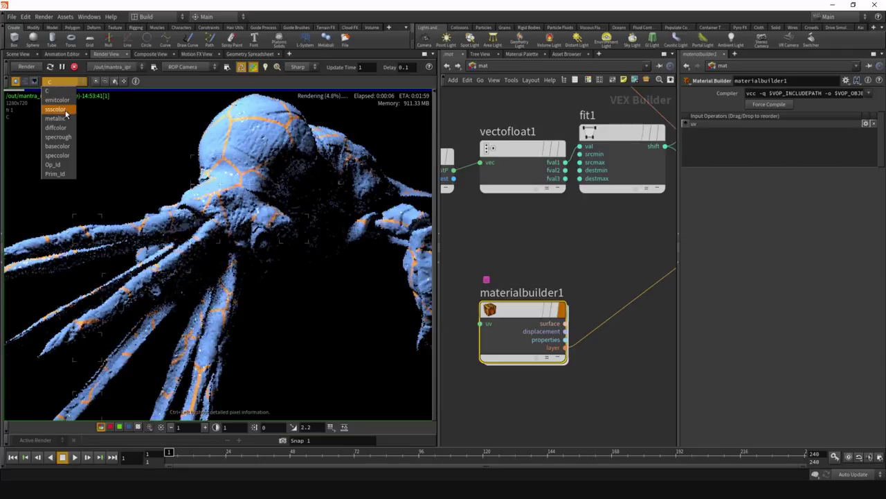
pyautogui.click(56, 151)
# Switch the rendered material back to layermix2 and reopen the network inside materialbuilder1
pyautogui.scroll(-4, 548, 372)
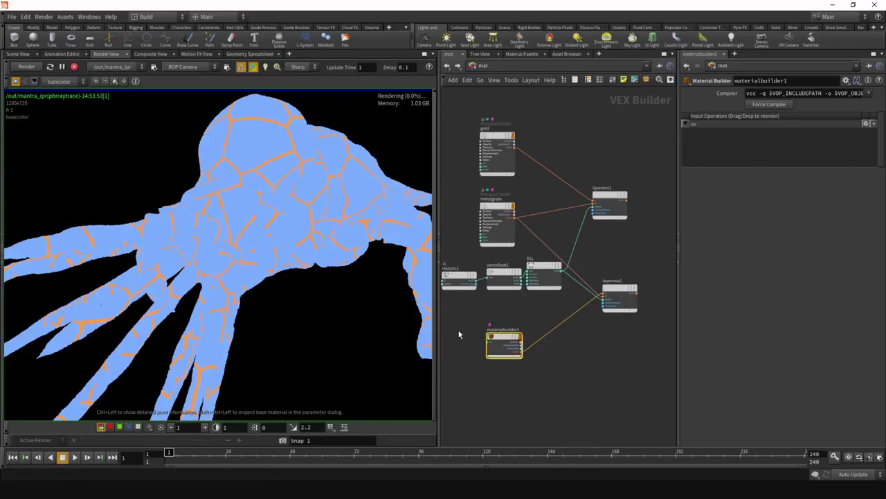
pyautogui.scroll(4, 508, 372)
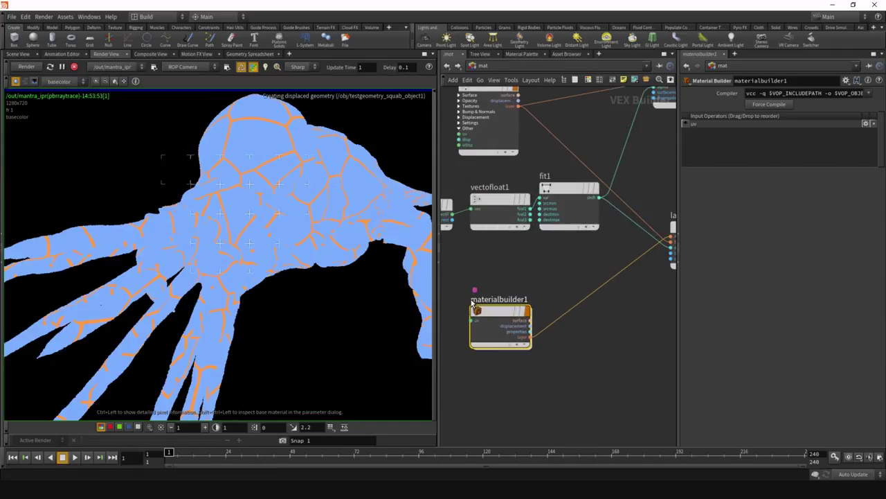
pyautogui.press('i')
pyautogui.moveTo(587, 242); pyautogui.dragTo(533, 227, button='middle')
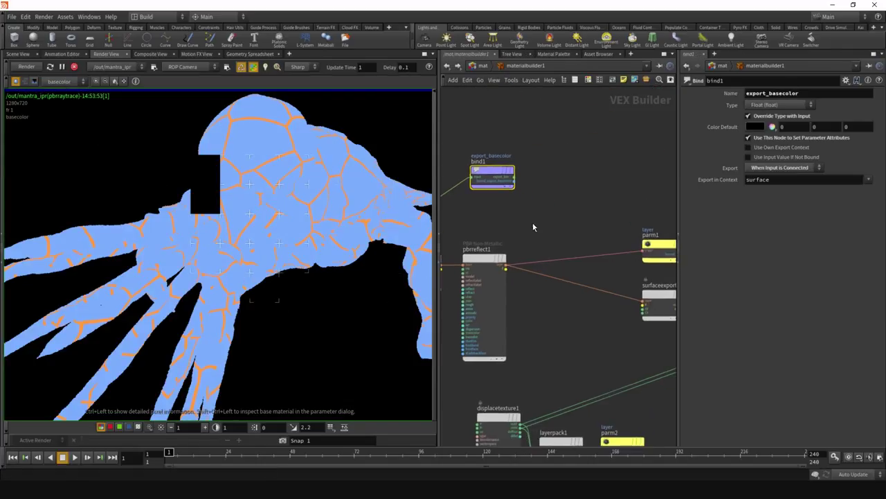
# Insert a Set Layer Export node after pbrreflect1's layer output, feeding both parm1 and surfaceexports1
pyautogui.moveTo(544, 309)
pyautogui.mouseDown(button='middle')
pyautogui.moveTo(506, 299)
pyautogui.moveTo(543, 313)
pyautogui.mouseUp(button='middle')
pyautogui.scroll(1, 484, 281)
pyautogui.click(524, 291)
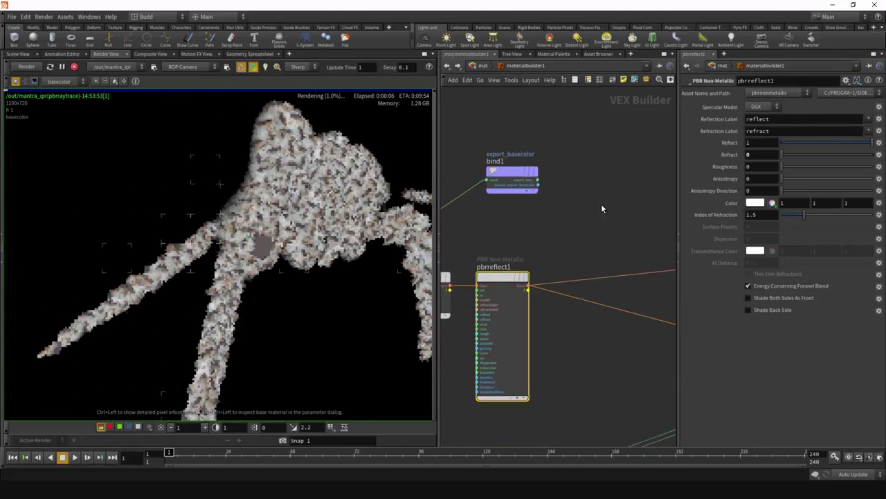
pyautogui.rightClick(529, 286)
pyautogui.write('setl')
pyautogui.click(647, 115)
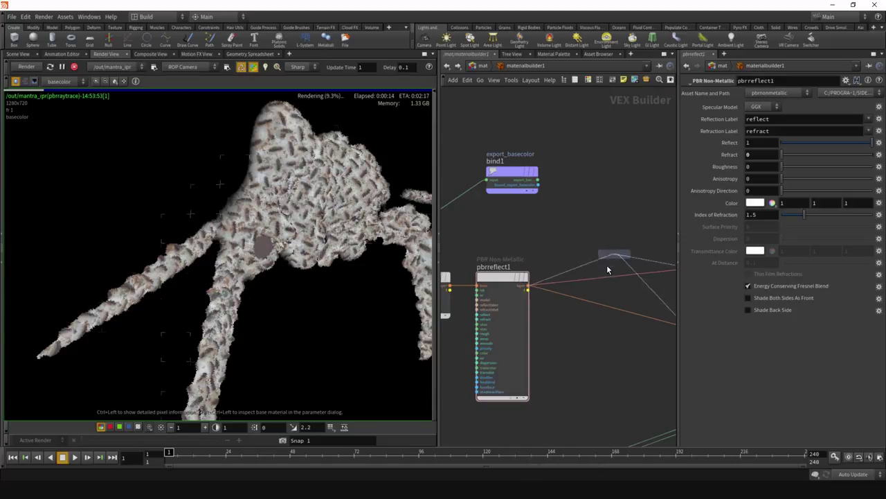
pyautogui.click(593, 291)
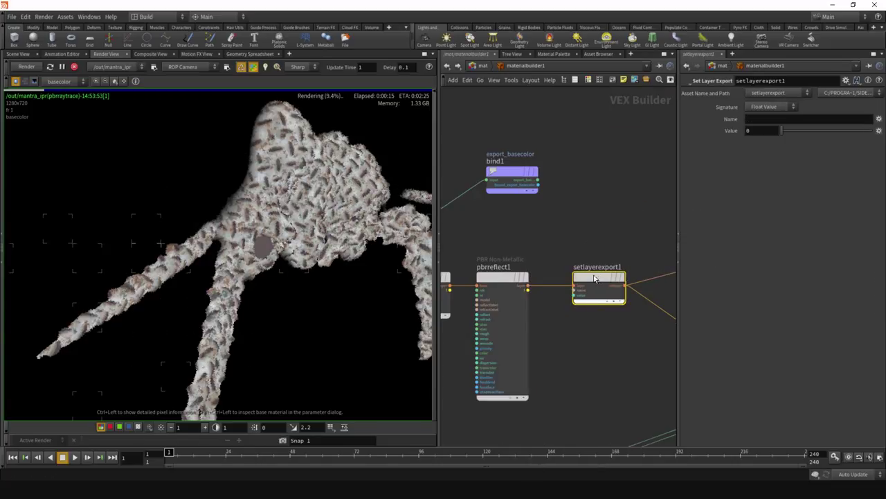
# Set setlayerexport1's signature to Vector Value and its export name to export_basecolor
pyautogui.click(759, 106)
pyautogui.click(775, 119)
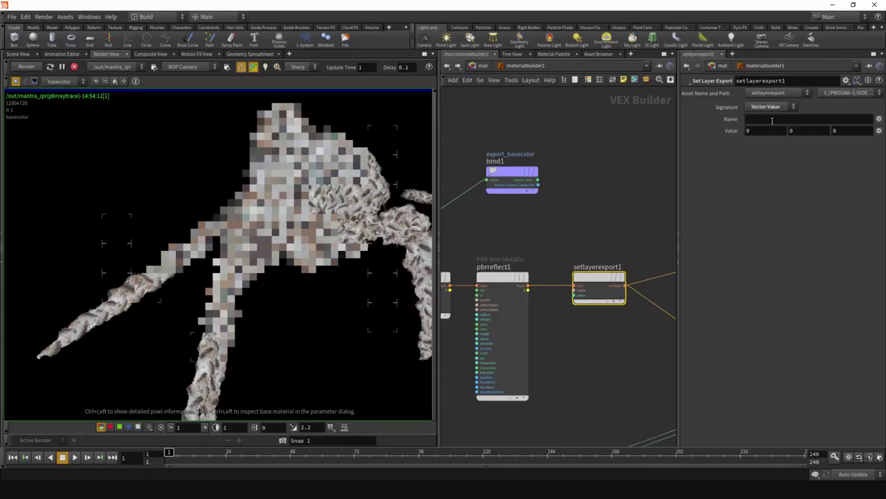
pyautogui.click(768, 122)
pyautogui.write('exp')
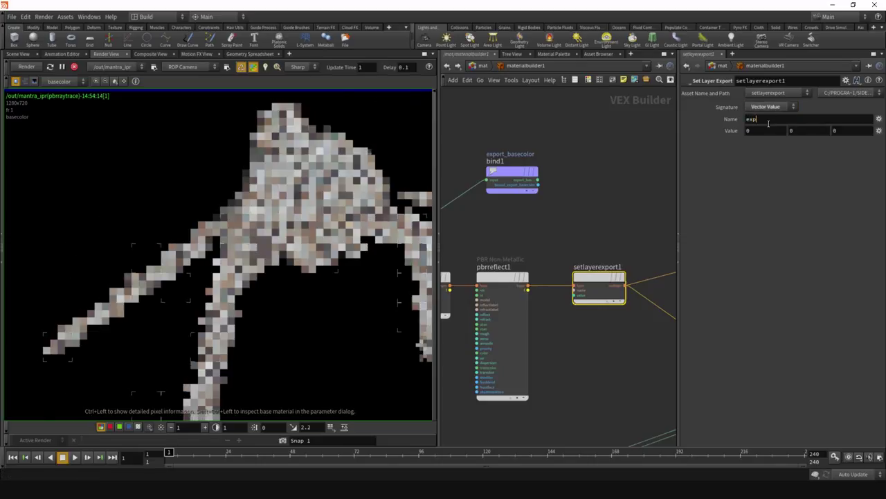
pyautogui.write('ort_basecolor')
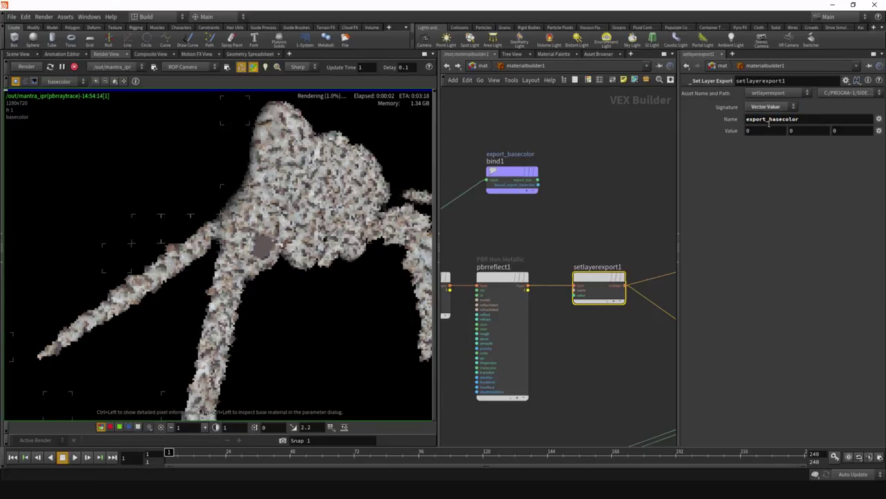
# Connect the color output of colormix1 to the value input of setlayerexport1
pyautogui.moveTo(612, 350); pyautogui.dragTo(665, 352, button='middle')
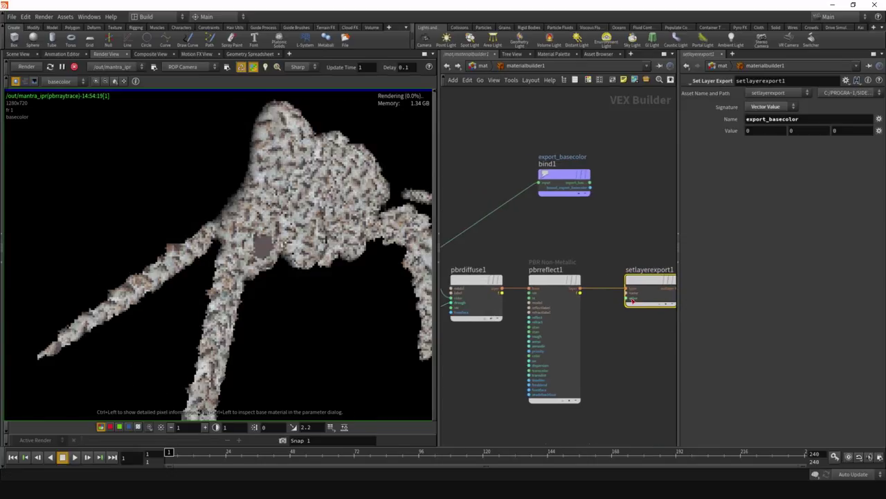
pyautogui.click(626, 298)
pyautogui.scroll(-3, 665, 331)
pyautogui.scroll(3, 613, 322)
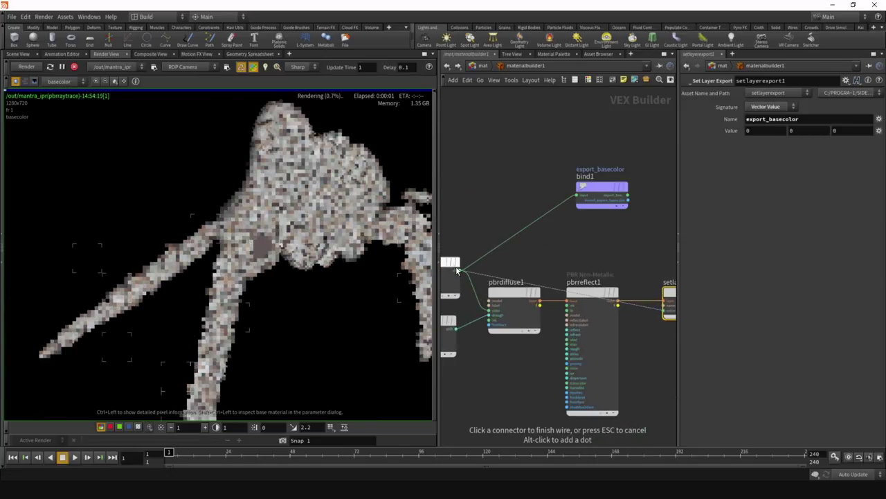
pyautogui.click(460, 270)
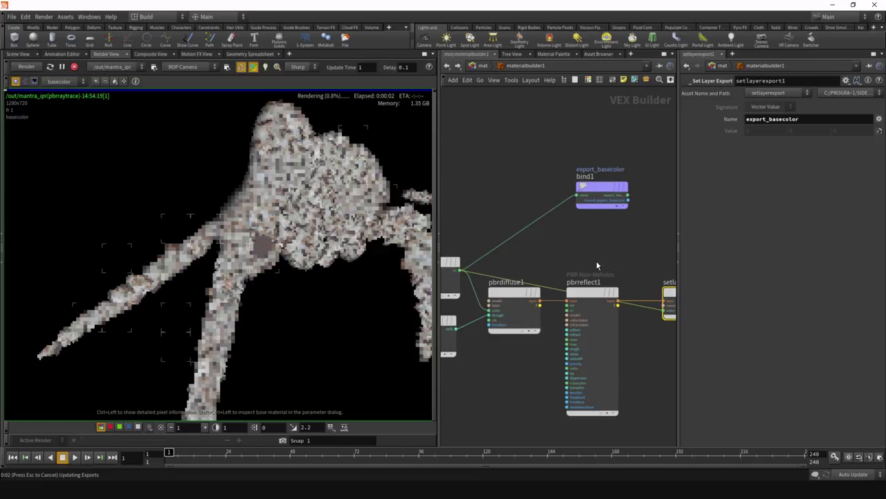
pyautogui.scroll(-3, 596, 264)
pyautogui.scroll(2, 596, 264)
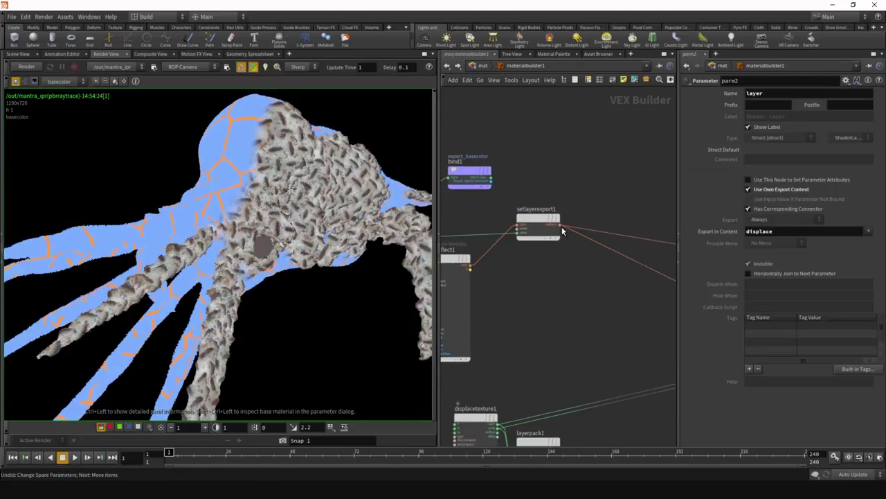
# Insert a second Set Layer Export node on the layer output of setlayerexport1
pyautogui.rightClick(563, 227)
pyautogui.write('setl')
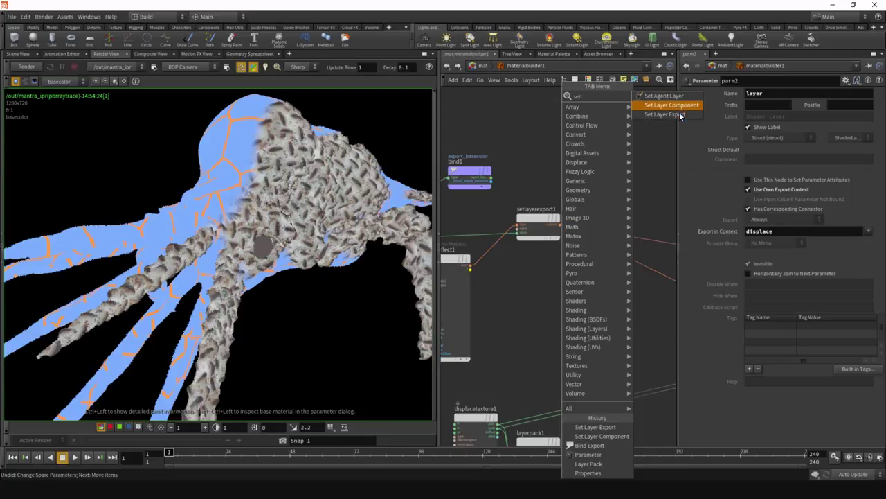
pyautogui.click(670, 117)
pyautogui.click(618, 225)
pyautogui.moveTo(558, 307); pyautogui.dragTo(618, 284, button='middle')
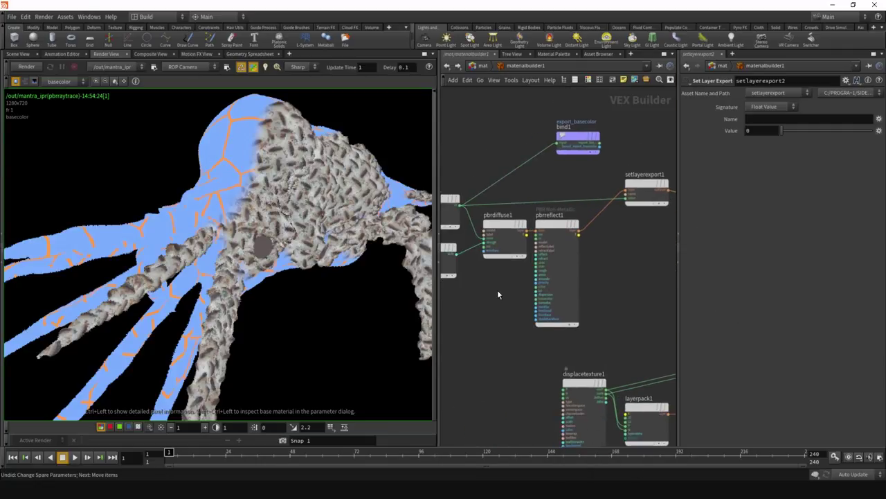
# Promote the rough input of pbrreflect1 to a Roughness parameter node
pyautogui.moveTo(497, 294); pyautogui.dragTo(520, 276, button='middle')
pyautogui.scroll(-2, 502, 277)
pyautogui.scroll(8, 527, 267)
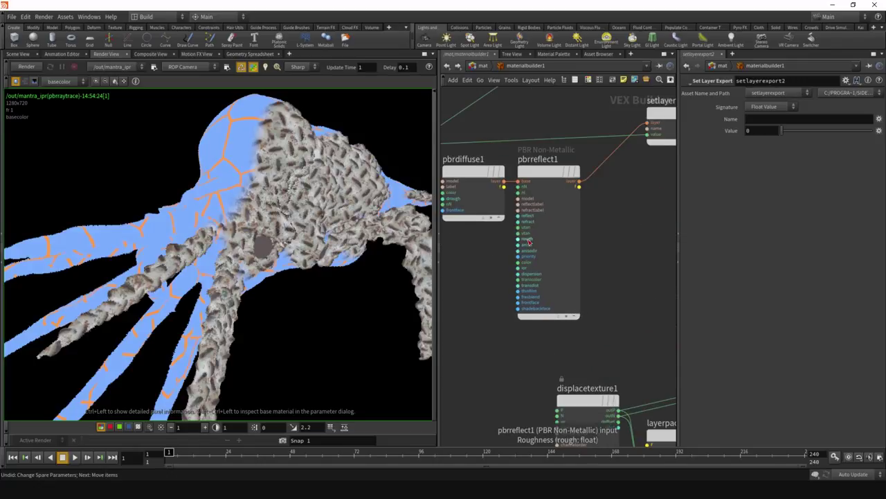
pyautogui.rightClick(523, 239)
pyautogui.click(547, 244)
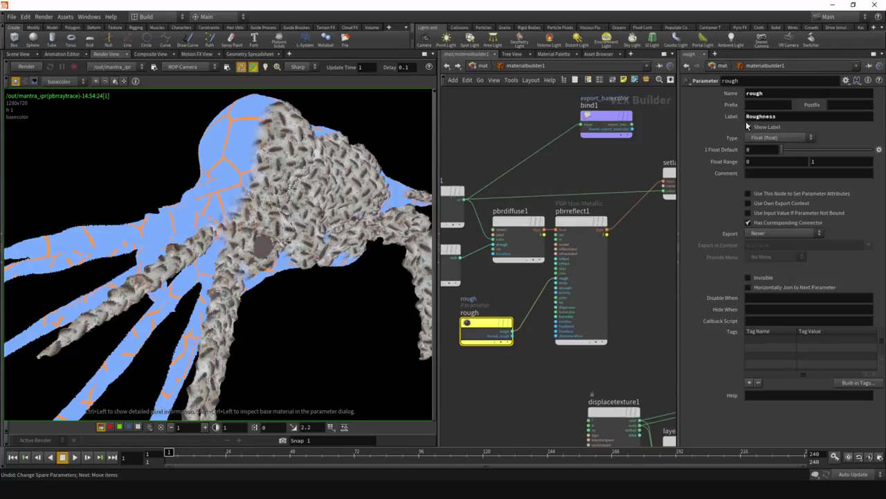
pyautogui.moveTo(638, 239); pyautogui.dragTo(620, 234, button='middle')
# Connect the rough parameter's output to the value input of setlayerexport2
pyautogui.click(480, 355)
pyautogui.scroll(-1, 525, 357)
pyautogui.moveTo(524, 356)
pyautogui.mouseDown(button='middle')
pyautogui.moveTo(471, 354)
pyautogui.moveTo(517, 342)
pyautogui.mouseUp(button='middle')
pyautogui.scroll(1, 512, 336)
pyautogui.click(489, 330)
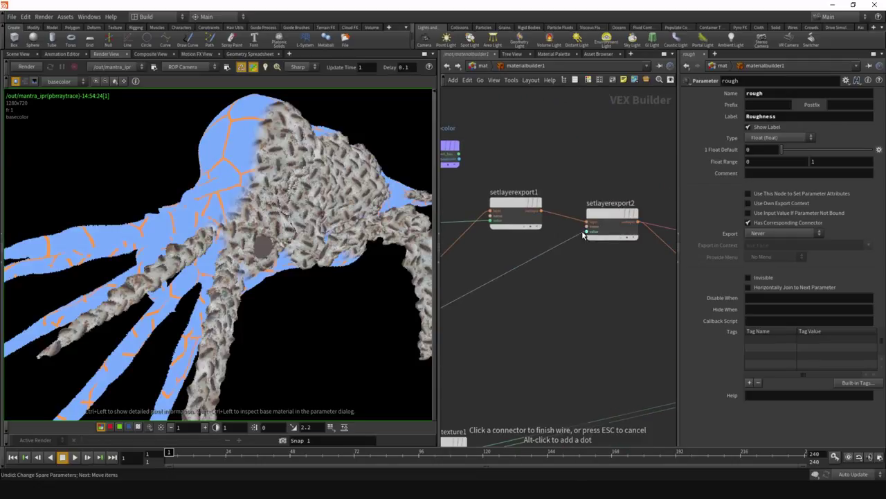
pyautogui.click(592, 231)
pyautogui.moveTo(553, 258); pyautogui.dragTo(614, 269, button='middle')
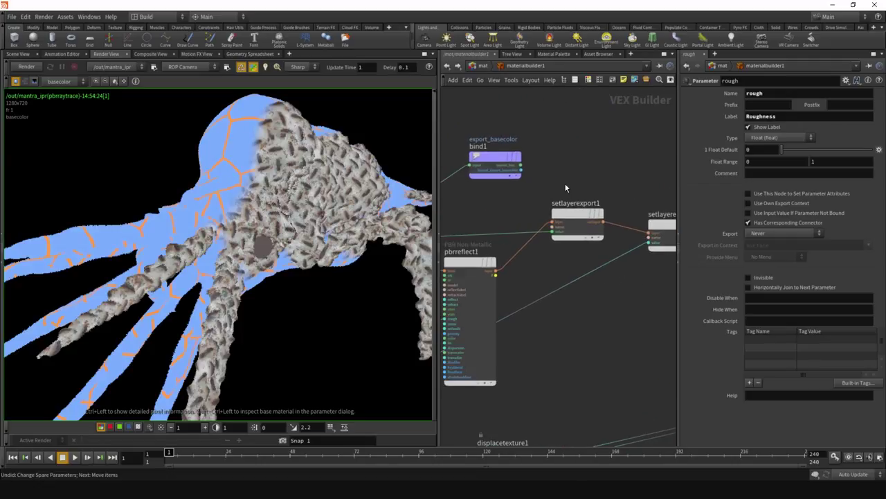
# Duplicate the bind1 export node, place the copy above setlayerexport1, and name its export export_rough
pyautogui.click(508, 160)
pyautogui.hotkey('ctrl', 'c')
pyautogui.hotkey('ctrl', 'v')
pyautogui.moveTo(564, 165); pyautogui.dragTo(636, 165)
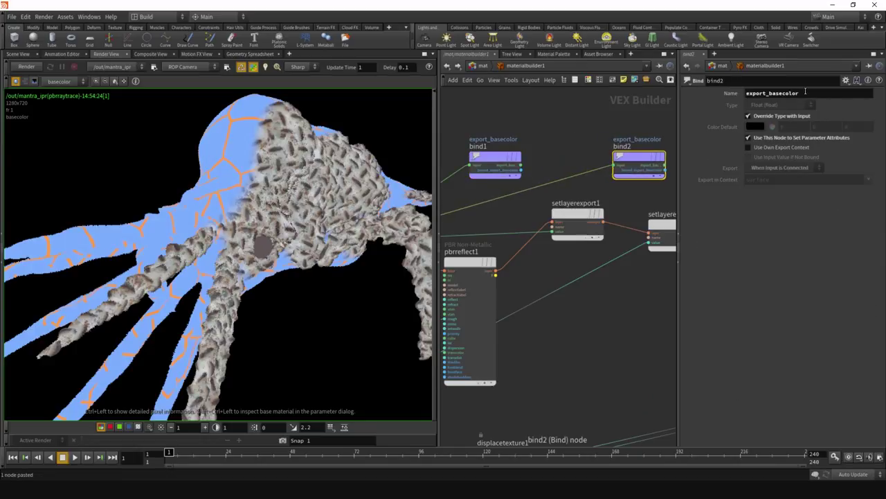
pyautogui.moveTo(800, 93); pyautogui.dragTo(771, 95)
pyautogui.write('rough')
pyautogui.press('Return')
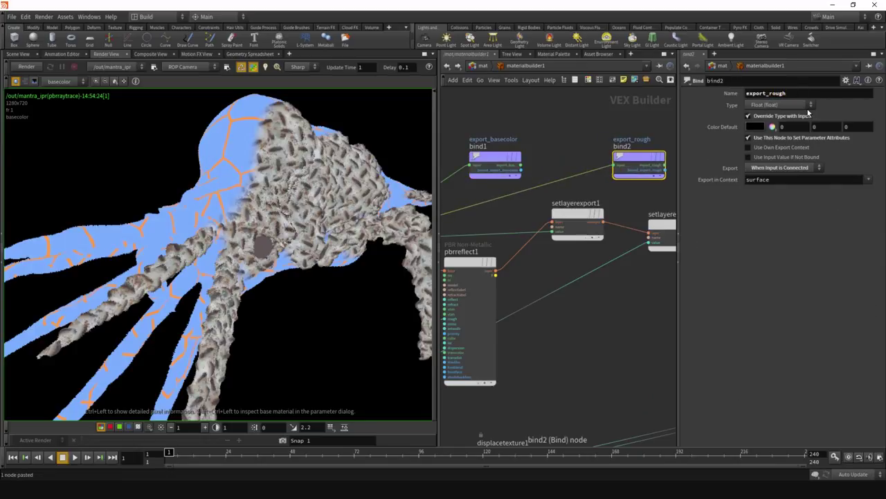
# Rewire the input of bind2 to the output of the rough parameter node
pyautogui.click(616, 165)
pyautogui.scroll(-3, 638, 182)
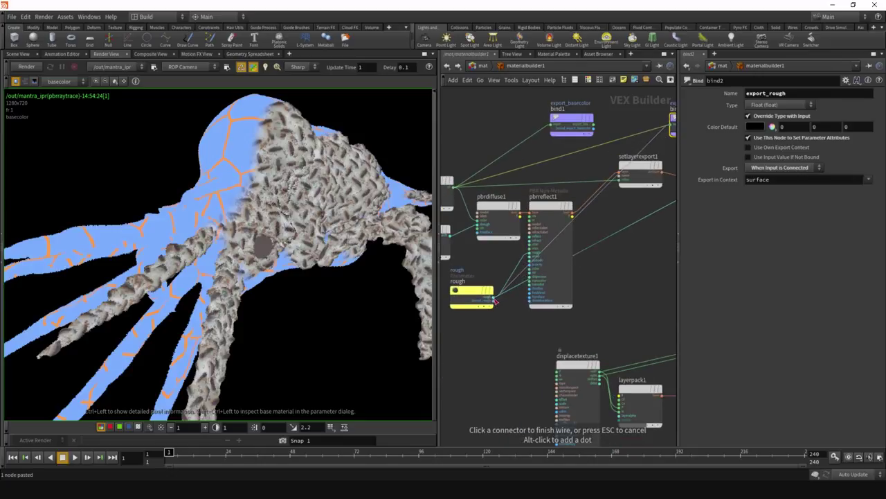
pyautogui.click(500, 295)
pyautogui.scroll(2, 491, 279)
pyautogui.scroll(3, 581, 294)
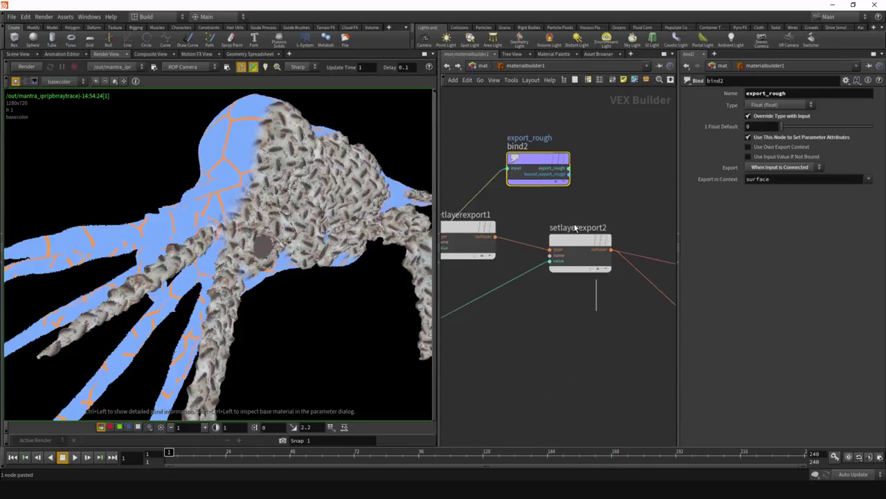
# Set the export name of setlayerexport2 to export_rough
pyautogui.click(581, 244)
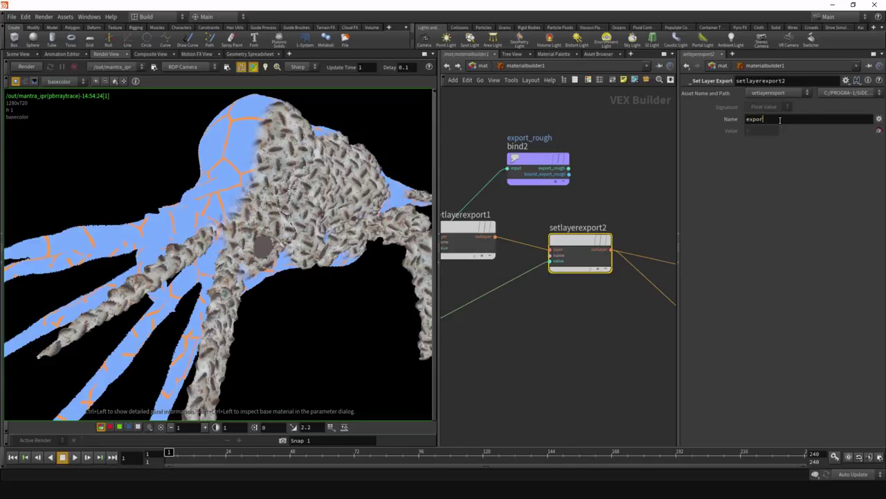
pyautogui.click(780, 120)
pyautogui.write('export_rough')
pyautogui.press('Return')
pyautogui.scroll(-4, 610, 291)
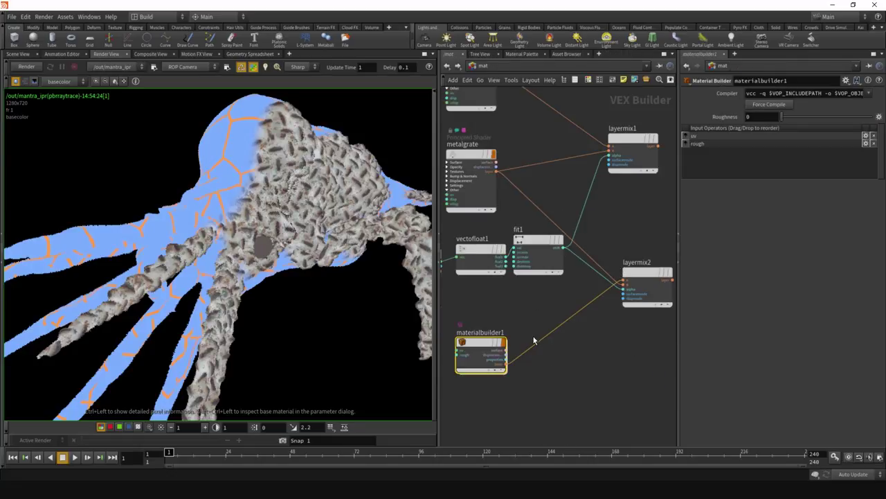
pyautogui.press('i')
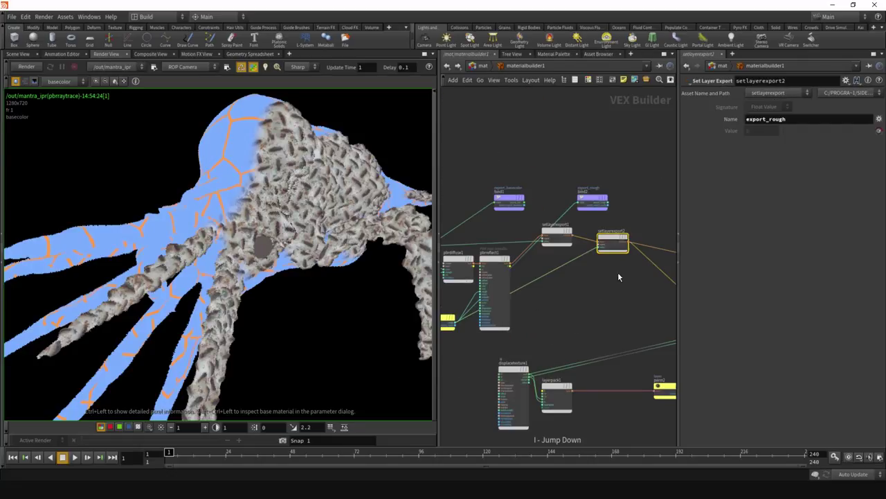
pyautogui.scroll(3, 619, 277)
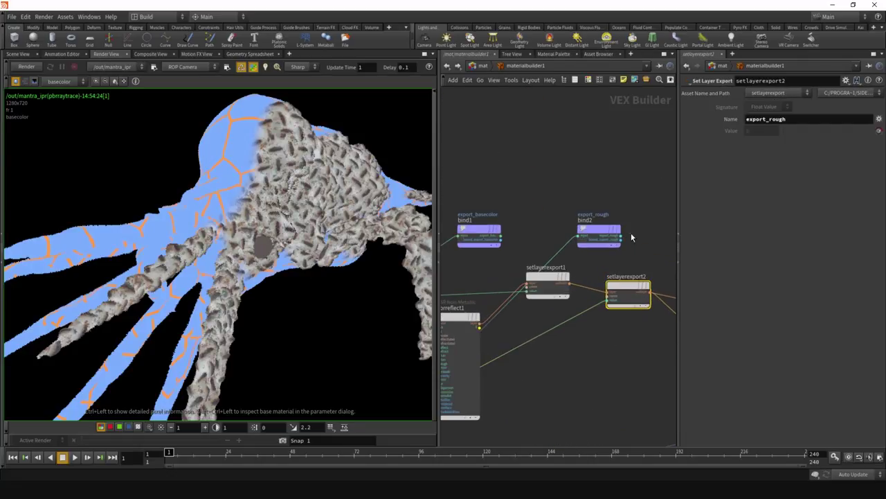
# Change the export name to export_specrough on both bind2 and setlayerexport2
pyautogui.click(598, 234)
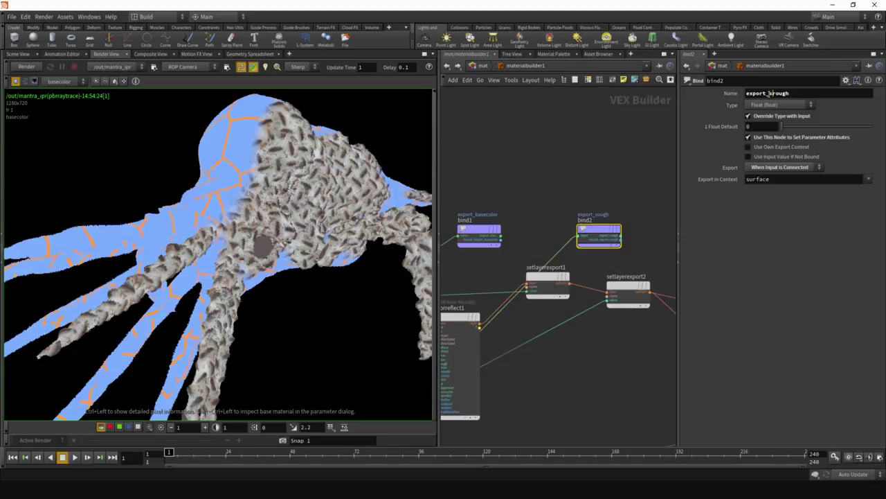
pyautogui.click(769, 92)
pyautogui.write('spec')
pyautogui.click(596, 280)
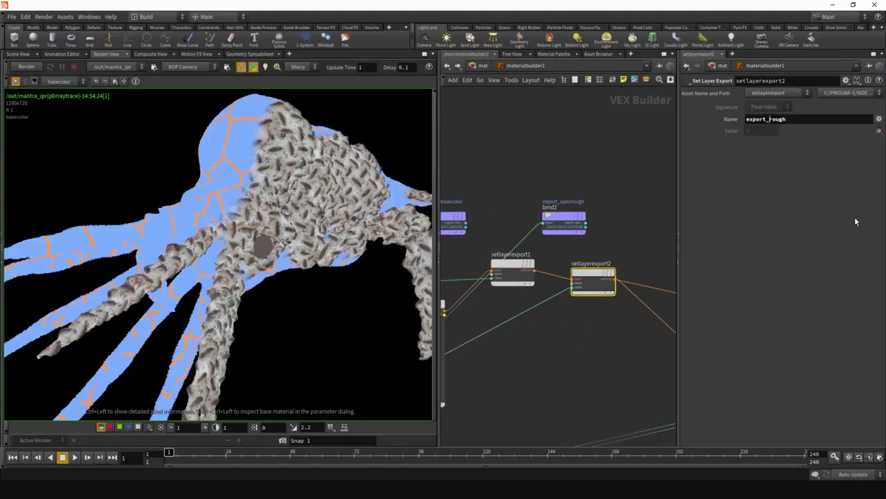
pyautogui.write('spec')
# Start a render showing the specrough plane and set materialbuilder1's Roughness to 0.5 at the mat level
pyautogui.click(26, 66)
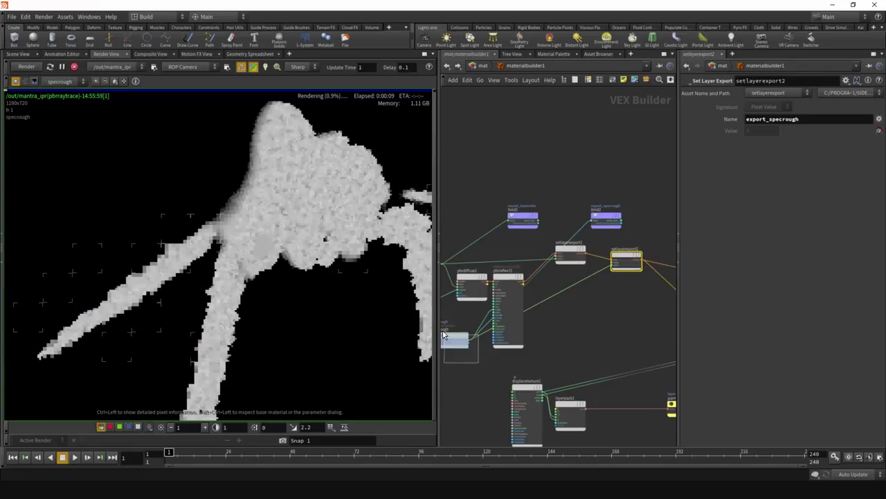
pyautogui.press('u')
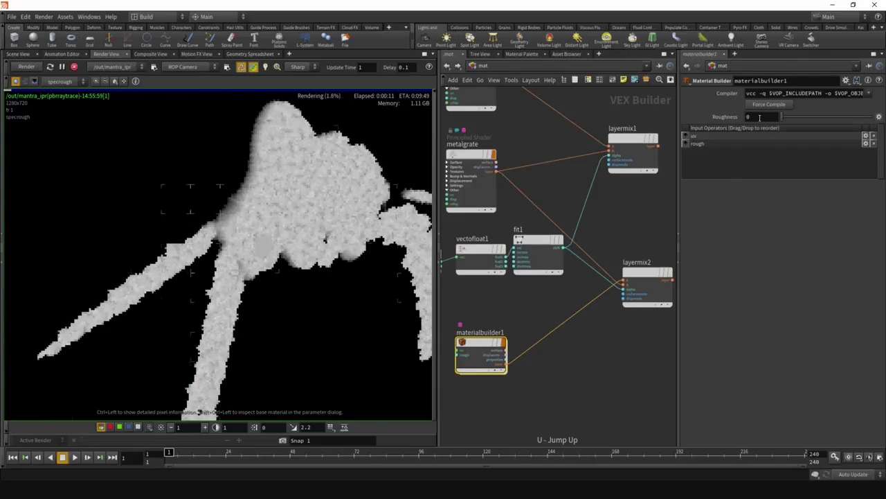
pyautogui.doubleClick(759, 117)
pyautogui.write('0.5')
pyautogui.press('Return')
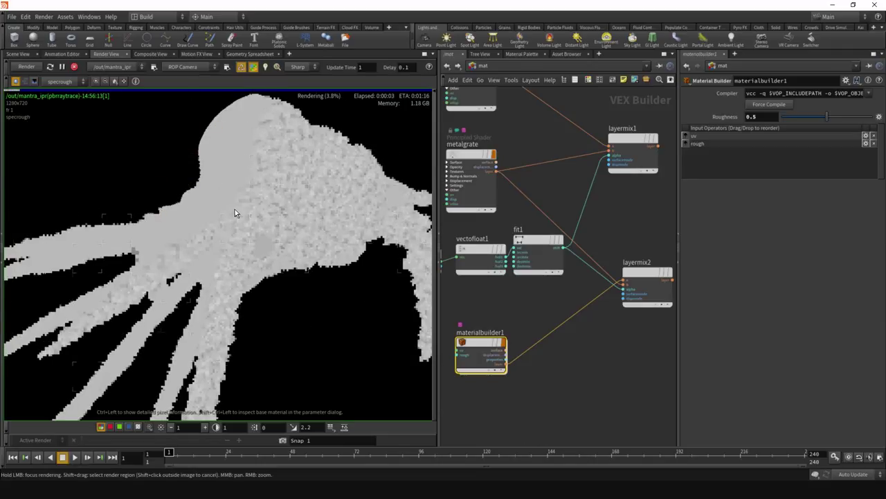
# Examine the shading and export nodes inside materialbuilder1, and return to the mat network
pyautogui.press('i')
pyautogui.scroll(-1, 524, 314)
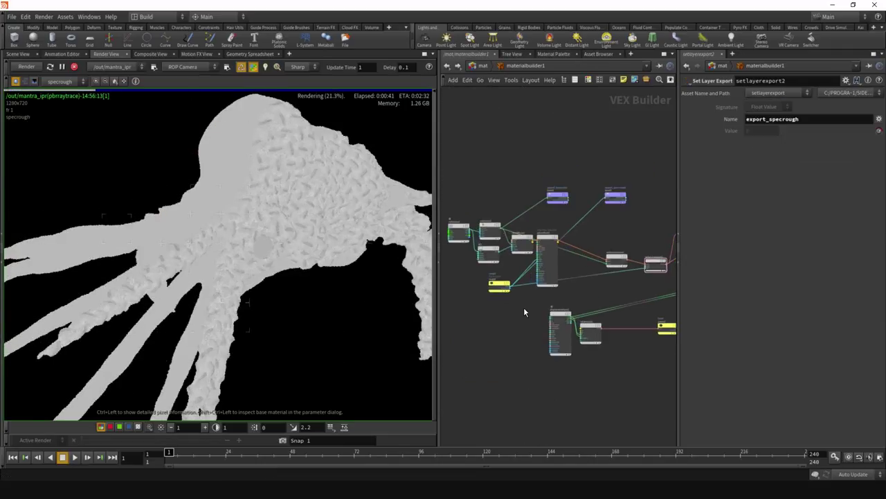
pyautogui.scroll(1, 524, 311)
pyautogui.moveTo(525, 311); pyautogui.dragTo(573, 326, button='middle')
pyautogui.scroll(2, 567, 296)
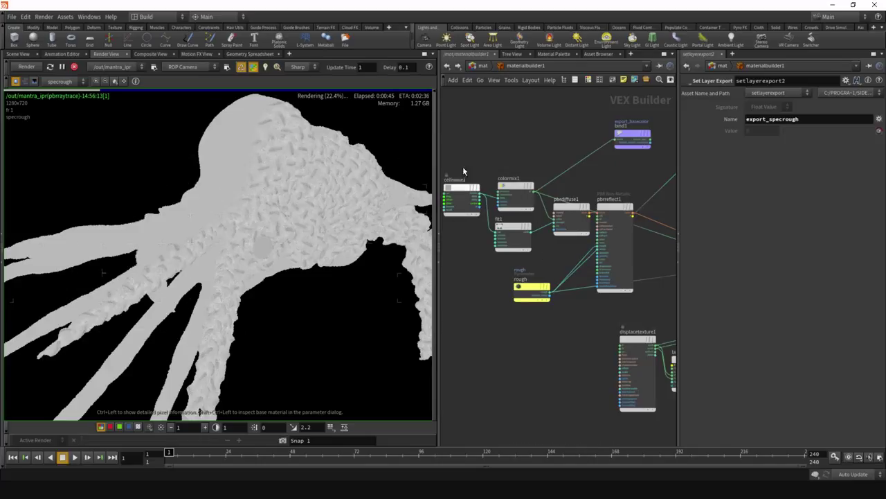
pyautogui.scroll(-3, 537, 277)
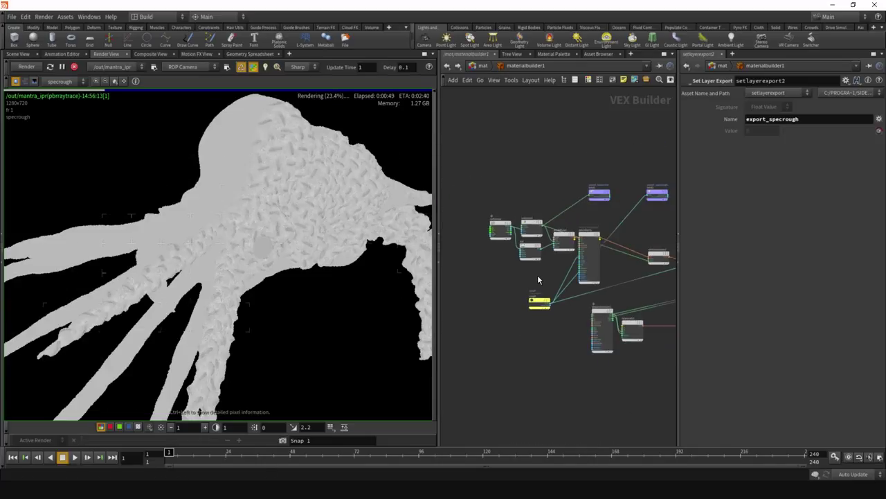
pyautogui.press('u')
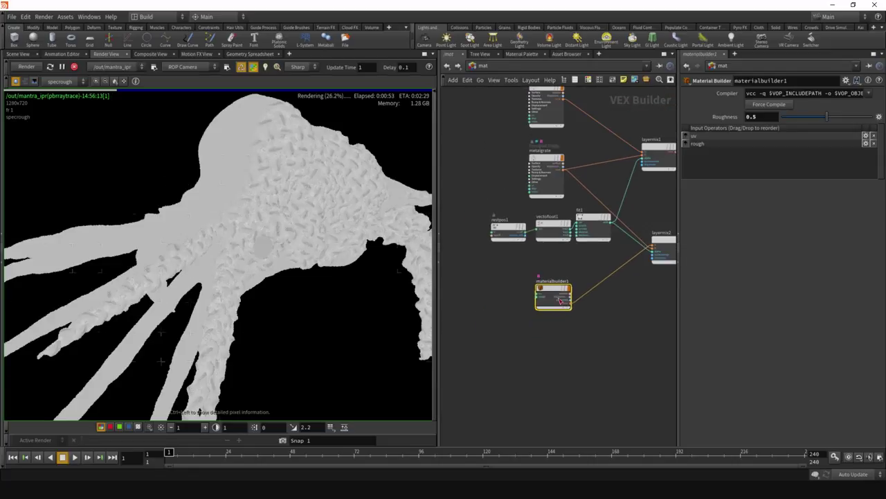
pyautogui.scroll(4, 564, 305)
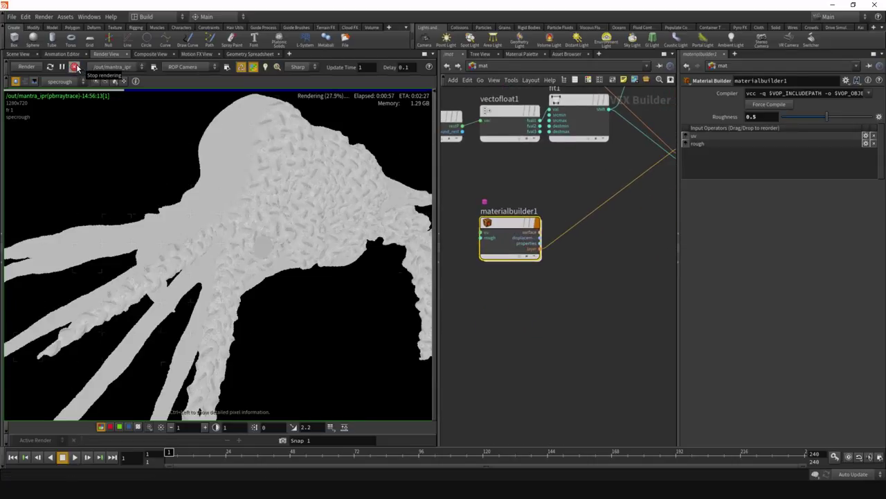
# Stop the render and look over materialbuilder1 and the metalgrate shader in the mat network
pyautogui.click(75, 67)
pyautogui.scroll(-5, 551, 376)
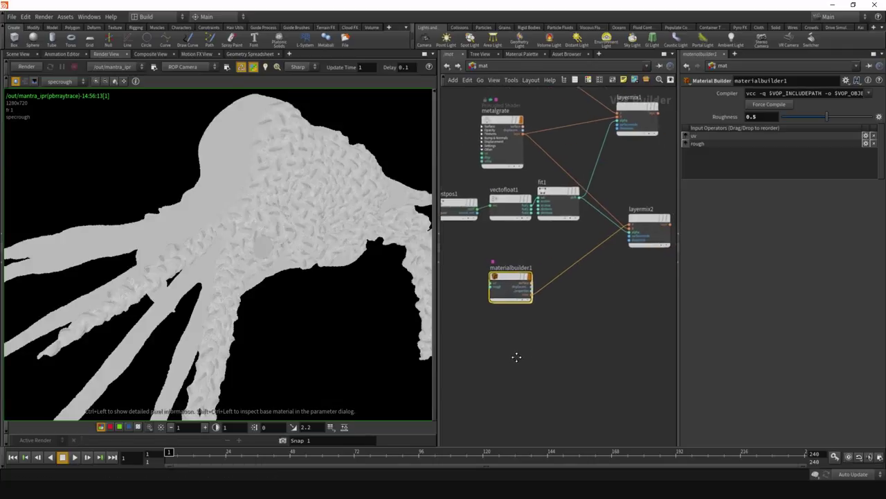
pyautogui.scroll(4, 516, 357)
pyautogui.moveTo(552, 245)
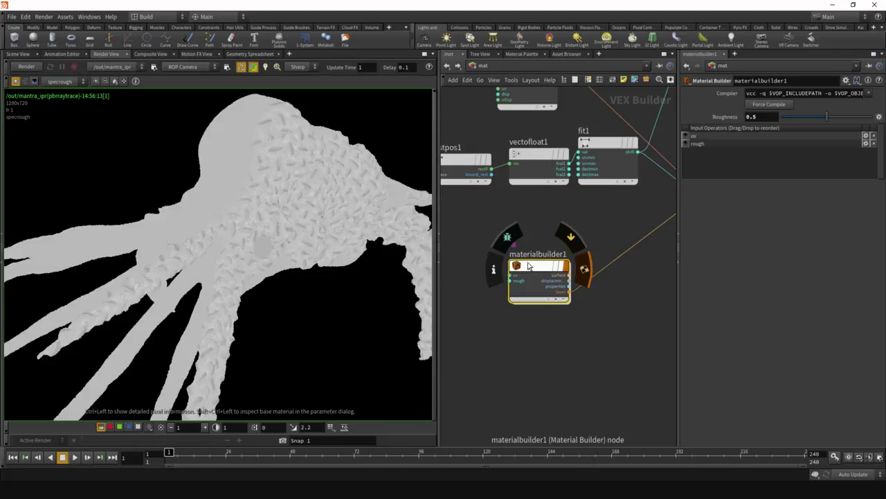
pyautogui.moveTo(543, 225); pyautogui.dragTo(545, 331, button='middle')
pyautogui.scroll(-2, 545, 331)
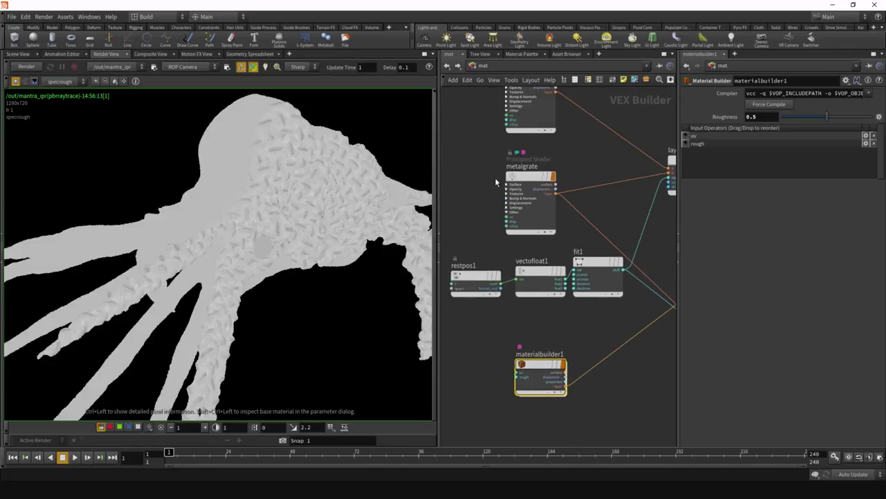
pyautogui.scroll(3, 564, 339)
pyautogui.moveTo(547, 299)
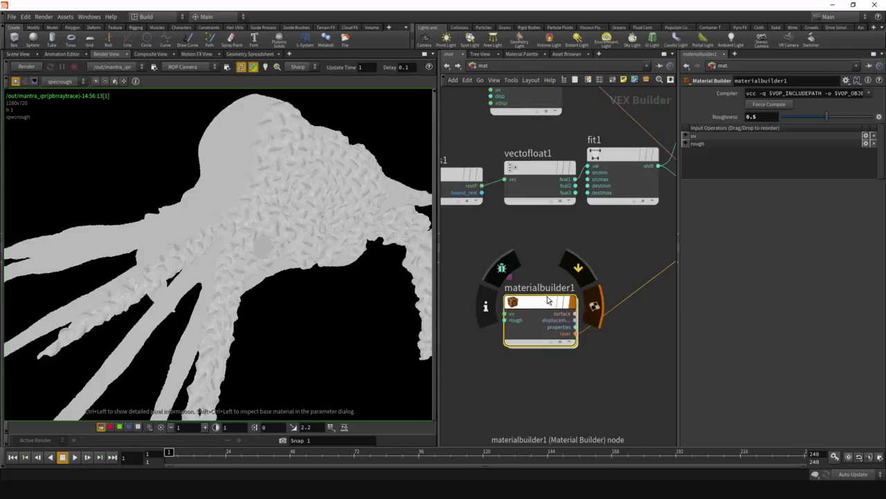
pyautogui.scroll(2, 488, 382)
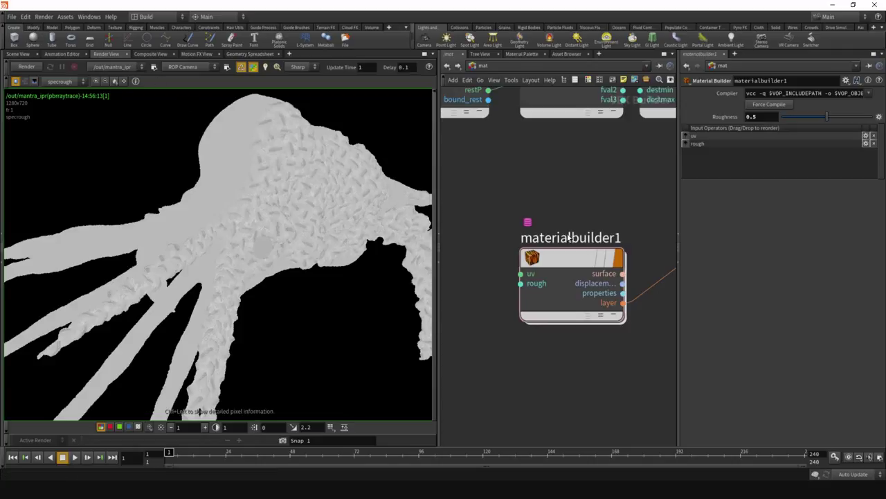
# Select materialbuilder1 and save the scene under the new file name mat_temp
pyautogui.click(568, 257)
pyautogui.click(12, 16)
pyautogui.click(29, 72)
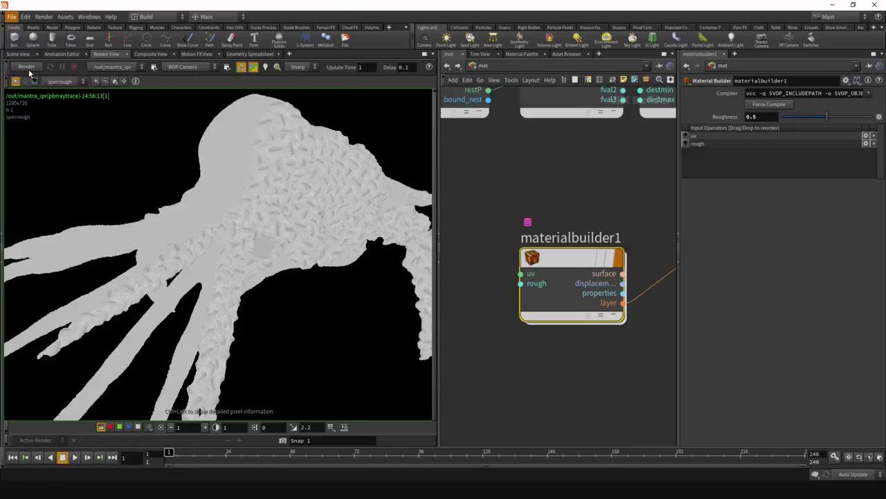
pyautogui.write('mat_temp')
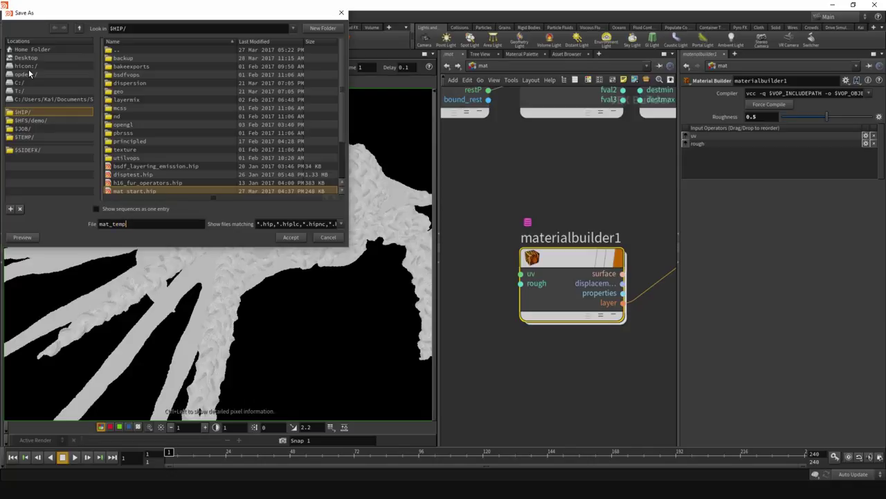
pyautogui.press('Return')
pyautogui.click(63, 92)
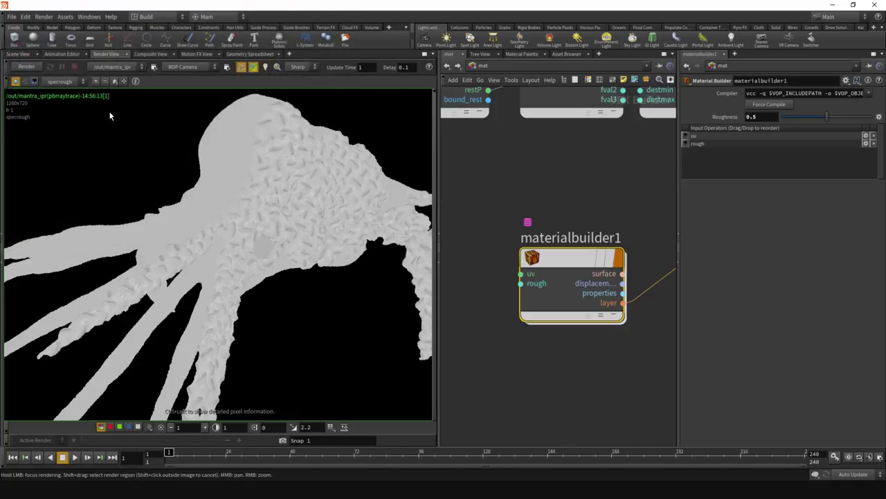
# Reopen mat_temp.hip from the recent files and go to the mat network
pyautogui.click(12, 16)
pyautogui.moveTo(34, 45)
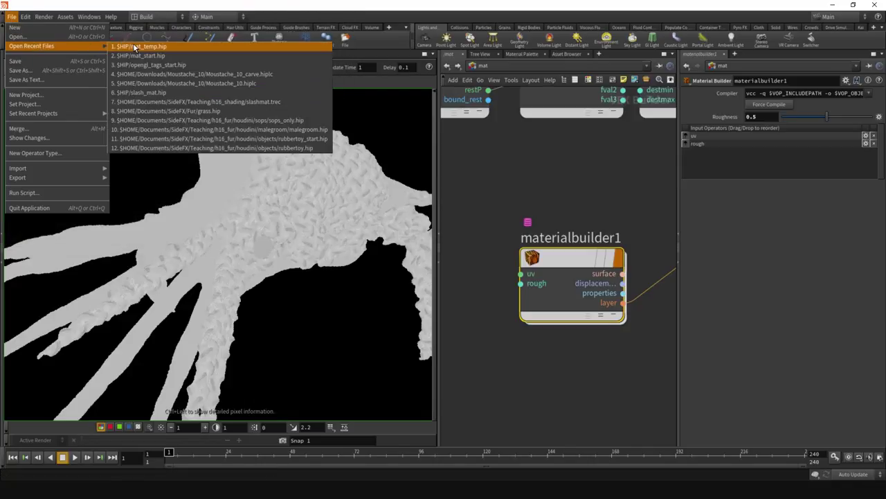
pyautogui.click(138, 46)
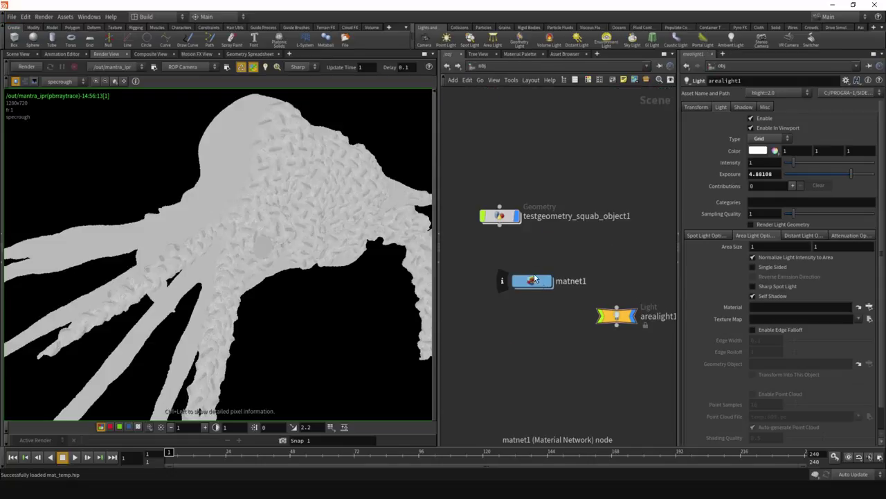
pyautogui.click(483, 66)
pyautogui.click(513, 99)
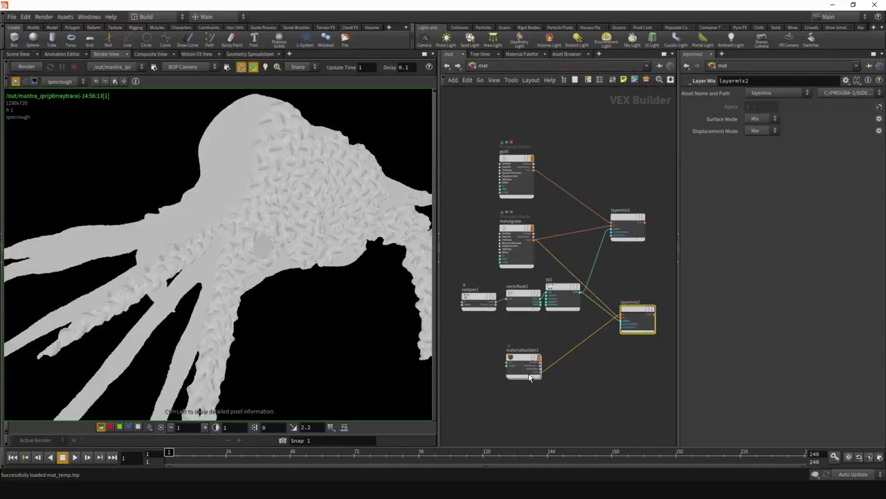
# Inspect the metalgrate shader node and materialbuilder1 in the mat network up close
pyautogui.click(509, 235)
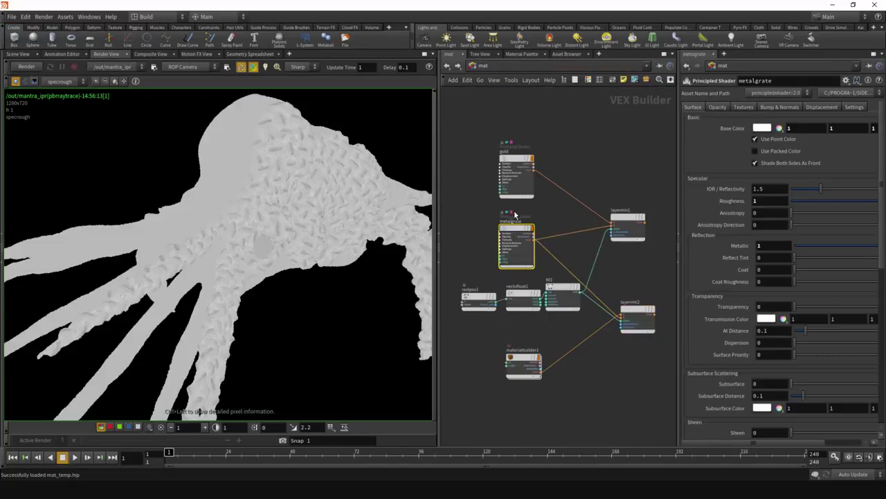
pyautogui.scroll(4, 499, 249)
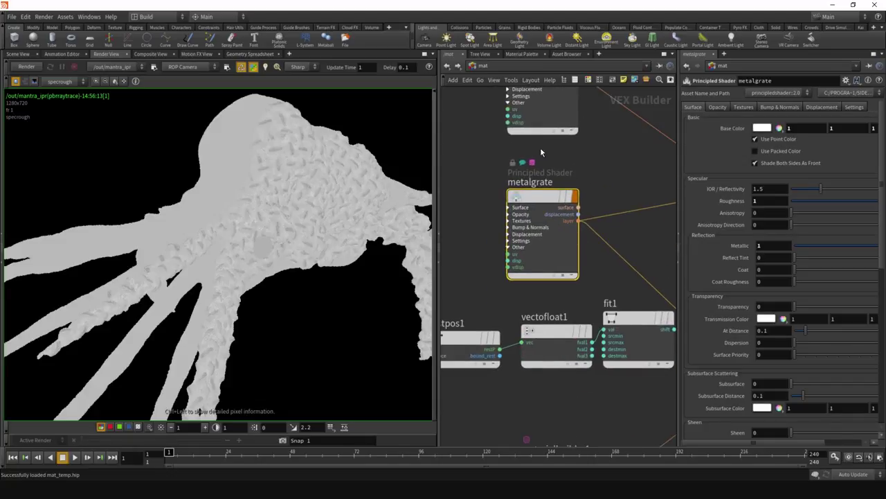
pyautogui.scroll(-4, 541, 152)
pyautogui.scroll(4, 542, 254)
pyautogui.moveTo(561, 301); pyautogui.dragTo(547, 231, button='middle')
pyautogui.scroll(2, 540, 266)
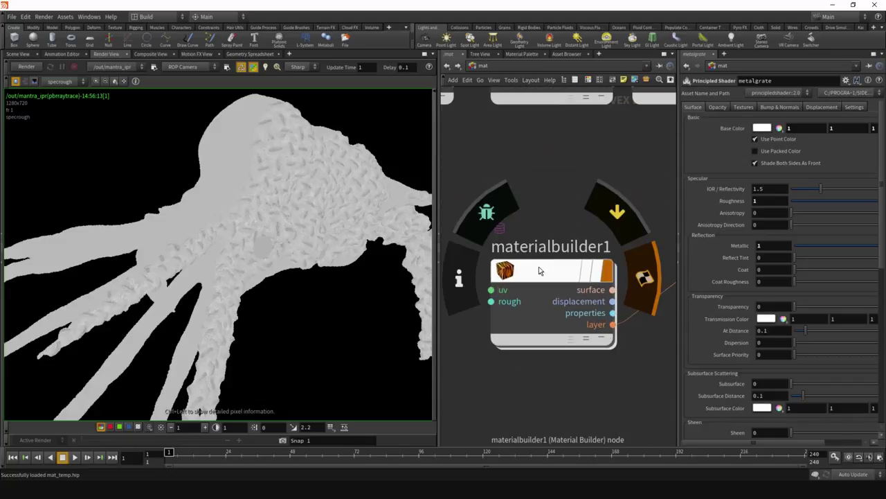
# Create a digital asset from materialbuilder1 with the operator name mymat and the label MyMaterial
pyautogui.scroll(-6, 537, 270)
pyautogui.rightClick(533, 310)
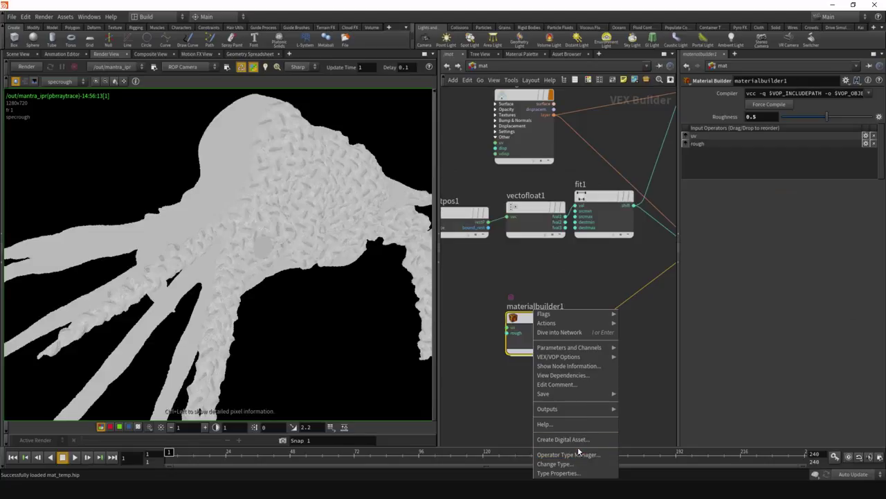
pyautogui.click(580, 439)
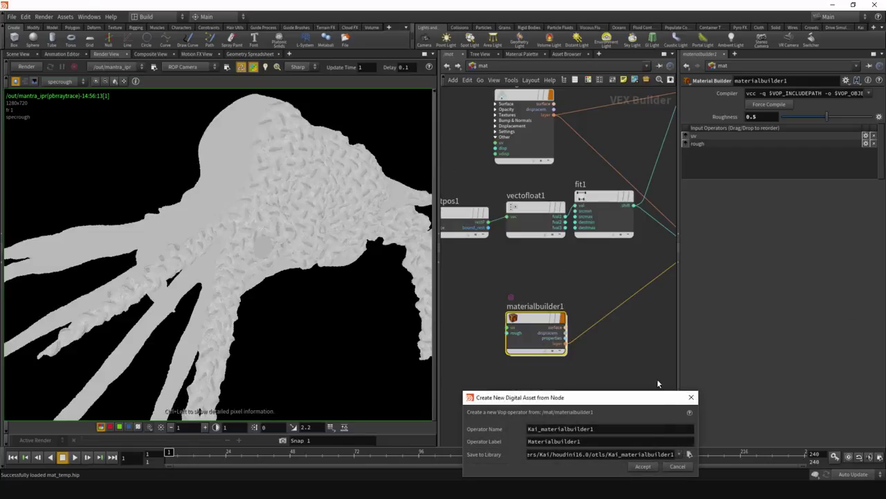
pyautogui.doubleClick(638, 428)
pyautogui.write('mymat')
pyautogui.press('Tab')
pyautogui.write('My')
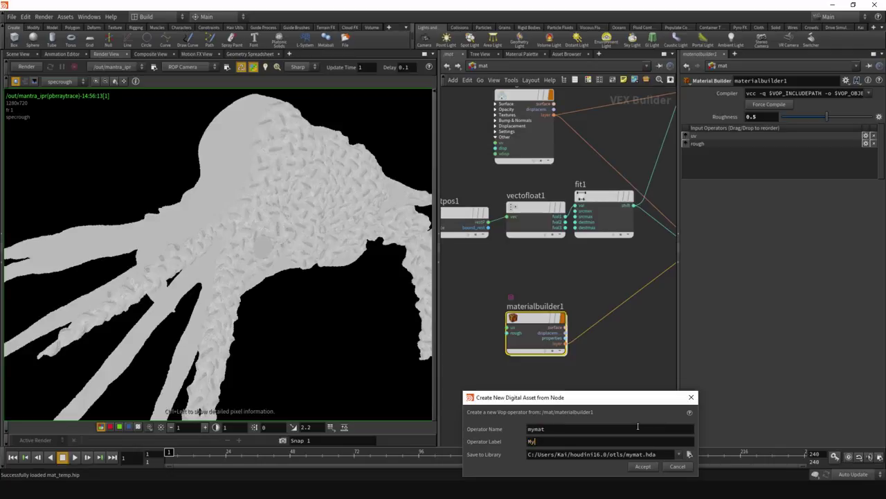
pyautogui.click(641, 469)
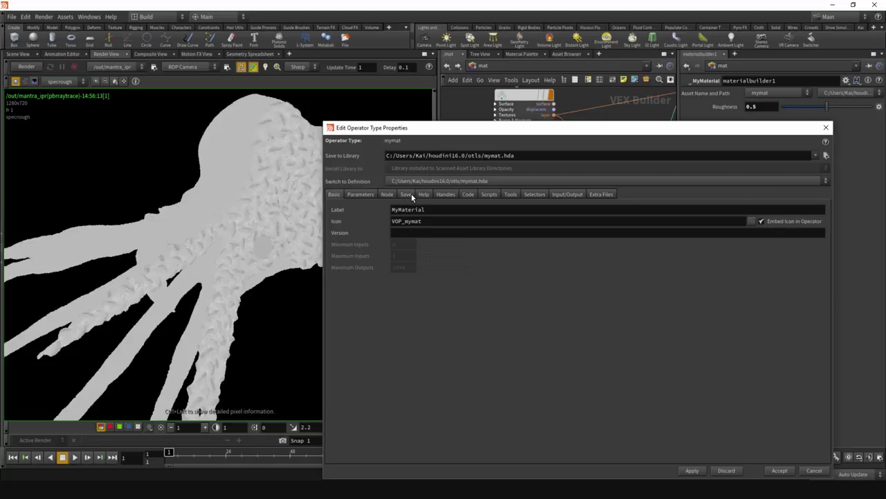
# Enable Save Cached Code for the mymat operator type and accept its properties
pyautogui.click(408, 194)
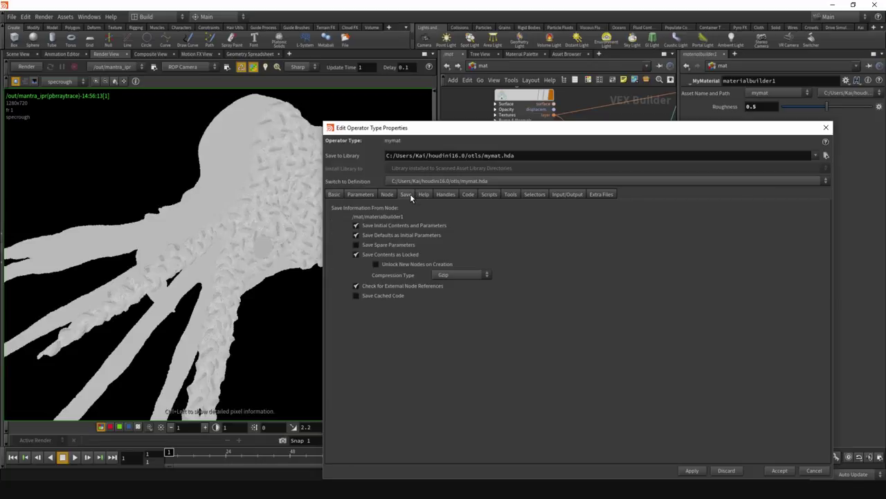
pyautogui.click(375, 295)
pyautogui.click(781, 471)
# Lock materialbuilder1 by matching it to the current mymat definition
pyautogui.rightClick(520, 323)
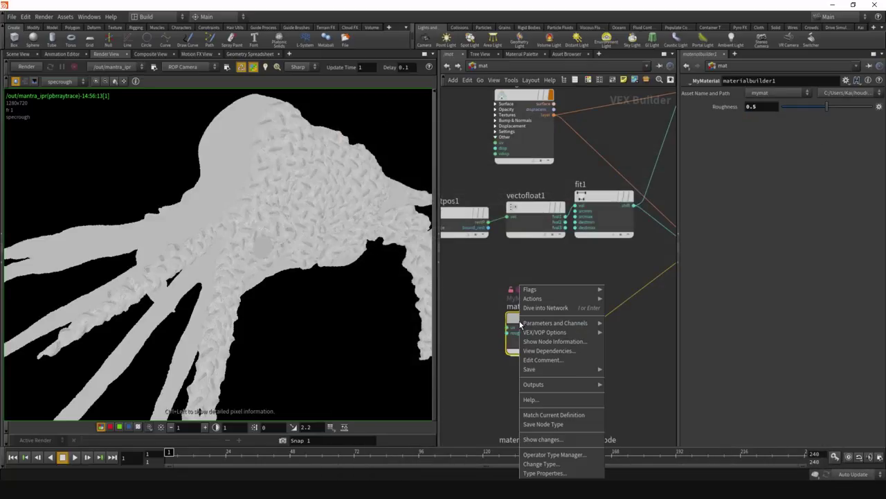
pyautogui.click(554, 414)
pyautogui.scroll(2, 516, 315)
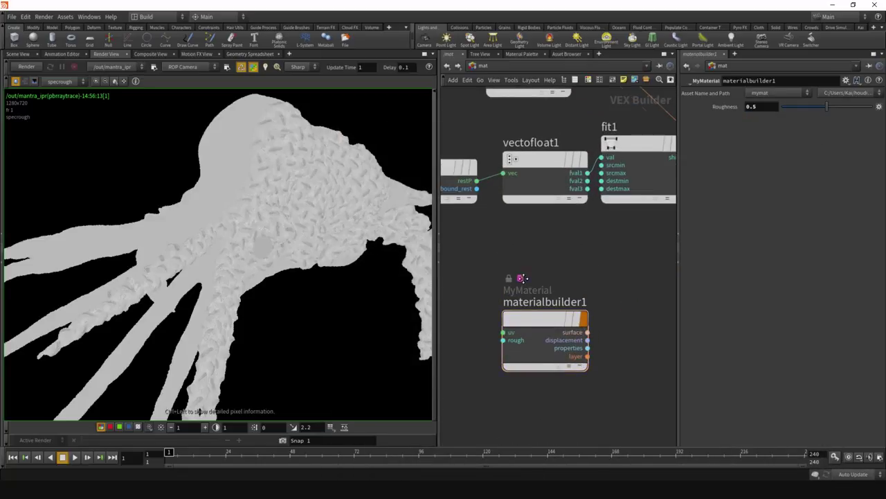
pyautogui.scroll(-1, 537, 291)
pyautogui.scroll(-2, 513, 336)
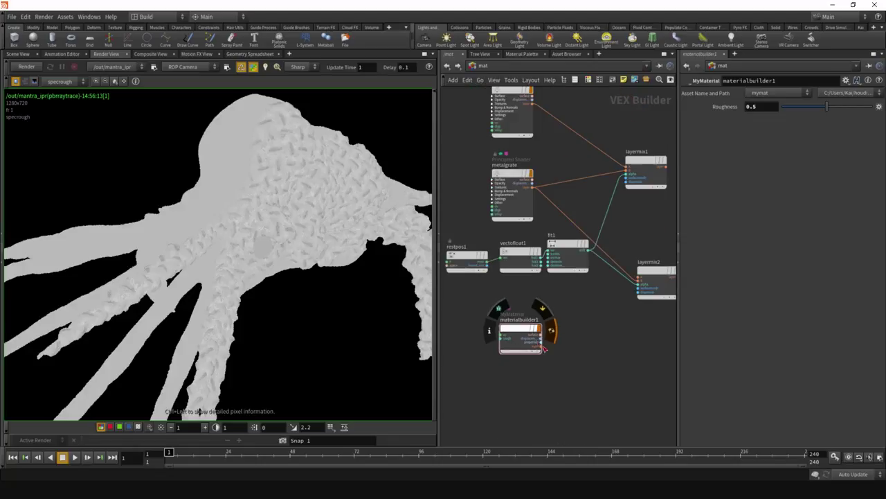
# Reconnect materialbuilder1's layer output to layermix2 and select materialbuilder1
pyautogui.click(539, 349)
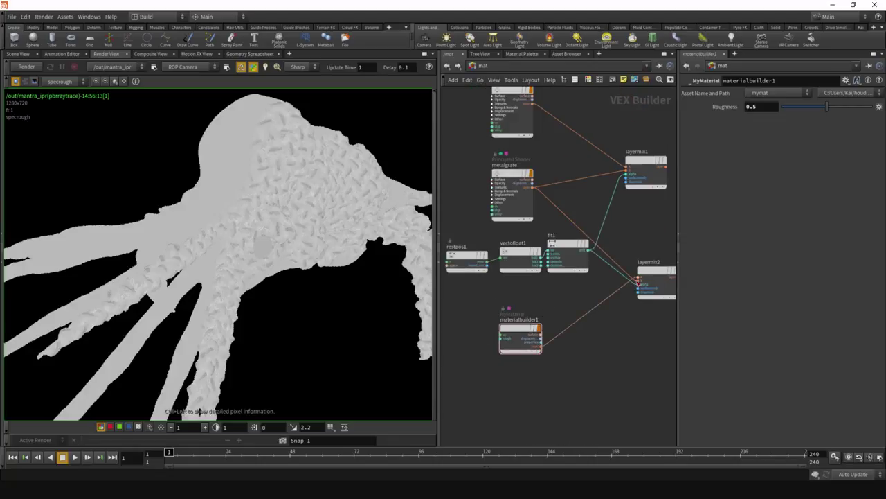
pyautogui.click(640, 284)
pyautogui.scroll(3, 555, 354)
pyautogui.moveTo(552, 368); pyautogui.dragTo(590, 370, button='middle')
pyautogui.scroll(-2, 589, 371)
pyautogui.scroll(-1, 591, 372)
pyautogui.moveTo(594, 372); pyautogui.dragTo(550, 308)
pyautogui.scroll(2, 583, 366)
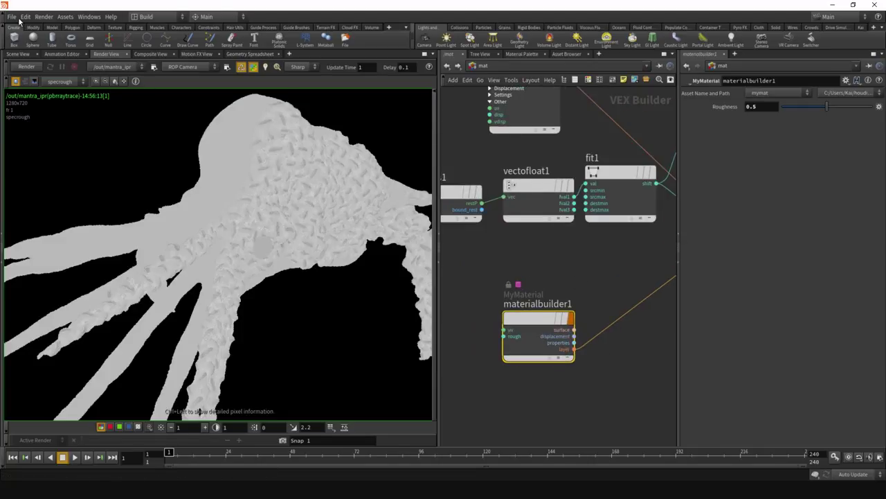
# Save the scene over mat_temp.hip, reopen it from the recent files, and go to the mat network
pyautogui.click(12, 17)
pyautogui.moveTo(95, 46)
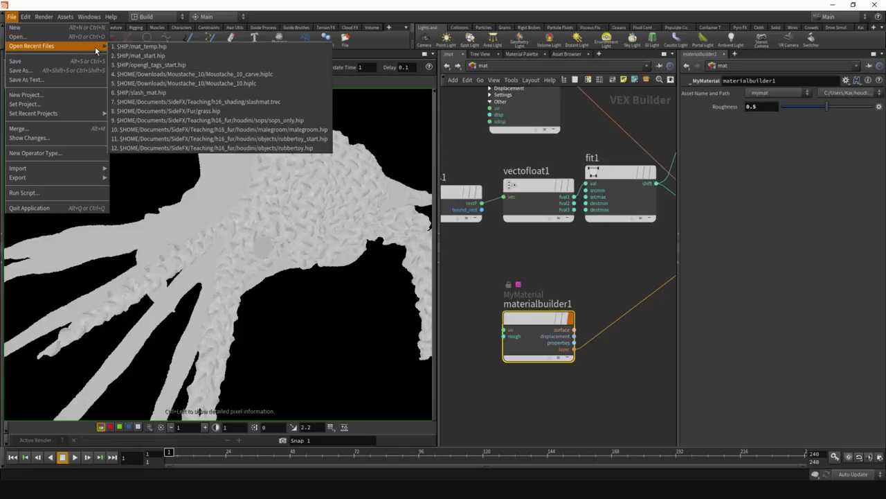
pyautogui.click(151, 47)
pyautogui.press('Return')
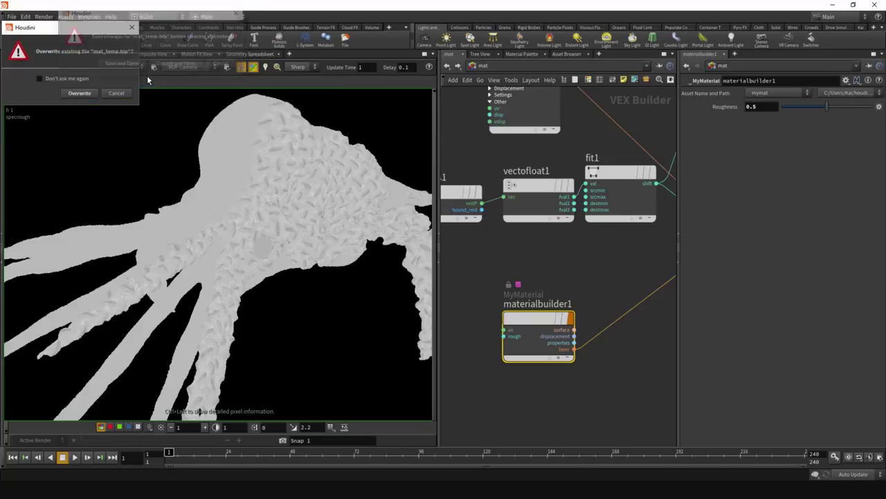
pyautogui.click(84, 93)
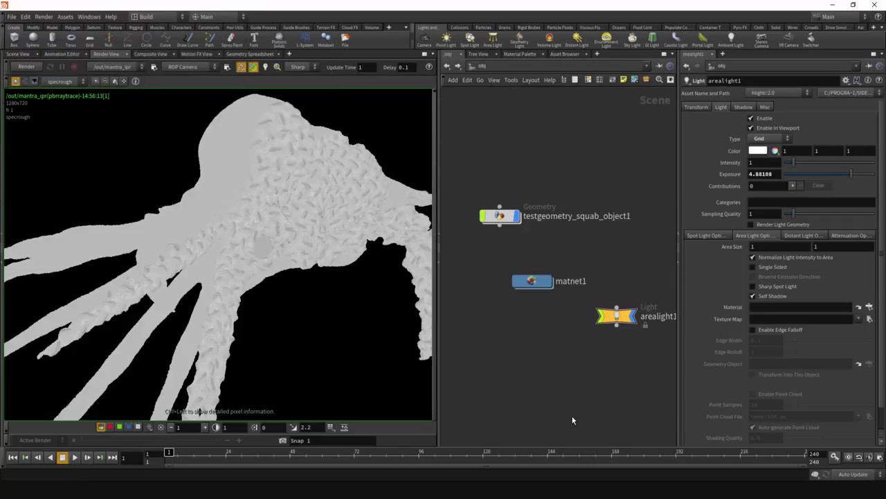
pyautogui.click(483, 66)
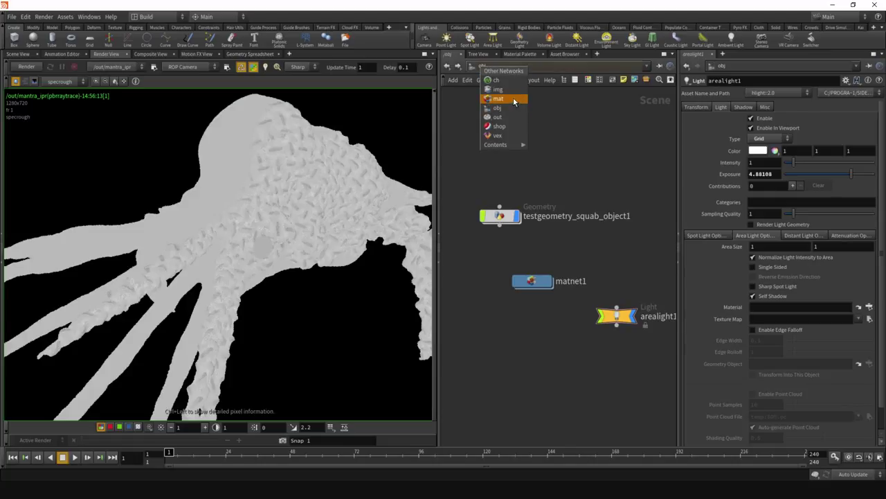
pyautogui.click(496, 108)
# Look inside the locked materialbuilder1 asset and return to the mat network
pyautogui.click(510, 326)
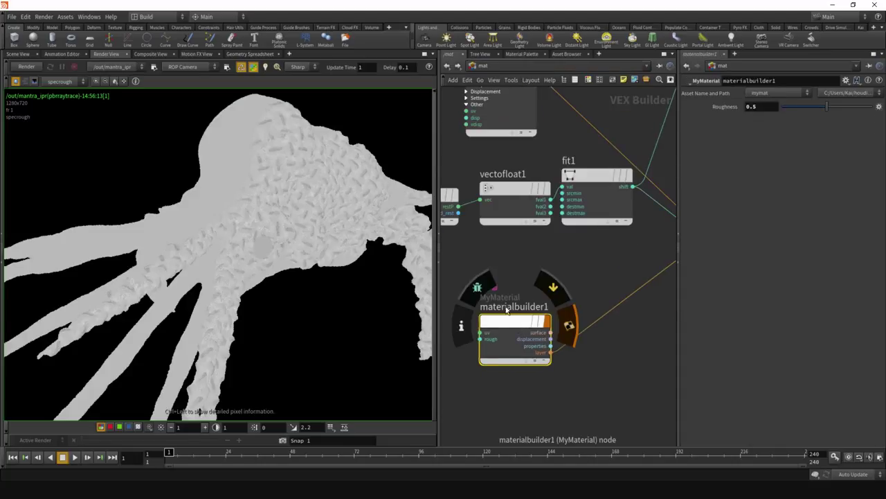
pyautogui.moveTo(510, 326); pyautogui.dragTo(153, 155)
pyautogui.click(335, 194)
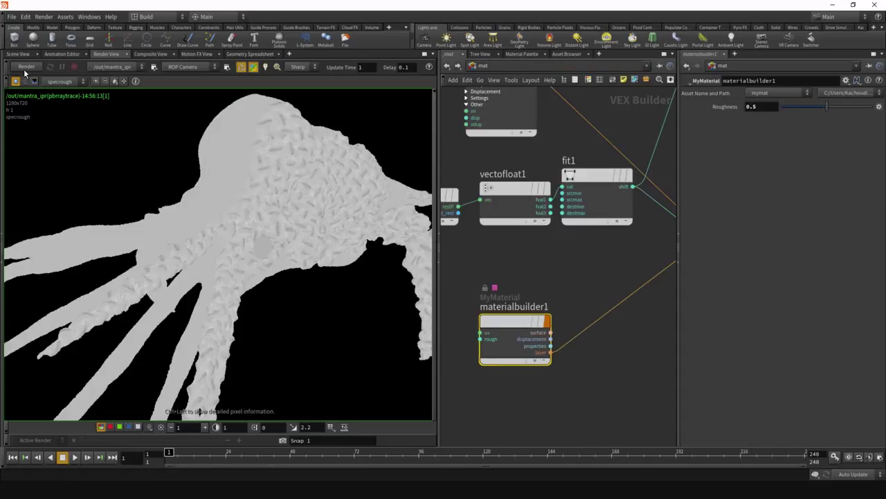
pyautogui.doubleClick(506, 328)
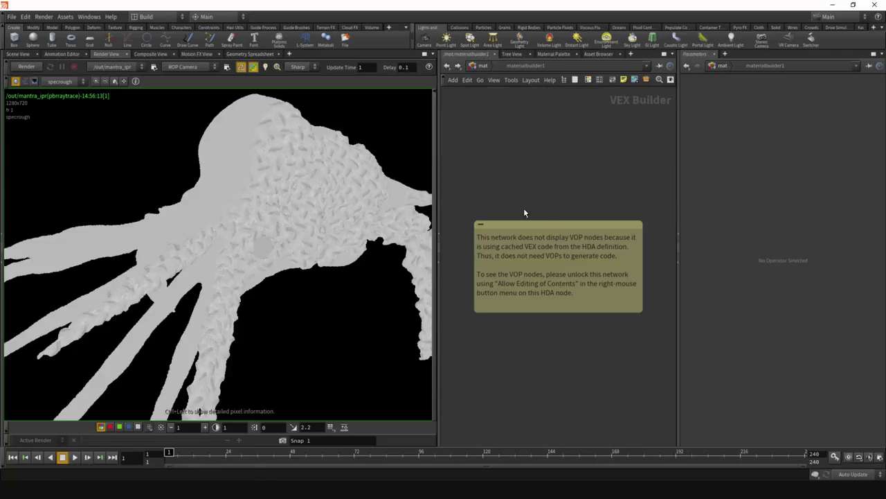
pyautogui.click(483, 65)
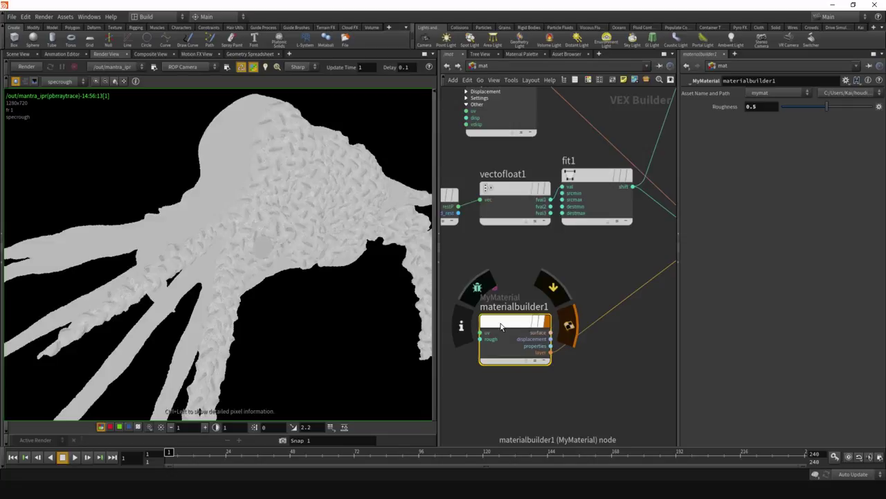
# Allow editing of materialbuilder1's contents, look over the nodes inside, and return to the mat network
pyautogui.rightClick(502, 326)
pyautogui.click(565, 440)
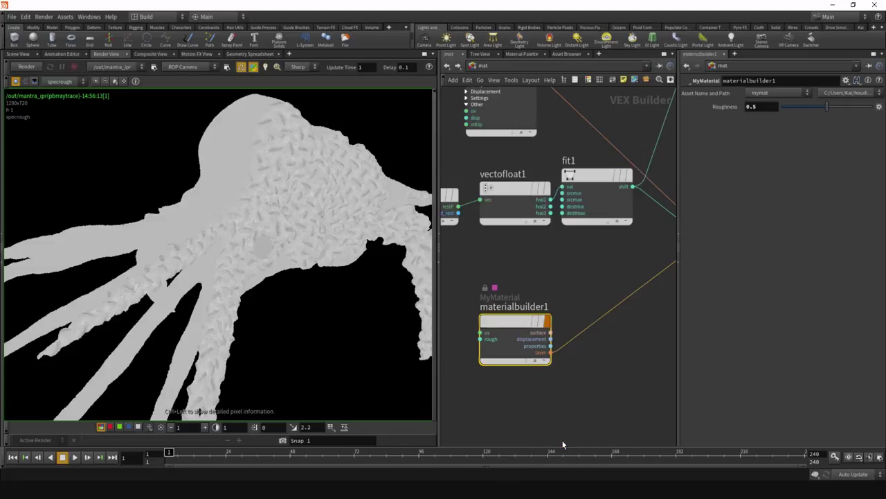
pyautogui.doubleClick(521, 339)
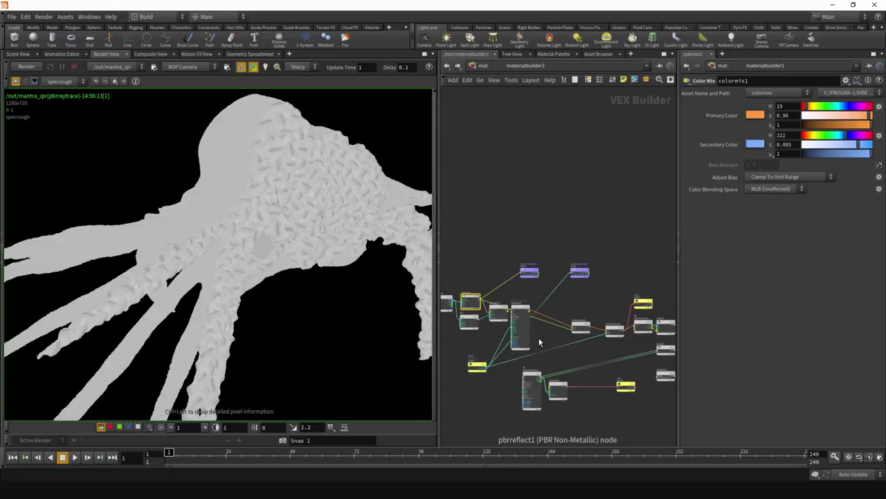
pyautogui.moveTo(539, 342); pyautogui.dragTo(575, 315, button='middle')
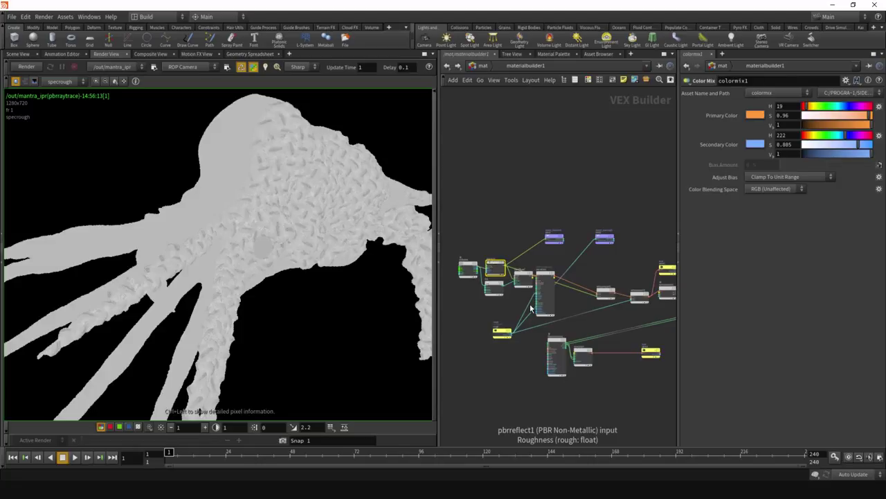
pyautogui.press('u')
# Match materialbuilder1 to its current definition again and rewire its layer output into layermix2
pyautogui.rightClick(503, 328)
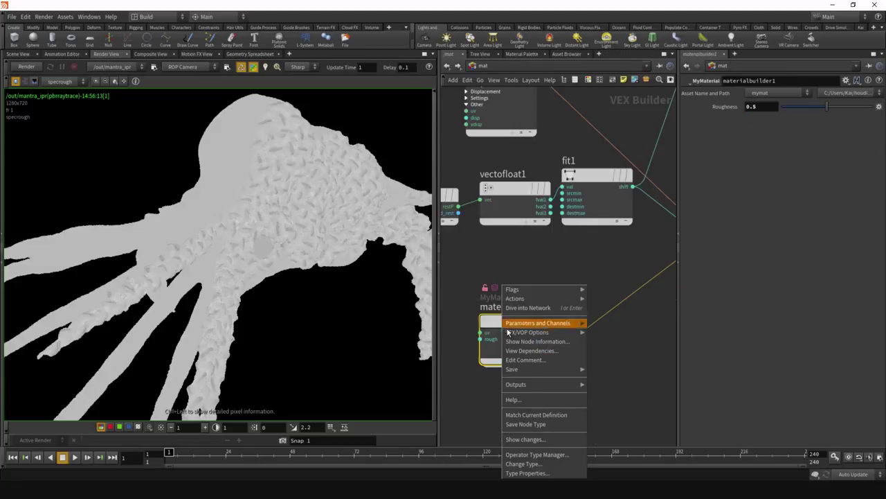
pyautogui.click(539, 414)
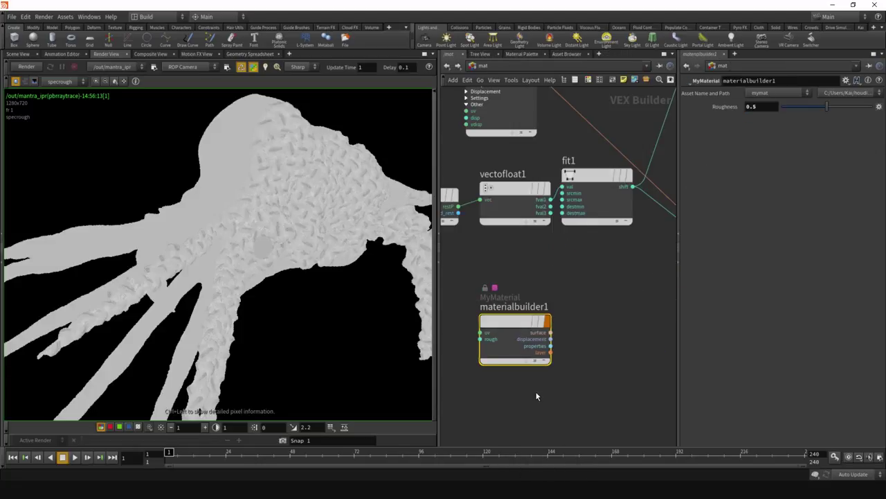
pyautogui.scroll(-5, 539, 379)
pyautogui.scroll(2, 538, 359)
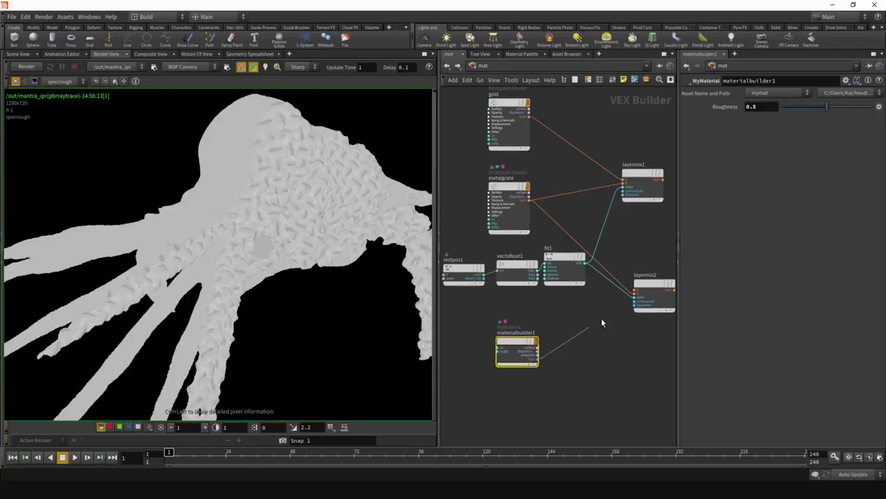
pyautogui.click(537, 359)
pyautogui.click(638, 290)
pyautogui.scroll(3, 494, 380)
pyautogui.moveTo(568, 388); pyautogui.dragTo(558, 350, button='middle')
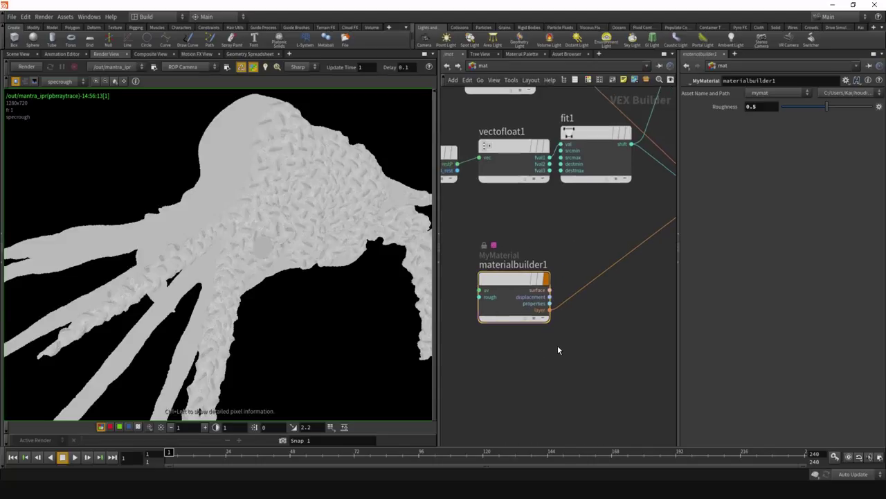
pyautogui.scroll(-3, 514, 293)
pyautogui.scroll(3, 514, 293)
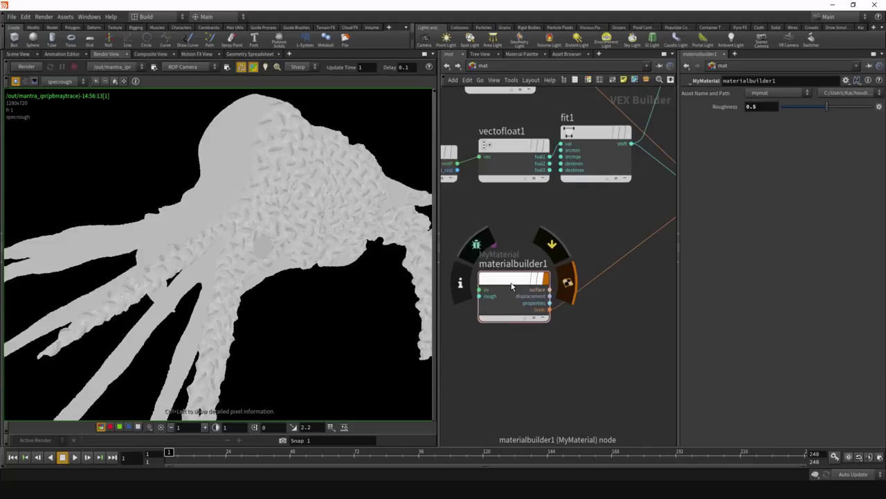
pyautogui.click(511, 285)
pyautogui.scroll(-2, 511, 285)
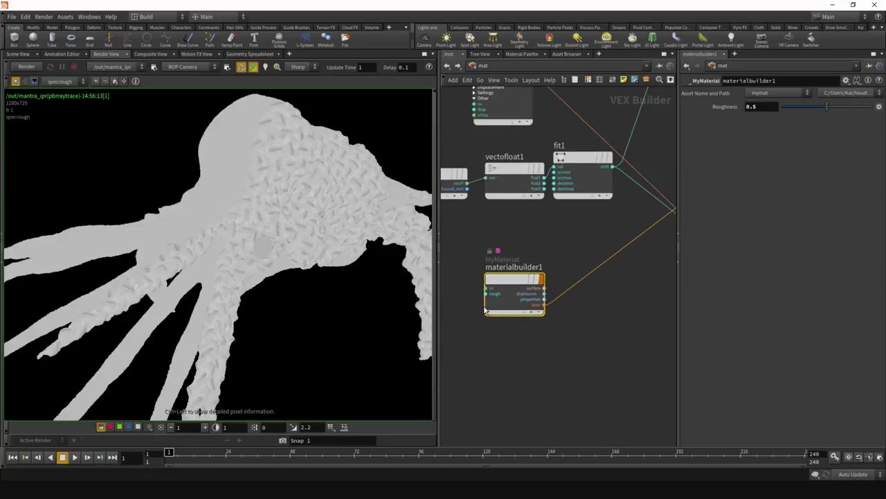
pyautogui.scroll(3, 516, 249)
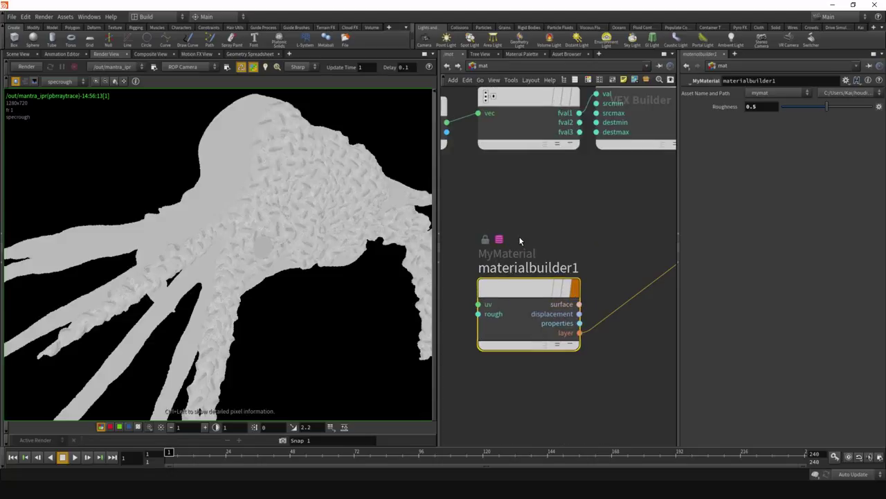
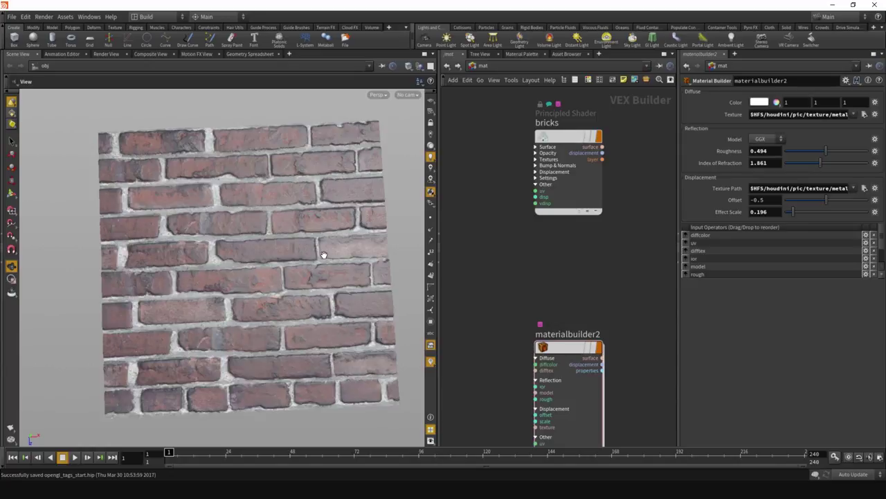
# Examine the brick wall's shading and displacement in the scene view from several angles and up close
pyautogui.moveTo(279, 295); pyautogui.dragTo(248, 337)
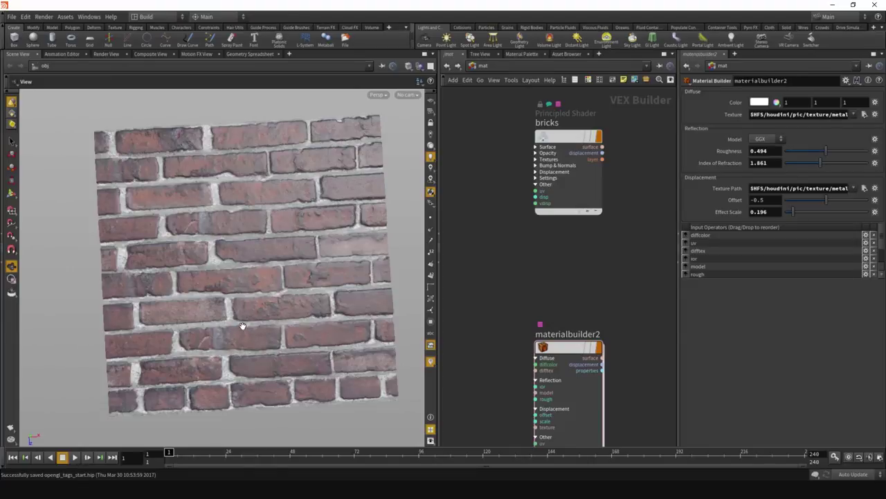
pyautogui.moveTo(242, 325); pyautogui.dragTo(317, 283, button='right')
pyautogui.moveTo(293, 301); pyautogui.dragTo(326, 288)
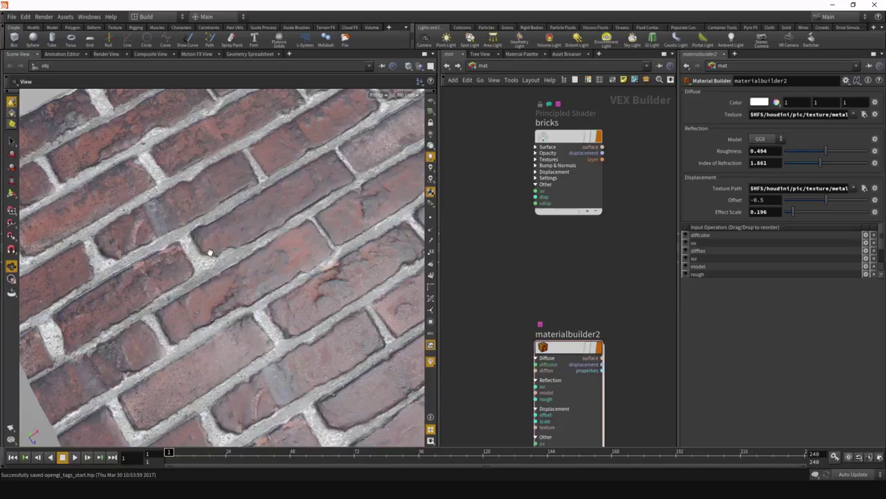
pyautogui.moveTo(282, 361); pyautogui.dragTo(275, 342)
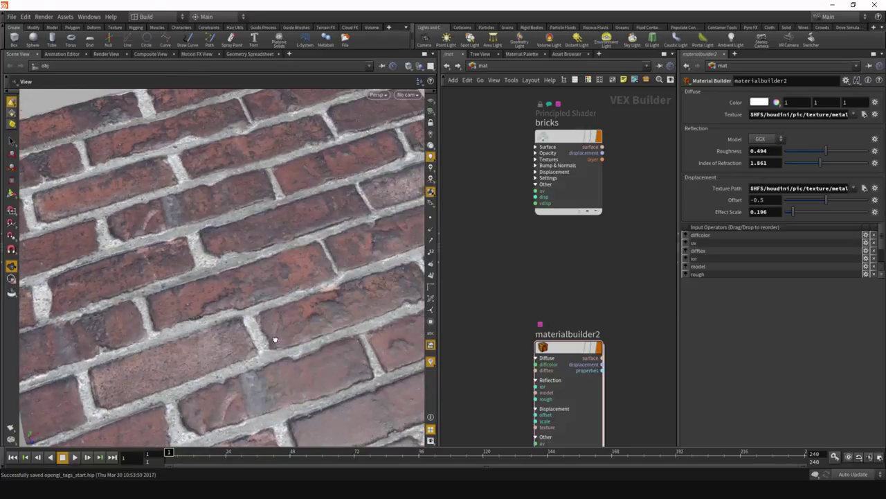
# Preview a Mantra render region over several bricks of the wall from a wider view
pyautogui.moveTo(275, 342)
pyautogui.mouseDown(button='right')
pyautogui.moveTo(291, 334)
pyautogui.moveTo(271, 354)
pyautogui.mouseUp(button='right')
pyautogui.moveTo(312, 315); pyautogui.dragTo(269, 328, button='right')
pyautogui.moveTo(269, 327); pyautogui.dragTo(257, 318)
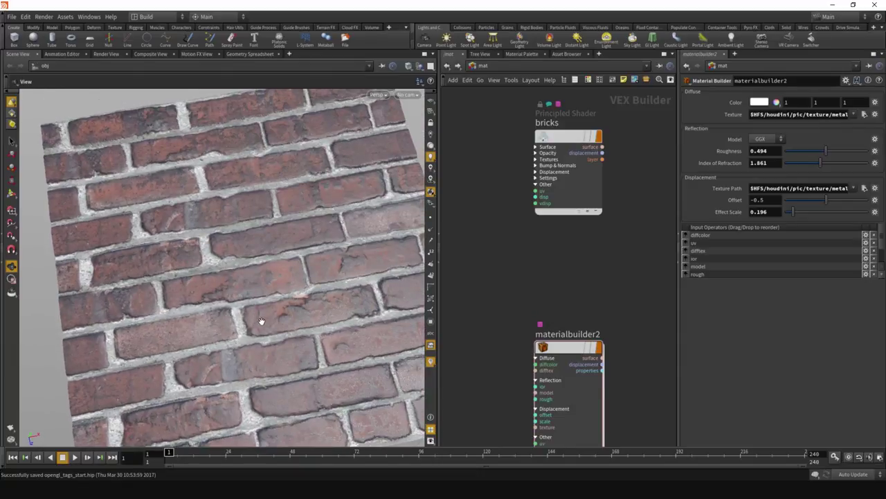
pyautogui.click(11, 278)
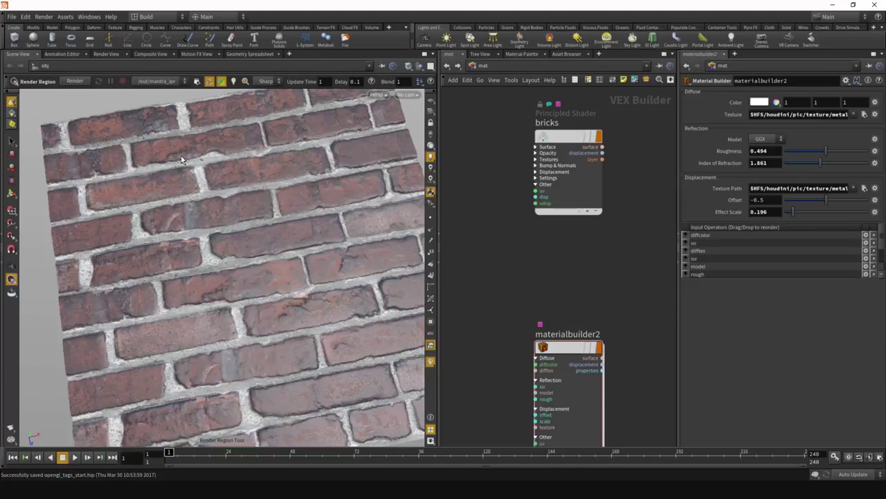
pyautogui.moveTo(175, 154)
pyautogui.mouseDown()
pyautogui.moveTo(398, 401)
pyautogui.moveTo(366, 351)
pyautogui.mouseUp()
pyautogui.moveTo(84, 164); pyautogui.dragTo(270, 372)
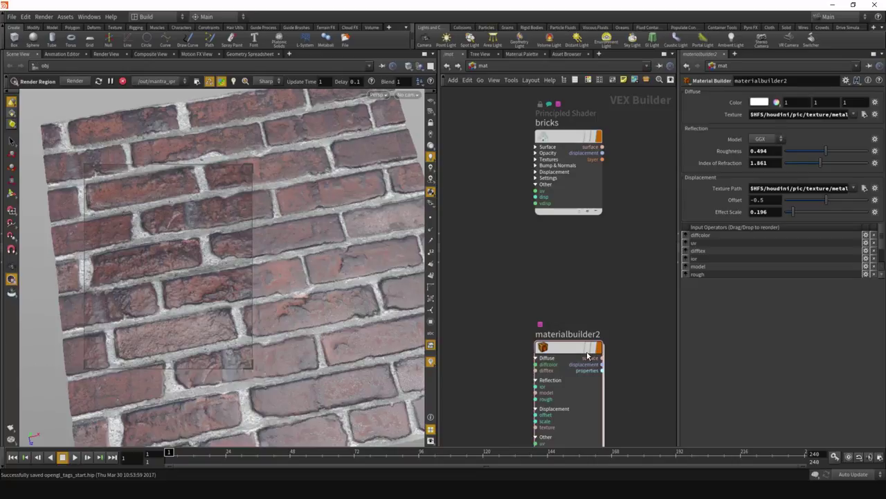
# Move materialbuilder2 up below the bricks shader, set the bricks displacement effect scale to 0.461, and view the relief from a low angle
pyautogui.moveTo(568, 350); pyautogui.dragTo(568, 249)
pyautogui.click(562, 139)
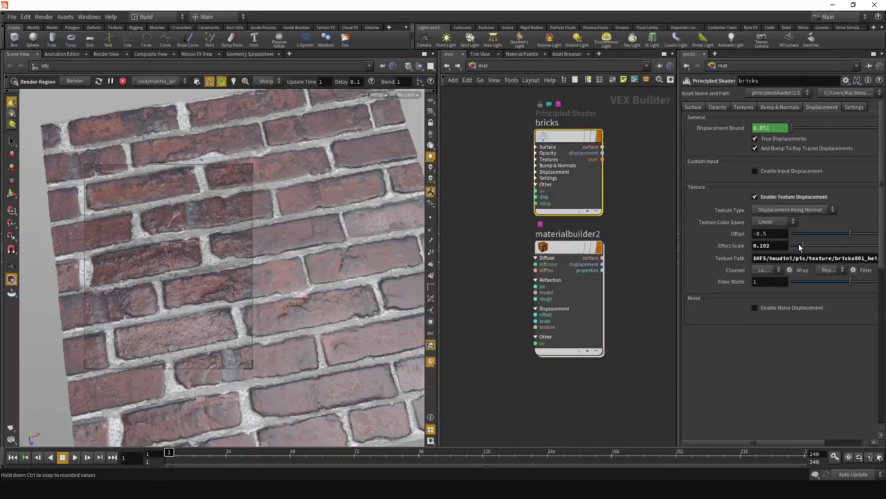
pyautogui.moveTo(802, 245); pyautogui.dragTo(844, 246)
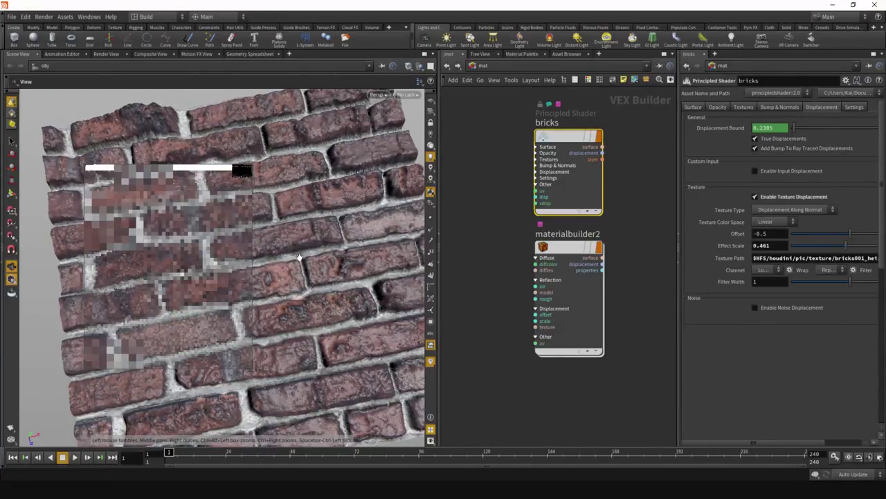
pyautogui.keyDown('alt'); pyautogui.moveTo(266, 243); pyautogui.dragTo(247, 272); pyautogui.keyUp('alt')
pyautogui.keyDown('alt'); pyautogui.moveTo(248, 272); pyautogui.dragTo(347, 203, button='right'); pyautogui.keyUp('alt')
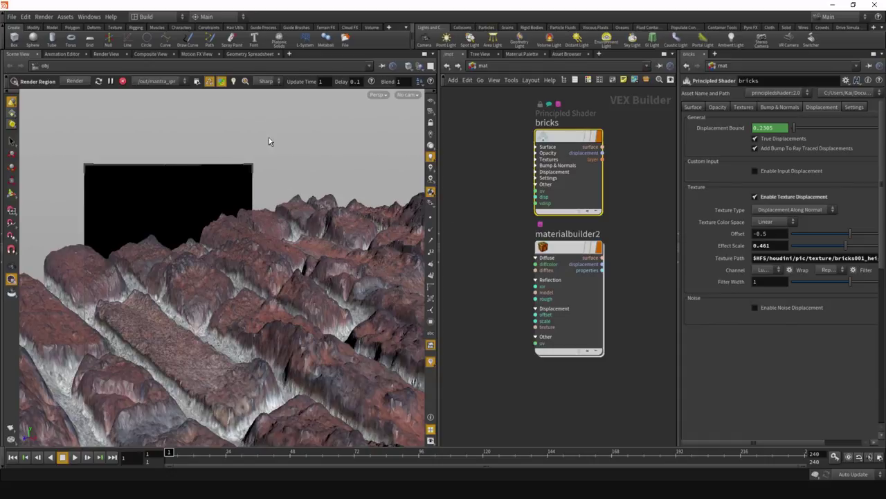
# Remove the render region and look at the displaced brick wall from different angles, ending with a frontal view
pyautogui.moveTo(246, 172)
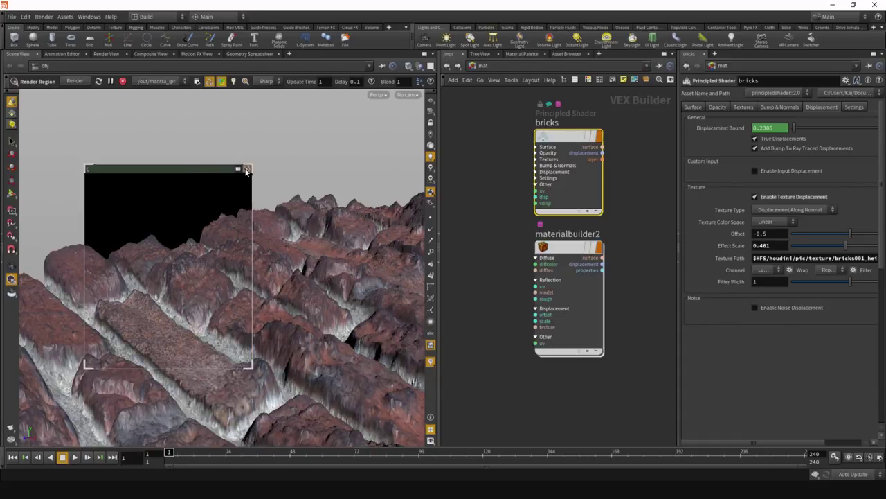
pyautogui.click(248, 169)
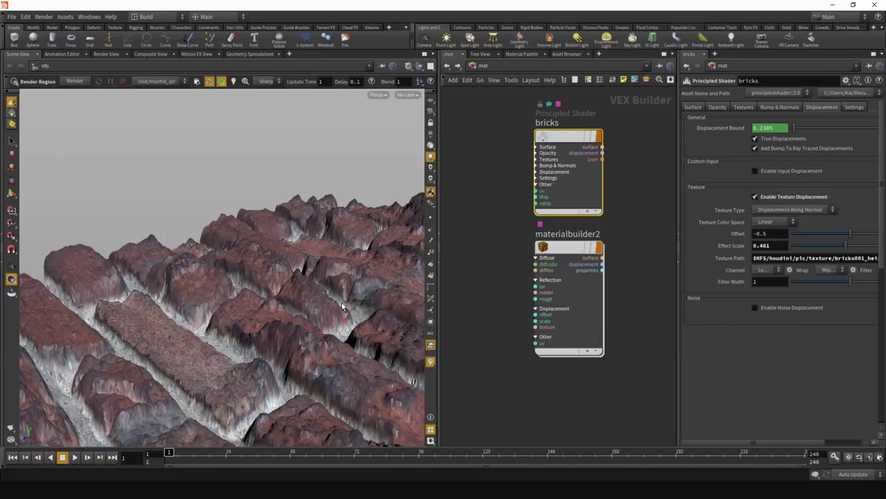
pyautogui.keyDown('alt'); pyautogui.moveTo(298, 263); pyautogui.dragTo(194, 333); pyautogui.keyUp('alt')
pyautogui.keyDown('alt'); pyautogui.moveTo(194, 332); pyautogui.dragTo(263, 243, button='right'); pyautogui.keyUp('alt')
pyautogui.keyDown('alt'); pyautogui.moveTo(264, 244); pyautogui.dragTo(228, 240); pyautogui.keyUp('alt')
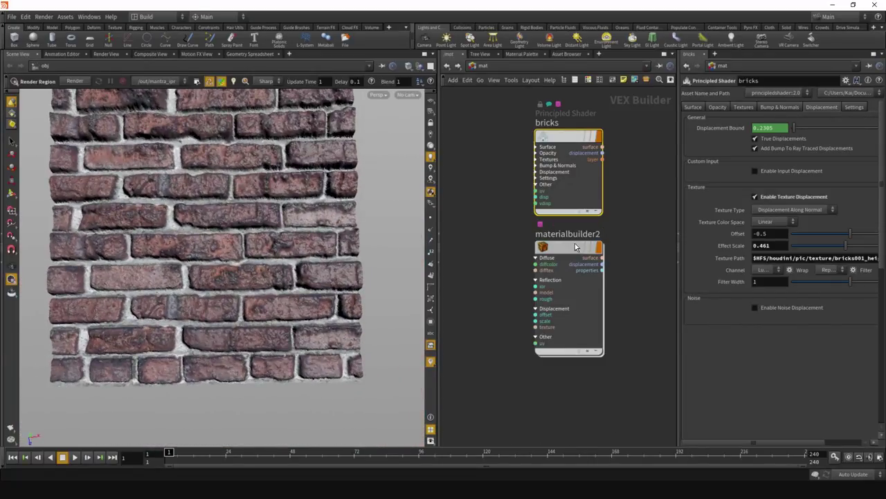
# Move materialbuilder2 down, assign it to the wall grid in the scene view, and check how the grid displays
pyautogui.moveTo(572, 251); pyautogui.dragTo(569, 288)
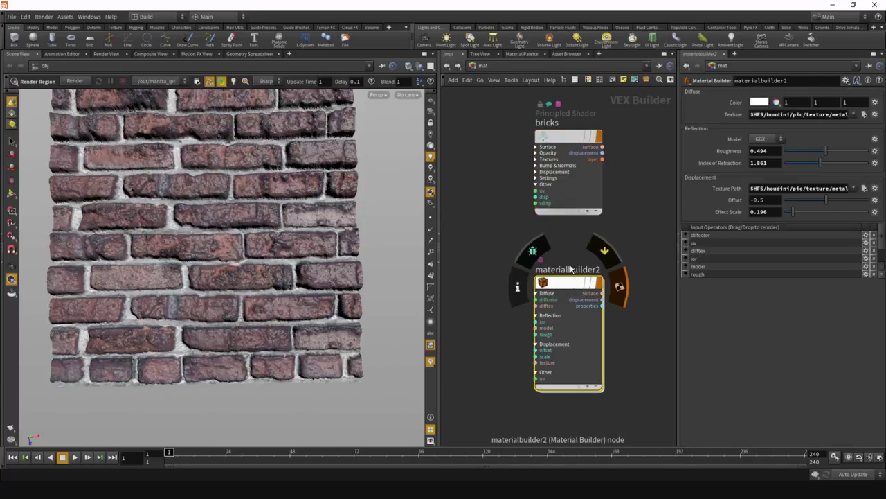
pyautogui.scroll(2, 581, 234)
pyautogui.moveTo(581, 234); pyautogui.dragTo(617, 199, button='middle')
pyautogui.moveTo(601, 255); pyautogui.dragTo(224, 211)
pyautogui.press('space')
pyautogui.scroll(-3, 248, 264)
pyautogui.moveTo(247, 264); pyautogui.dragTo(270, 306, button='middle')
pyautogui.scroll(3, 244, 315)
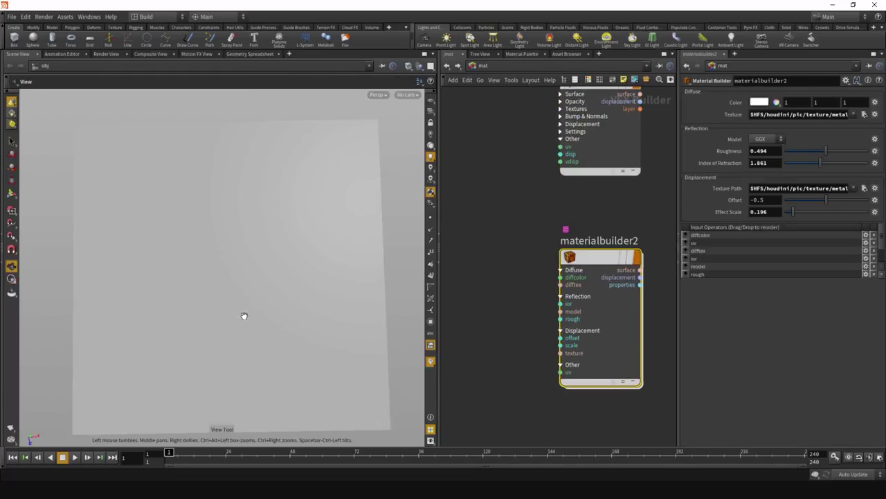
pyautogui.moveTo(244, 316)
pyautogui.mouseDown()
pyautogui.moveTo(259, 291)
pyautogui.moveTo(311, 303)
pyautogui.moveTo(338, 341)
pyautogui.moveTo(334, 323)
pyautogui.moveTo(333, 334)
pyautogui.mouseUp()
pyautogui.moveTo(522, 274); pyautogui.dragTo(503, 269, button='middle')
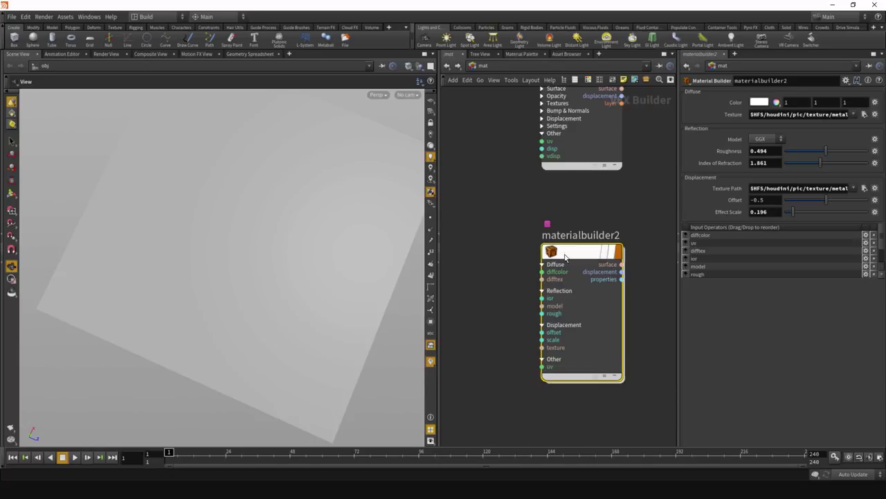
pyautogui.moveTo(558, 257); pyautogui.dragTo(284, 233)
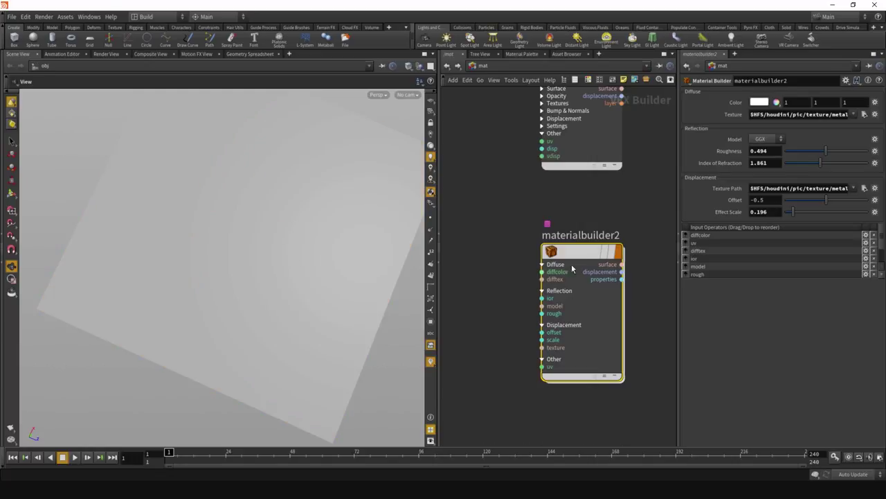
# Enter materialbuilder2 and inspect the diffuse part of its network, including pbrdiffuse1, the color parameter and texture1
pyautogui.moveTo(586, 257)
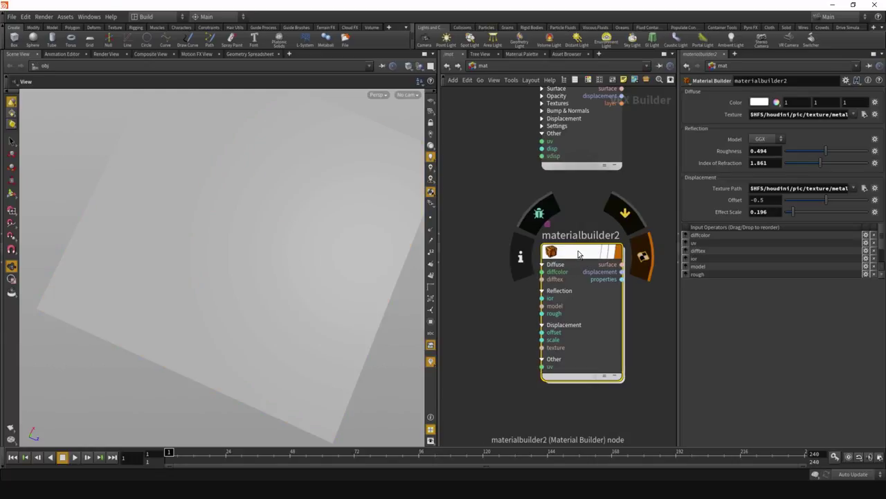
pyautogui.doubleClick(580, 254)
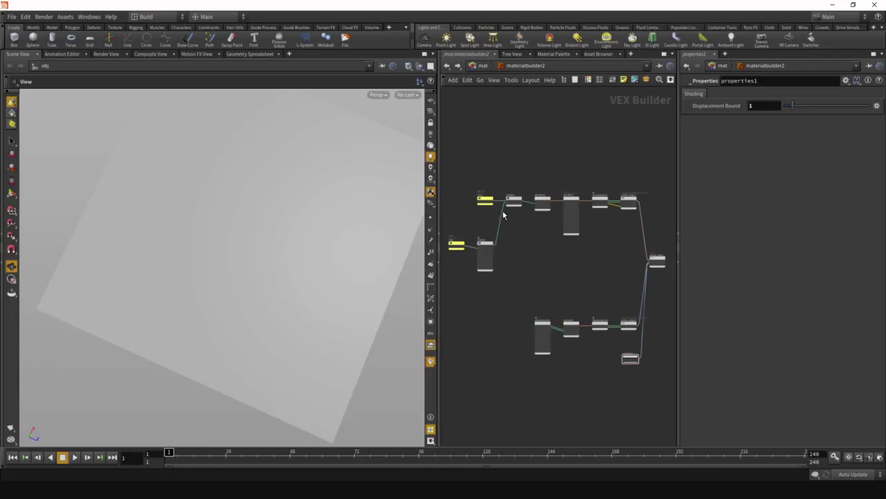
pyautogui.scroll(5, 504, 215)
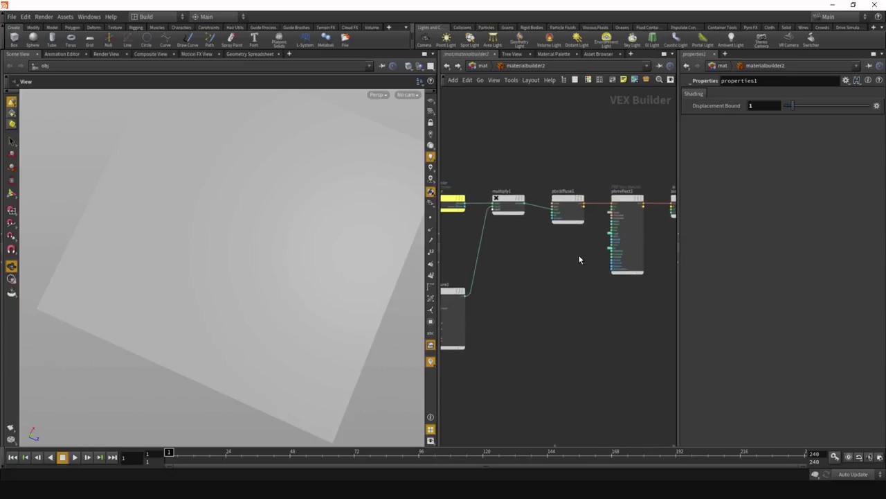
pyautogui.moveTo(582, 256); pyautogui.dragTo(547, 173)
pyautogui.moveTo(539, 281); pyautogui.dragTo(623, 254, button='middle')
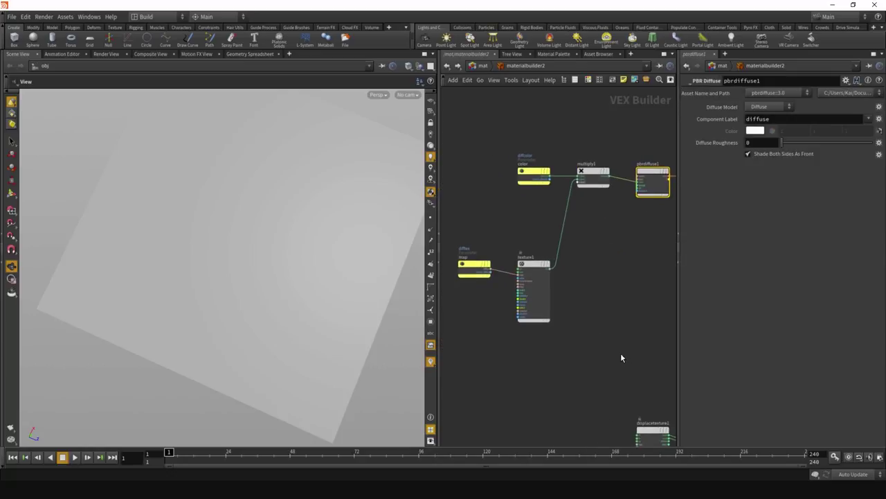
pyautogui.click(528, 172)
pyautogui.click(528, 265)
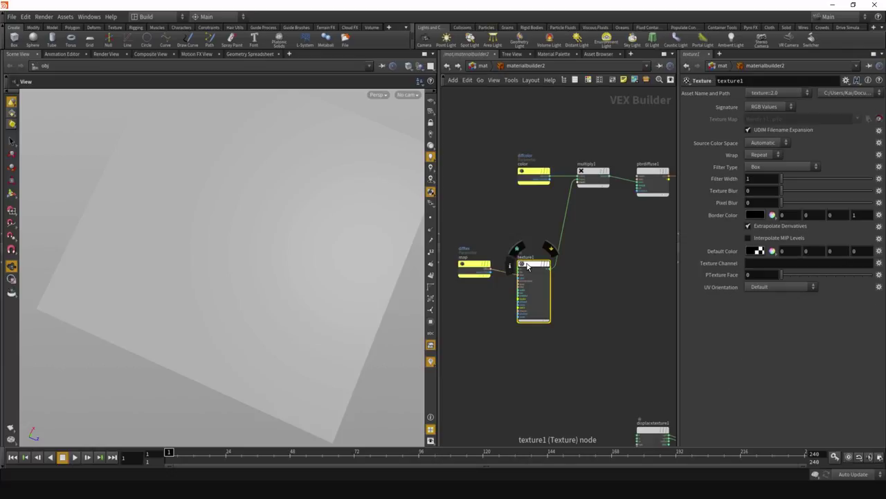
pyautogui.scroll(1, 622, 282)
pyautogui.moveTo(621, 281); pyautogui.dragTo(547, 294, button='middle')
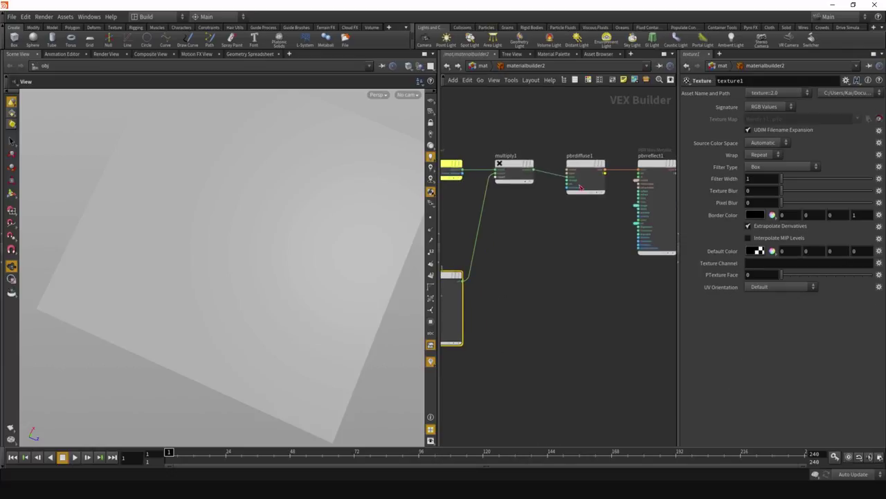
# Inspect the pbrreflect1 node and its model, roughness and index of refraction parameters
pyautogui.scroll(4, 590, 190)
pyautogui.moveTo(589, 189); pyautogui.dragTo(558, 236, button='middle')
pyautogui.moveTo(552, 307); pyautogui.dragTo(485, 283, button='middle')
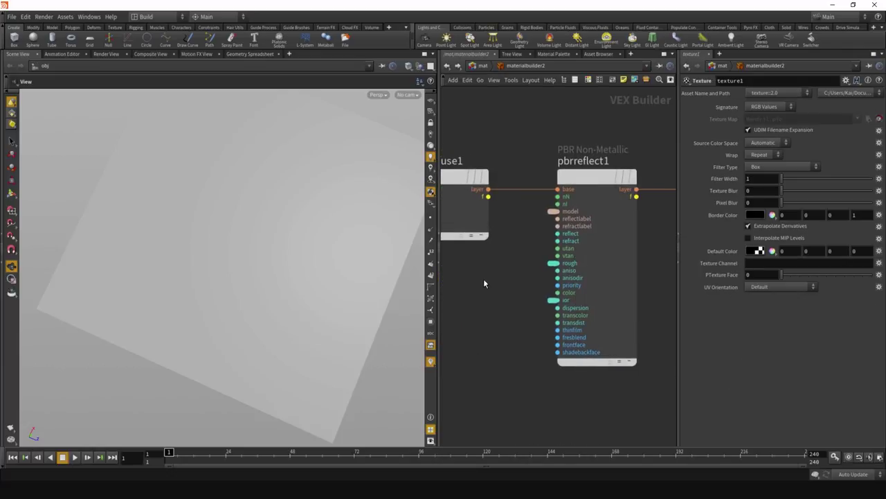
pyautogui.click(589, 184)
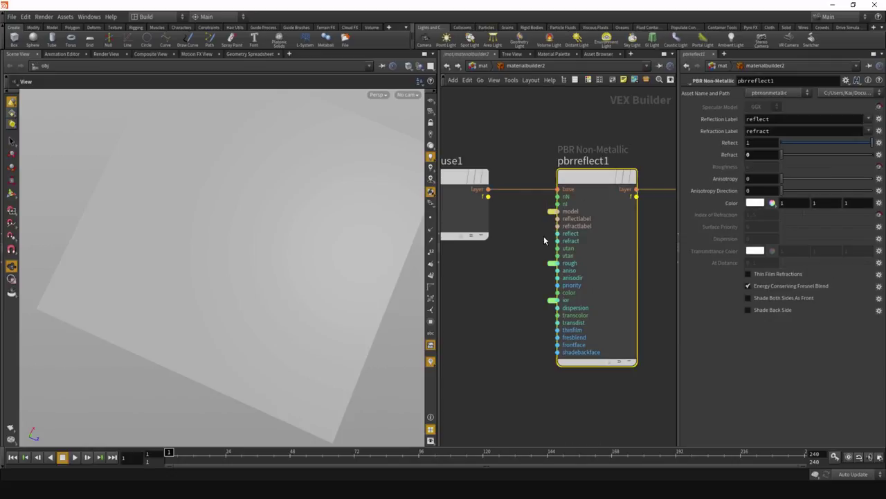
pyautogui.click(552, 211)
pyautogui.click(552, 264)
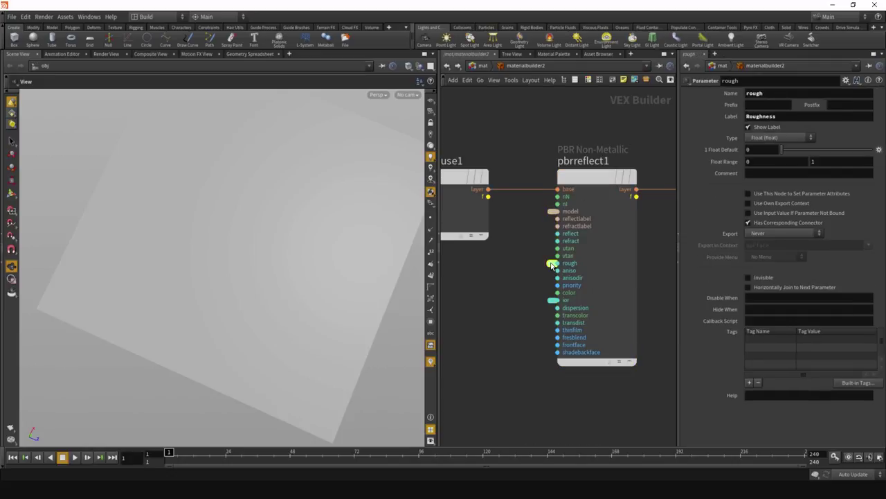
pyautogui.click(553, 301)
# Examine the displacement nodes from displacetexture1 through surface_output1, and the settings of properties1
pyautogui.scroll(-5, 533, 173)
pyautogui.moveTo(522, 335); pyautogui.dragTo(545, 210, button='middle')
pyautogui.moveTo(552, 270)
pyautogui.mouseDown(button='middle')
pyautogui.moveTo(587, 292)
pyautogui.moveTo(556, 271)
pyautogui.mouseUp(button='middle')
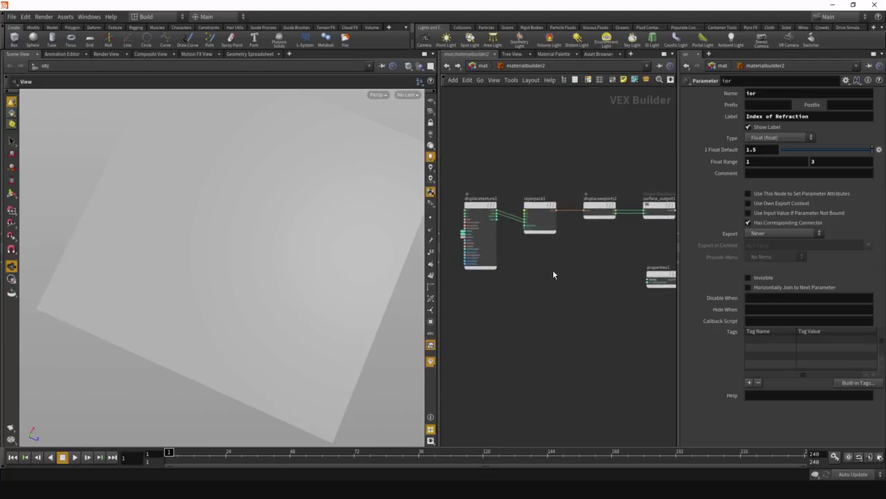
pyautogui.scroll(3, 460, 233)
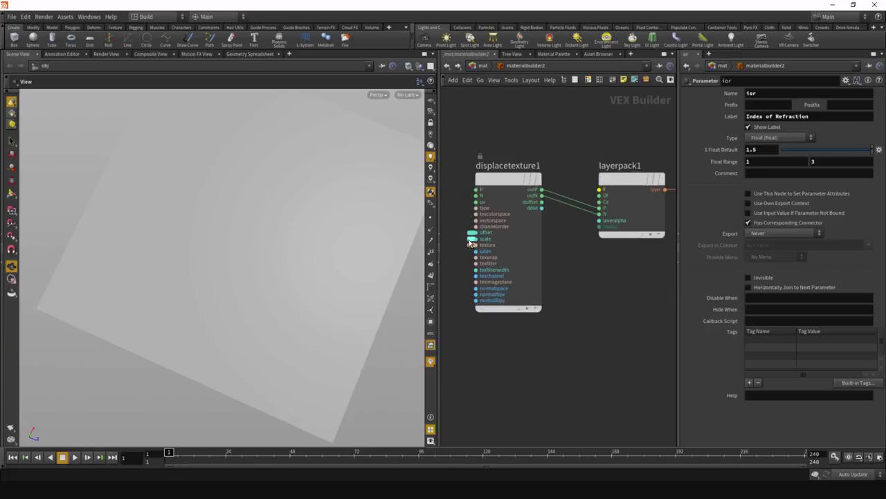
pyautogui.scroll(-2, 445, 257)
pyautogui.scroll(-3, 445, 256)
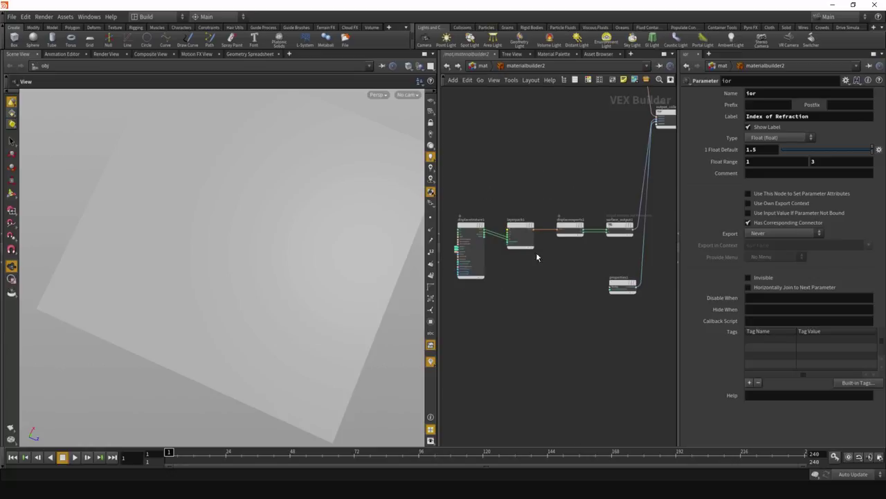
pyautogui.scroll(-1, 585, 260)
pyautogui.moveTo(594, 263); pyautogui.dragTo(538, 294, button='middle')
pyautogui.scroll(3, 539, 295)
pyautogui.moveTo(529, 295); pyautogui.dragTo(580, 374)
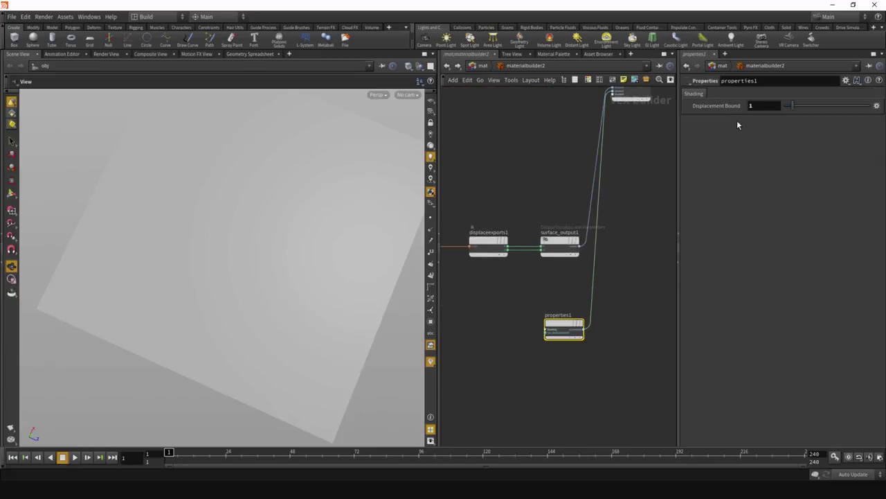
pyautogui.scroll(-2, 572, 309)
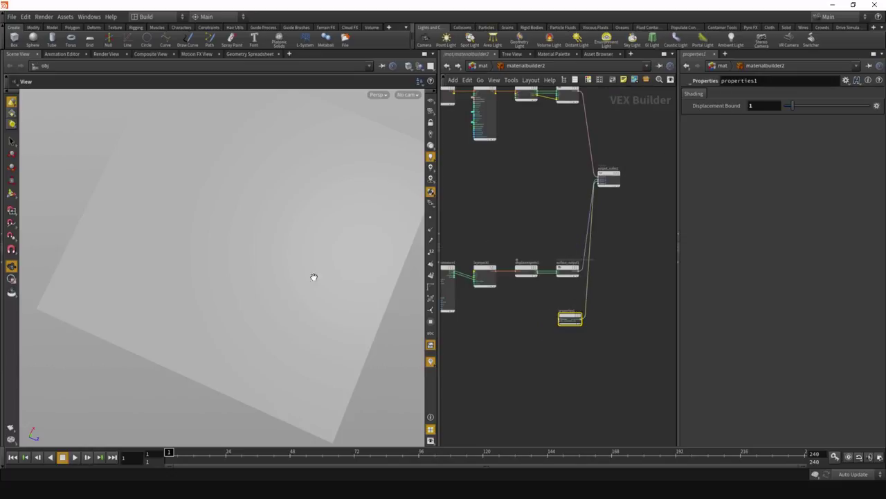
# Preview materialbuilder2 on the grid with a render region and return to the mat network
pyautogui.click(11, 279)
pyautogui.moveTo(202, 143); pyautogui.dragTo(407, 367)
pyautogui.press('u')
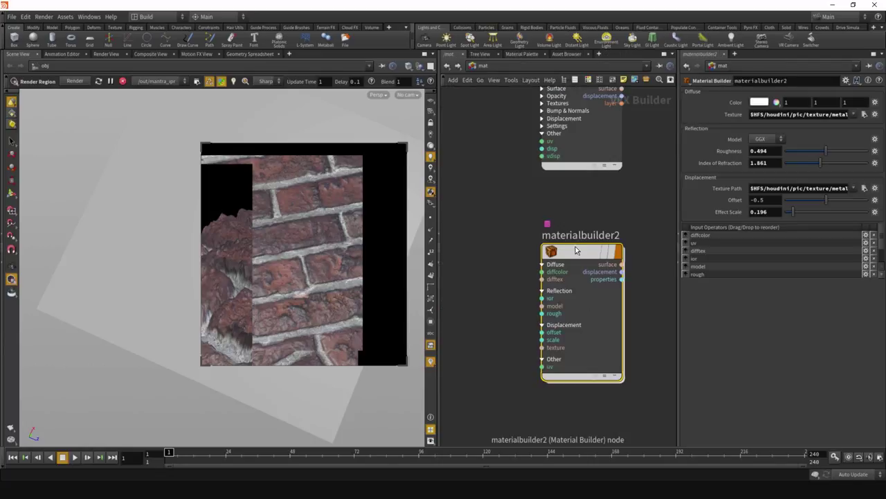
pyautogui.click(470, 312)
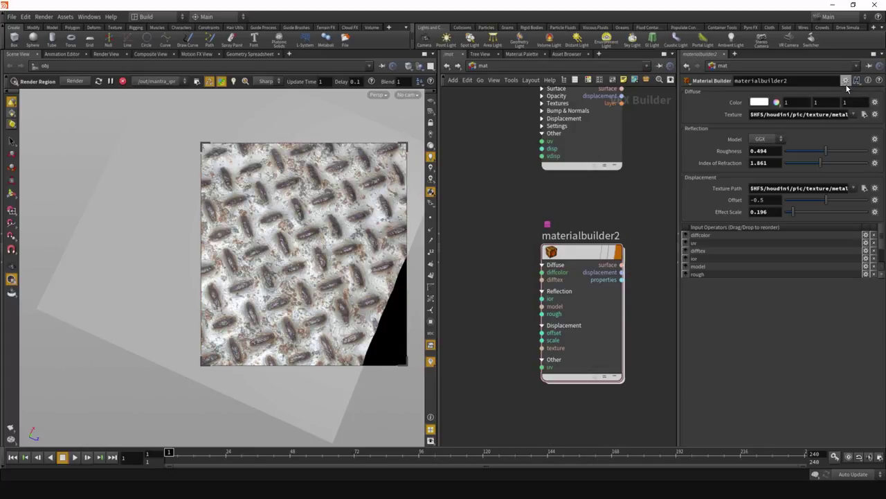
# Open the parameter interface of materialbuilder2 for editing and show the description of its Color (diffcolor) parameter
pyautogui.click(584, 253)
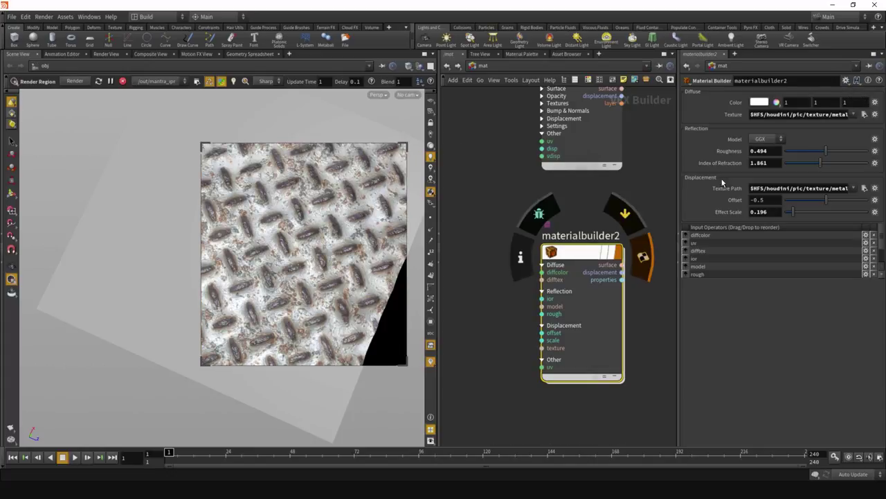
pyautogui.click(846, 81)
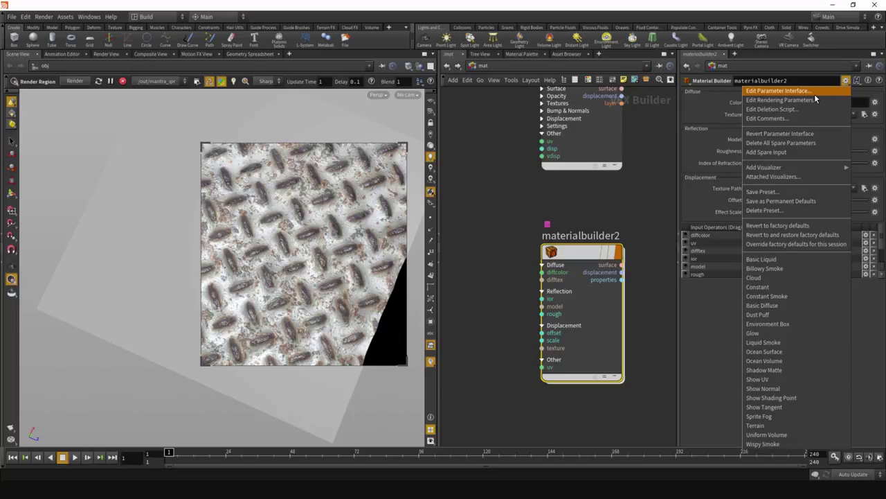
pyautogui.click(798, 111)
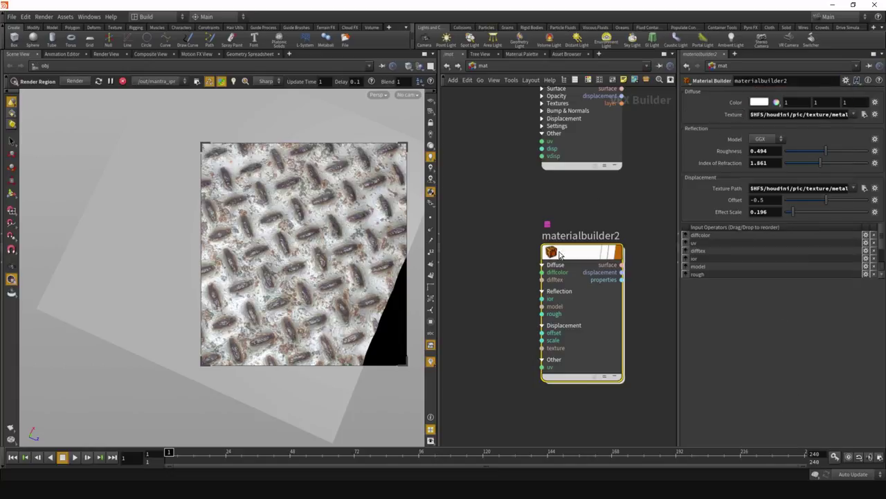
pyautogui.click(846, 80)
pyautogui.click(838, 91)
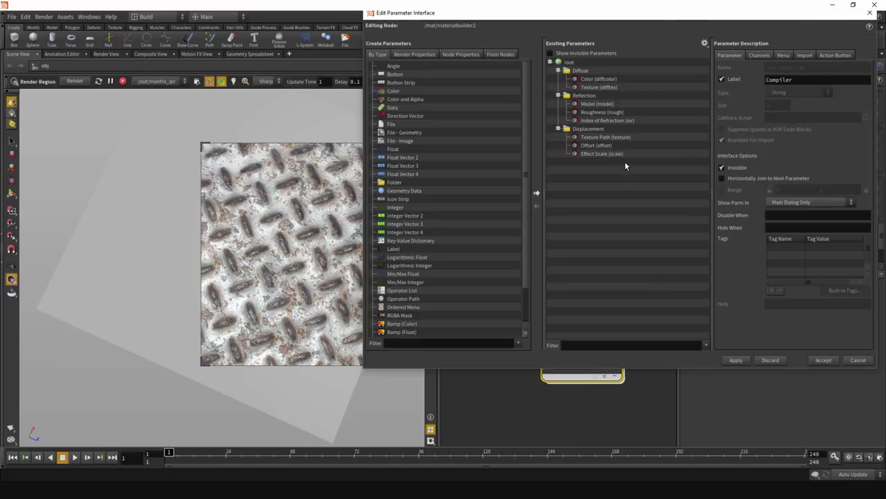
pyautogui.click(586, 80)
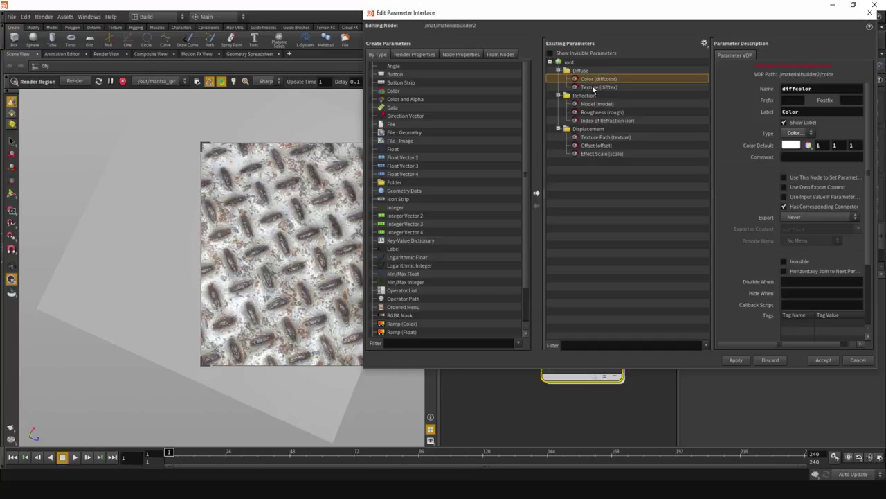
pyautogui.moveTo(592, 21); pyautogui.dragTo(278, 67)
pyautogui.scroll(-2, 458, 311)
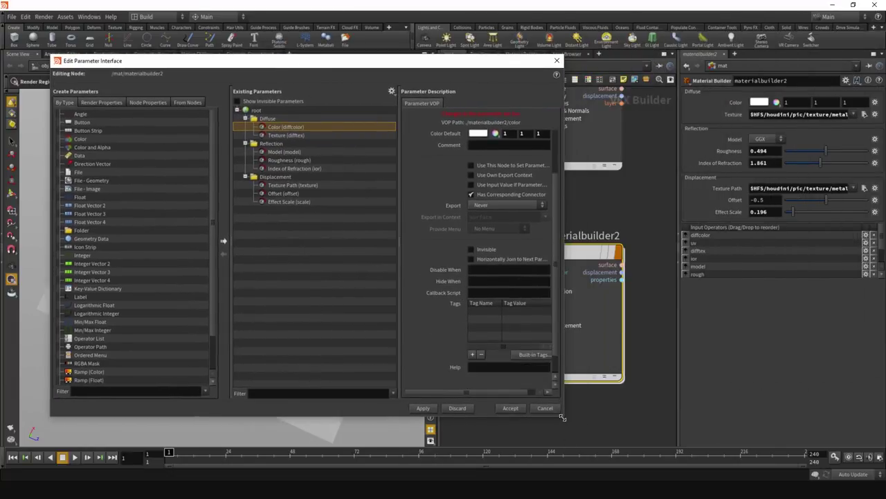
pyautogui.moveTo(563, 417); pyautogui.dragTo(651, 449)
pyautogui.moveTo(559, 63); pyautogui.dragTo(782, 37)
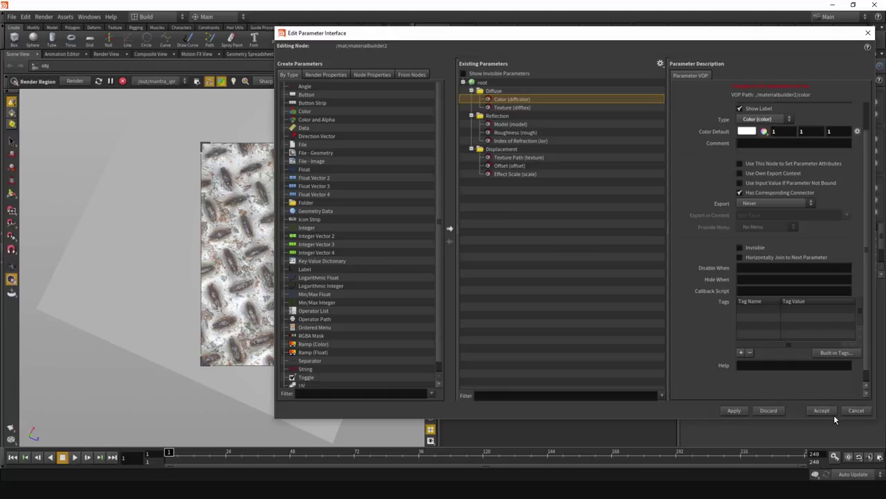
# Bring up the built-in tags for the Color parameter and look through the available OpenGL tags, from Ambient down to the displacement entries
pyautogui.click(840, 354)
pyautogui.scroll(-3, 809, 337)
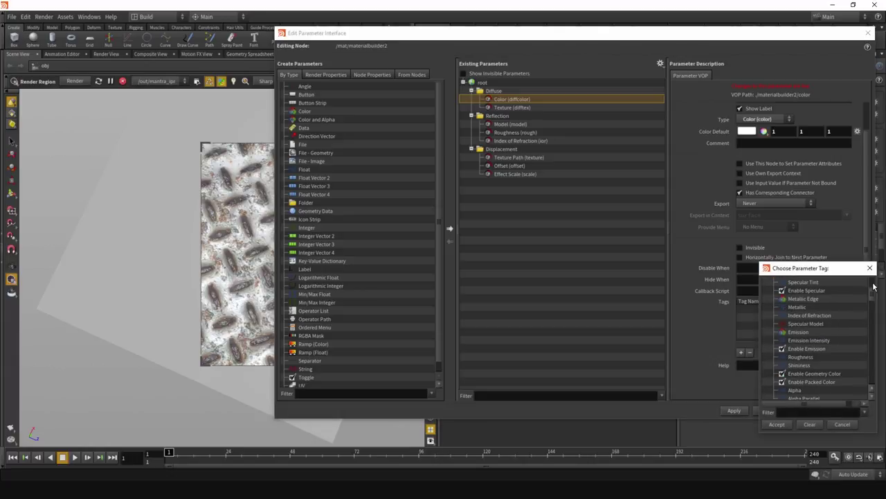
pyautogui.scroll(3, 860, 297)
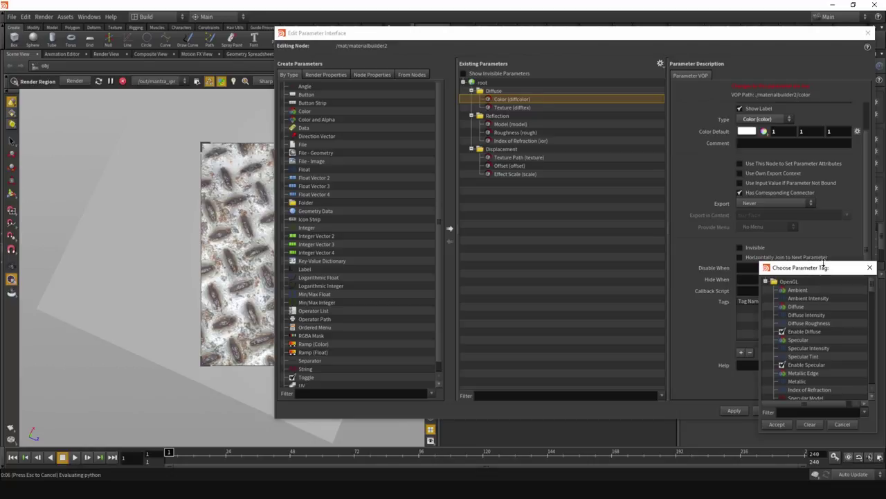
pyautogui.moveTo(822, 264); pyautogui.dragTo(693, 144)
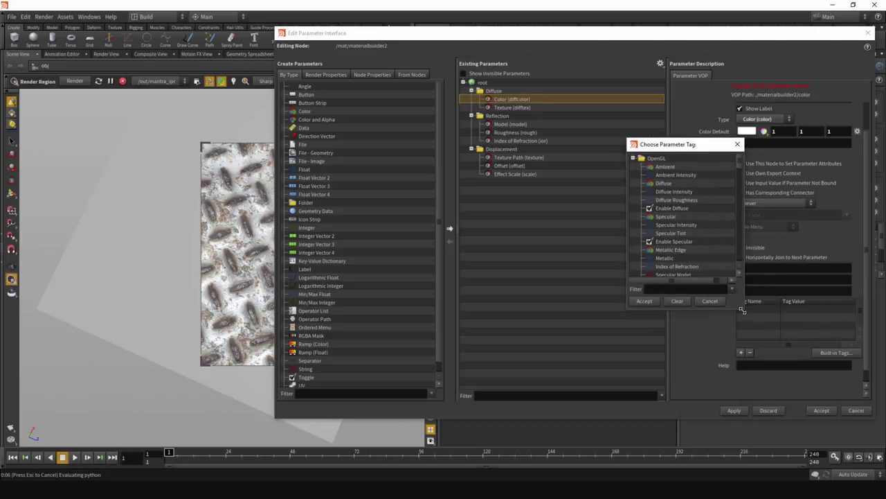
pyautogui.moveTo(743, 311); pyautogui.dragTo(813, 438)
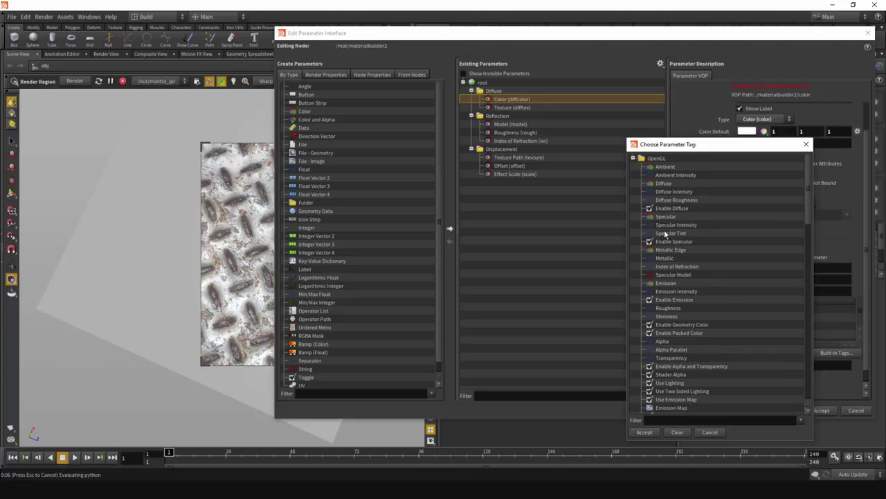
pyautogui.scroll(-8, 675, 275)
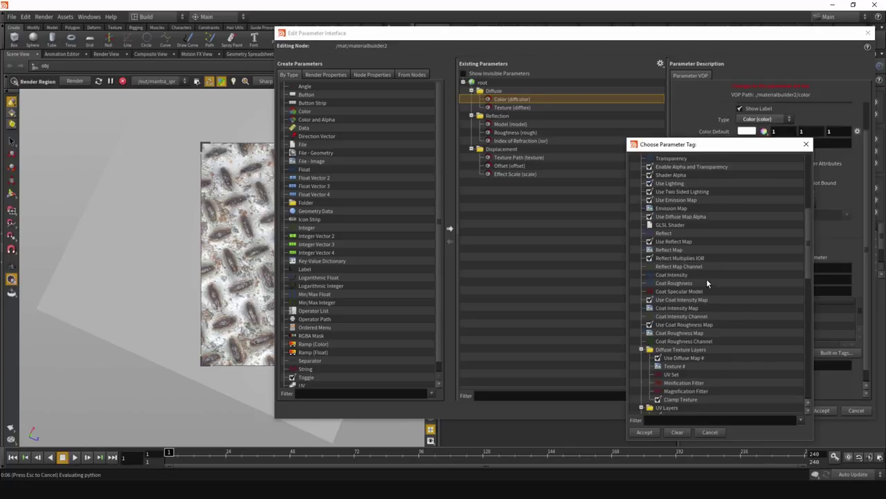
pyautogui.scroll(6, 707, 282)
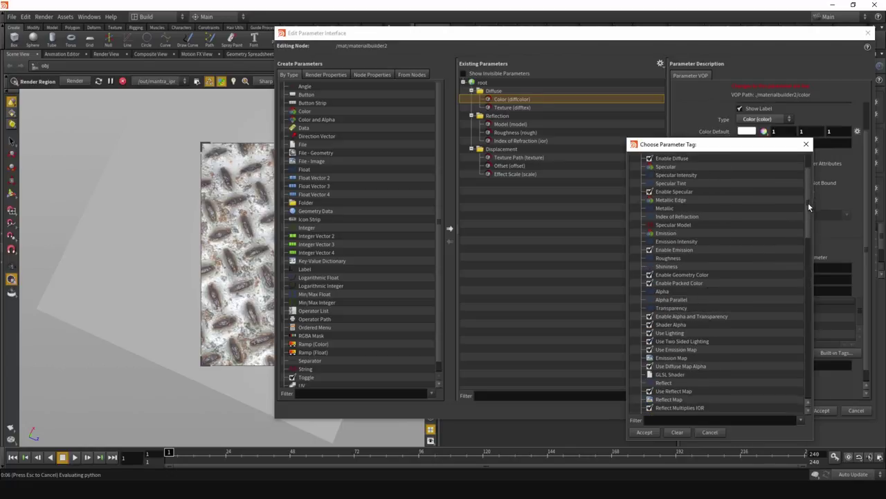
pyautogui.scroll(-20, 794, 286)
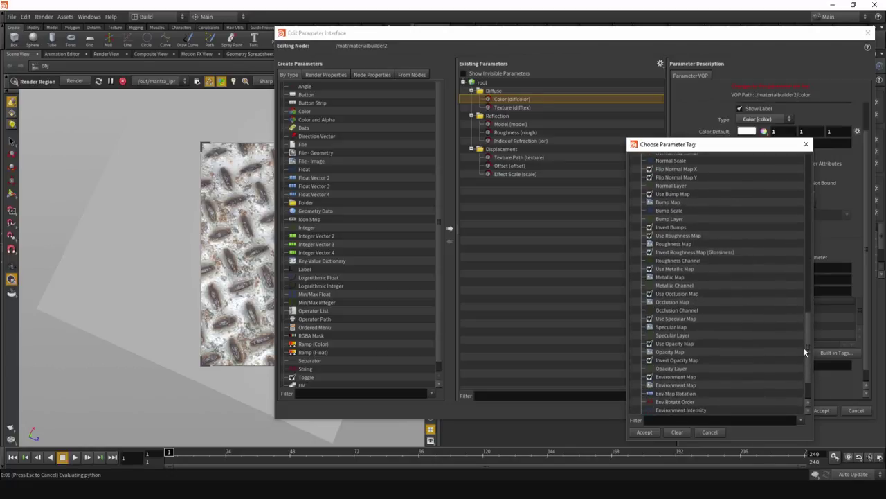
pyautogui.moveTo(804, 347)
pyautogui.mouseDown()
pyautogui.moveTo(808, 374)
pyautogui.moveTo(800, 297)
pyautogui.moveTo(804, 362)
pyautogui.mouseUp()
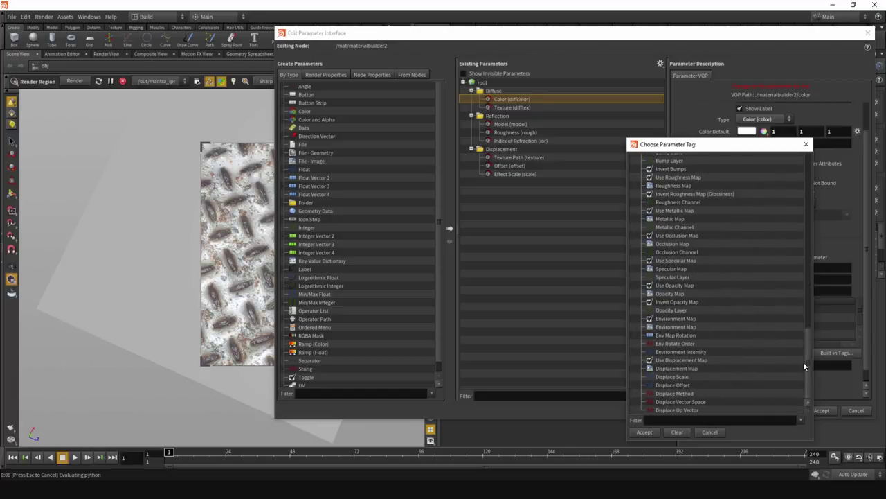
pyautogui.click(671, 237)
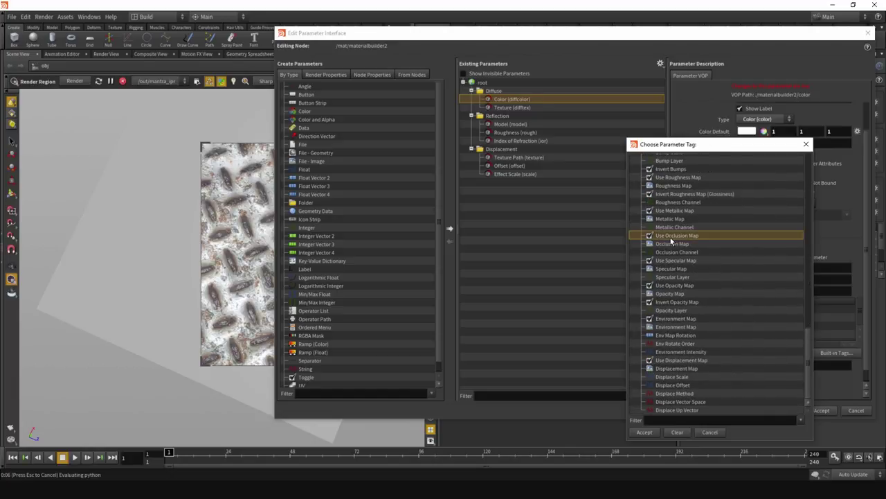
pyautogui.click(684, 244)
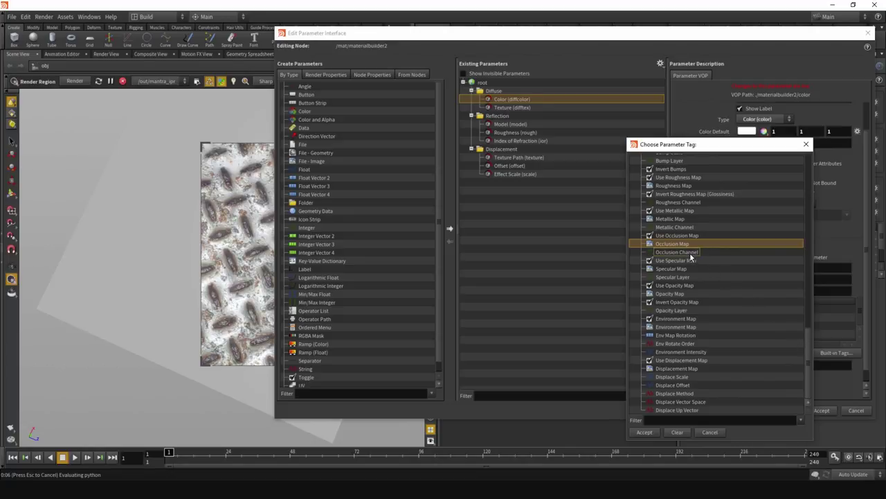
pyautogui.click(674, 254)
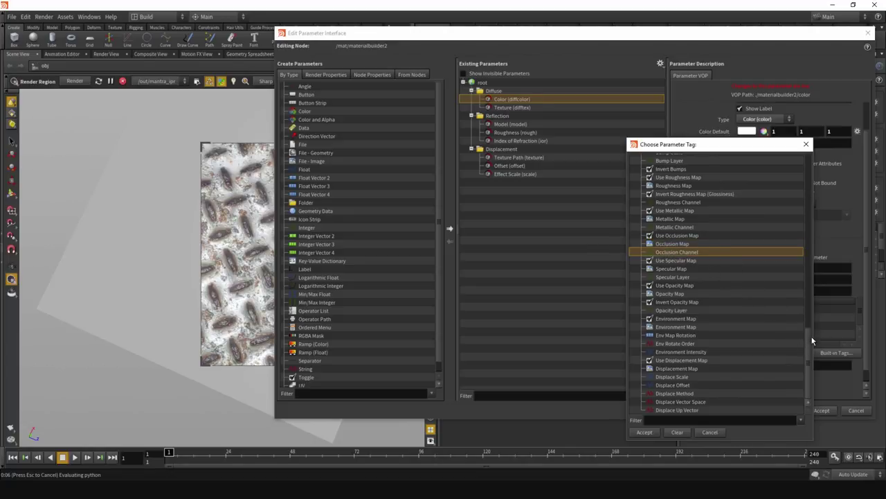
pyautogui.moveTo(812, 337); pyautogui.dragTo(811, 173)
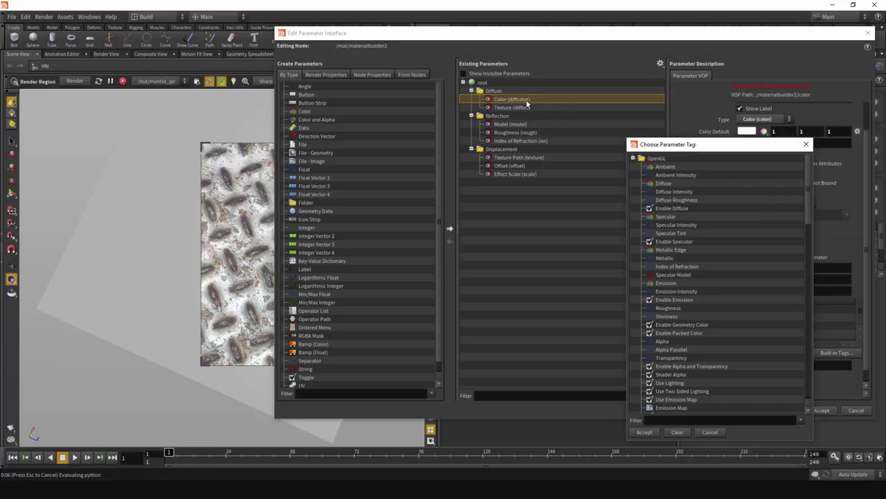
# Assign the OpenGL Diffuse tag to the Color (diffcolor) parameter and stop the region render
pyautogui.click(669, 186)
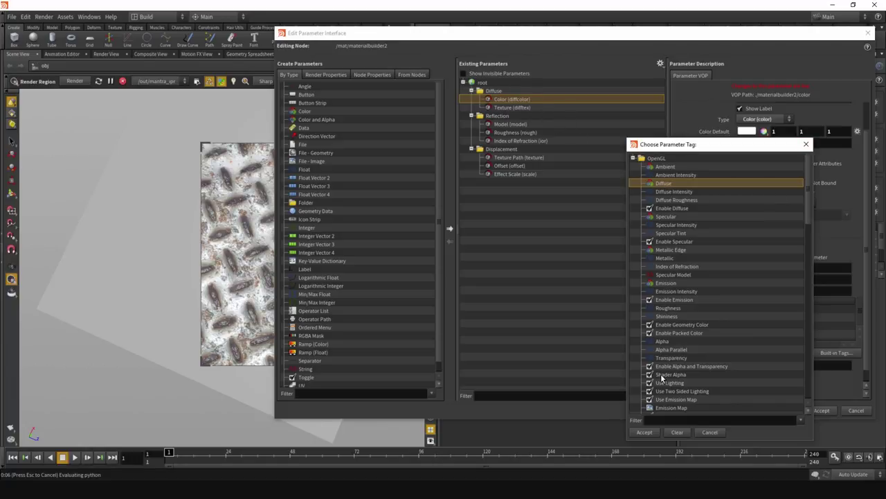
pyautogui.click(645, 431)
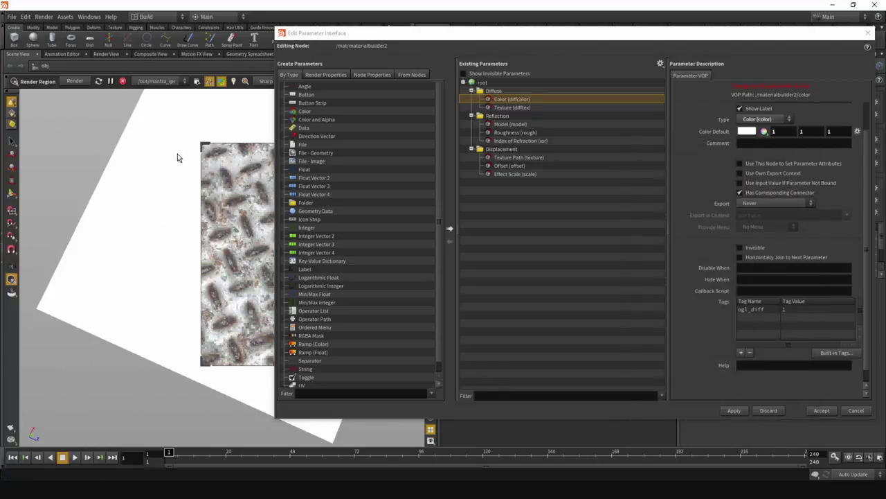
pyautogui.click(122, 82)
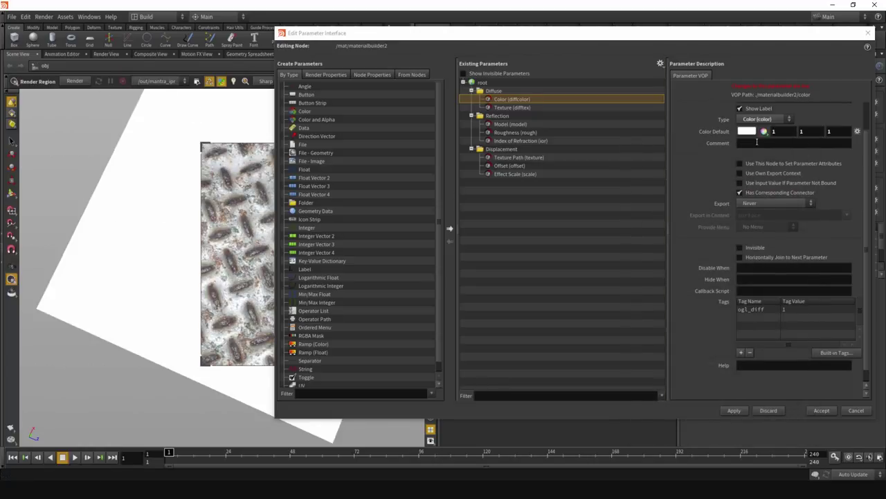
# Set the material's diffuse color to a dark yellow with hue 47, saturation 0.893 and value 0.519
pyautogui.moveTo(760, 33); pyautogui.dragTo(778, 216)
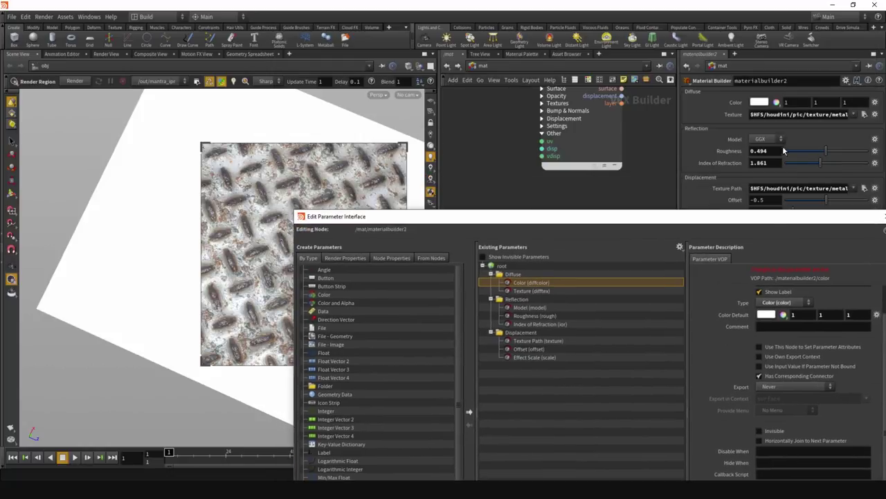
pyautogui.click(777, 102)
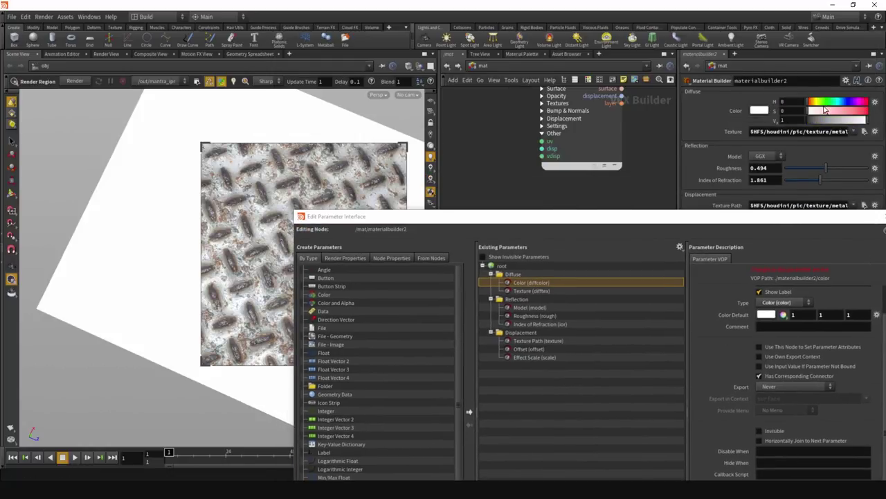
pyautogui.moveTo(866, 112); pyautogui.dragTo(838, 122)
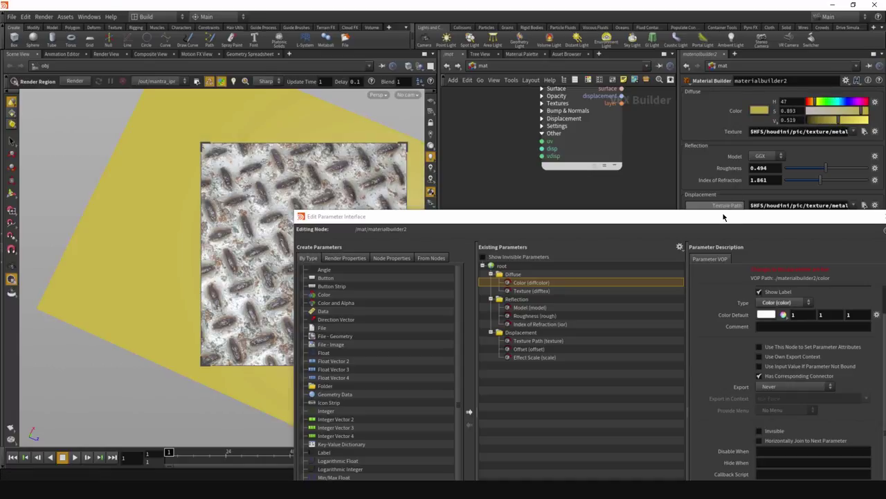
# Give the Texture (difftex) parameter the OpenGL Texture # tag from Diffuse Texture Layers and rename the tag ogl_tex1
pyautogui.moveTo(723, 216); pyautogui.dragTo(704, 72)
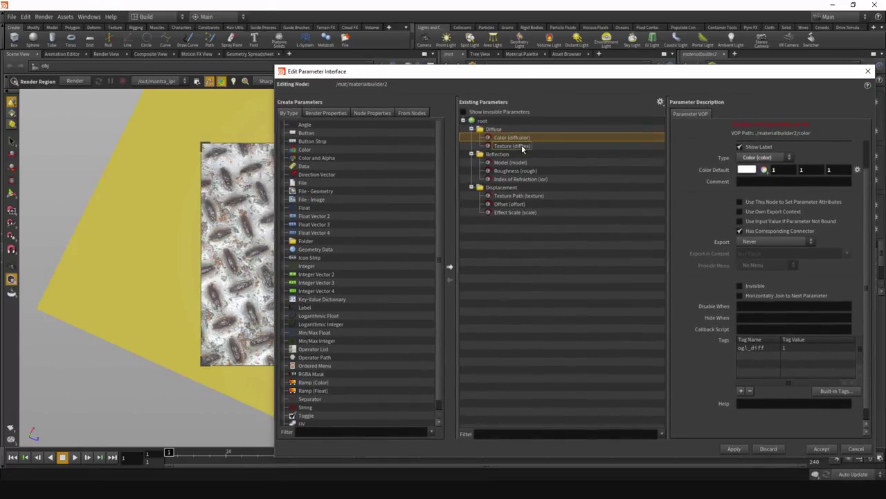
pyautogui.click(516, 146)
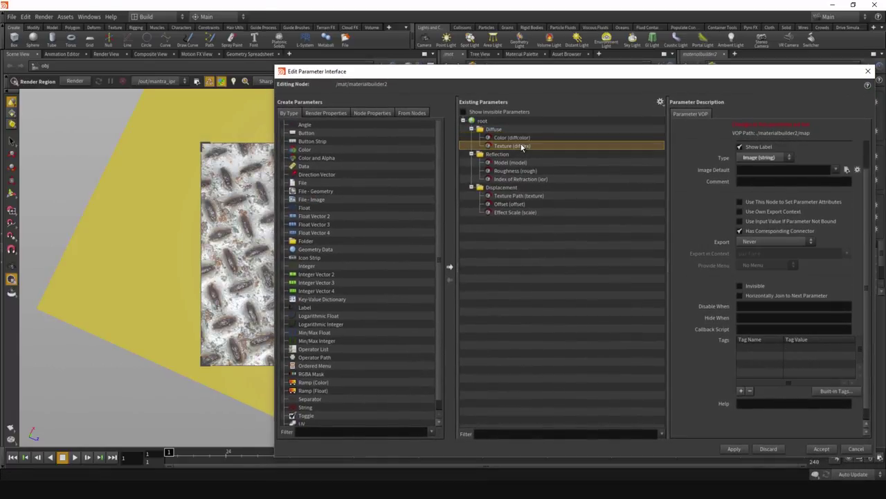
pyautogui.click(843, 392)
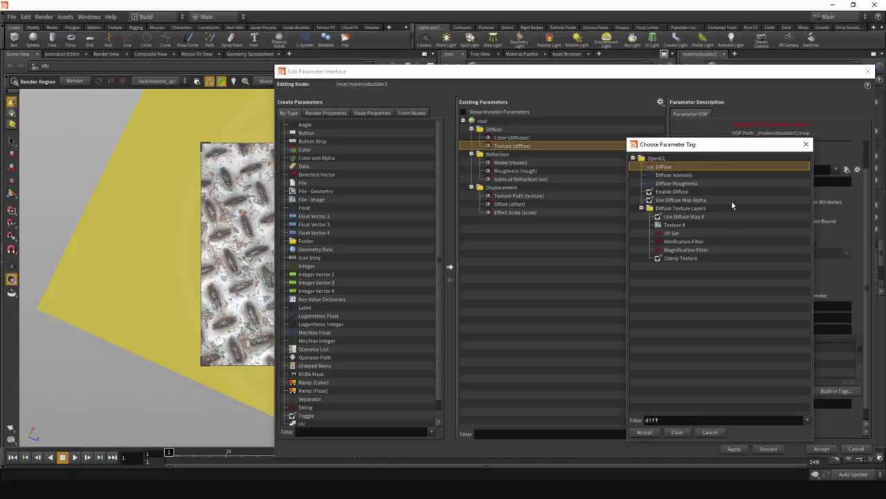
pyautogui.click(673, 226)
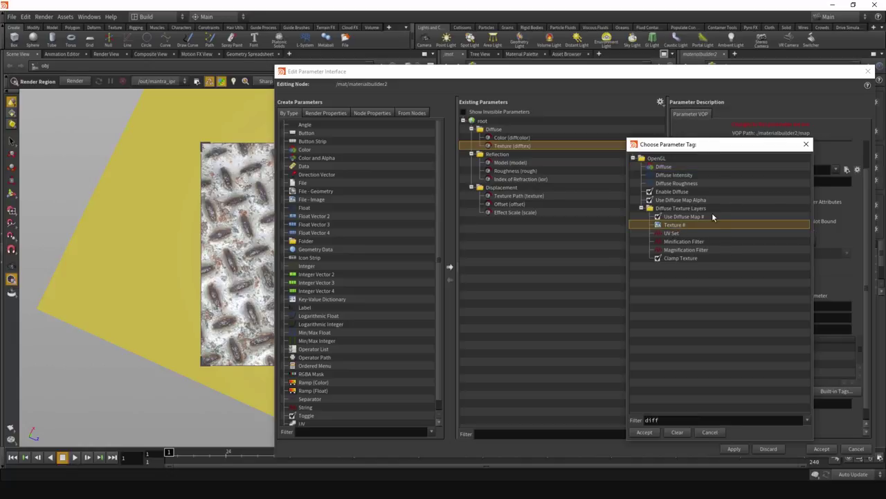
pyautogui.doubleClick(679, 227)
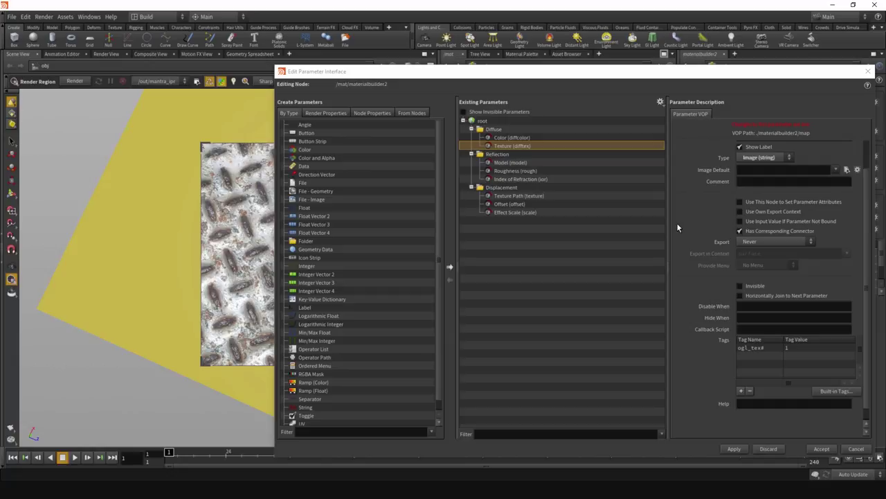
pyautogui.doubleClick(762, 348)
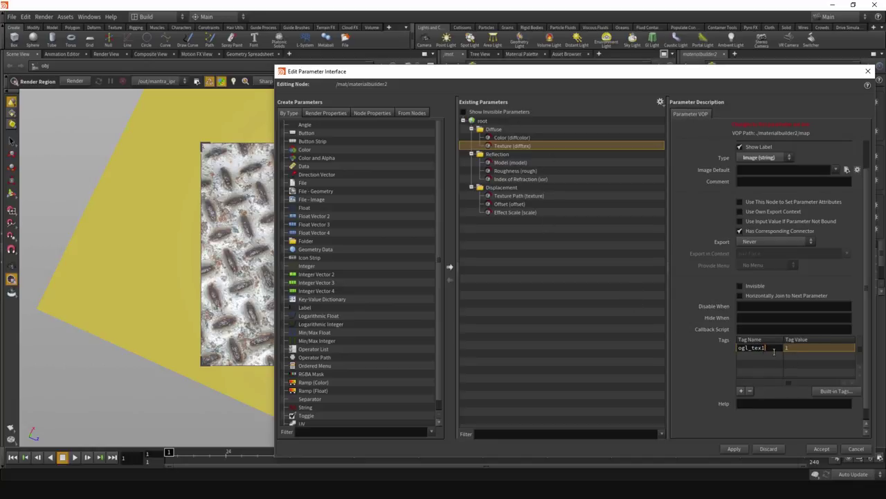
pyautogui.press('Return')
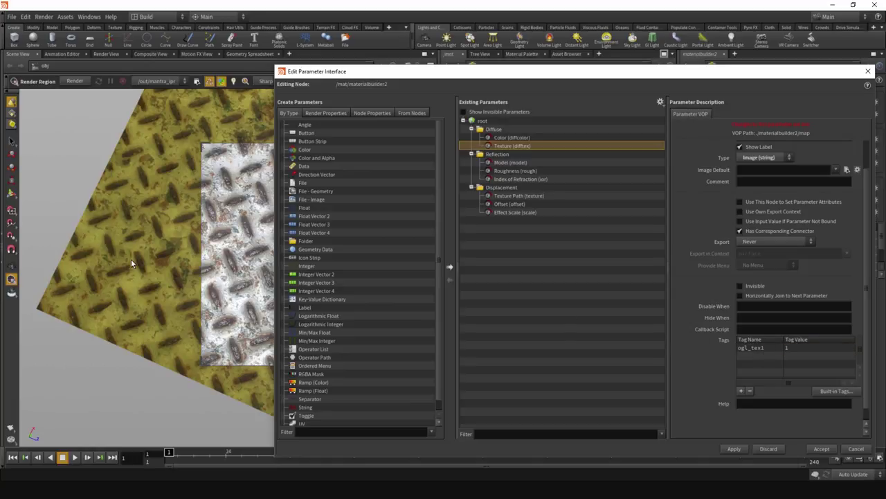
pyautogui.moveTo(700, 72); pyautogui.dragTo(718, 331)
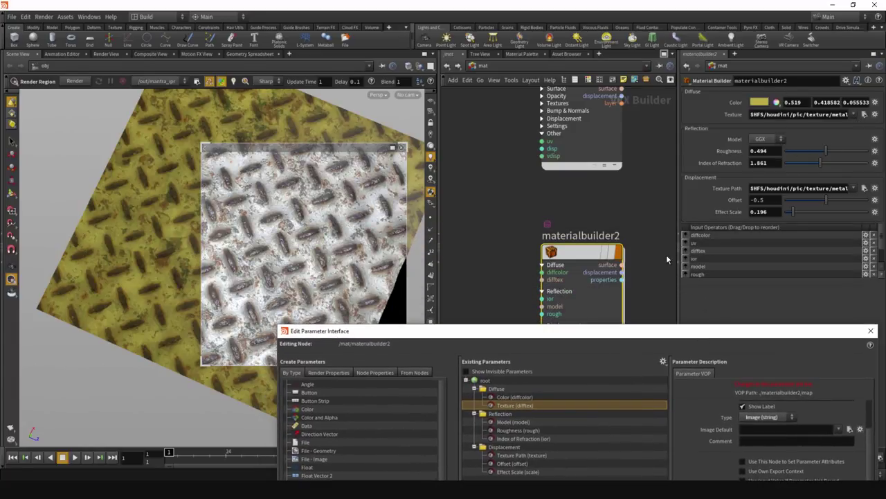
pyautogui.moveTo(639, 266); pyautogui.dragTo(618, 202, button='middle')
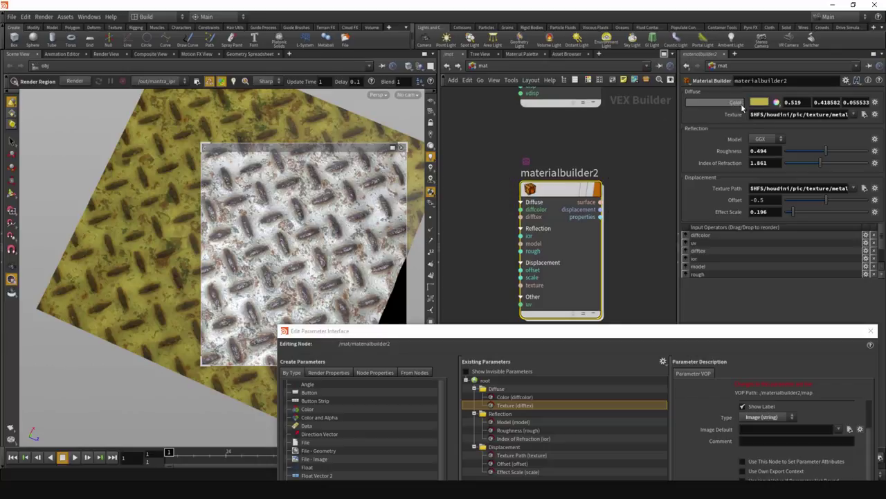
pyautogui.click(622, 327)
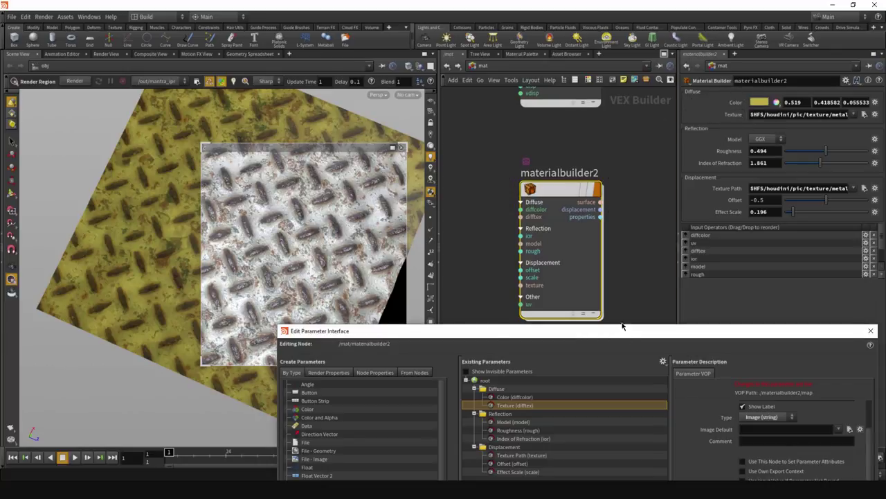
# Assign the OpenGL Specular Model tag to the Model (model) parameter in the Reflection folder
pyautogui.moveTo(622, 325); pyautogui.dragTo(607, 230)
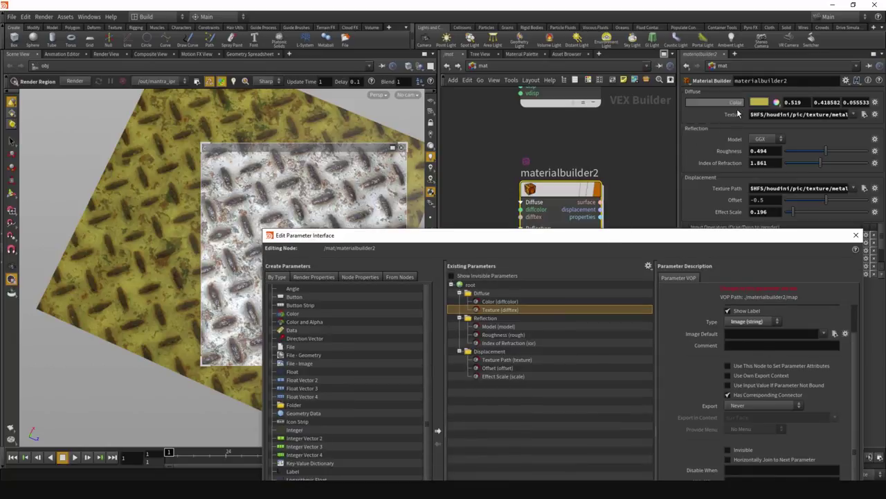
pyautogui.moveTo(607, 236); pyautogui.dragTo(615, 52)
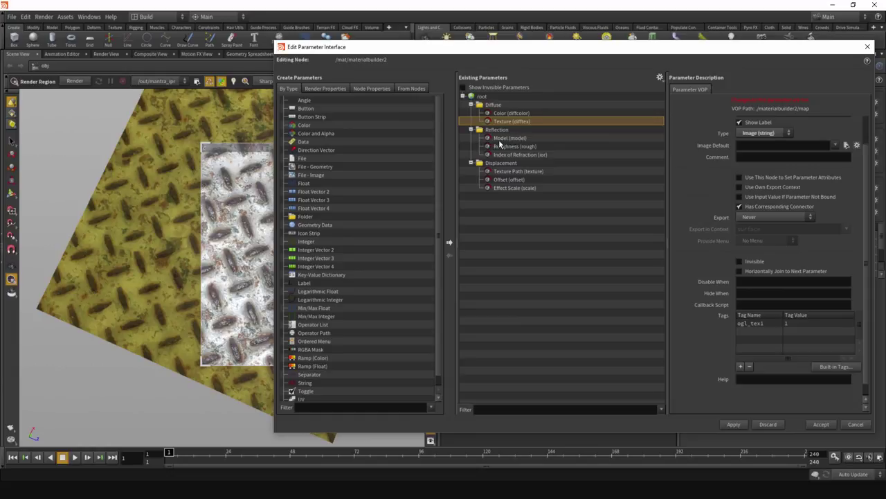
pyautogui.click(504, 139)
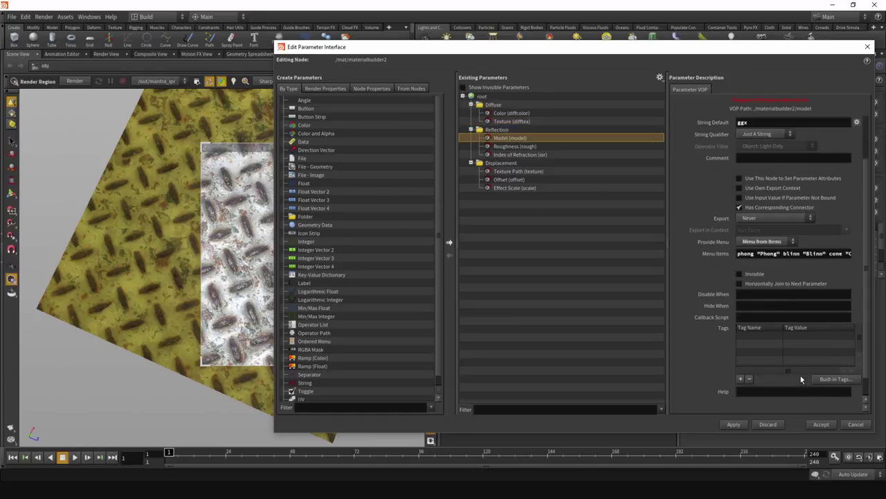
pyautogui.click(836, 379)
pyautogui.write('diff')
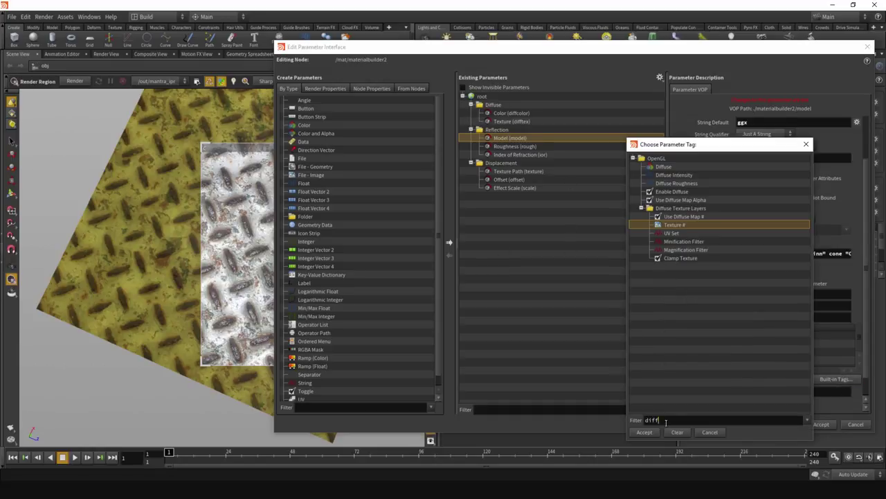
pyautogui.press('BackSpace')
pyautogui.press('BackSpace')
pyautogui.press('BackSpace')
pyautogui.press('BackSpace')
pyautogui.write('spec')
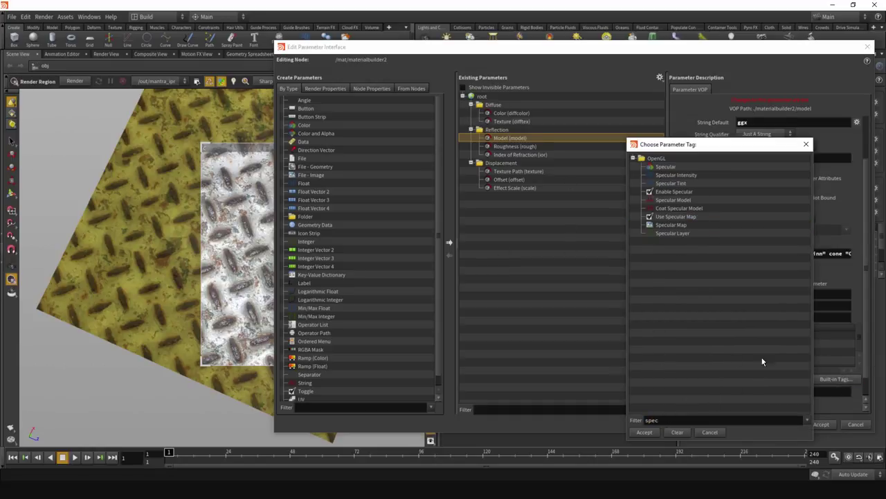
pyautogui.doubleClick(676, 200)
# Assign the OpenGL Roughness tag to the Roughness (rough) parameter
pyautogui.click(556, 146)
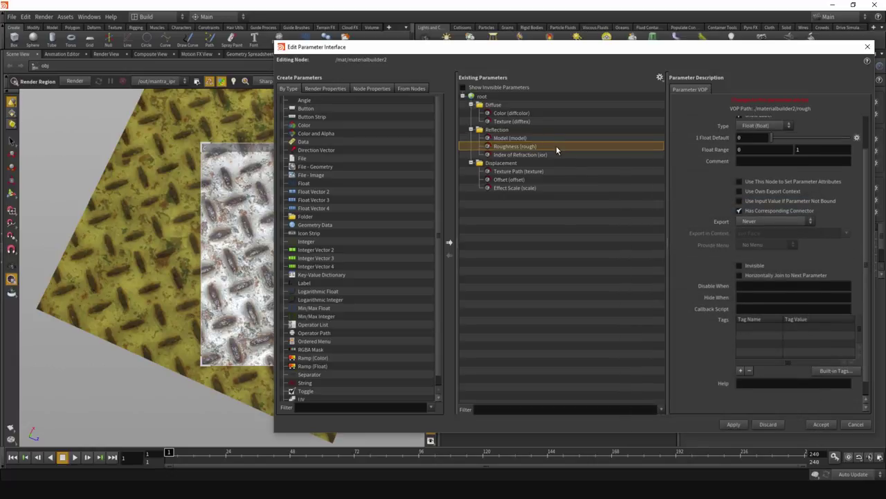
pyautogui.click(836, 371)
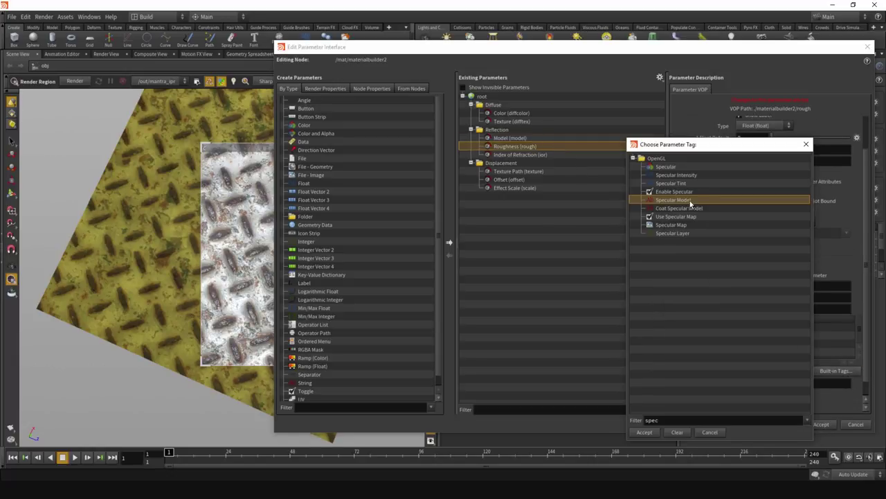
pyautogui.click(697, 417)
pyautogui.write('rough')
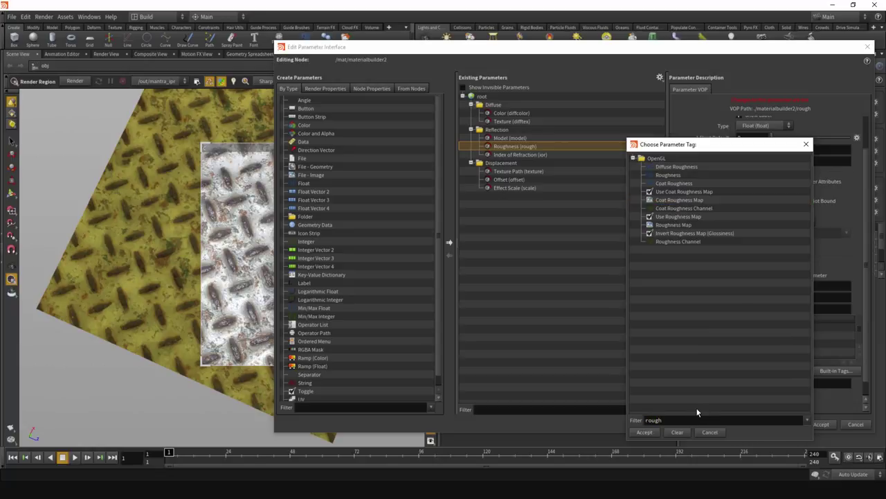
pyautogui.click(669, 176)
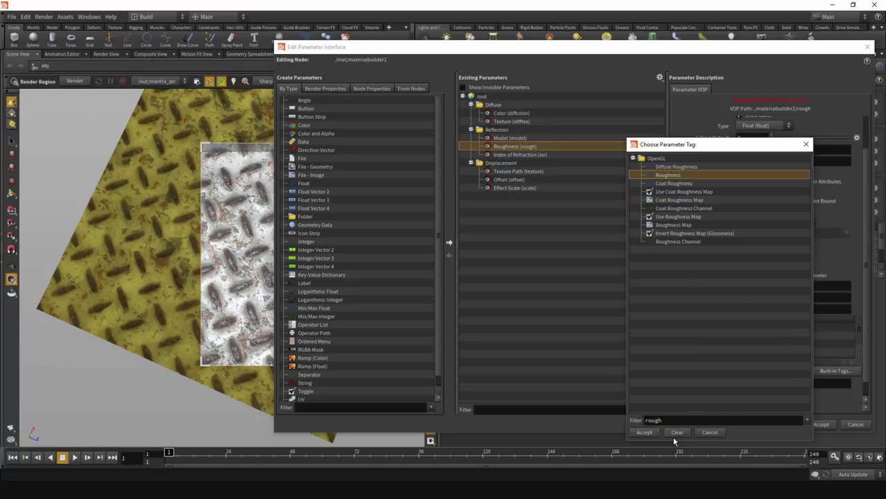
pyautogui.click(645, 432)
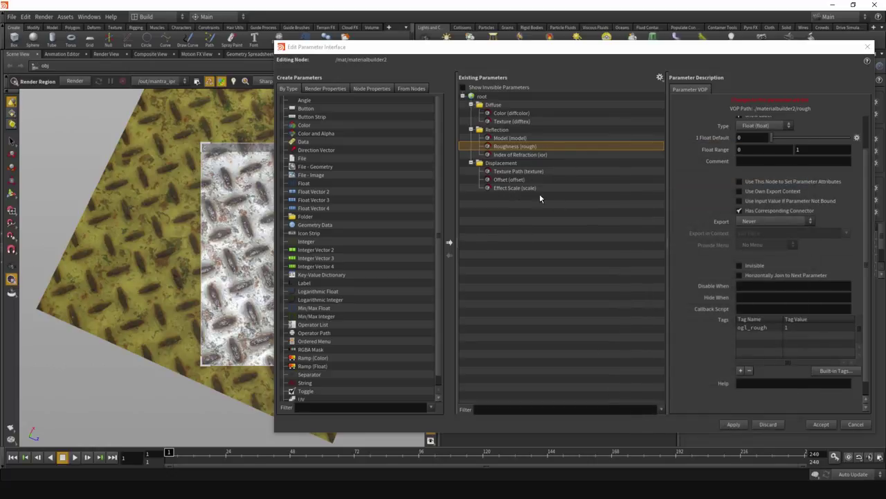
# Assign the OpenGL Index of Refraction tag to the Index of Refraction (ior) parameter and recheck the tags of the Reflection parameters
pyautogui.click(520, 155)
pyautogui.click(835, 371)
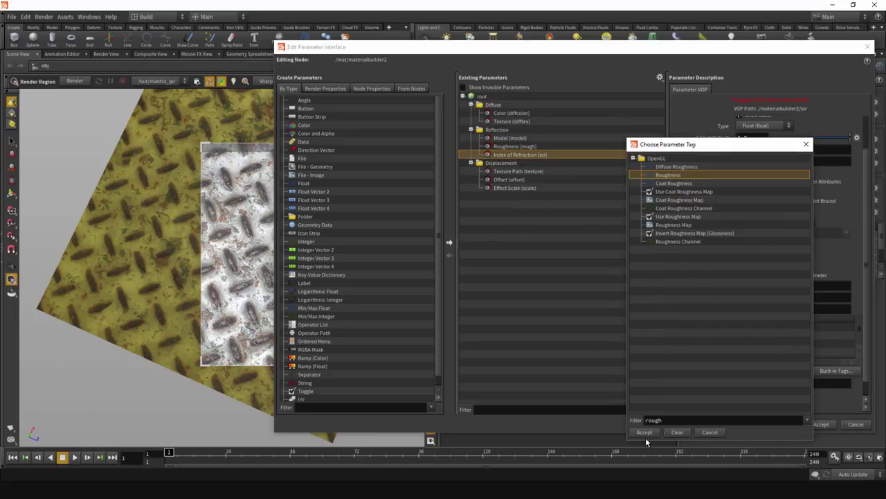
pyautogui.doubleClick(662, 420)
pyautogui.write('on')
pyautogui.write('ndex')
pyautogui.click(663, 167)
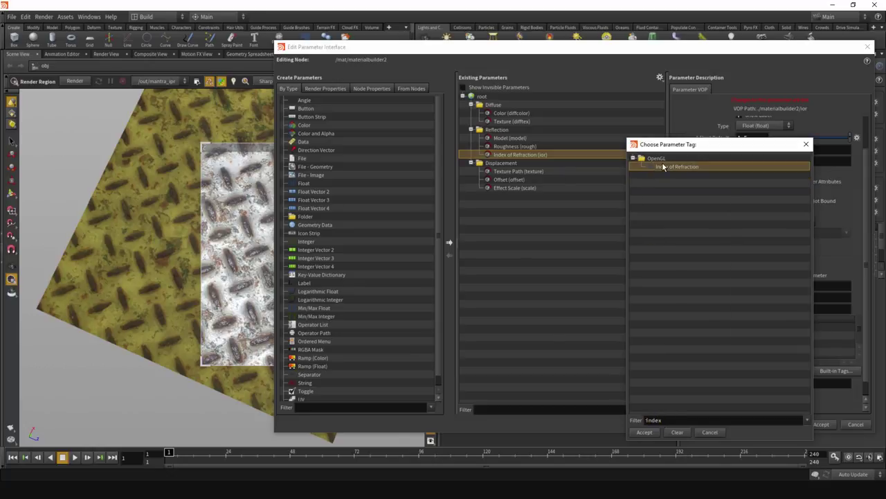
pyautogui.click(644, 432)
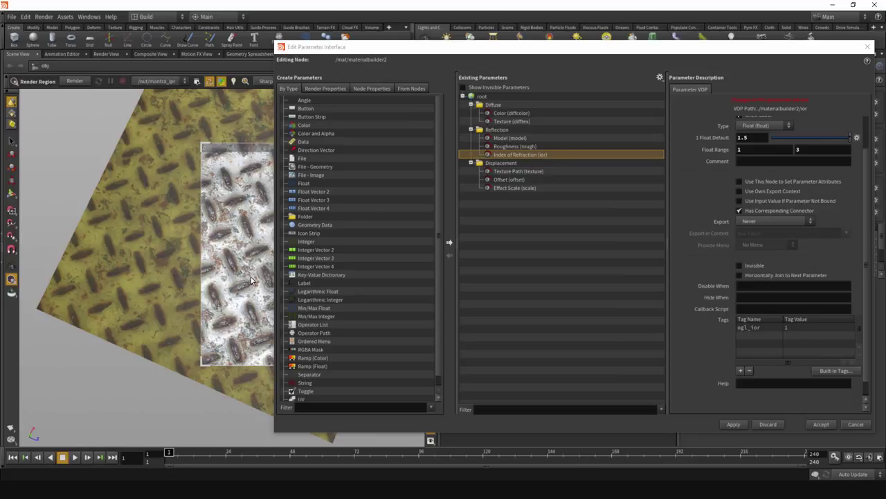
pyautogui.click(528, 148)
pyautogui.click(516, 139)
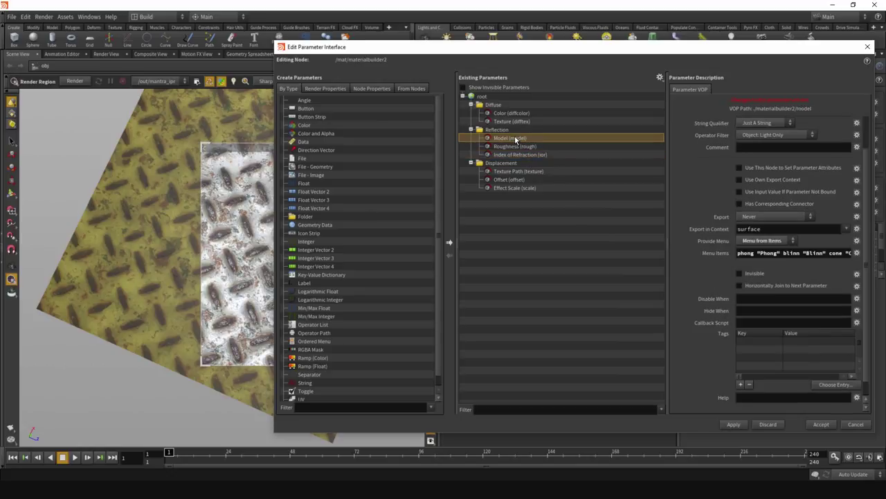
pyautogui.click(523, 156)
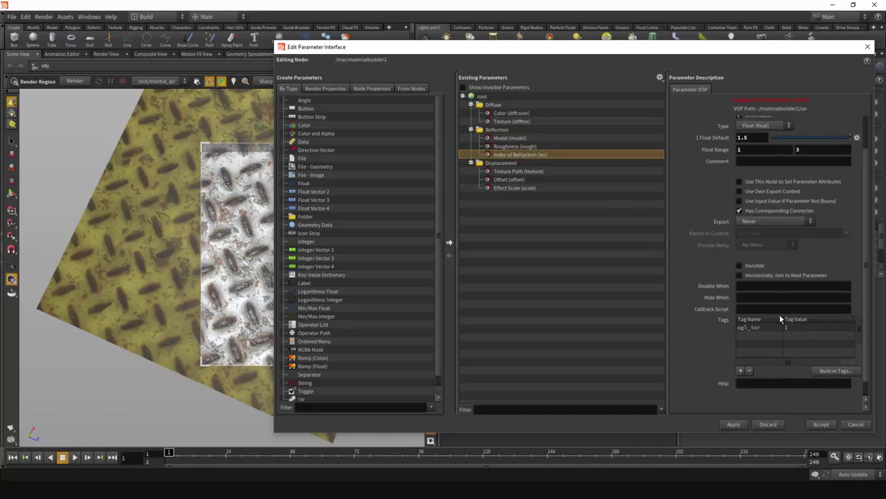
# Assign the OpenGL Displacement Map tag to the Texture Path (texture) parameter in the Displacement folder
pyautogui.click(521, 171)
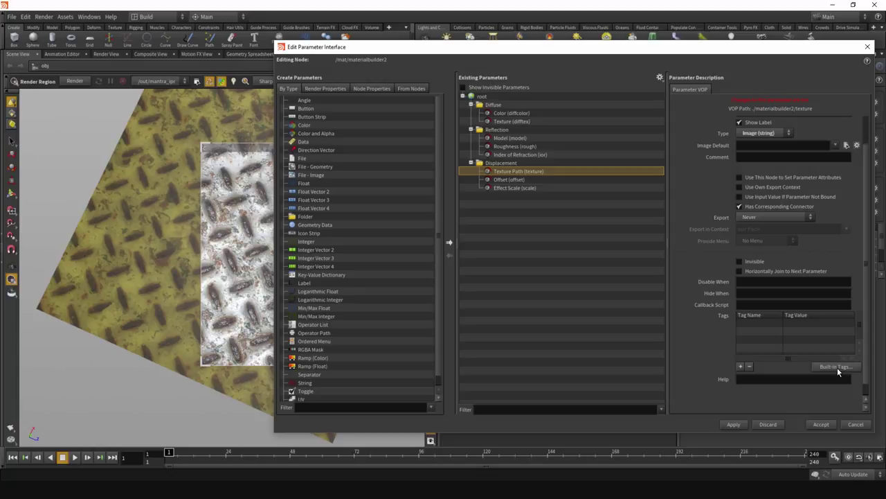
pyautogui.click(837, 367)
pyautogui.doubleClick(687, 420)
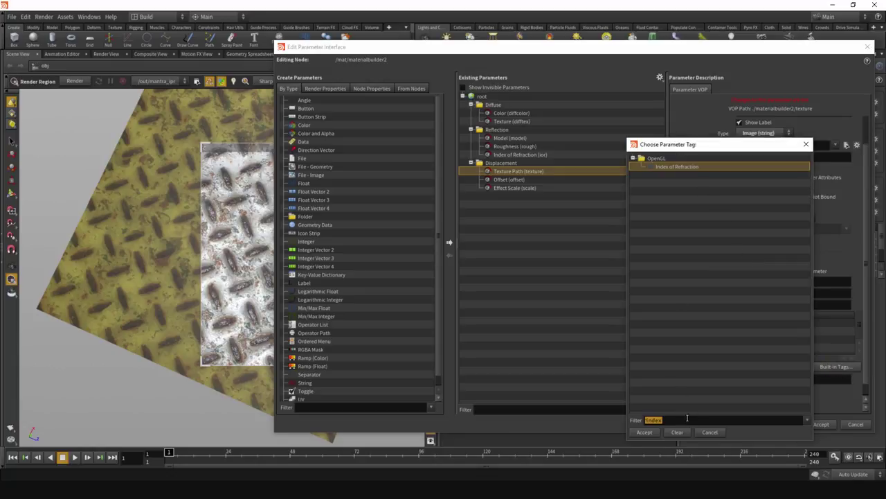
pyautogui.write('disp')
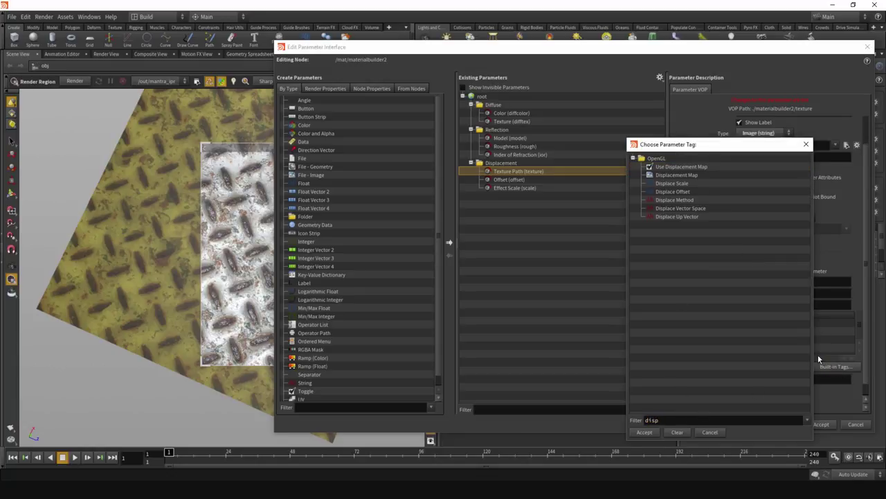
pyautogui.doubleClick(662, 175)
# Assign the OpenGL Displace Offset tag to the displacement Offset (offset) parameter
pyautogui.click(532, 181)
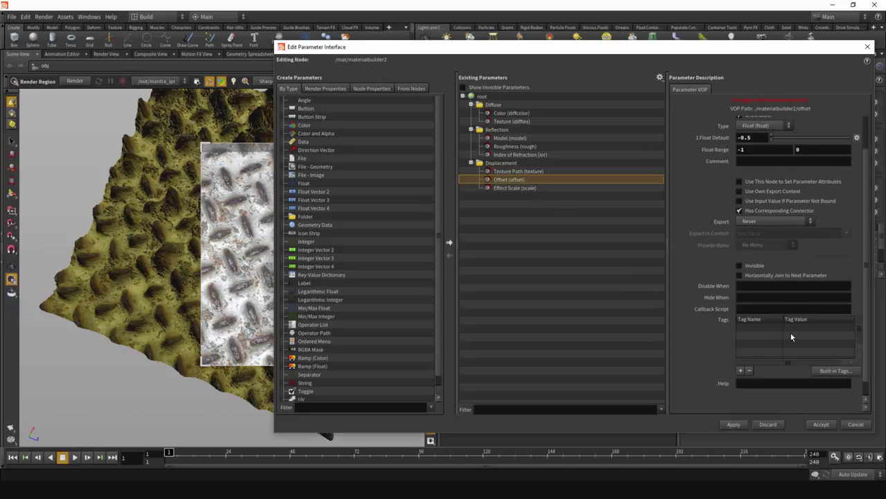
pyautogui.click(822, 371)
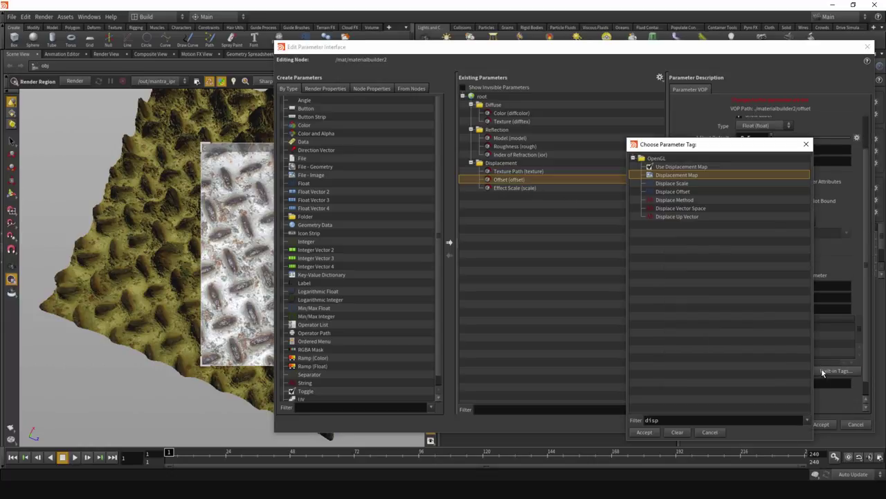
pyautogui.doubleClick(675, 191)
# Assign the OpenGL Displace Scale tag to the Effect Scale (scale) parameter, accept the interface changes and restart the region render
pyautogui.click(521, 188)
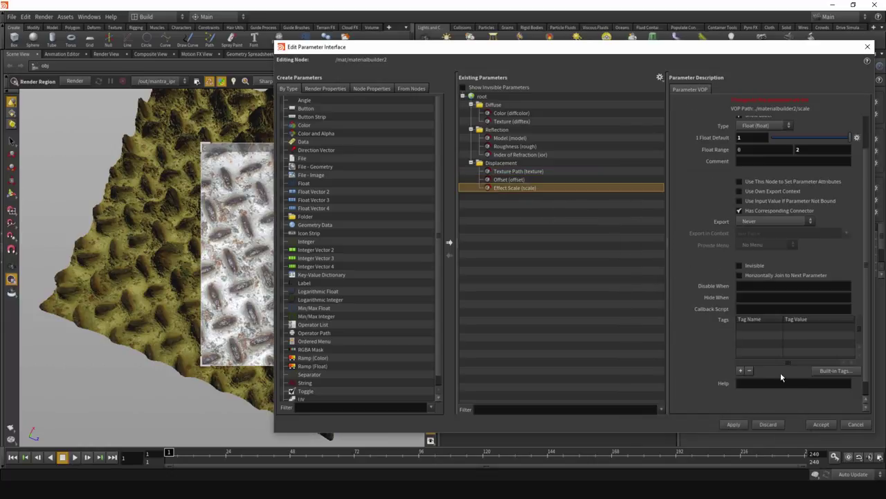
pyautogui.click(837, 372)
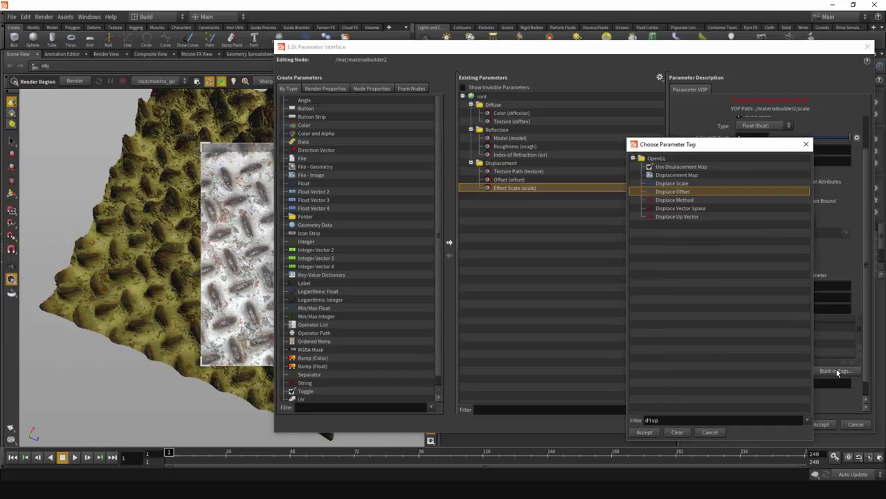
pyautogui.click(673, 183)
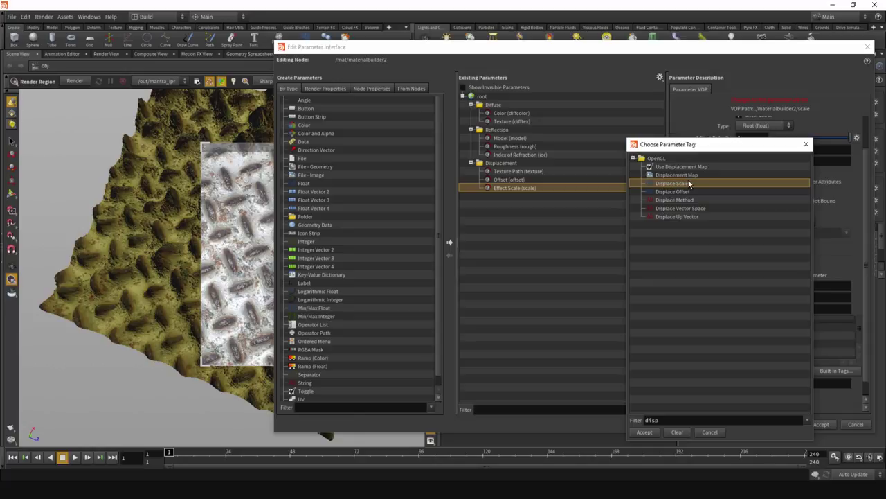
pyautogui.doubleClick(685, 186)
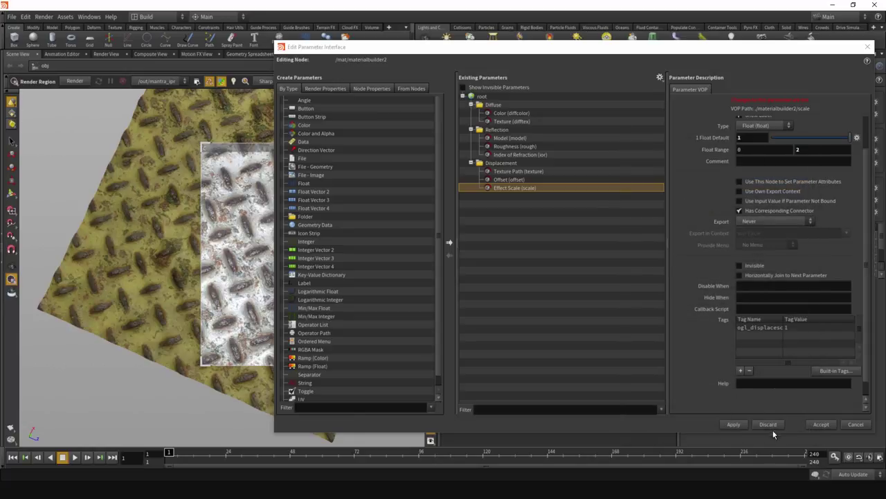
pyautogui.click(836, 427)
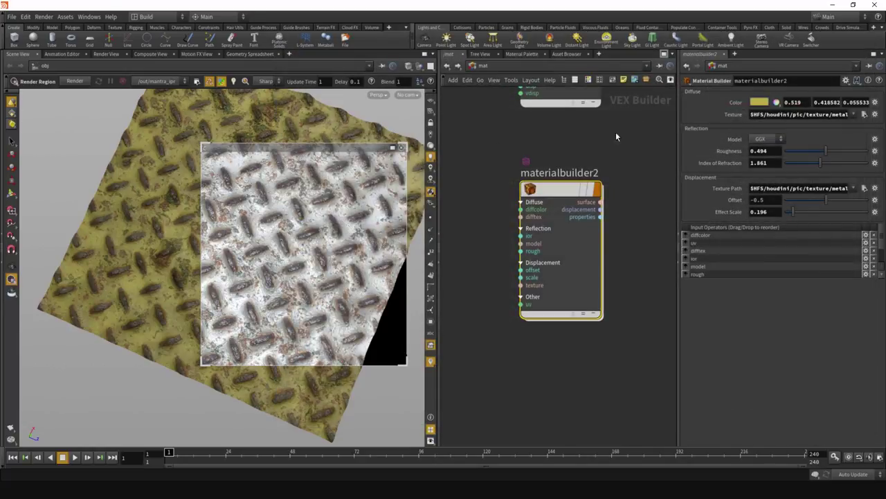
pyautogui.click(74, 81)
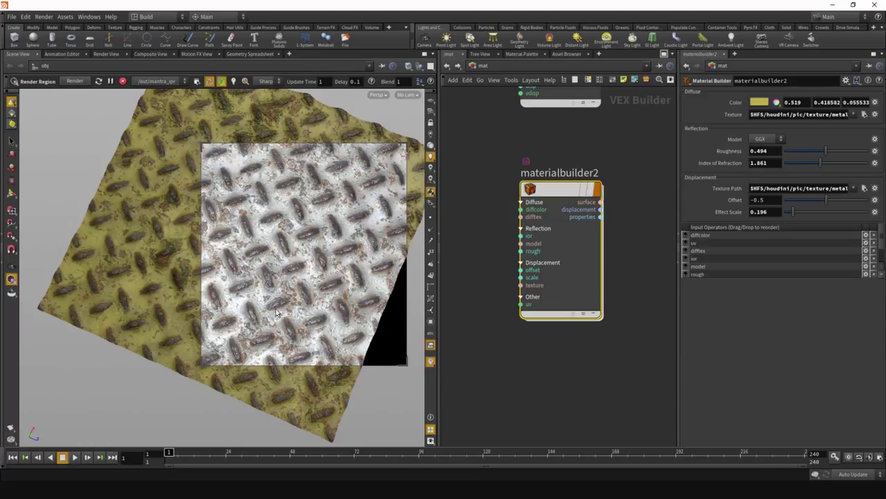